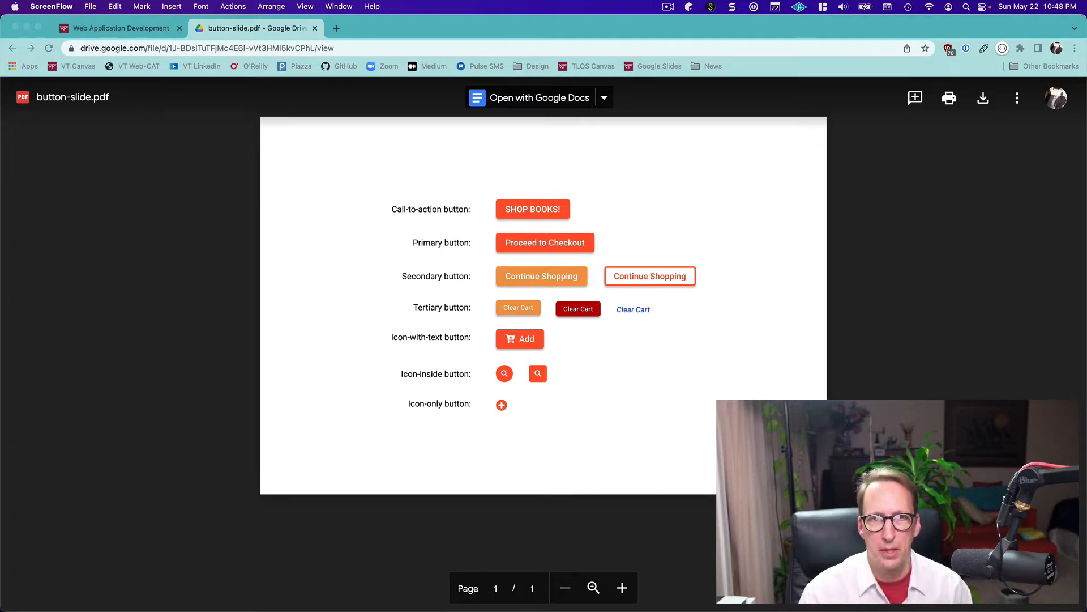
# Switch to Figma and close the MyBookstoreClassic and old Button walkthrough files
pyautogui.moveTo(785, 608)
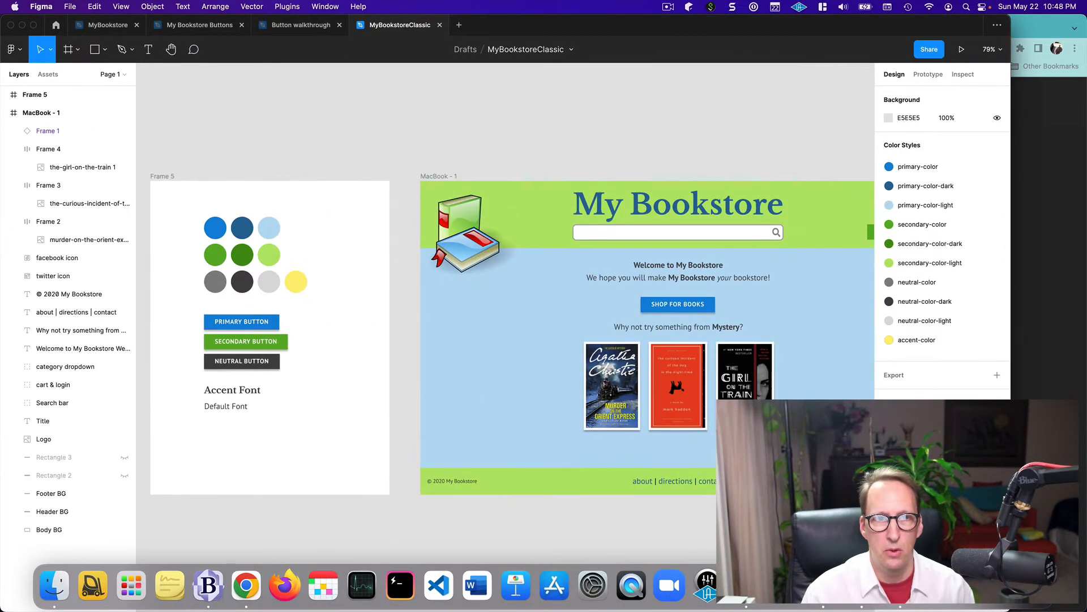
pyautogui.click(440, 25)
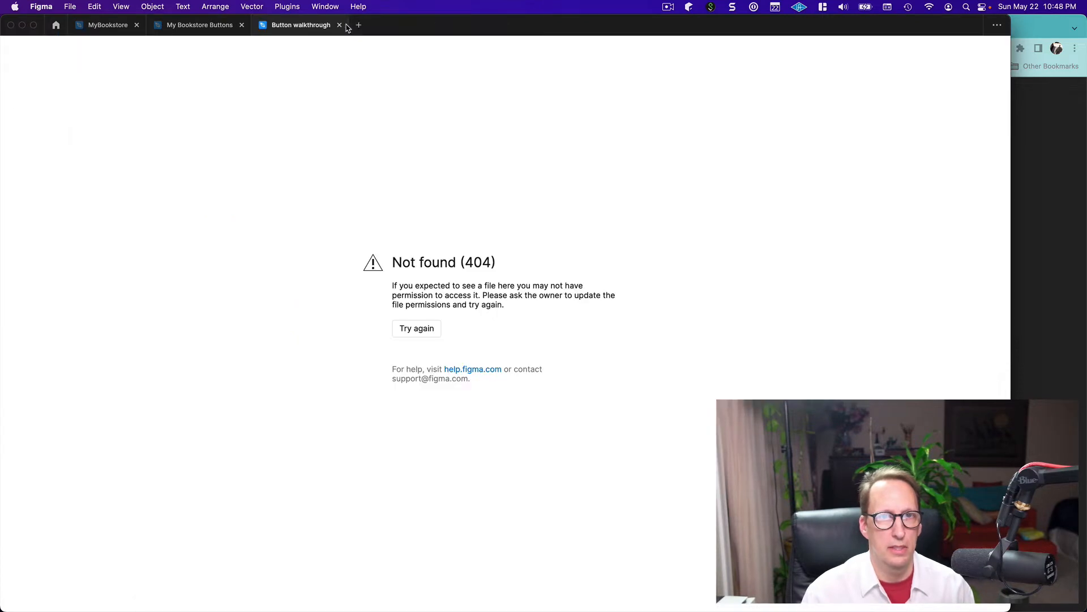
pyautogui.click(340, 24)
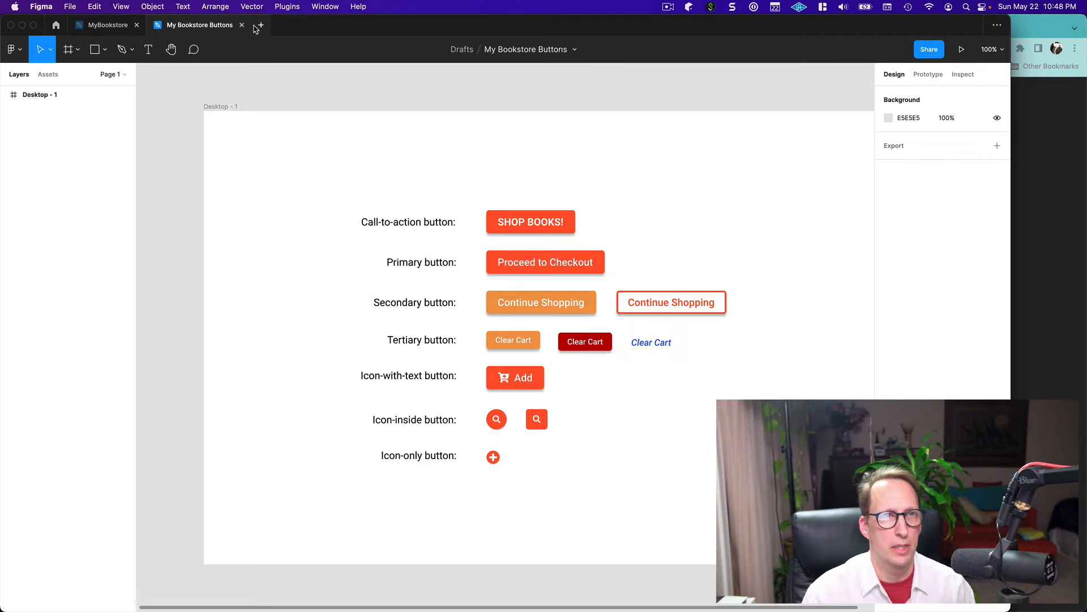
# Create a new blank design file
pyautogui.click(261, 25)
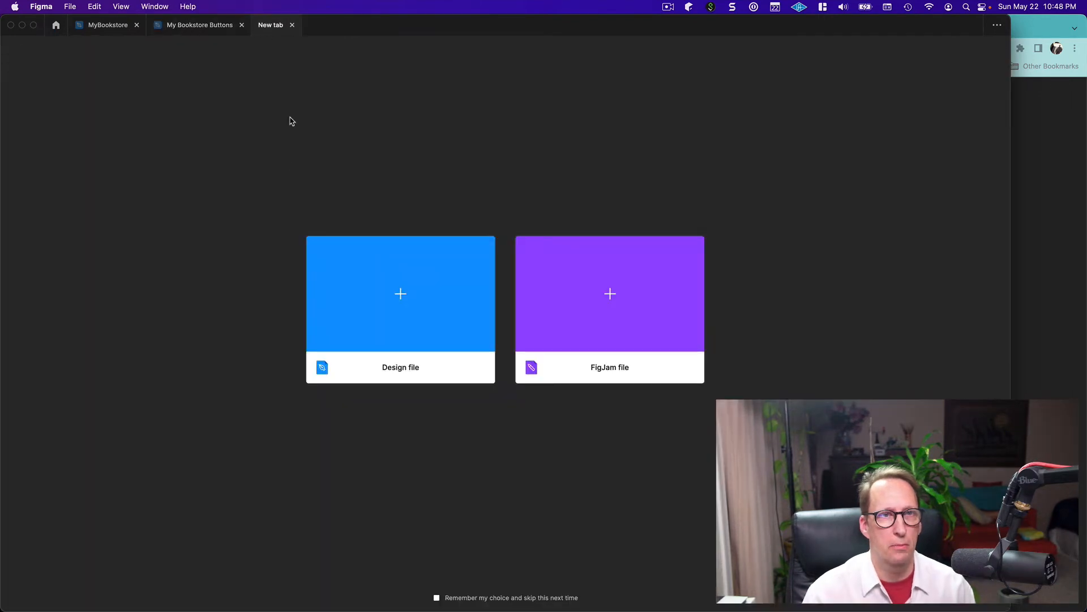
pyautogui.click(293, 25)
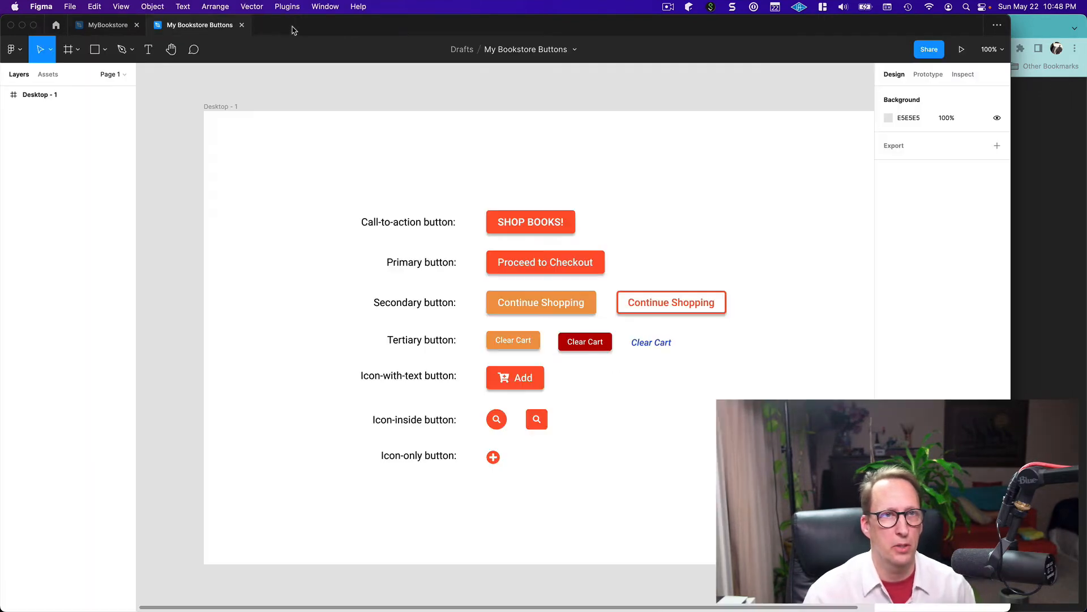
pyautogui.click(72, 6)
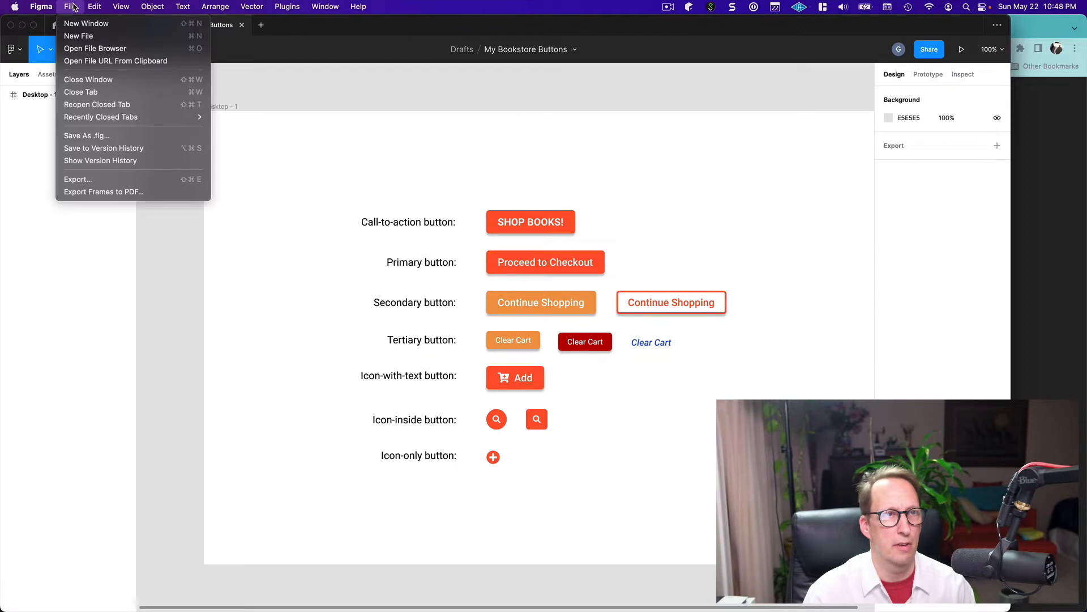
pyautogui.click(78, 38)
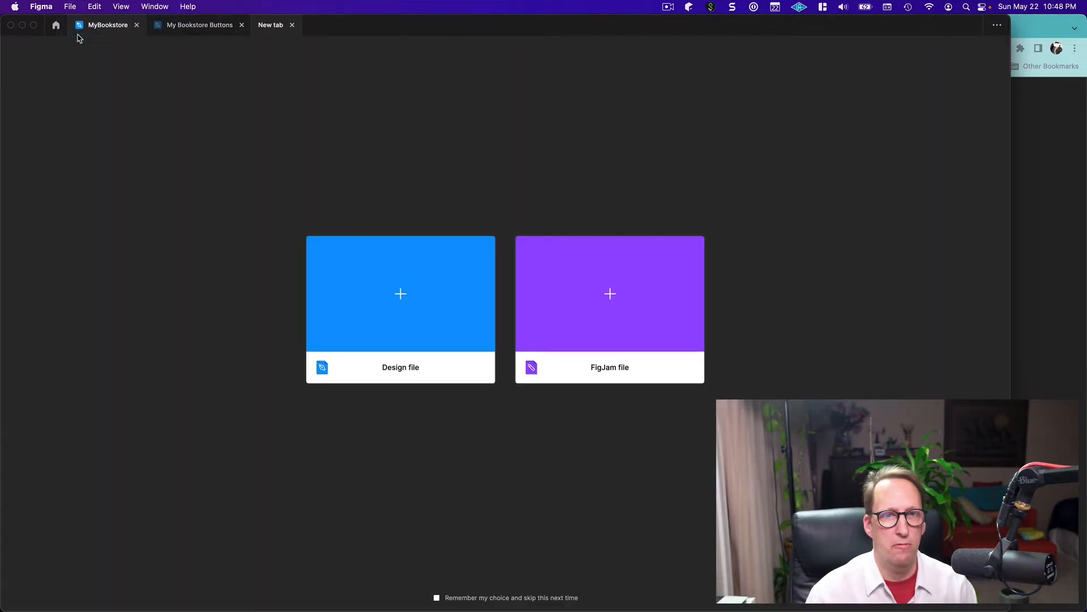
pyautogui.click(417, 316)
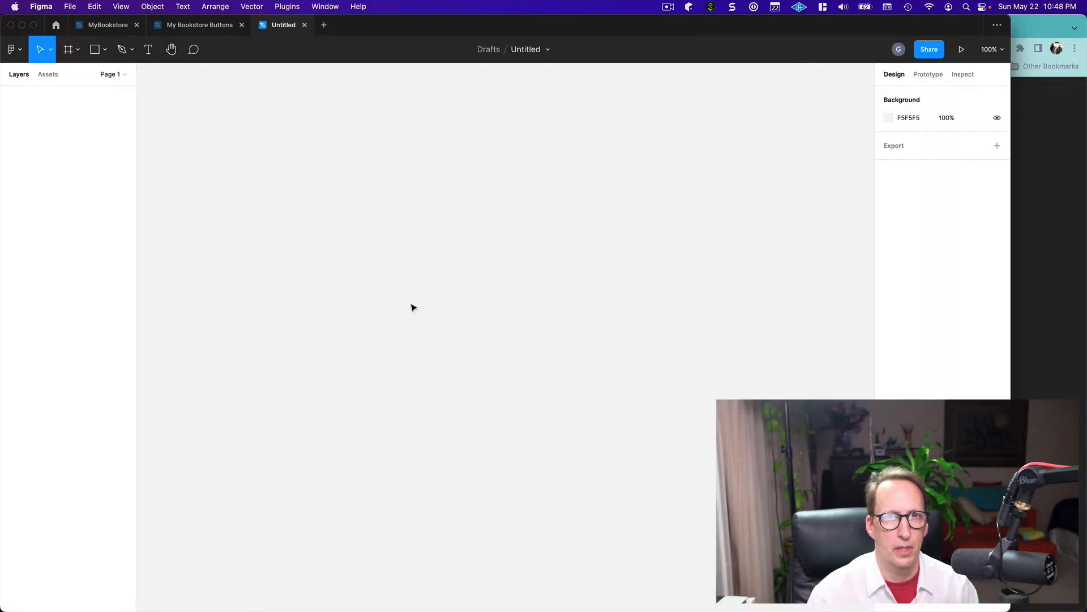
# Rename the untitled design file as "Button walkthrough"
pyautogui.doubleClick(532, 49)
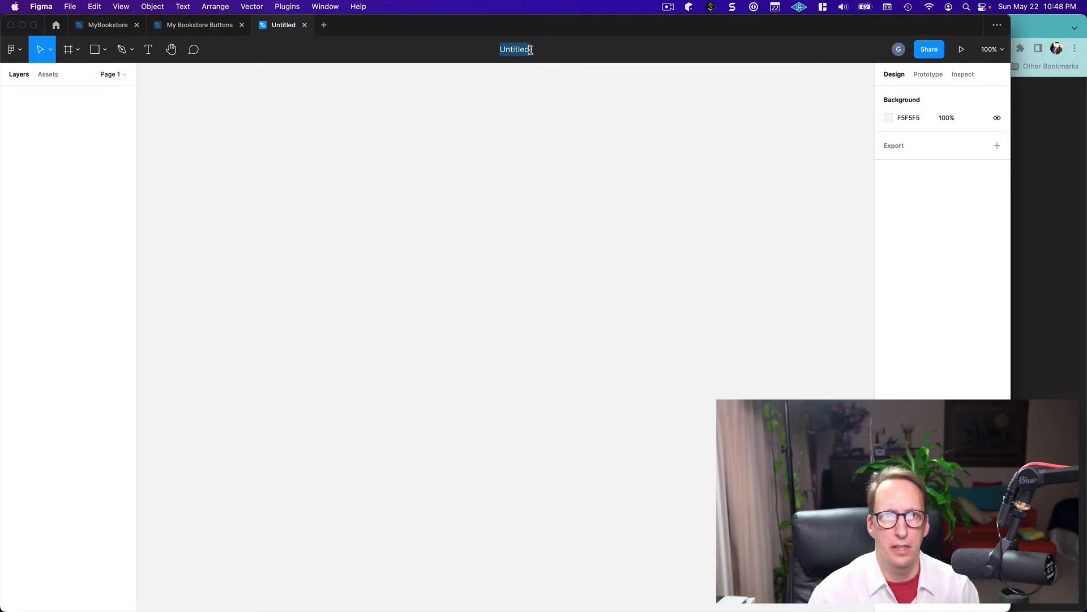
pyautogui.write('Bu')
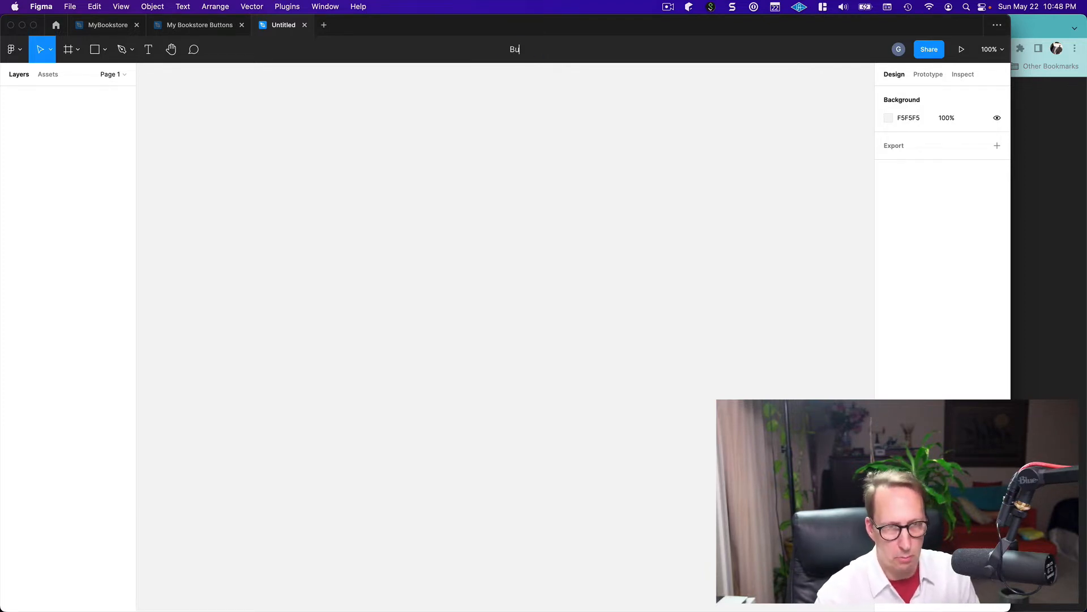
pyautogui.write('tton wal')
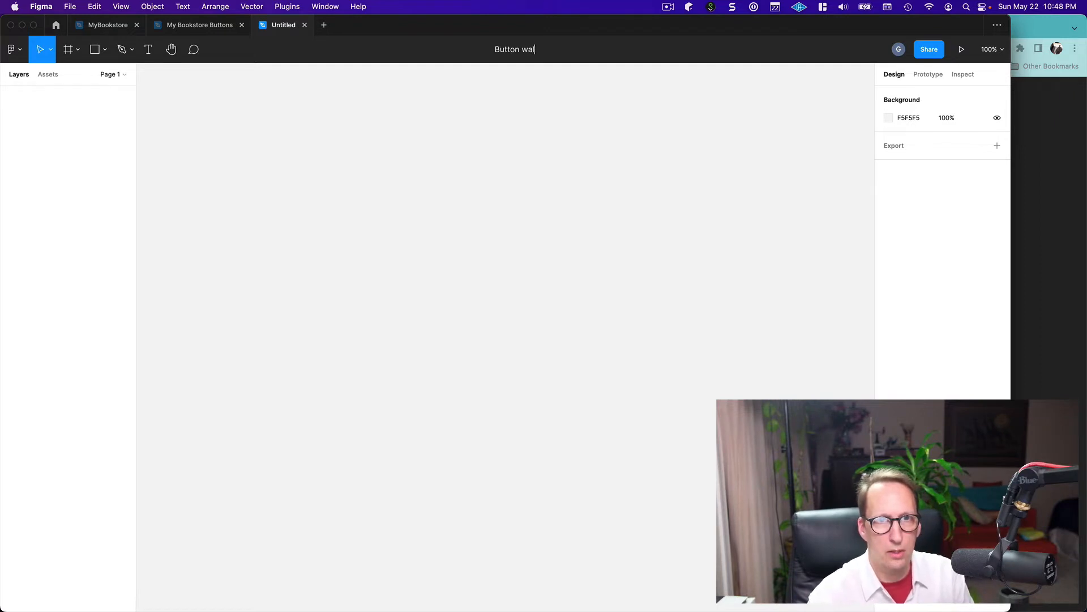
pyautogui.write('kthrough')
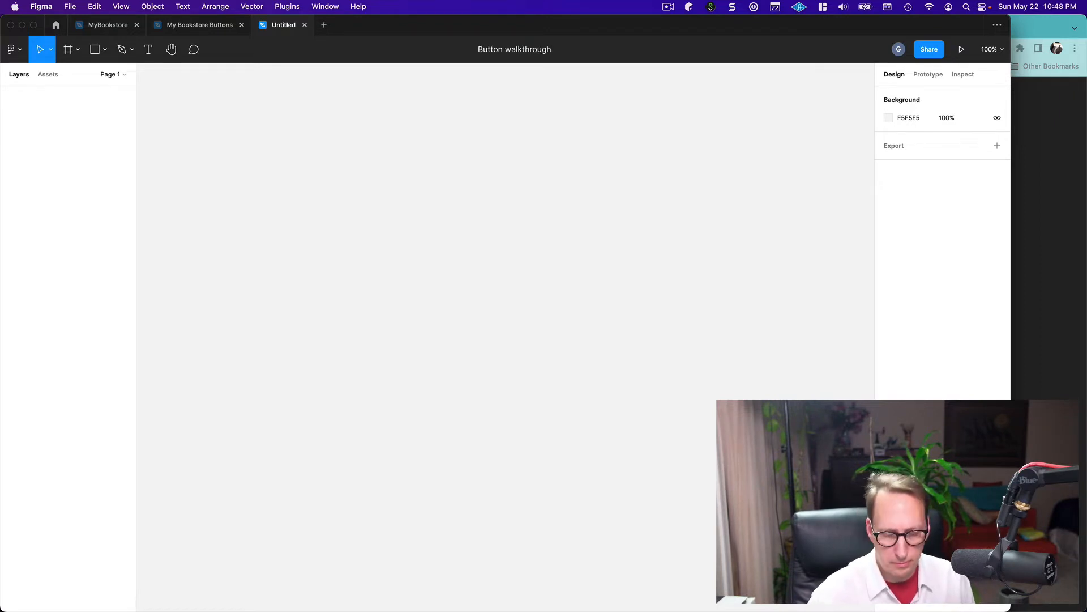
pyautogui.press('Return')
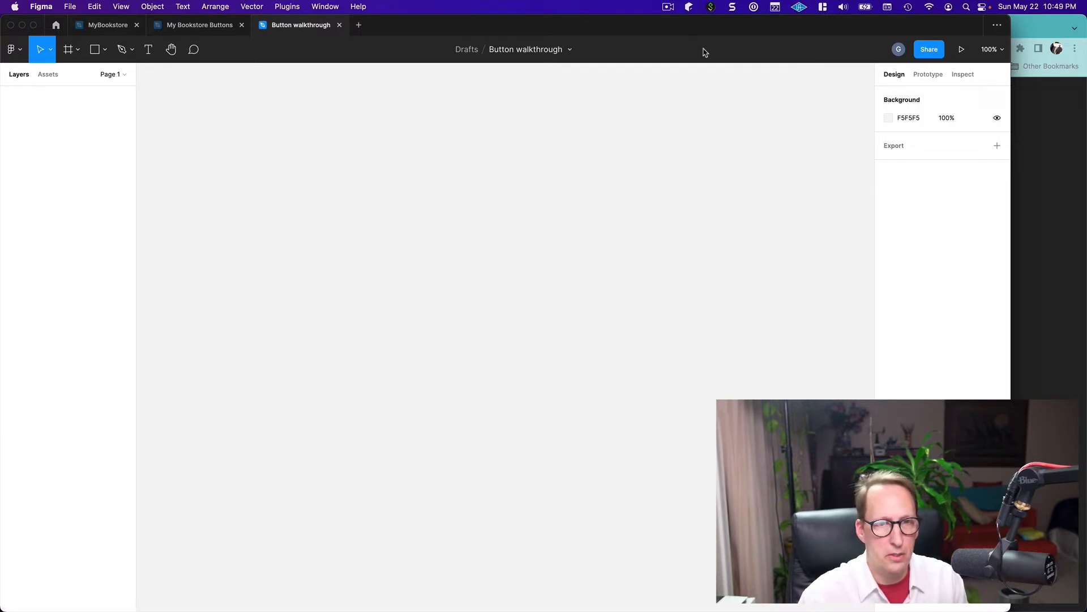
# Switch to Chrome and copy the seven button-type labels from button-slide.pdf, from "Call-to-action button:" through "Icon-only button:"
pyautogui.press('super+Tab')
pyautogui.moveTo(593, 602)
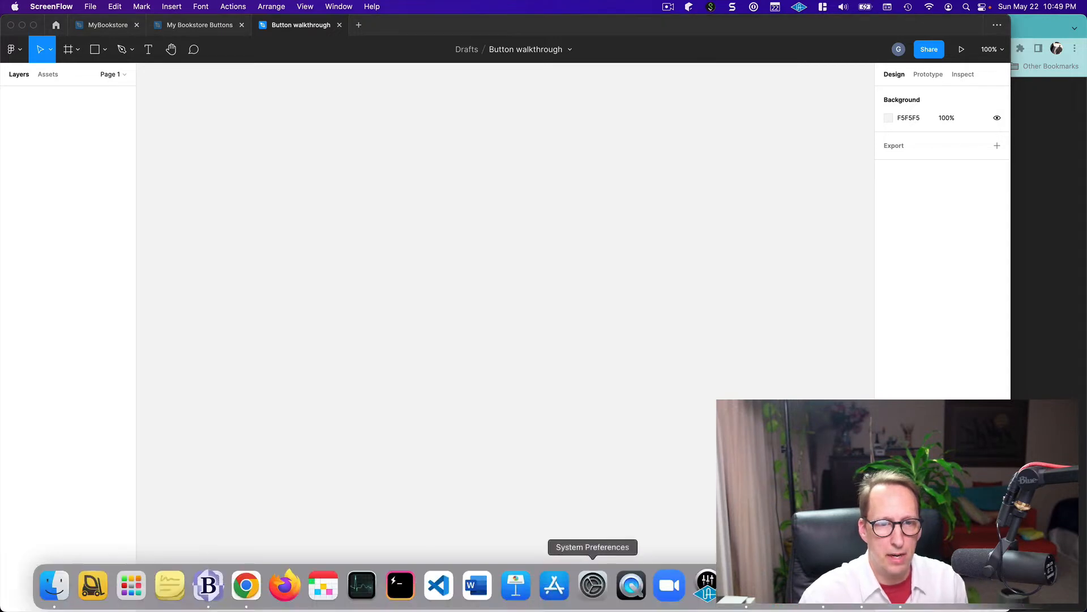
pyautogui.click(246, 586)
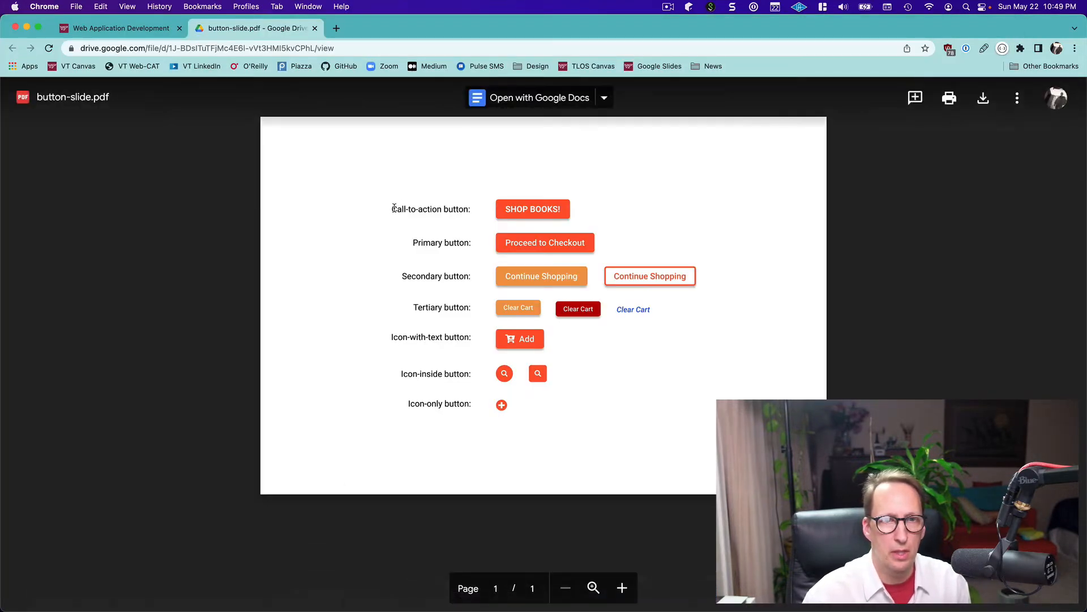
pyautogui.moveTo(395, 208); pyautogui.dragTo(463, 414)
pyautogui.press('super+c')
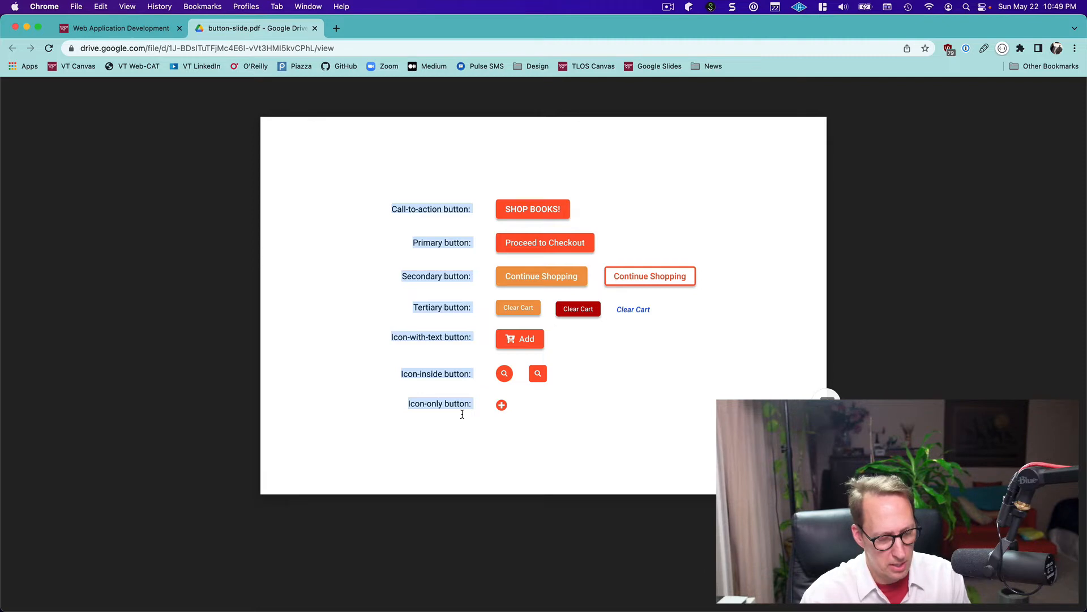
# Switch back to Figma and add a frame with the Desktop 1440×1024 preset to the empty canvas
pyautogui.press('super+Tab')
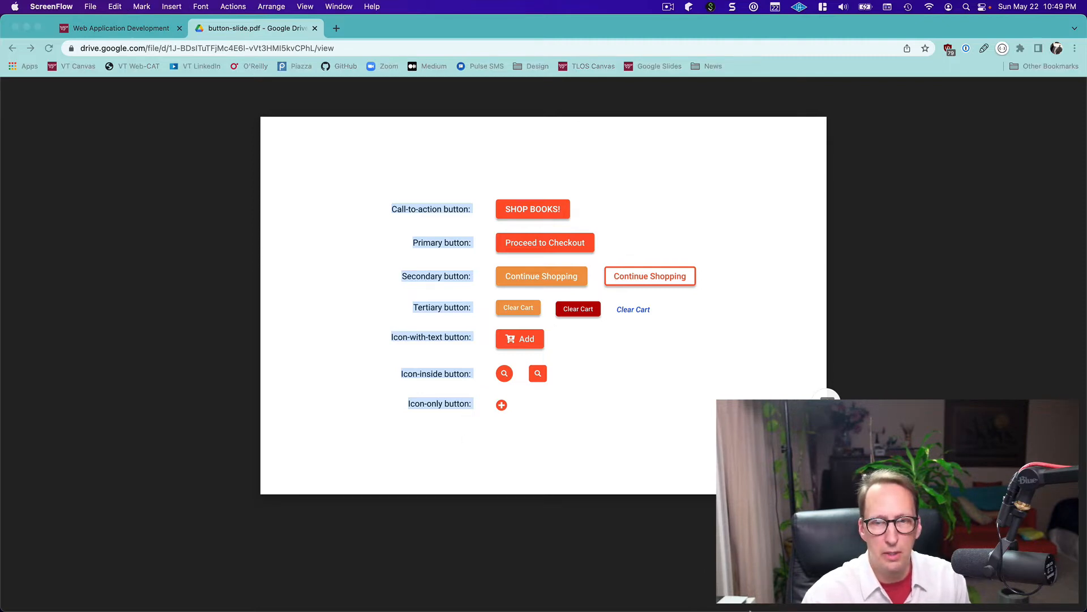
pyautogui.moveTo(691, 610)
pyautogui.click(747, 586)
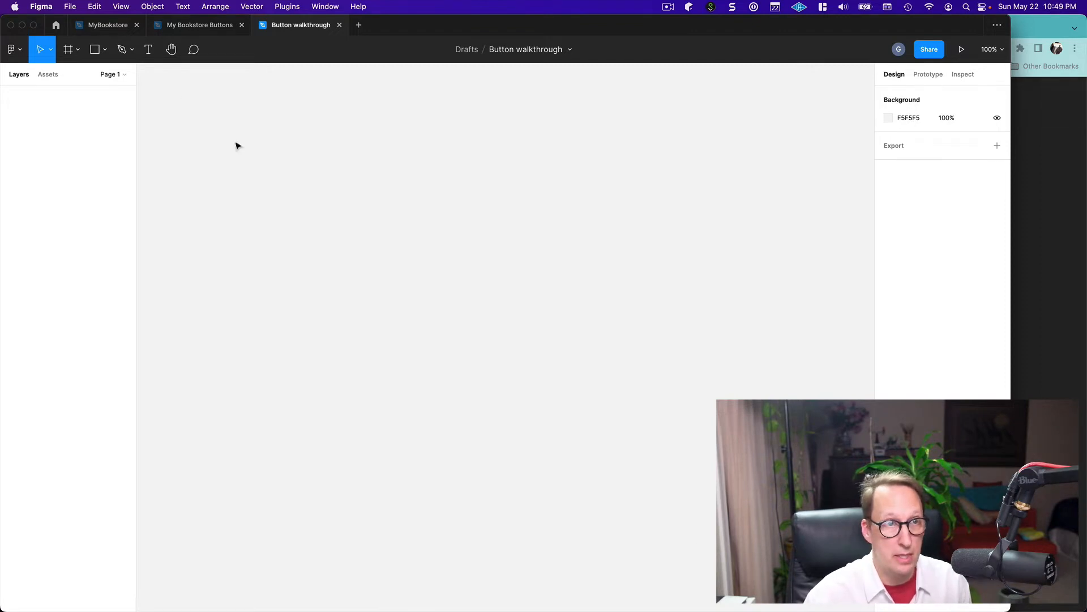
pyautogui.click(79, 53)
pyautogui.click(71, 78)
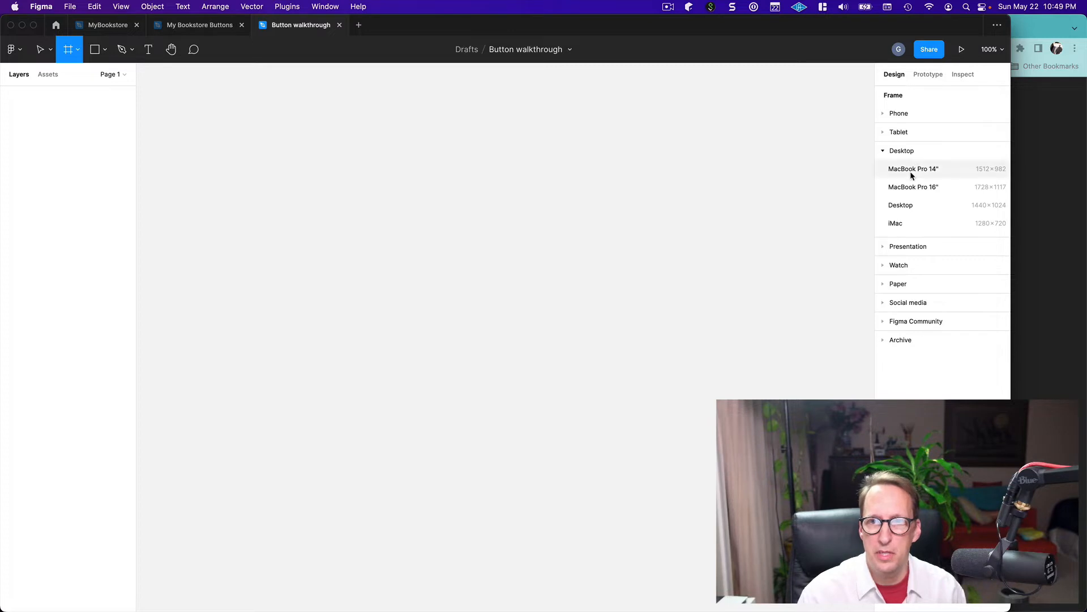
pyautogui.click(903, 206)
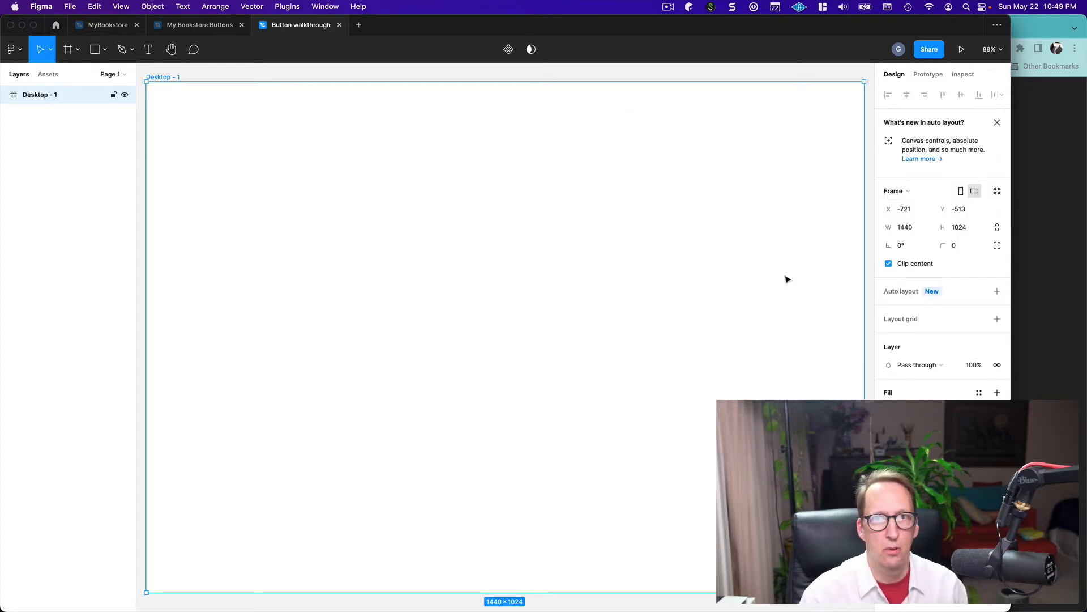
# Resize the Desktop frame to 1200 wide by 800 high and move it to about X -627, Y -439
pyautogui.click(907, 228)
pyautogui.write('1')
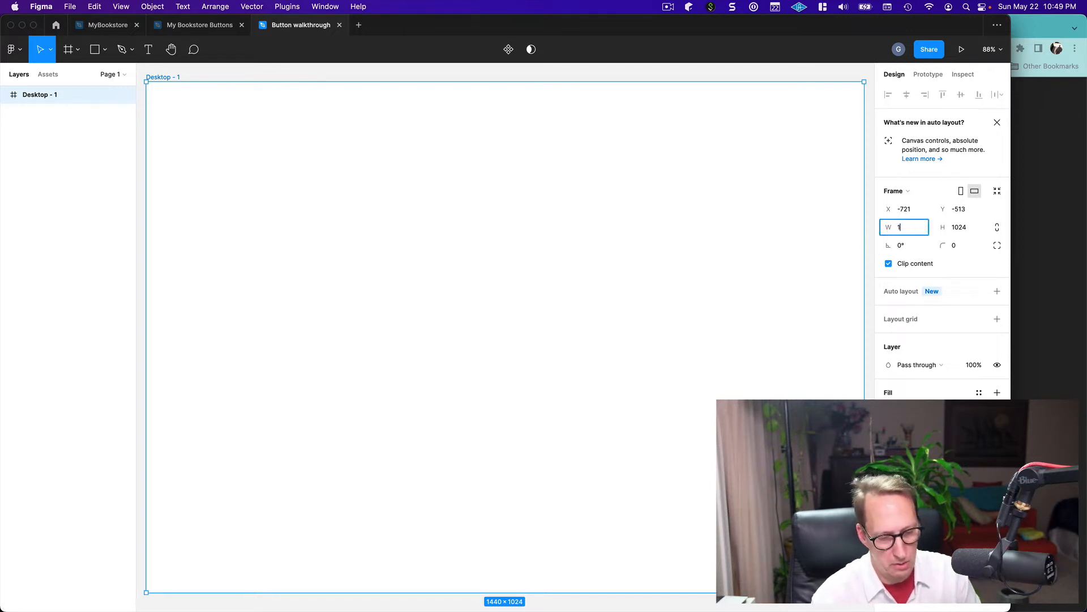
pyautogui.write('200')
pyautogui.press('Tab')
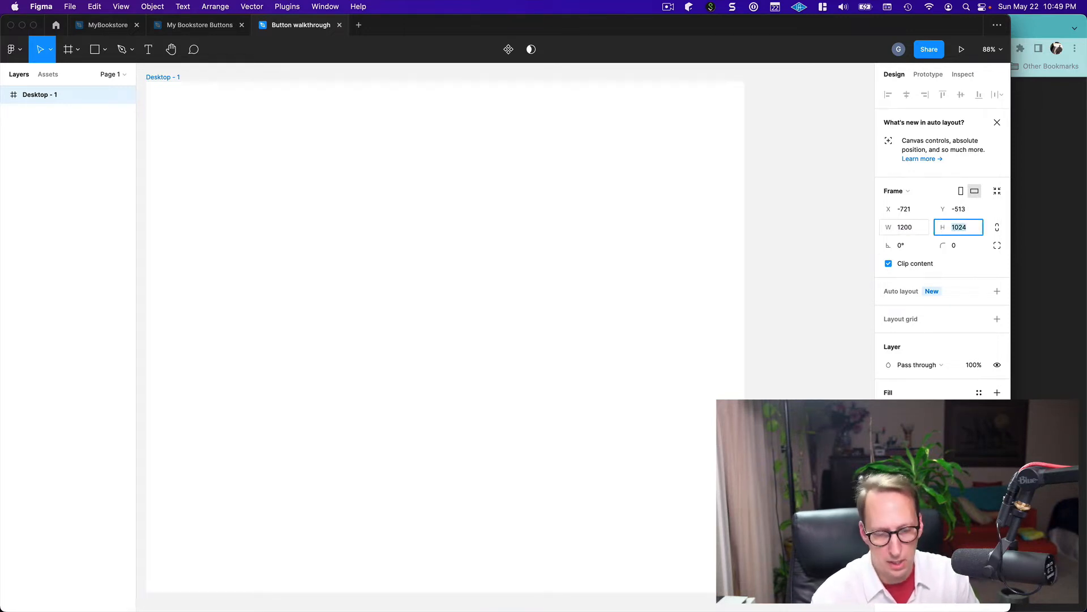
pyautogui.write('800')
pyautogui.press('Return')
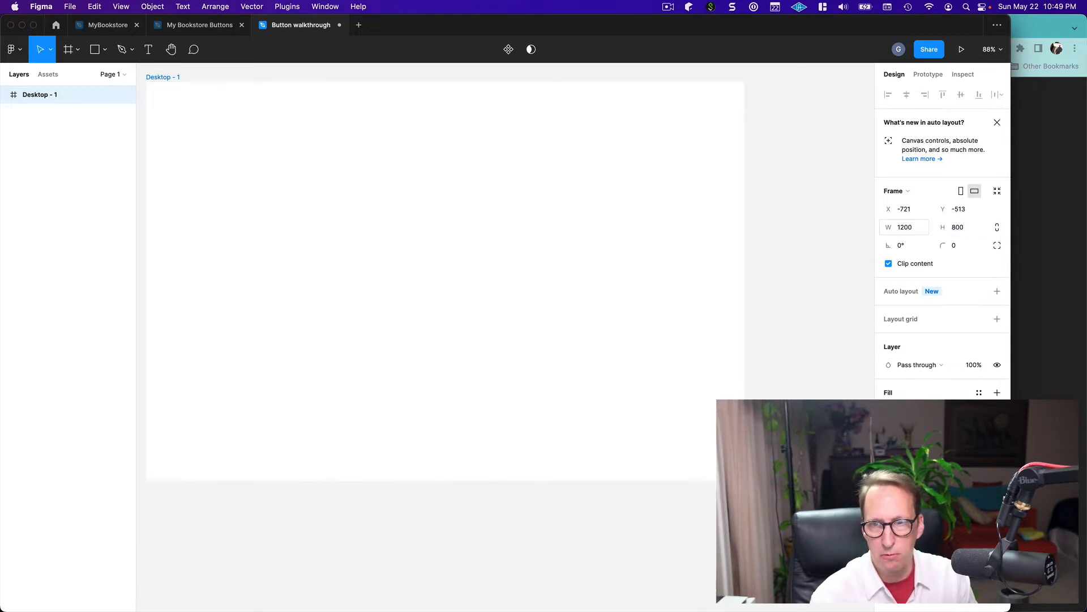
pyautogui.click(779, 334)
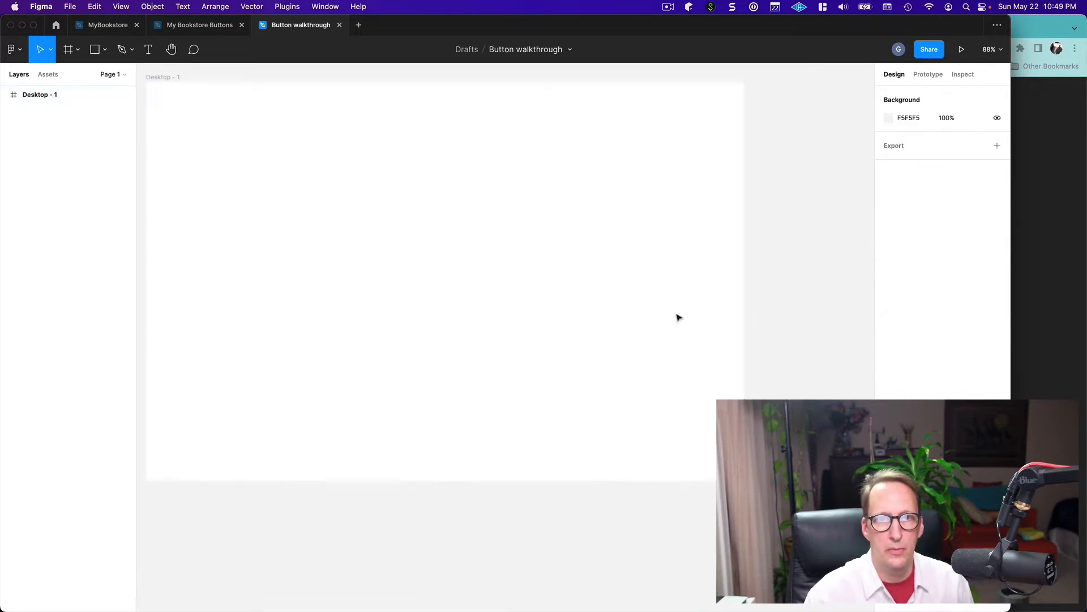
pyautogui.click(522, 302)
pyautogui.moveTo(522, 304); pyautogui.dragTo(569, 339)
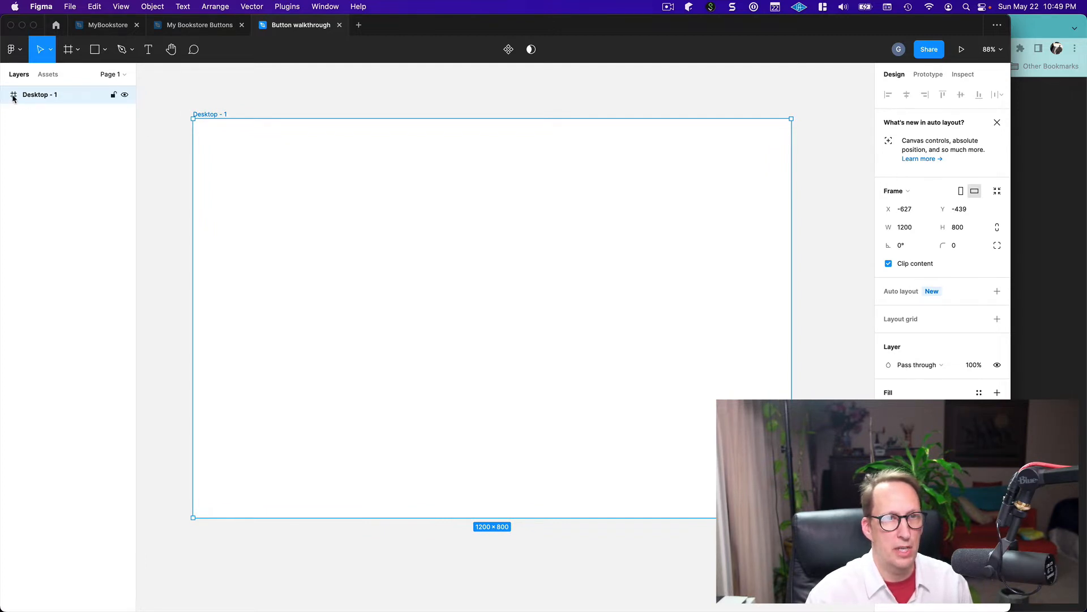
# Paste the copied button labels and move the text block to about X -334, Y -290, over the frame's upper-left area
pyautogui.hotkey('shift', '0')
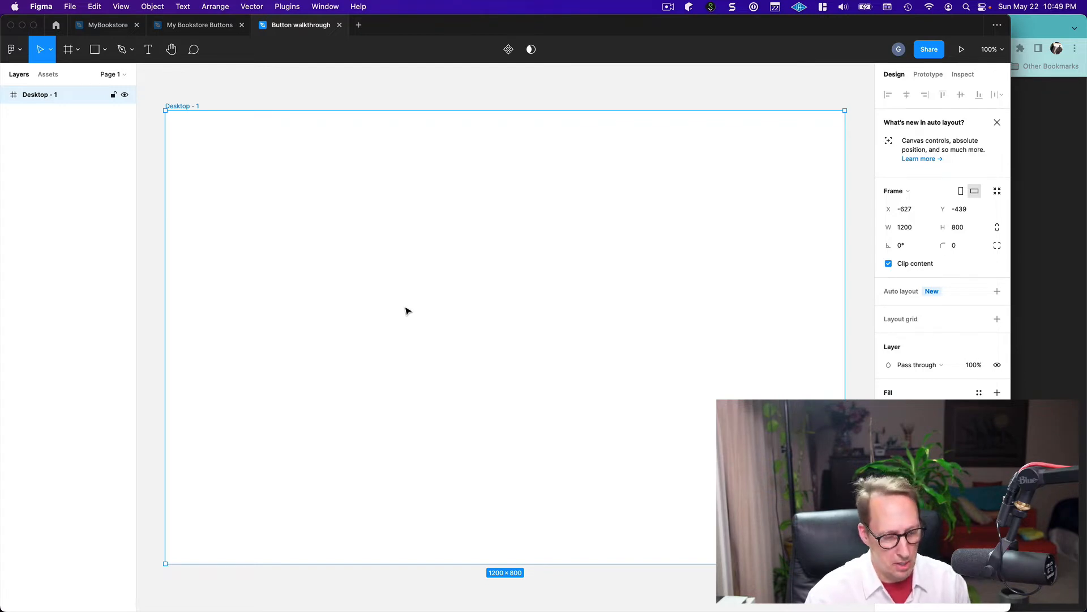
pyautogui.press('cmd+v')
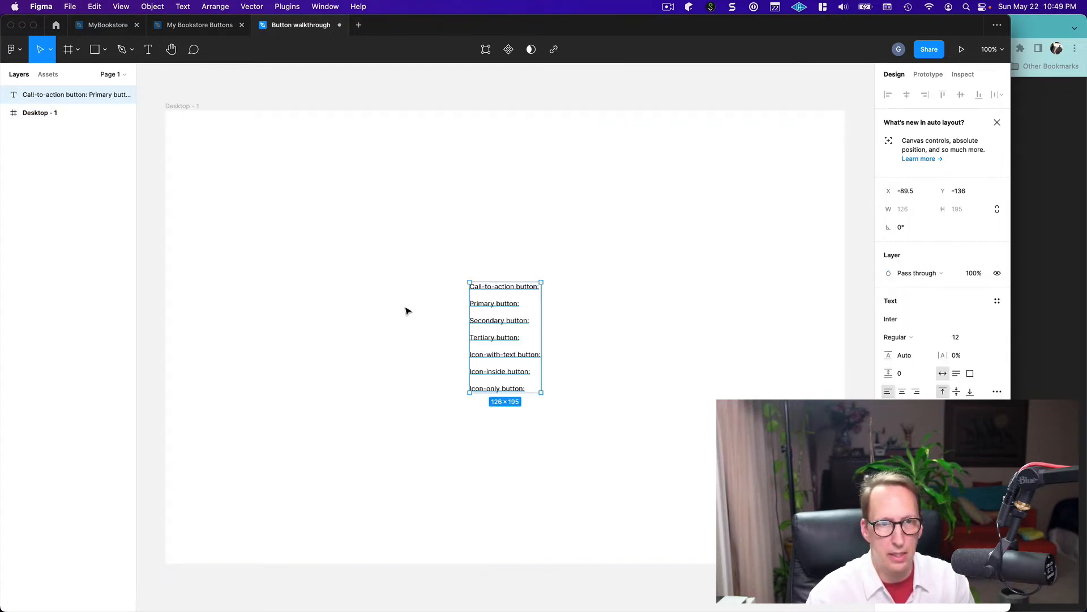
pyautogui.moveTo(372, 238); pyautogui.dragTo(348, 217)
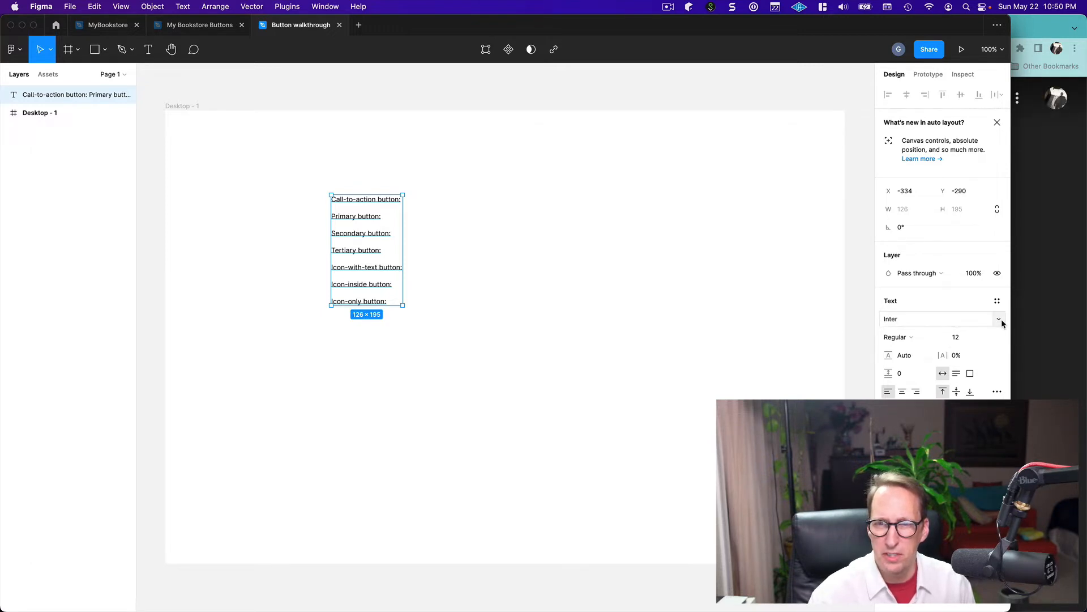
# Set the label text's font to Roboto at size 16
pyautogui.click(1002, 321)
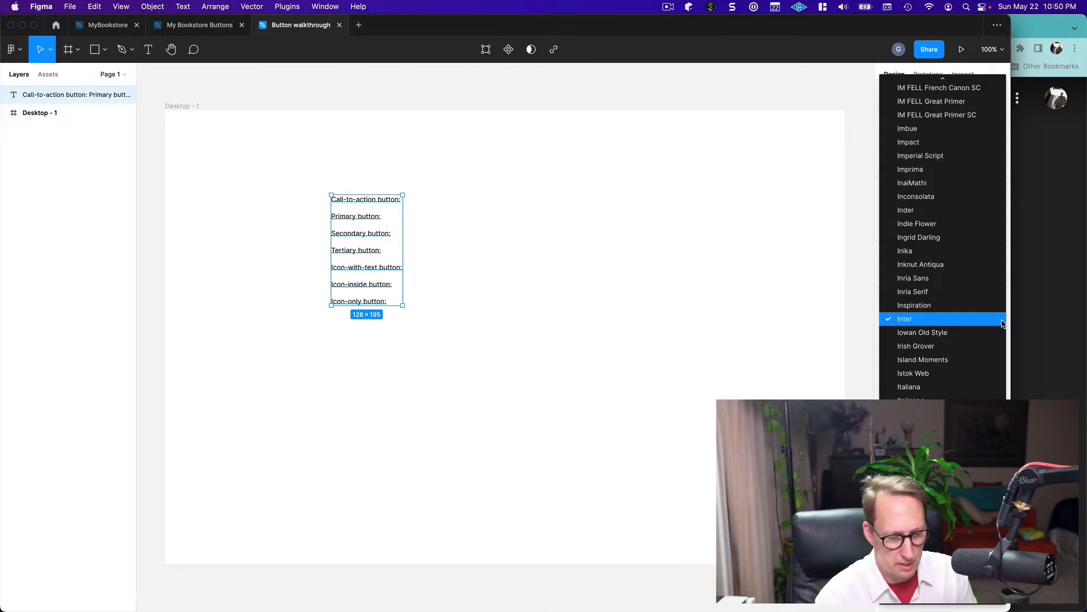
pyautogui.scroll(-20, 1001, 323)
pyautogui.click(1001, 319)
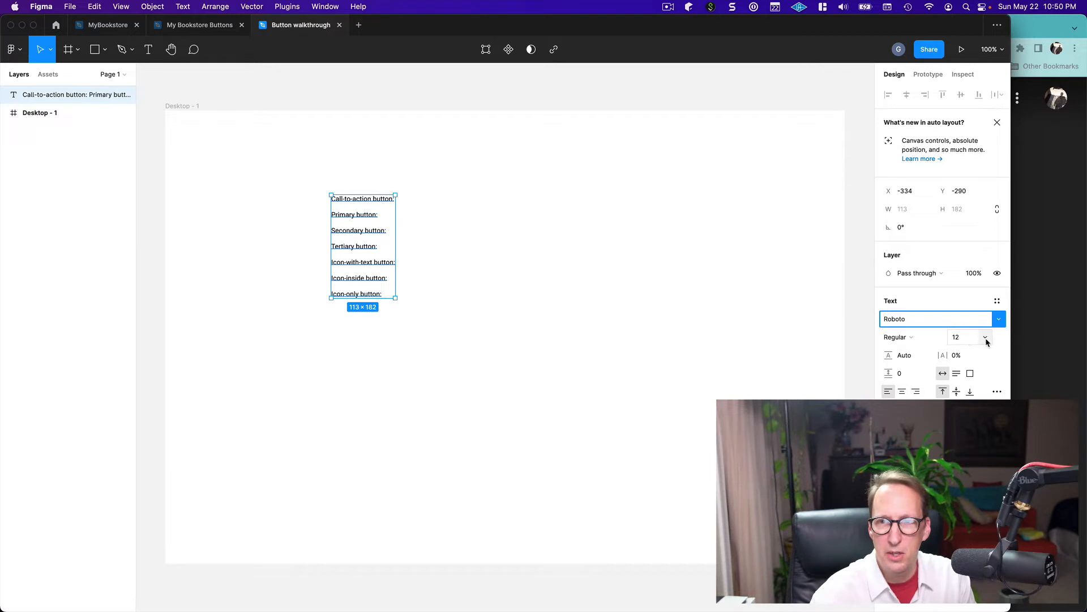
pyautogui.click(986, 340)
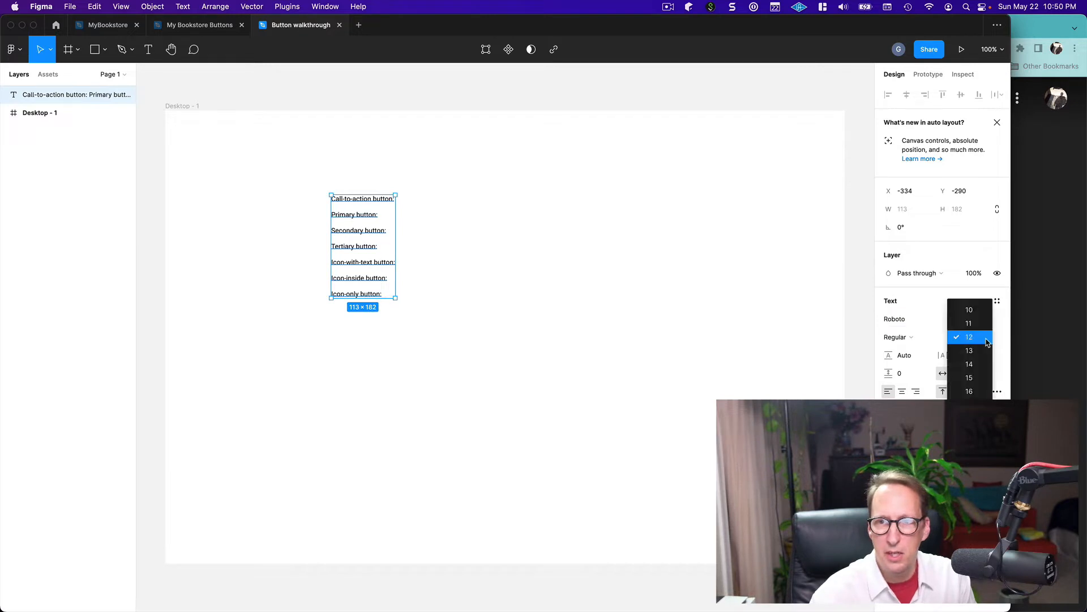
pyautogui.click(976, 393)
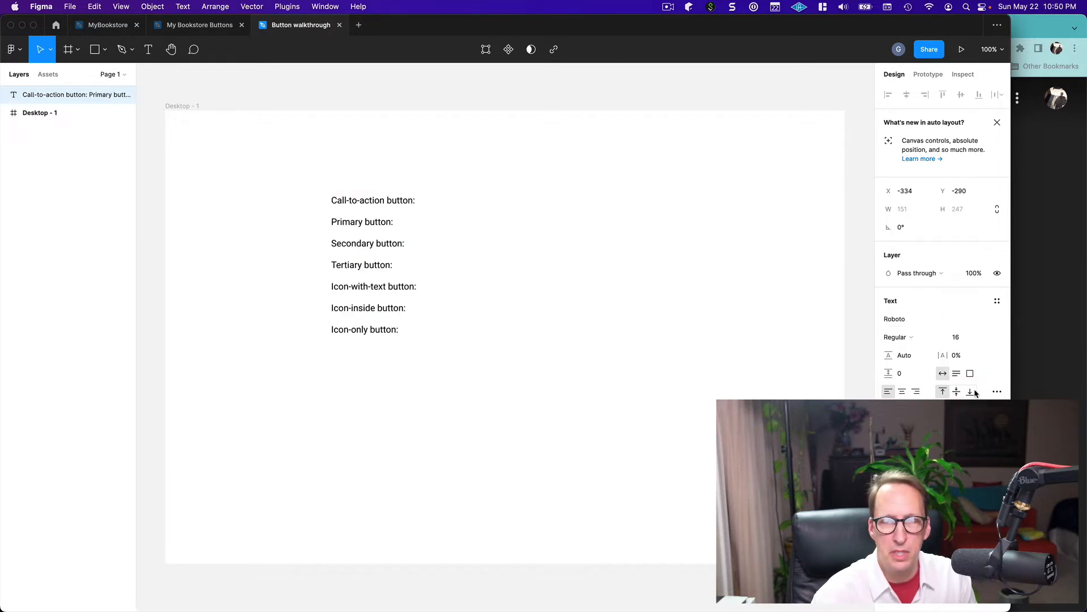
pyautogui.press('Escape')
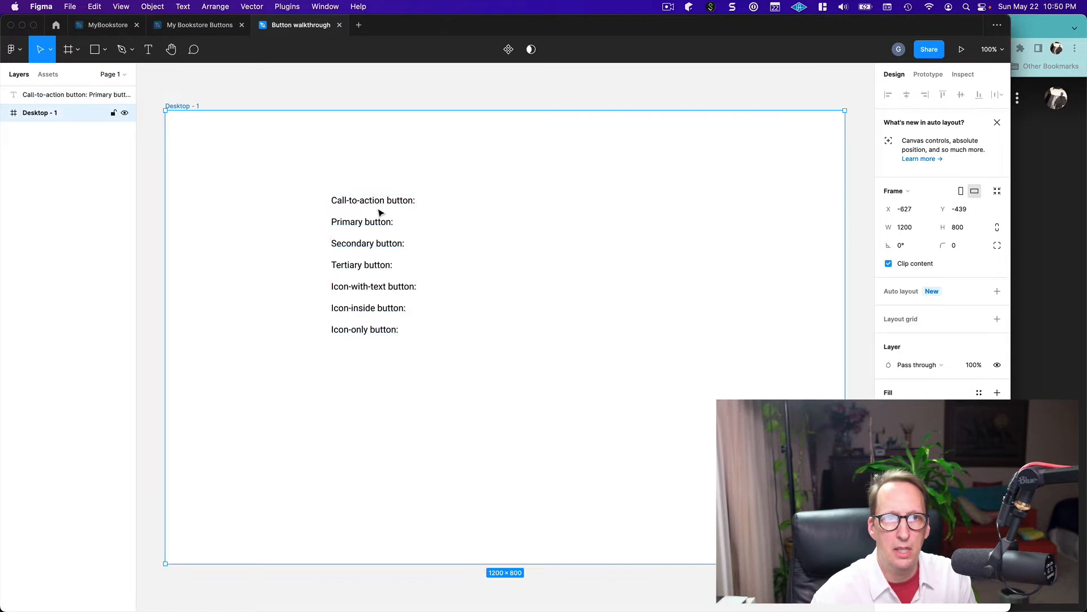
# Insert three extra blank lines after each of the "Call-to-action button:" and "Primary button:" labels in the text block
pyautogui.doubleClick(417, 201)
pyautogui.click(403, 199)
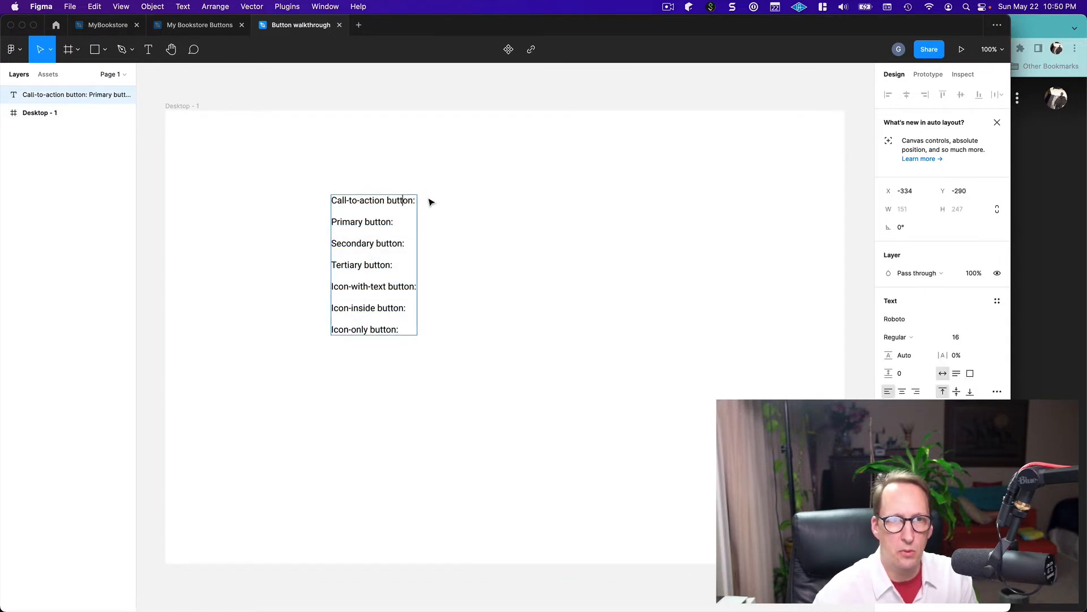
pyautogui.press('super+Right')
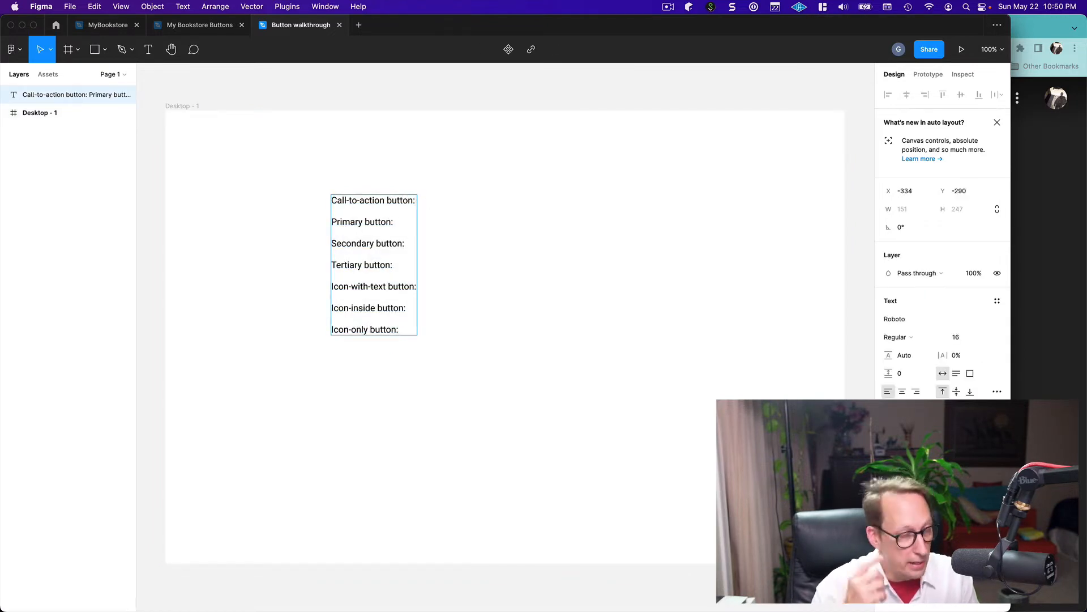
pyautogui.press('Return')
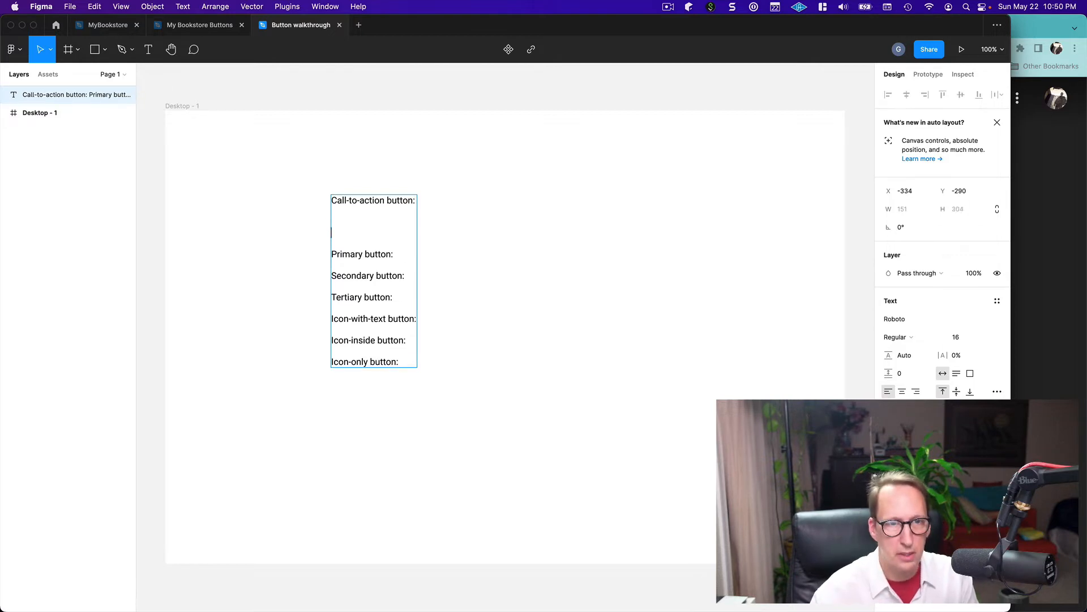
pyautogui.press('Down')
pyautogui.press('Return')
pyautogui.press('Return')
pyautogui.press('Return')
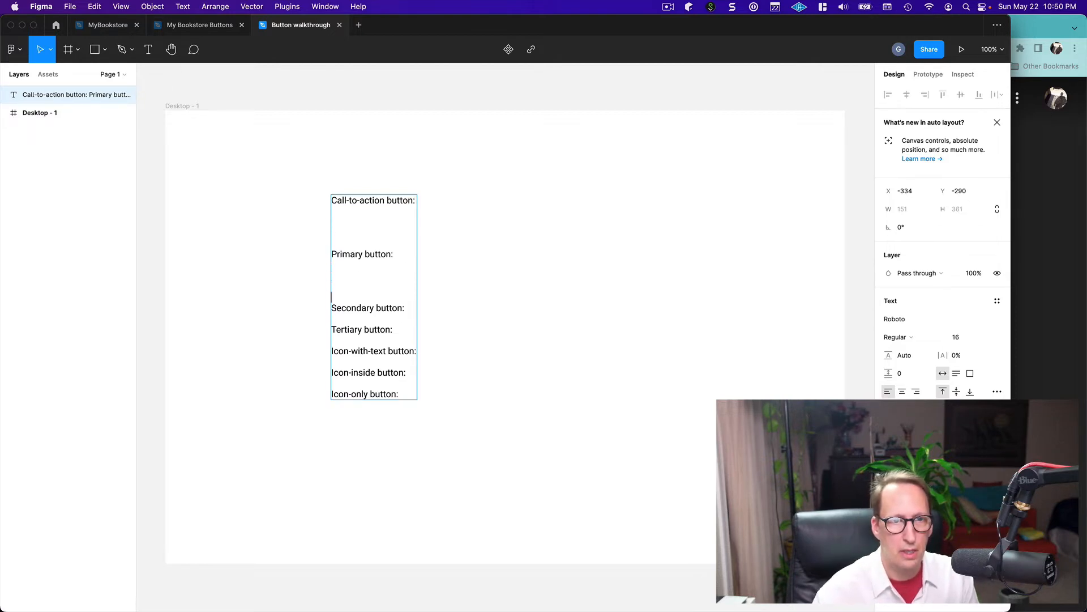
# Add three more blank lines below "Secondary button:" and three below "Tertiary button:"
pyautogui.press('Down')
pyautogui.press('Down')
pyautogui.press('Return')
pyautogui.press('Return')
pyautogui.press('Return')
pyautogui.press('Down')
pyautogui.press('Down')
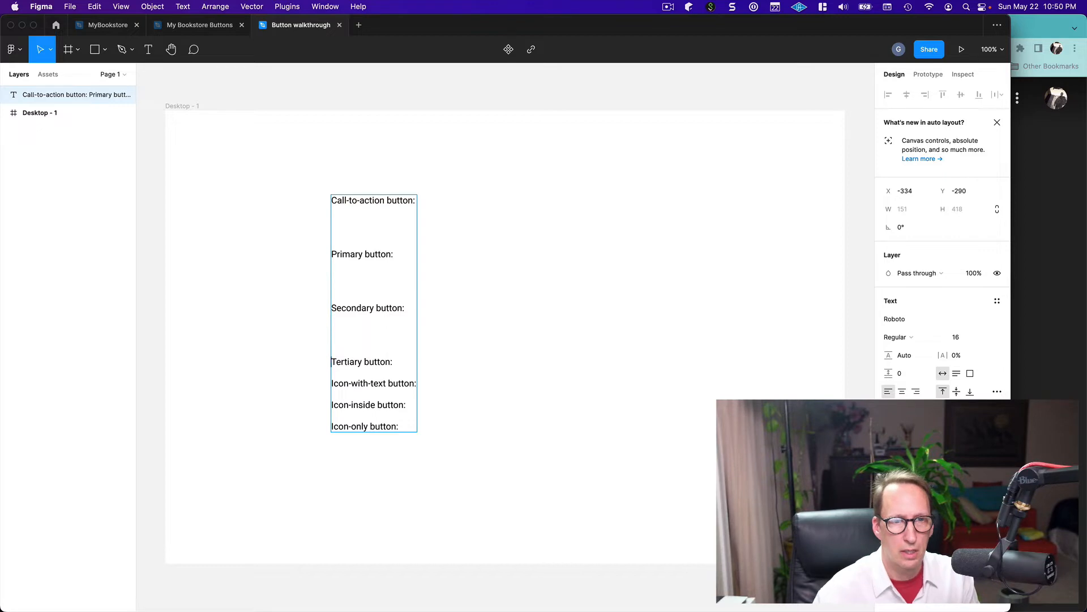
pyautogui.press('Return')
pyautogui.press('Return')
pyautogui.press('Return')
# Space out the remaining labels with three extra blank lines after both "Icon-with-text button:" and "Icon-inside button:"
pyautogui.press('Down')
pyautogui.press('Down')
pyautogui.press('Return')
pyautogui.press('Return')
pyautogui.press('Return')
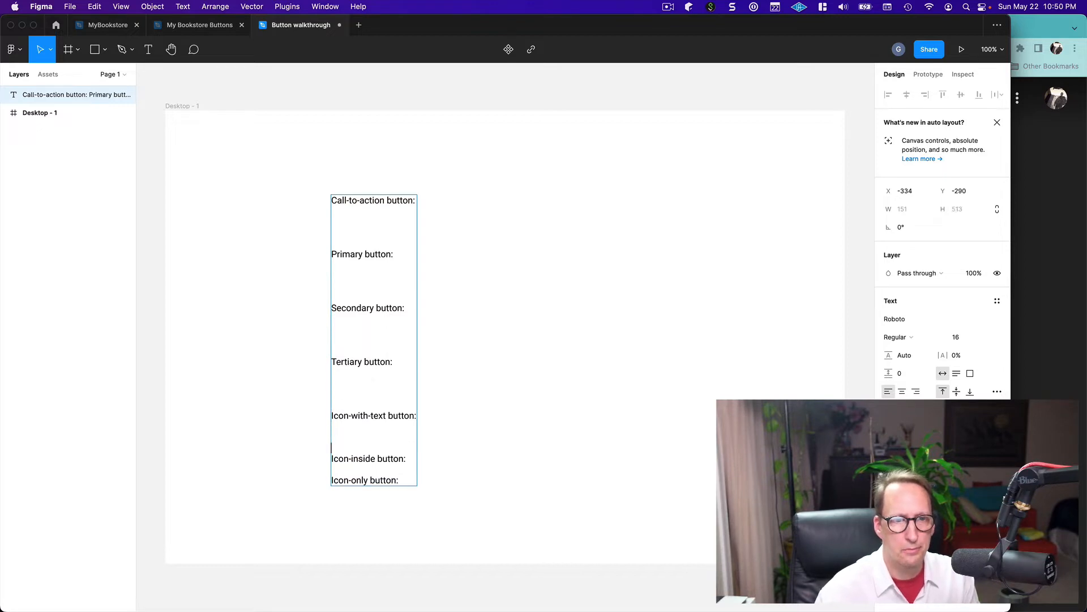
pyautogui.press('Down')
pyautogui.press('Down')
pyautogui.press('Return')
pyautogui.press('Return')
pyautogui.press('Return')
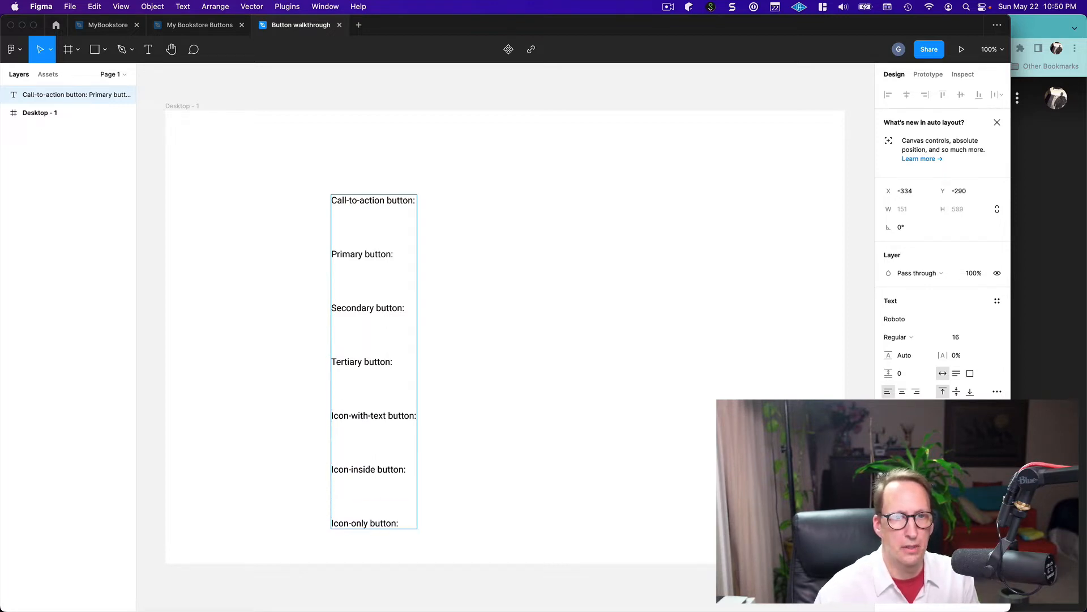
# Move the label text block to about X -339, Y -325 and right-align its text
pyautogui.press('Escape')
pyautogui.moveTo(362, 364)
pyautogui.mouseDown()
pyautogui.moveTo(358, 334)
pyautogui.moveTo(359, 347)
pyautogui.mouseUp()
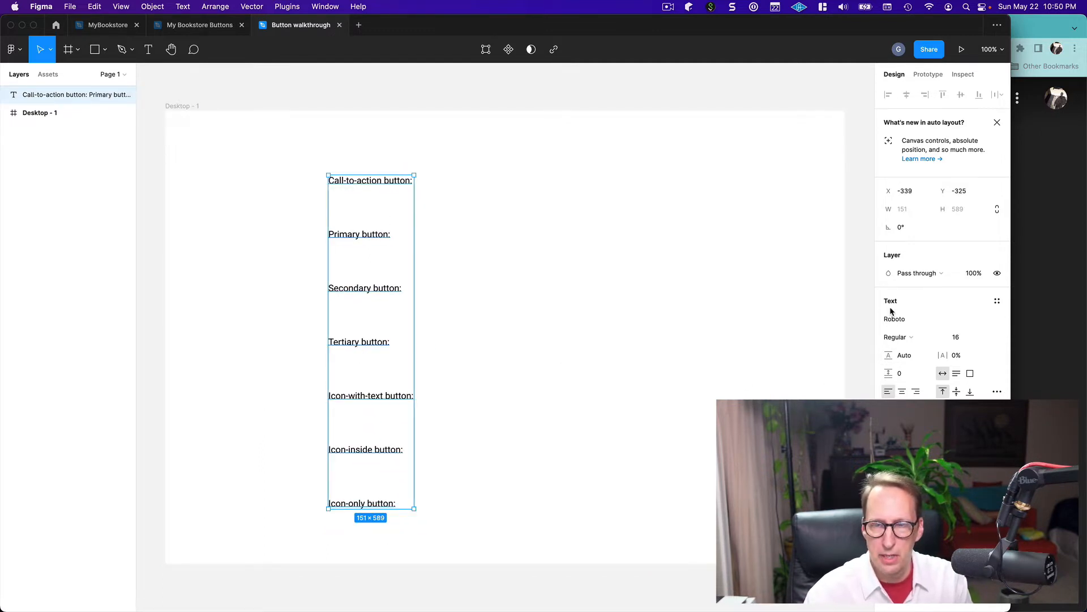
pyautogui.click(916, 392)
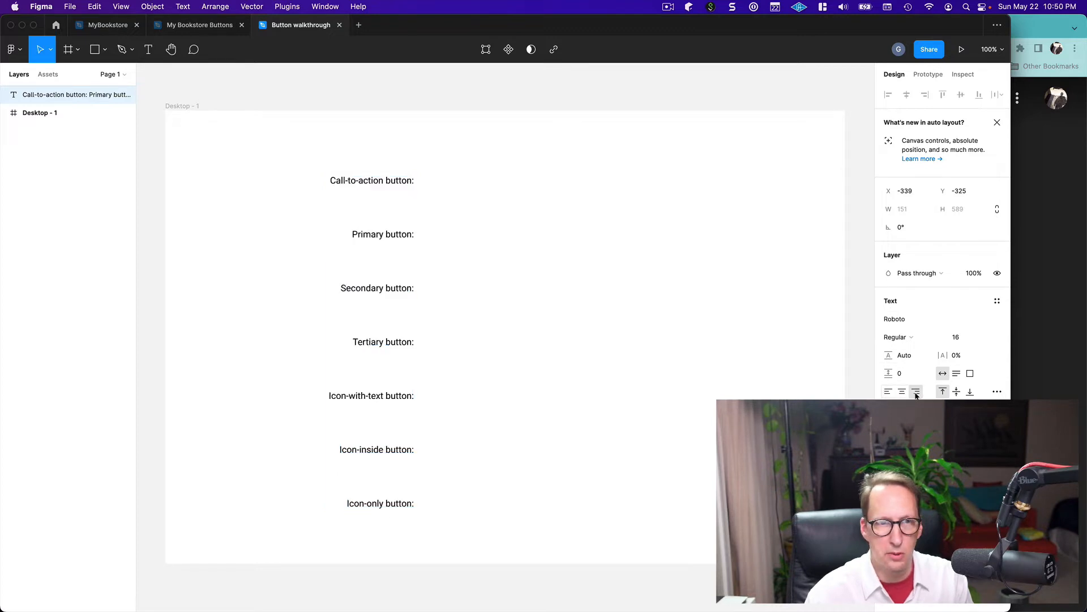
pyautogui.click(855, 338)
pyautogui.press('shift+super+2')
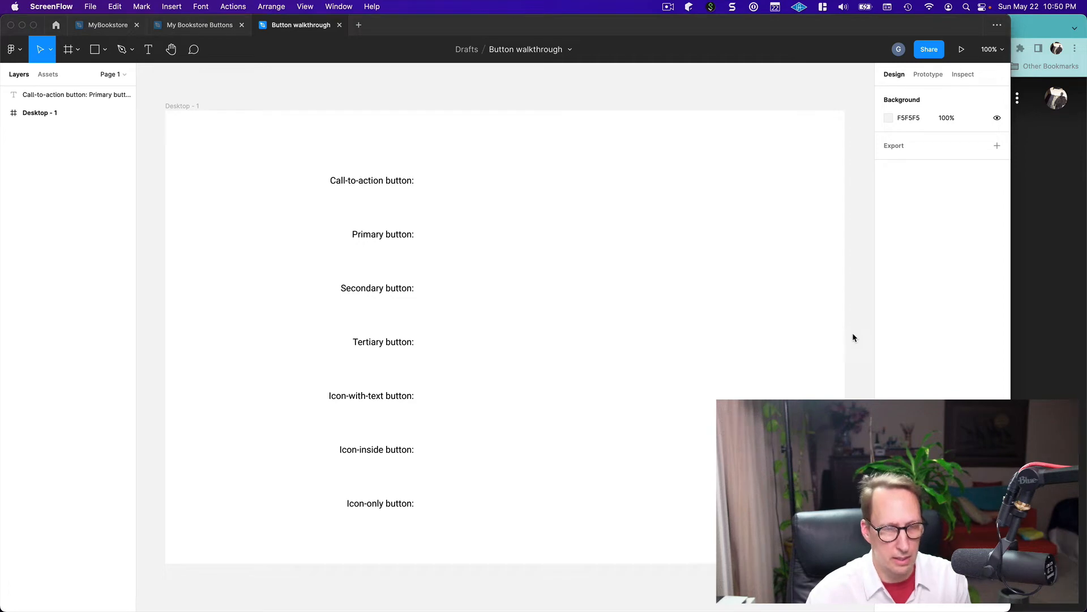
# Switch to Chrome to review the sample buttons in button-slide.pdf, clear the text selection there, and return to Figma
pyautogui.press('super+Tab')
pyautogui.press('super+Tab')
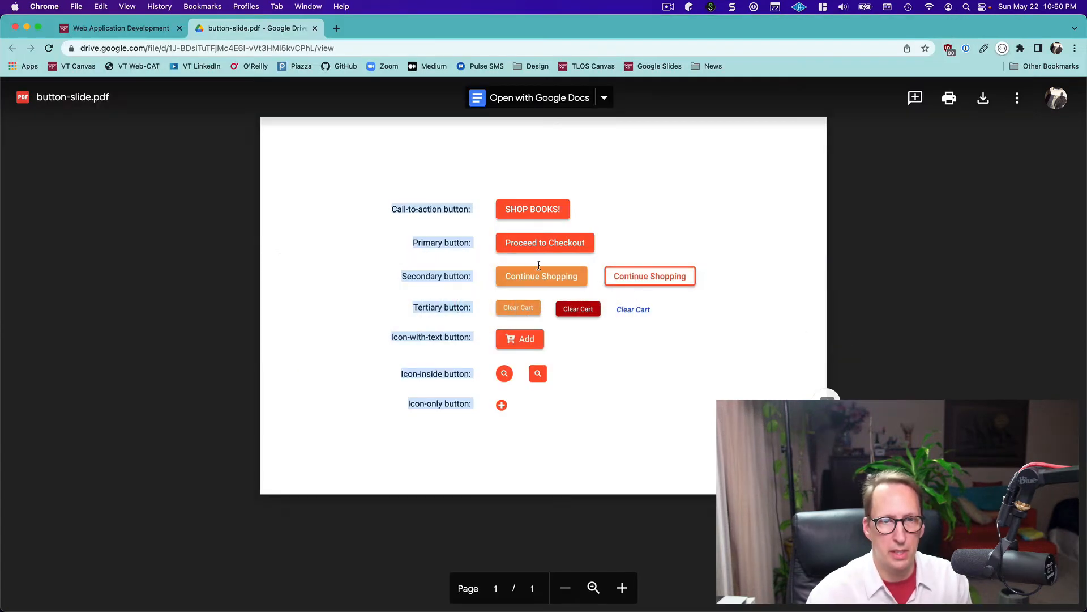
pyautogui.click(457, 438)
pyautogui.press('super+Tab')
pyautogui.press('super+Tab')
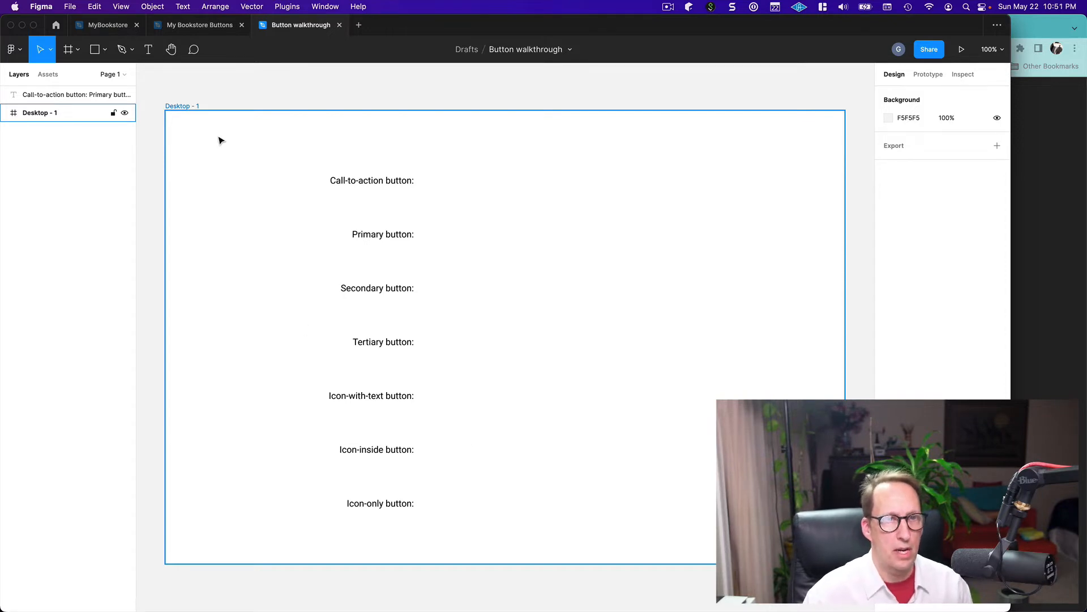
# Add the text "Proceed to Checkout" beside the "Secondary button:" label and place it at about X 557, Y 303 in the frame
pyautogui.click(148, 52)
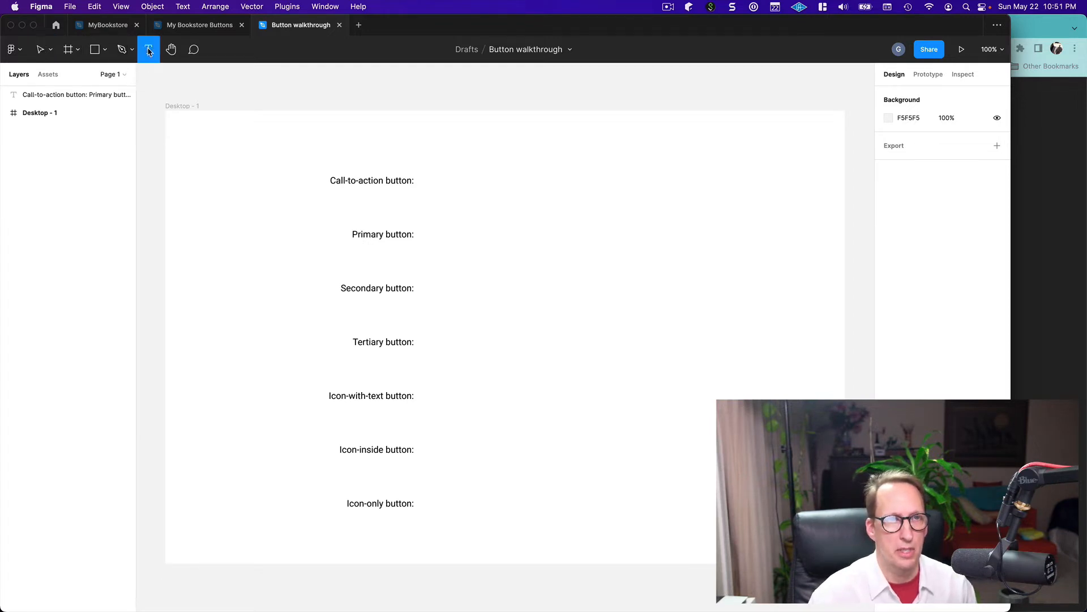
pyautogui.click(529, 284)
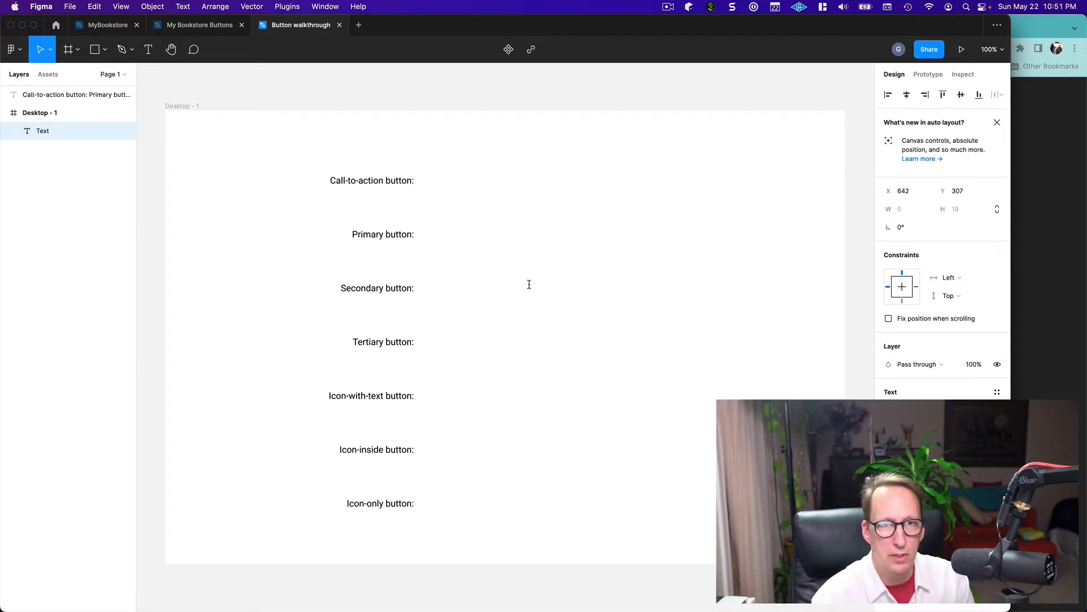
pyautogui.write('P')
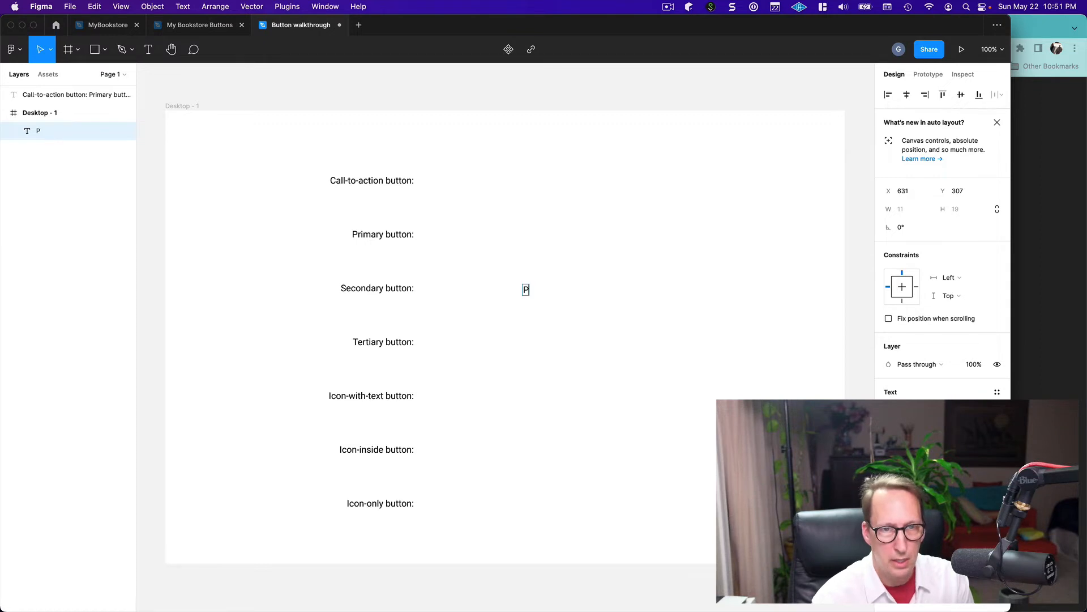
pyautogui.write('ro')
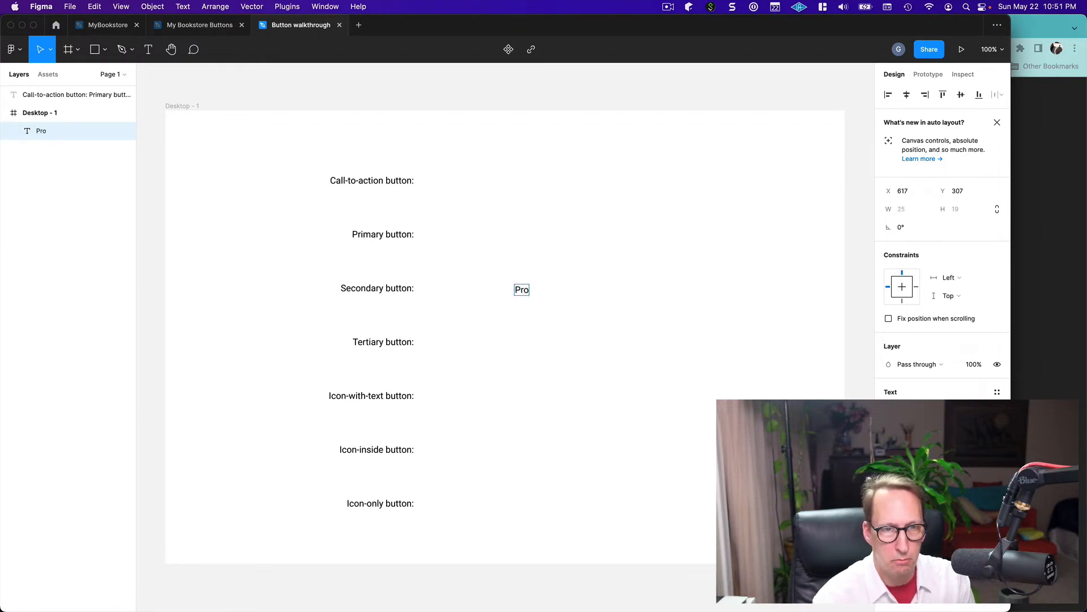
pyautogui.write('ceed')
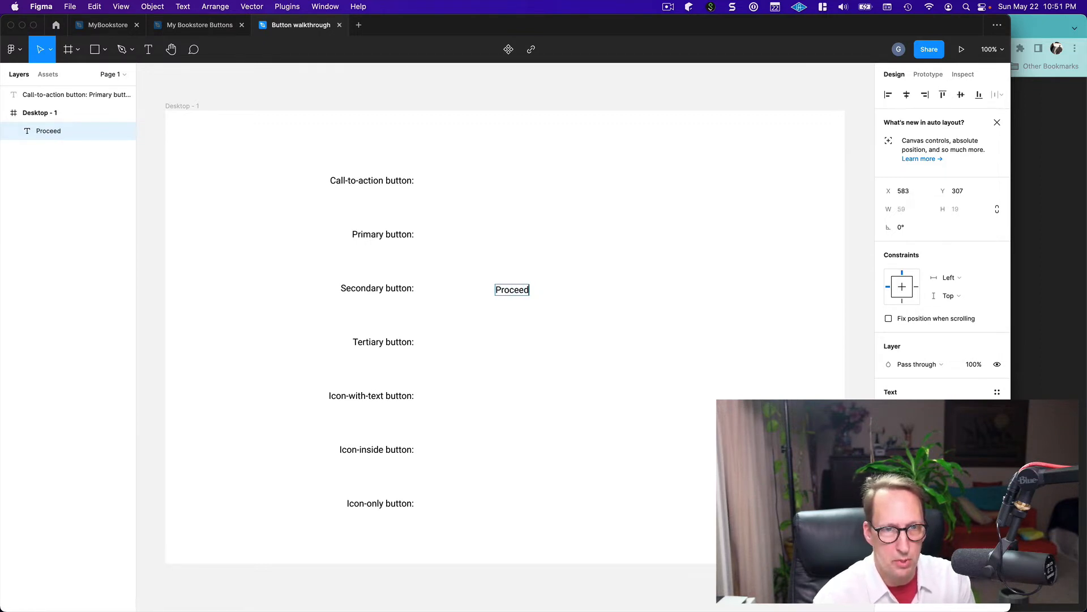
pyautogui.write(' to Check')
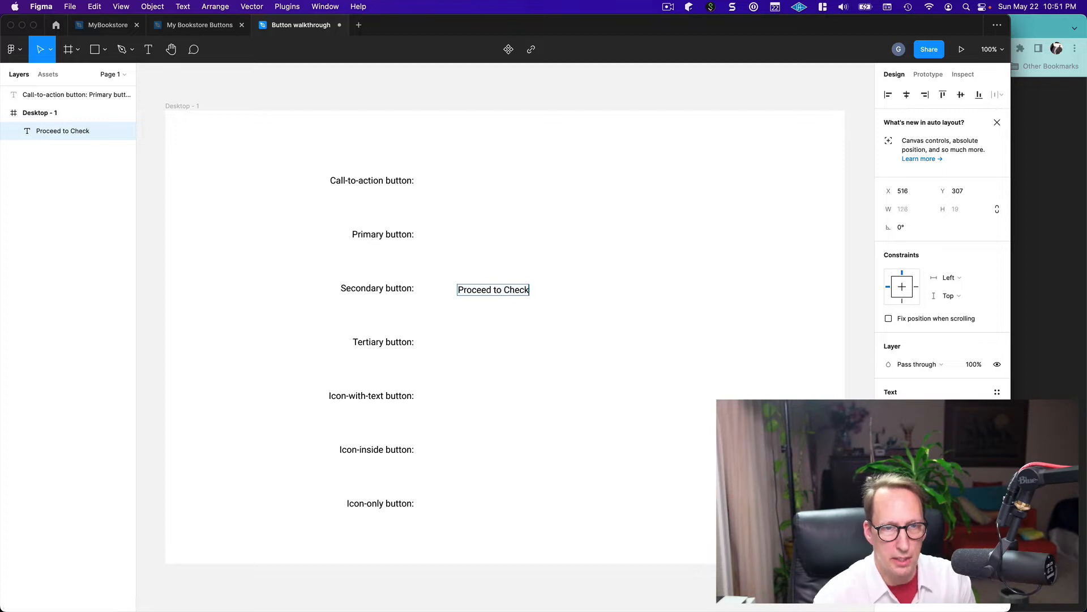
pyautogui.write('out')
pyautogui.press('Escape')
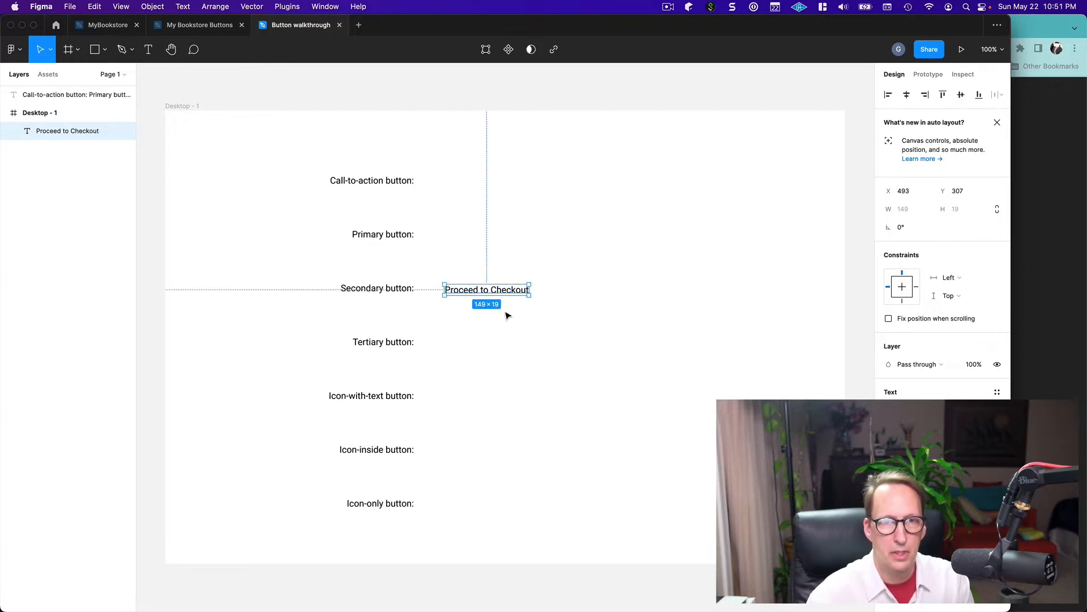
pyautogui.moveTo(502, 293); pyautogui.dragTo(537, 287)
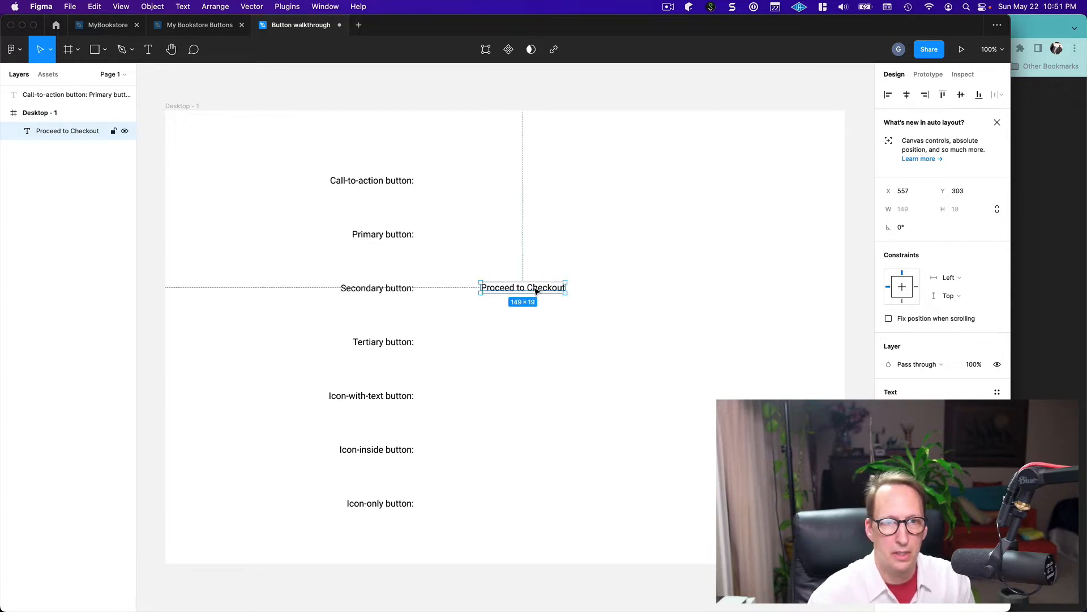
# Replace the word "Proceed" with "Go" in the checkout text and move it to about X 565, Y 306
pyautogui.doubleClick(501, 291)
pyautogui.doubleClick(498, 287)
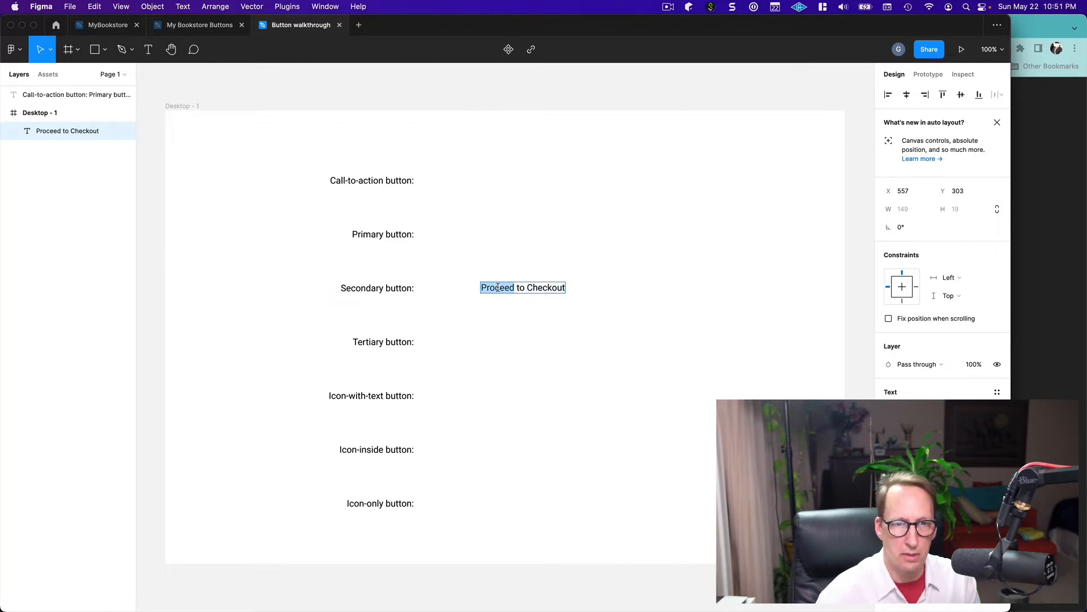
pyautogui.write('Go')
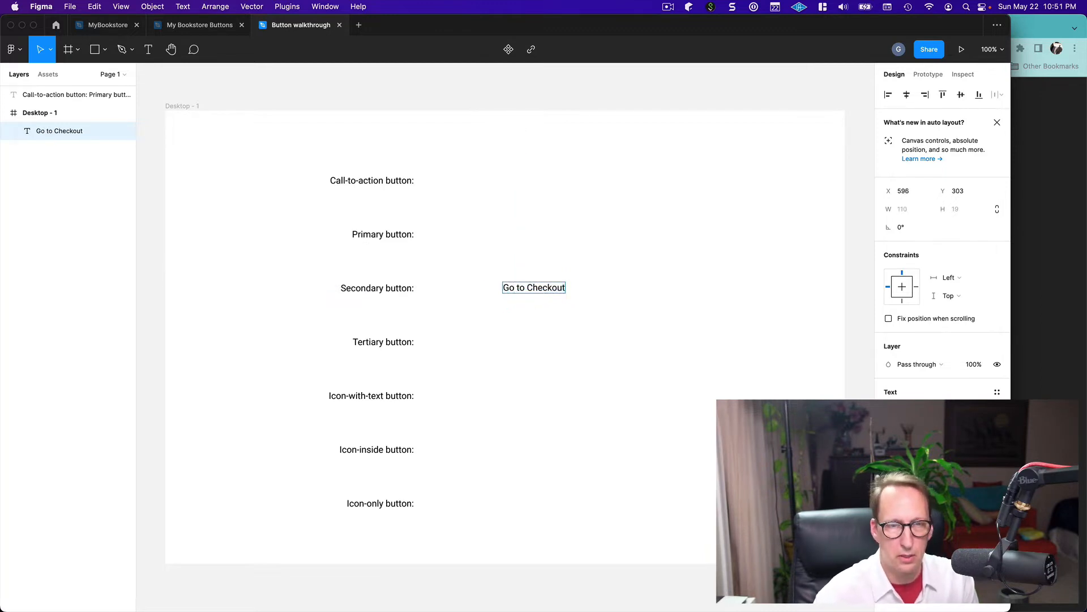
pyautogui.press('Escape')
pyautogui.click(540, 345)
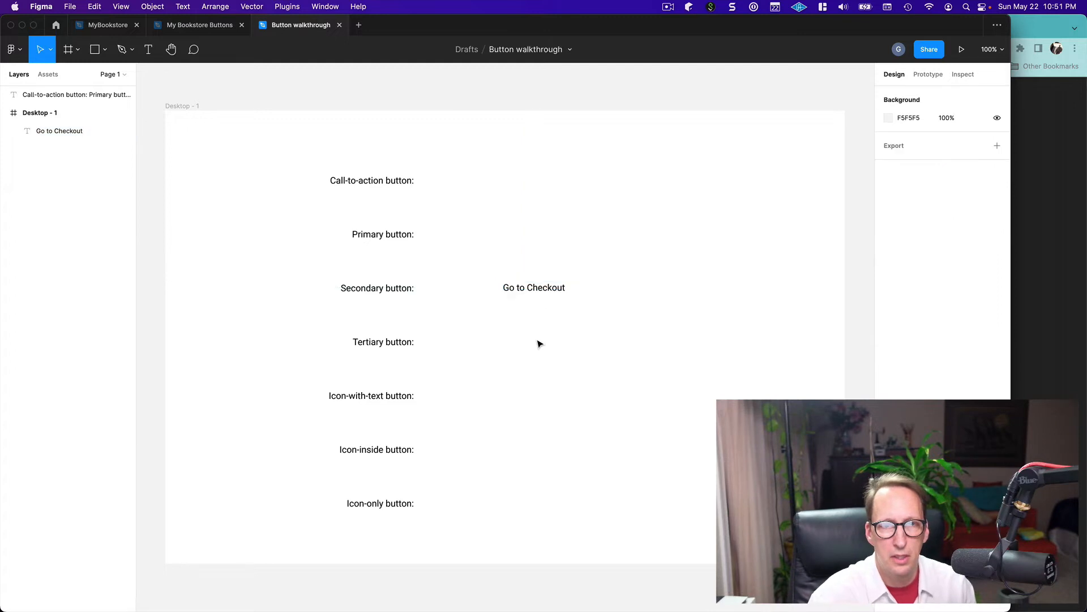
pyautogui.moveTo(544, 294); pyautogui.dragTo(522, 295)
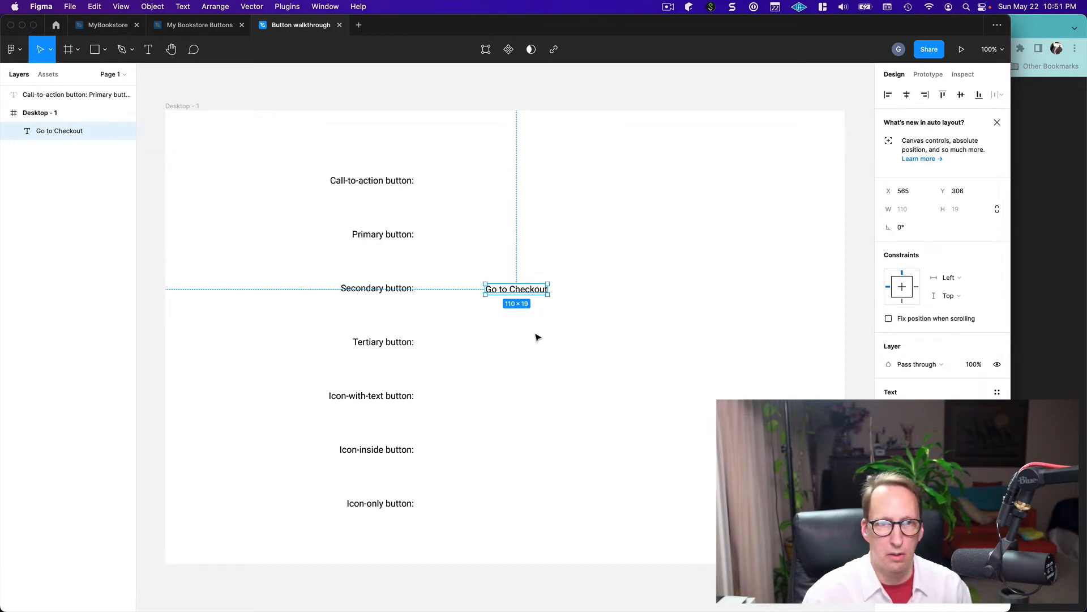
# Add auto layout to the "Go to Checkout" text and leave its surrounding frame selected
pyautogui.rightClick(525, 291)
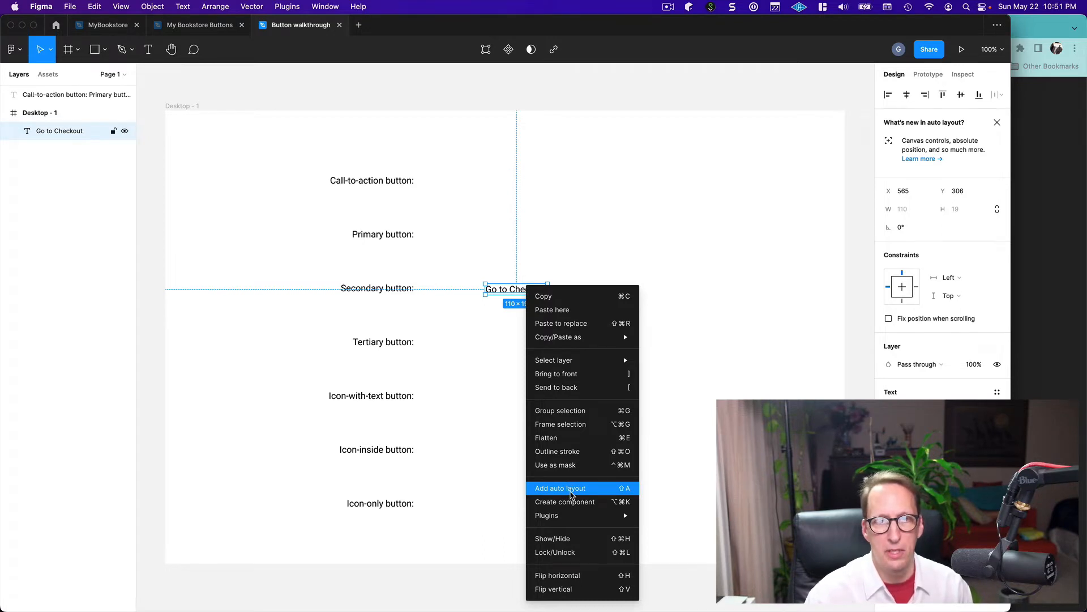
pyautogui.click(571, 494)
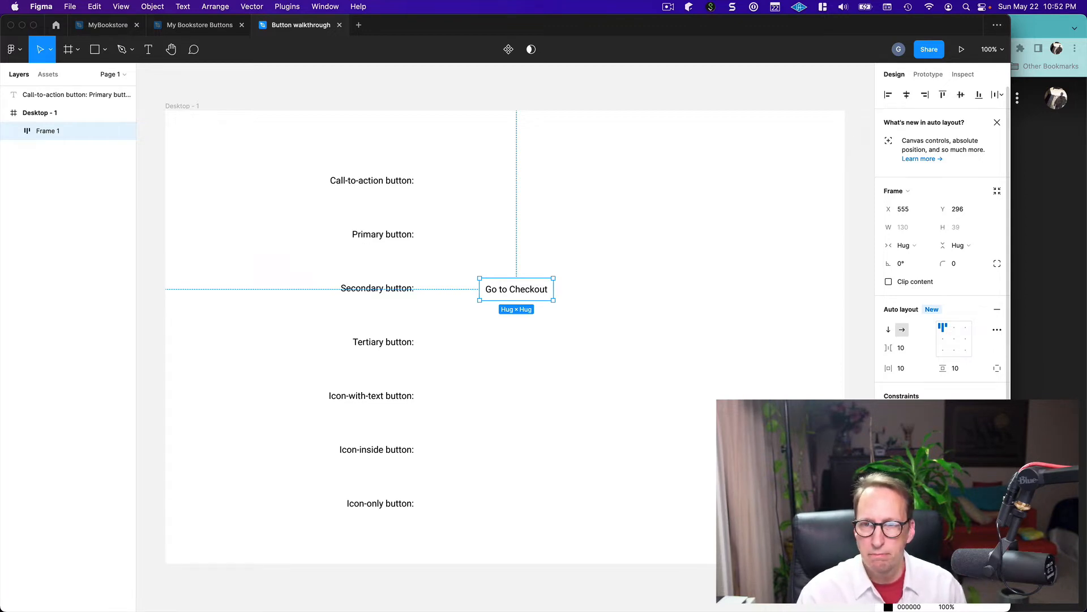
pyautogui.scroll(-3, 940, 244)
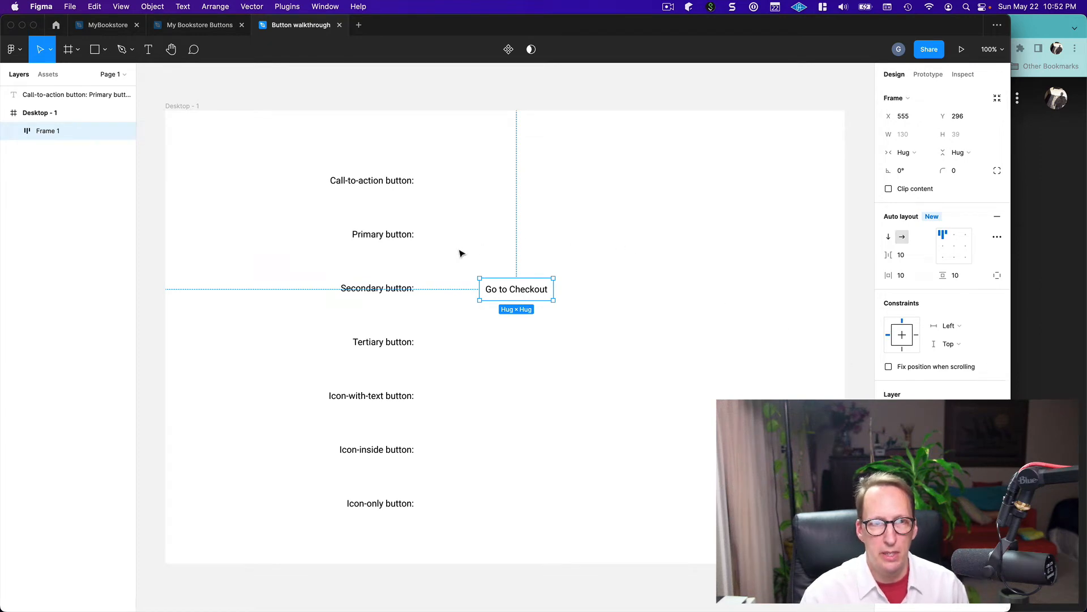
pyautogui.click(515, 290)
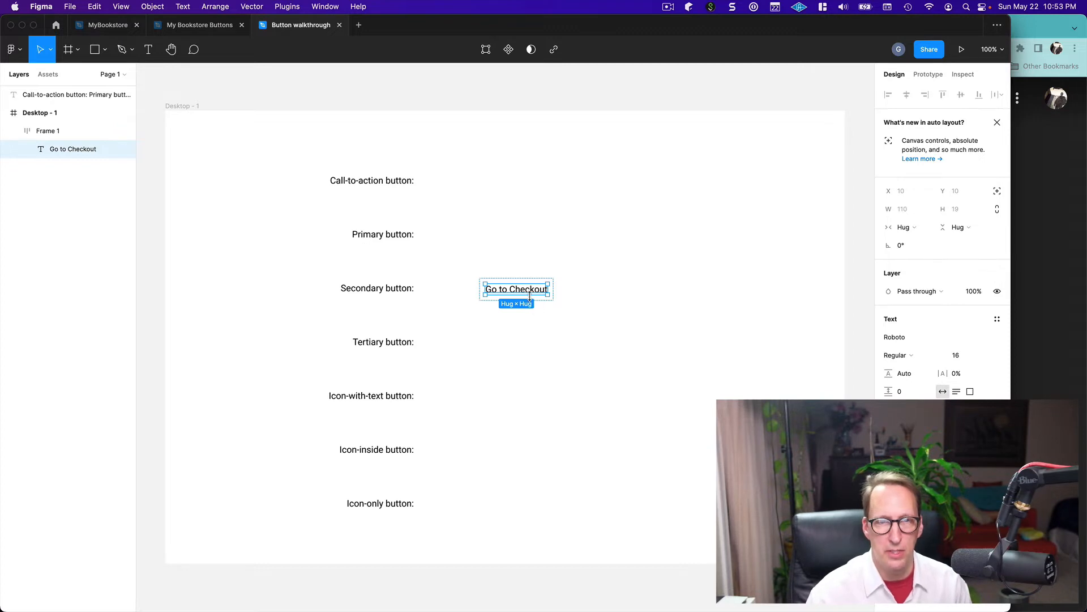
pyautogui.press('Escape')
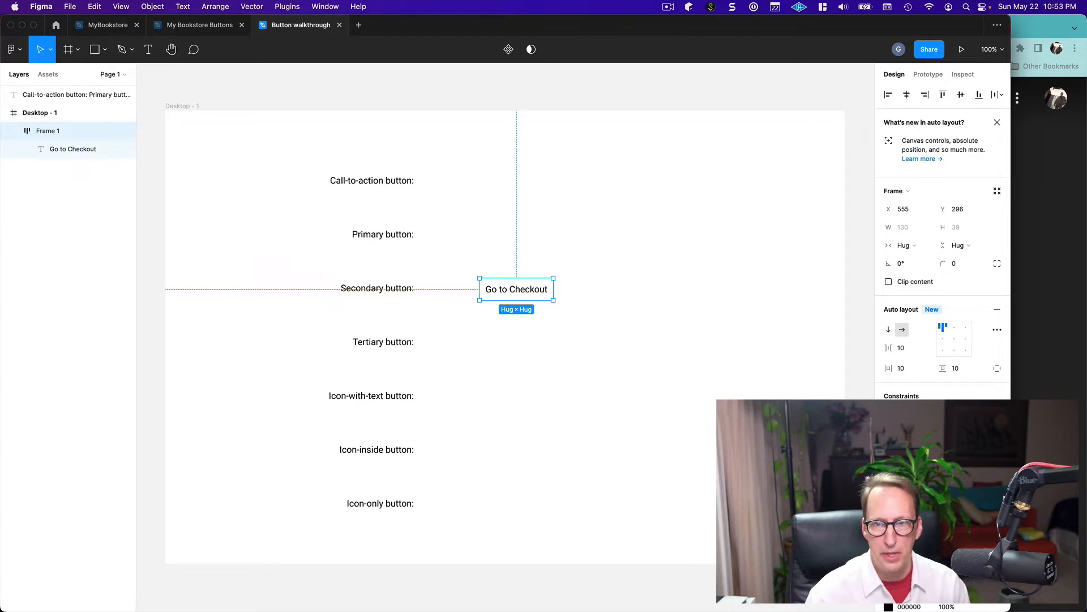
# Give the auto layout frame around "Go to Checkout" a solid medium-blue fill
pyautogui.scroll(-3, 943, 244)
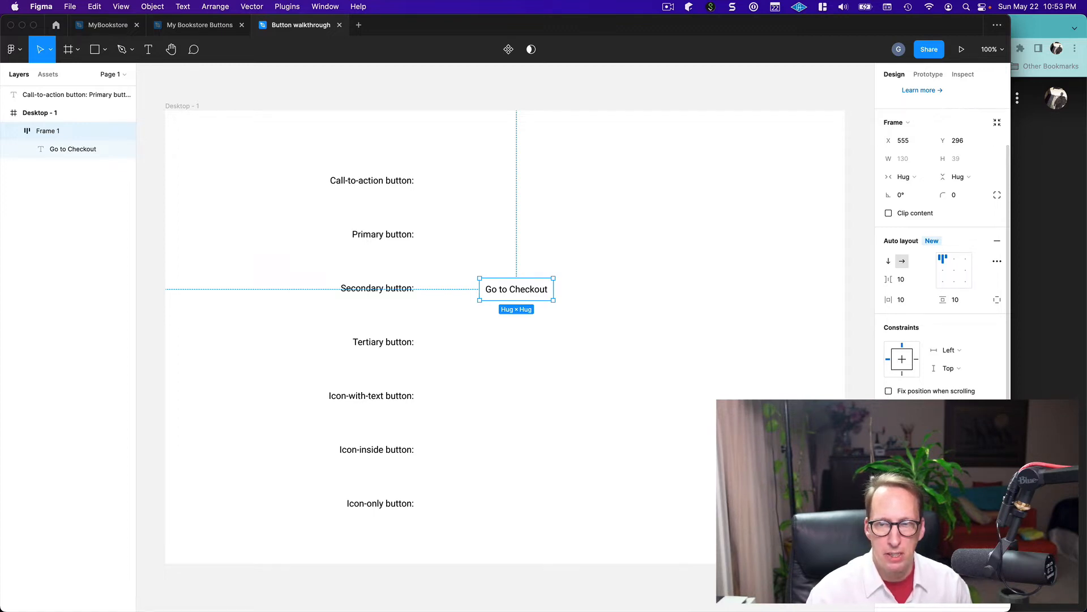
pyautogui.click(998, 464)
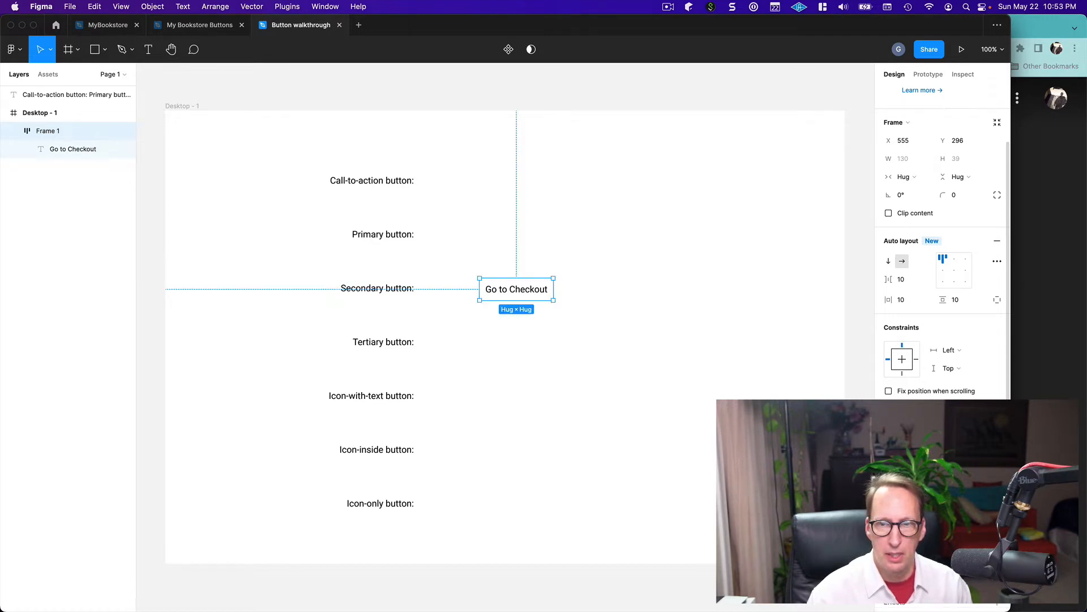
pyautogui.click(892, 483)
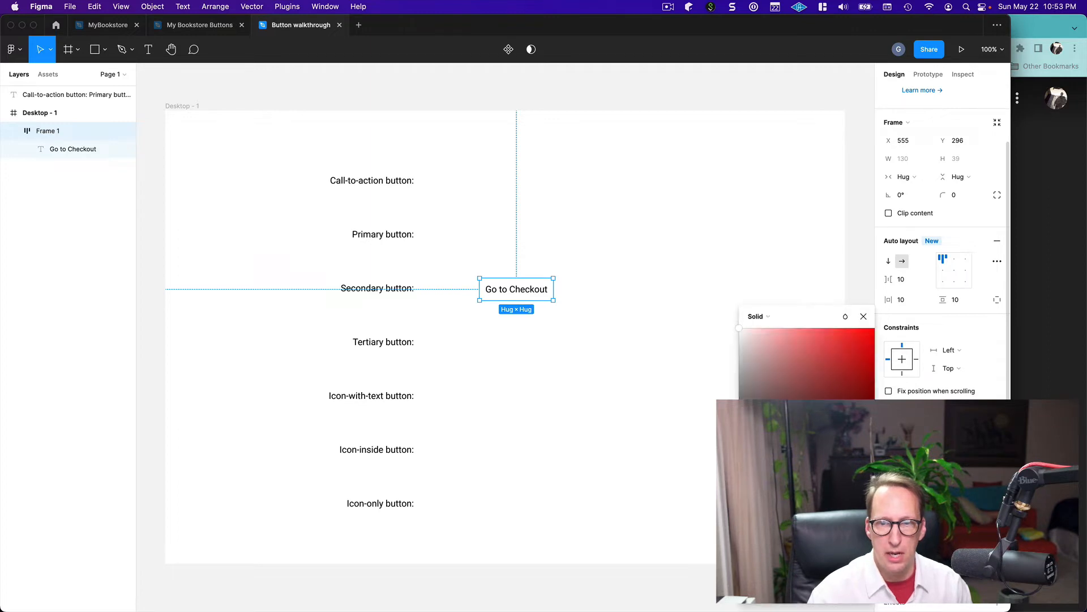
pyautogui.moveTo(771, 474); pyautogui.dragTo(821, 474)
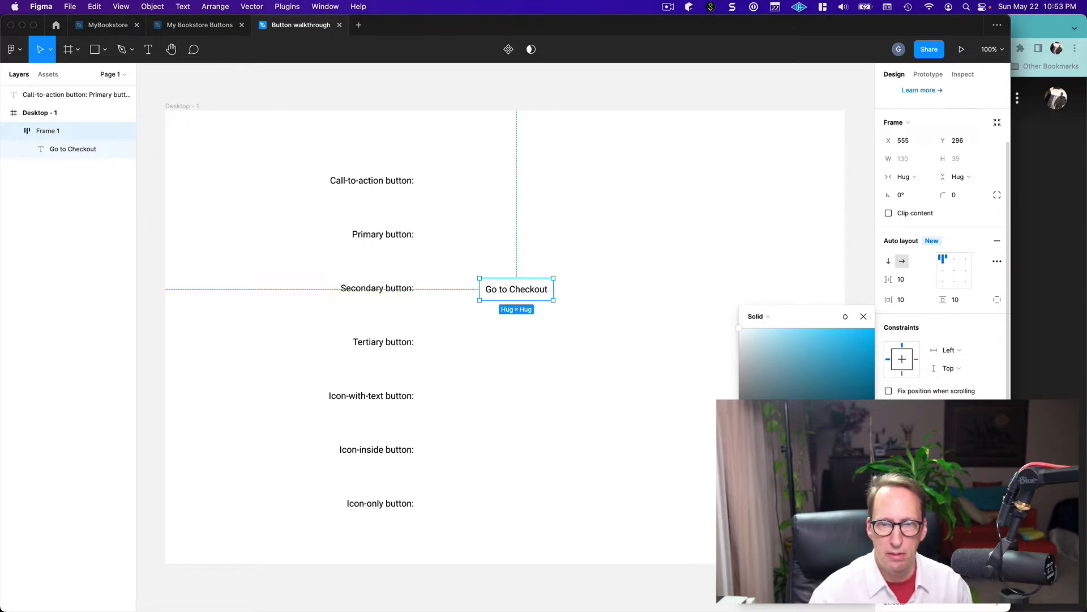
pyautogui.press('i')
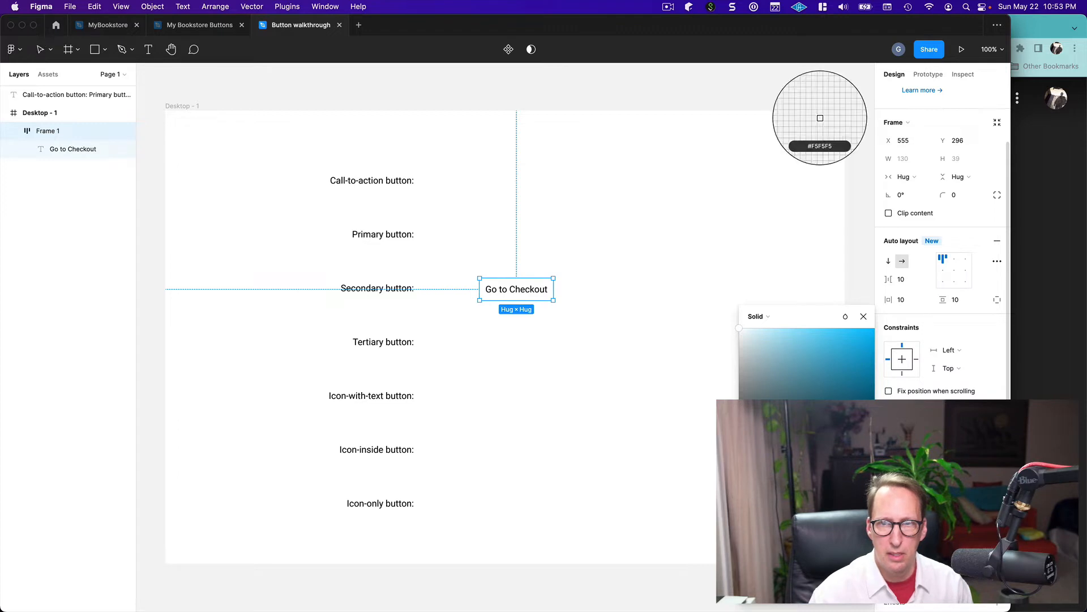
pyautogui.click(862, 362)
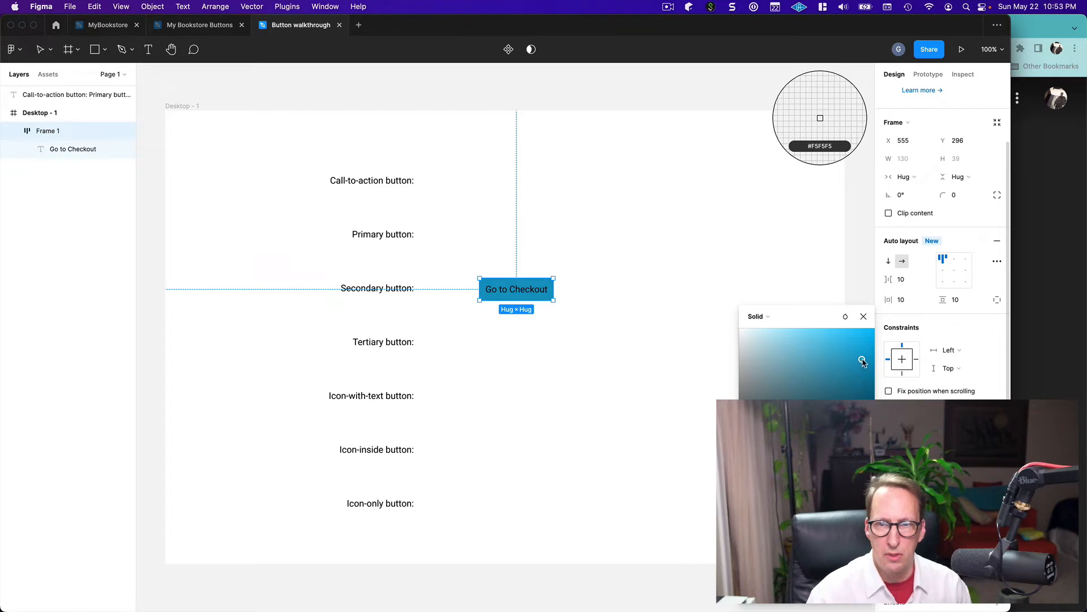
# Change the "Go to Checkout" frame's solid fill to a brighter, fully saturated blue
pyautogui.moveTo(862, 362)
pyautogui.mouseDown()
pyautogui.moveTo(880, 358)
pyautogui.moveTo(875, 328)
pyautogui.moveTo(881, 366)
pyautogui.moveTo(887, 347)
pyautogui.mouseUp()
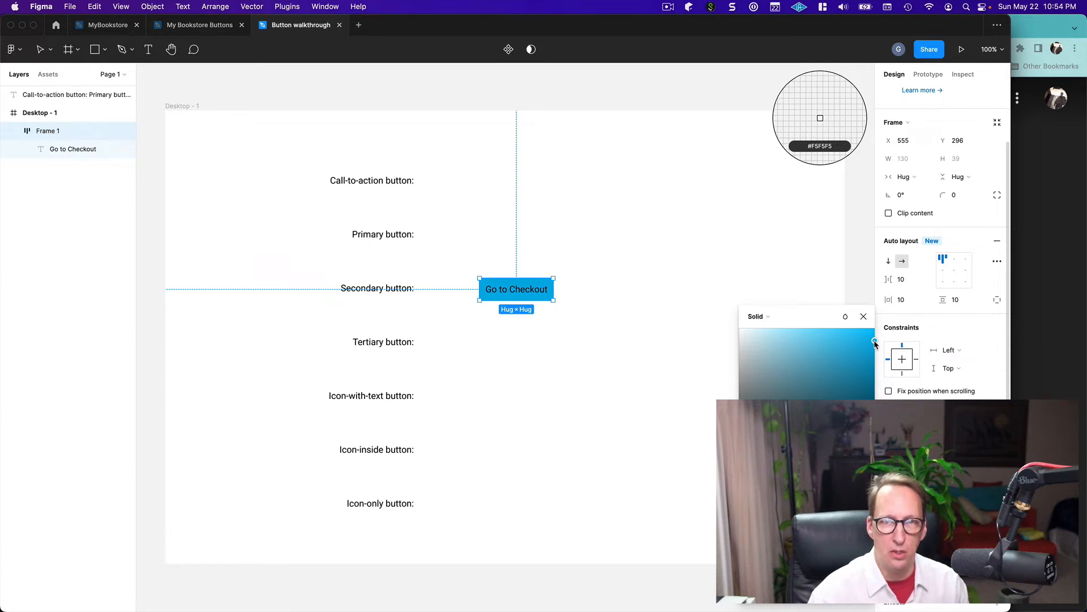
pyautogui.moveTo(875, 343); pyautogui.dragTo(730, 349)
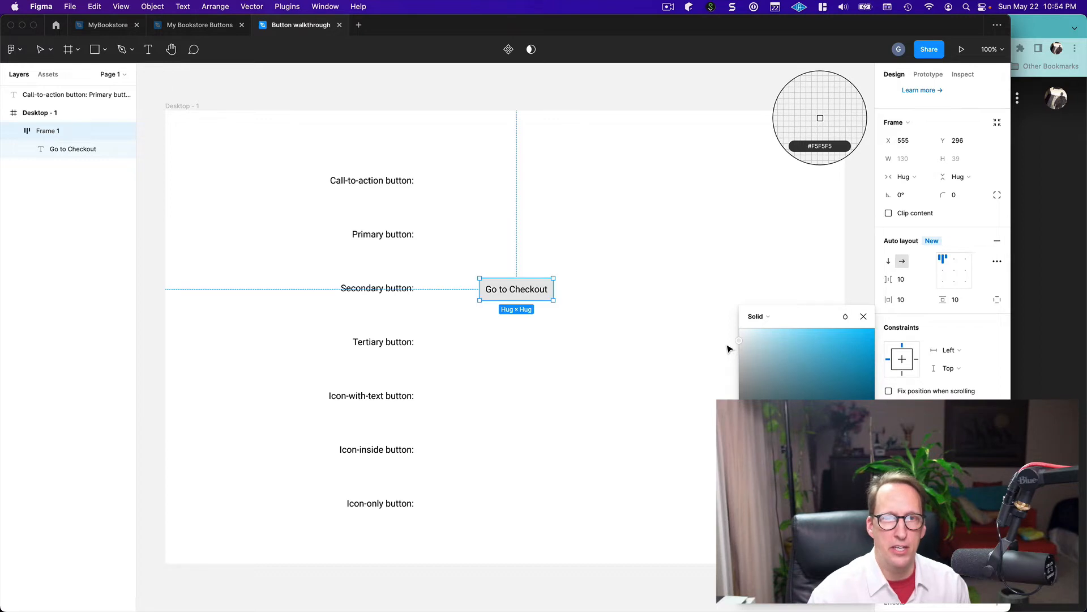
pyautogui.moveTo(739, 341); pyautogui.dragTo(883, 339)
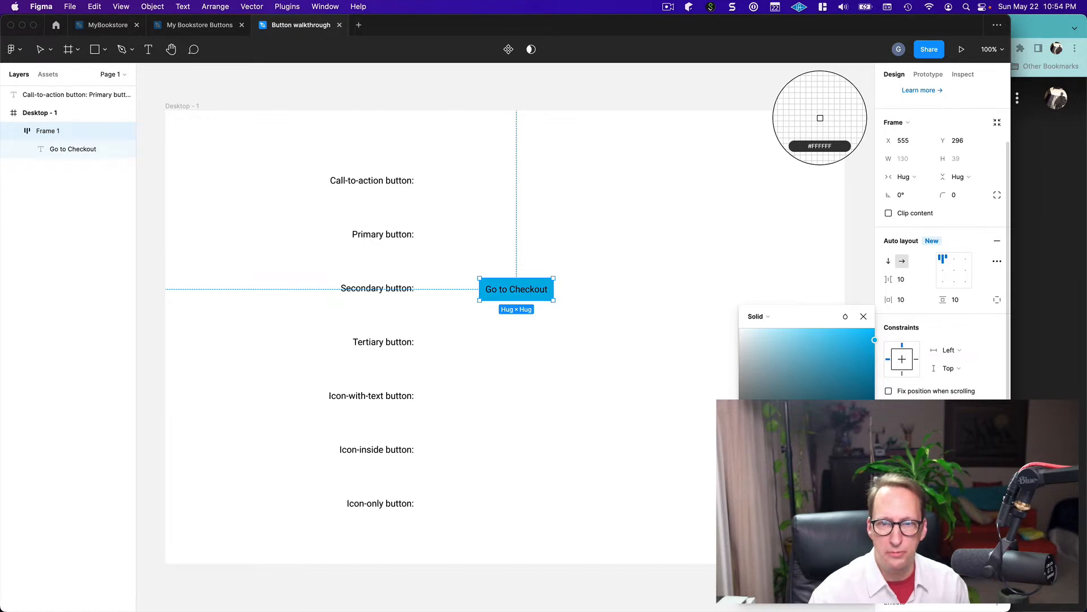
pyautogui.click(864, 318)
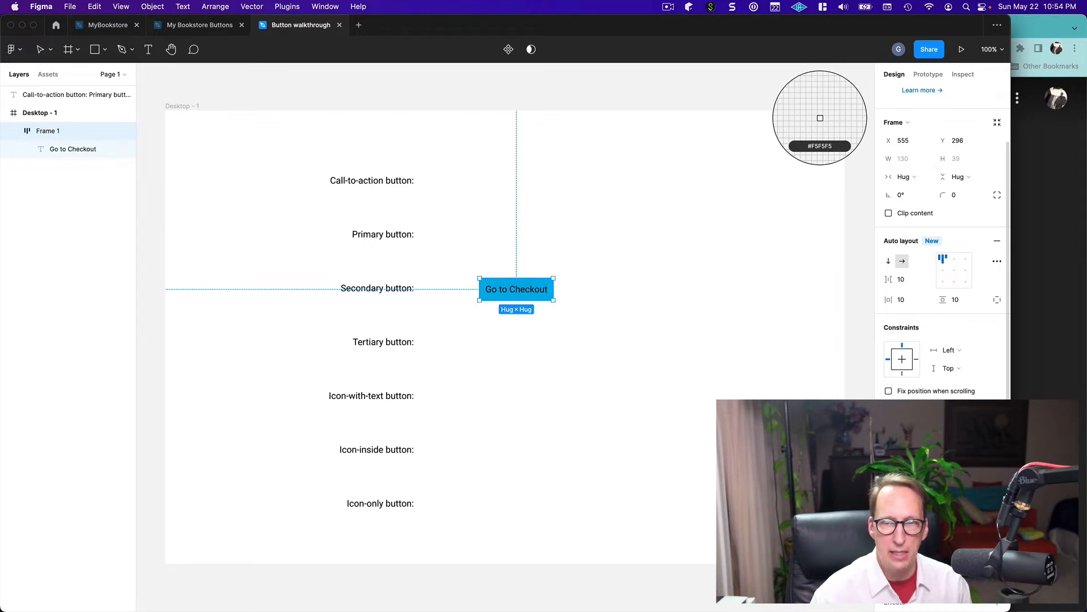
# Save the button frame's blue fill as a new color style named "Primary"
pyautogui.click(846, 467)
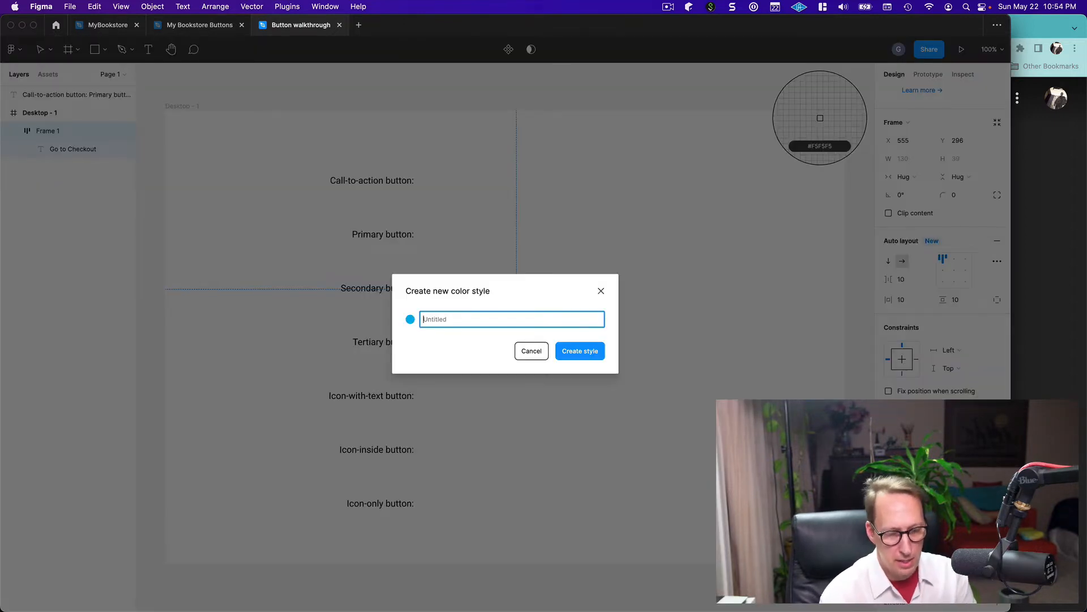
pyautogui.write('Prim')
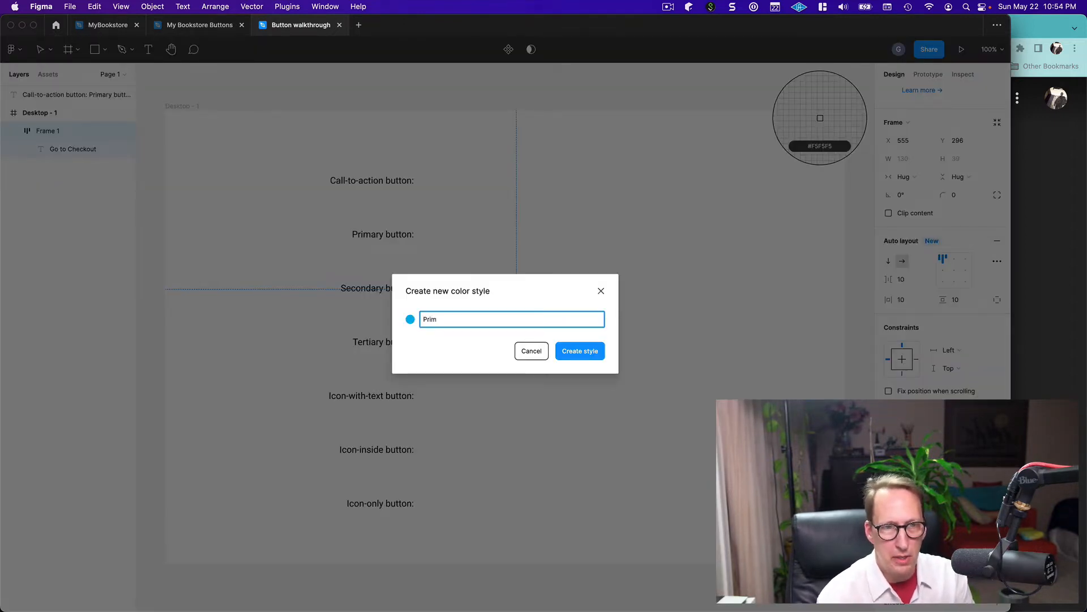
pyautogui.write('ary')
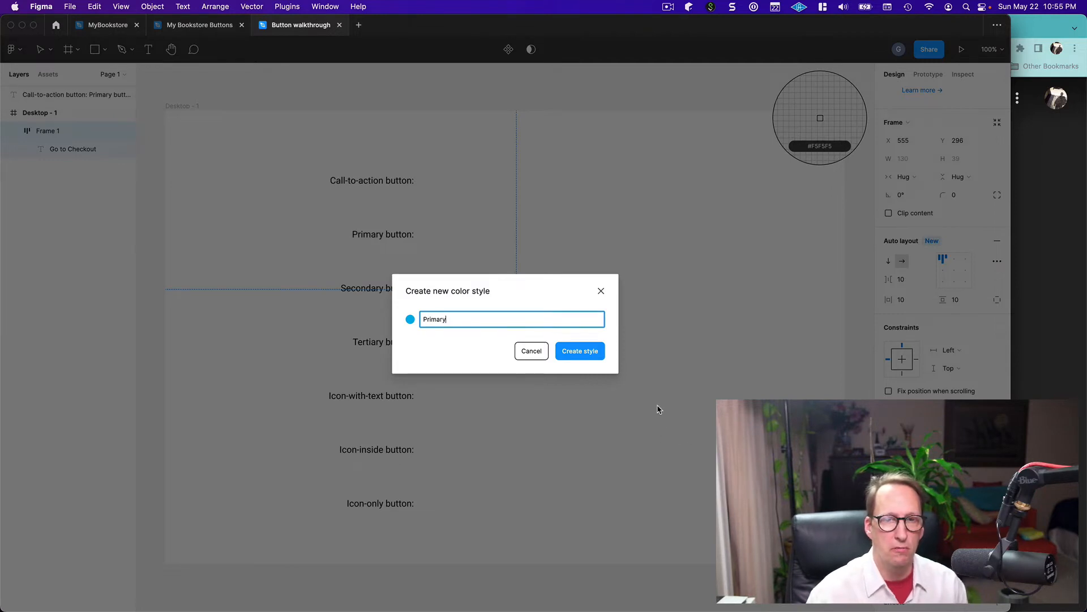
pyautogui.click(577, 353)
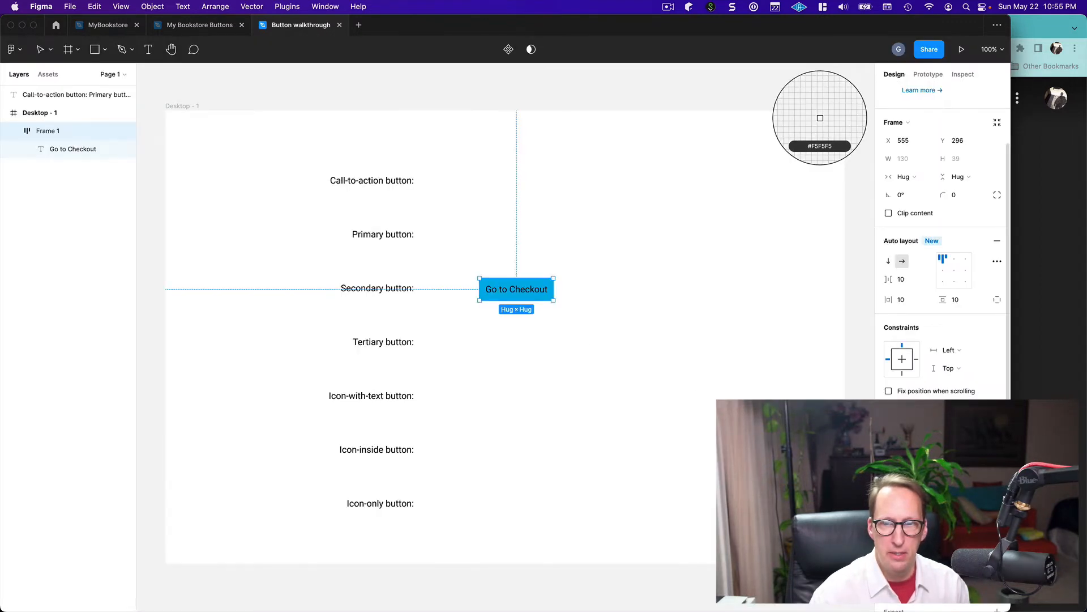
# Round the "Go to Checkout" button frame with a corner radius of 8
pyautogui.scroll(-1, 942, 255)
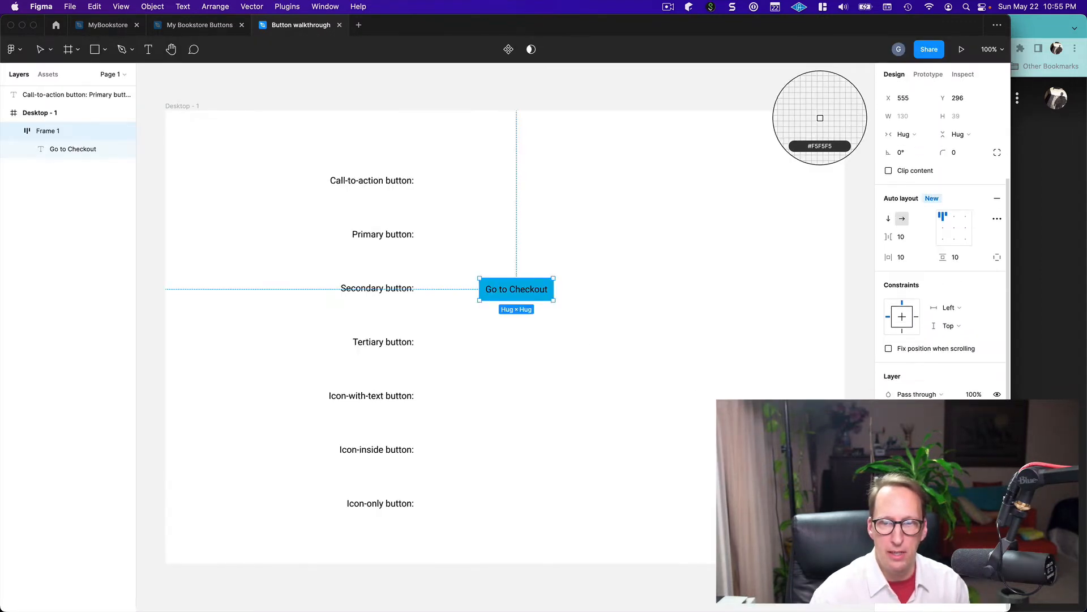
pyautogui.scroll(3, 942, 255)
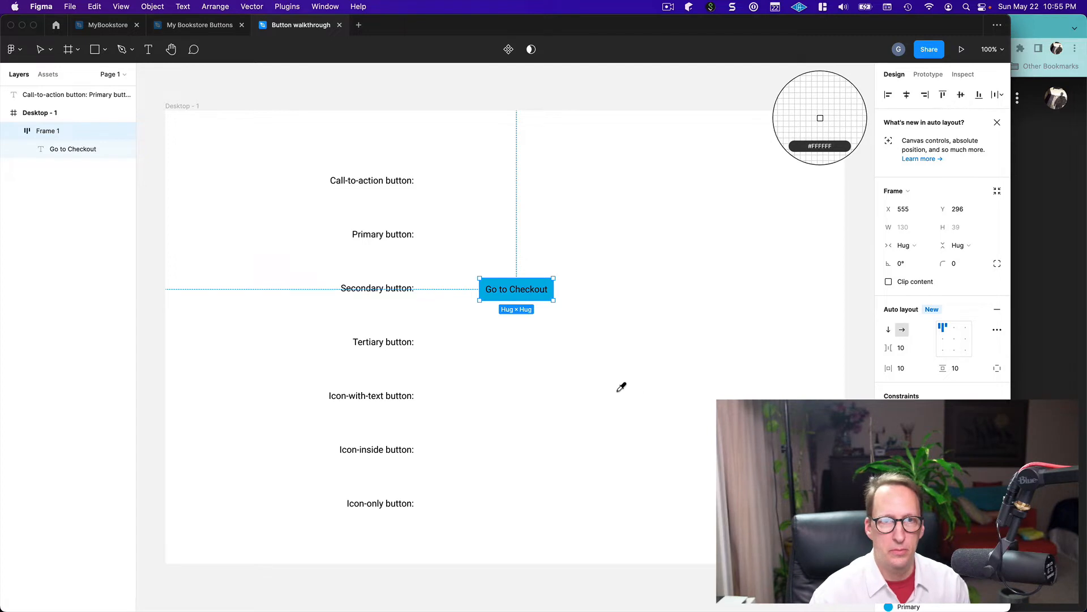
pyautogui.press('Escape')
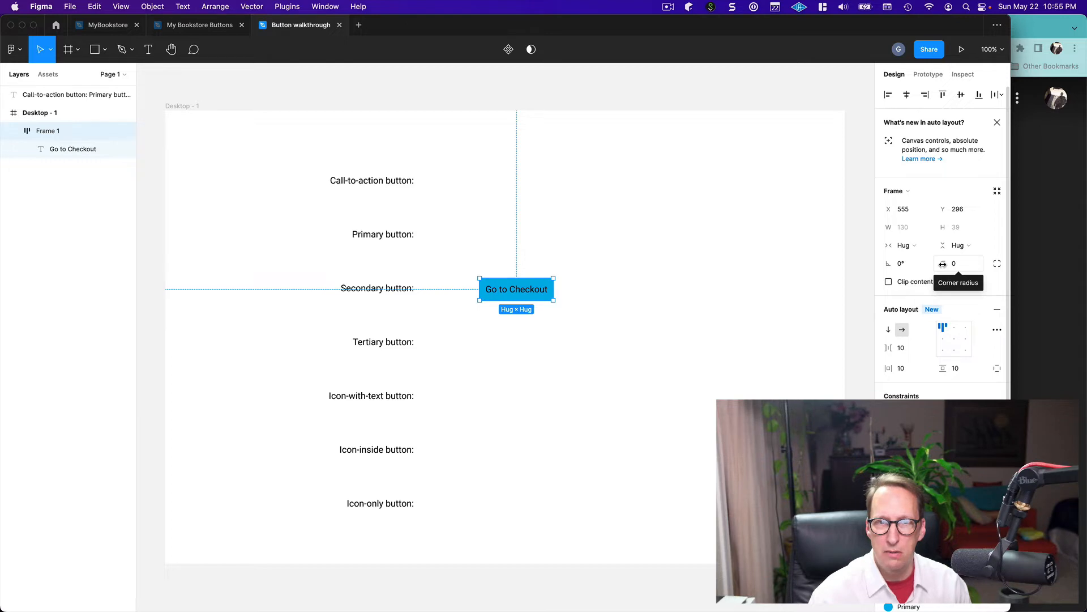
pyautogui.moveTo(942, 264); pyautogui.dragTo(24, 271)
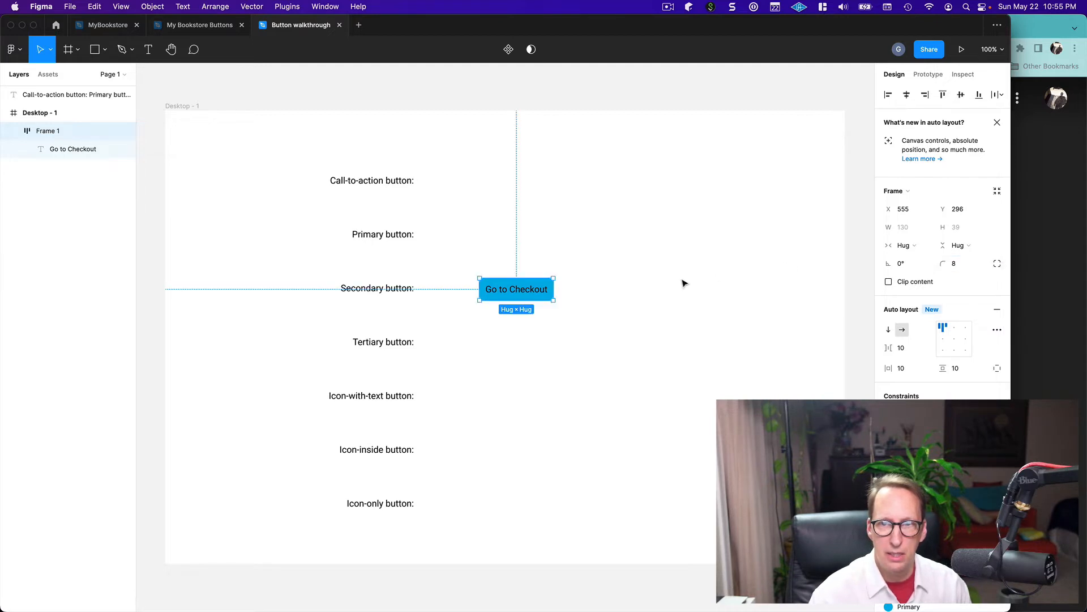
pyautogui.click(716, 282)
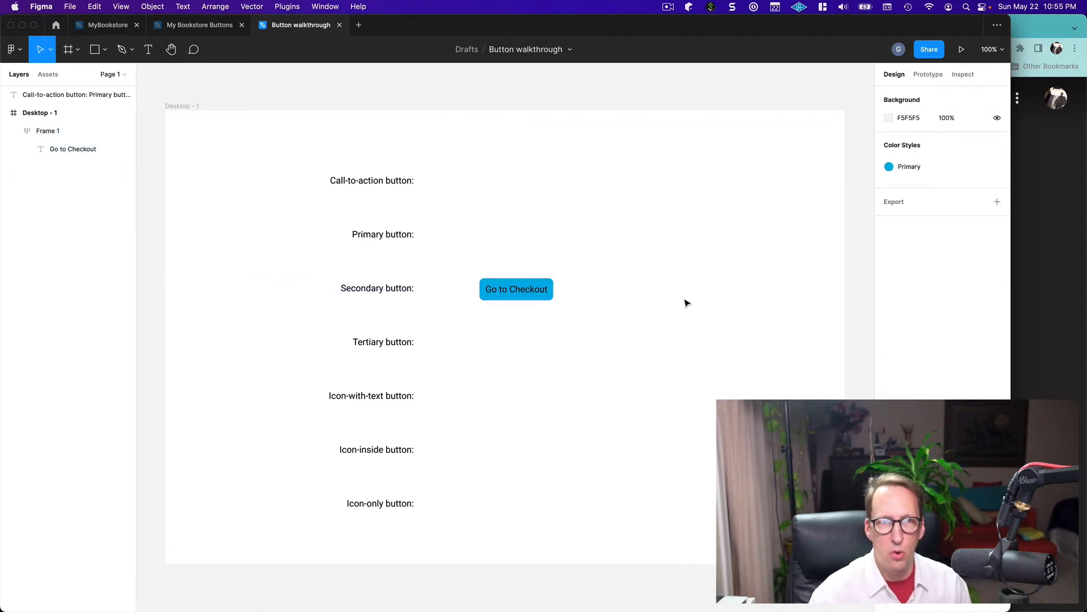
# Change the fill of the "Go to Checkout" text inside the button to white
pyautogui.click(530, 295)
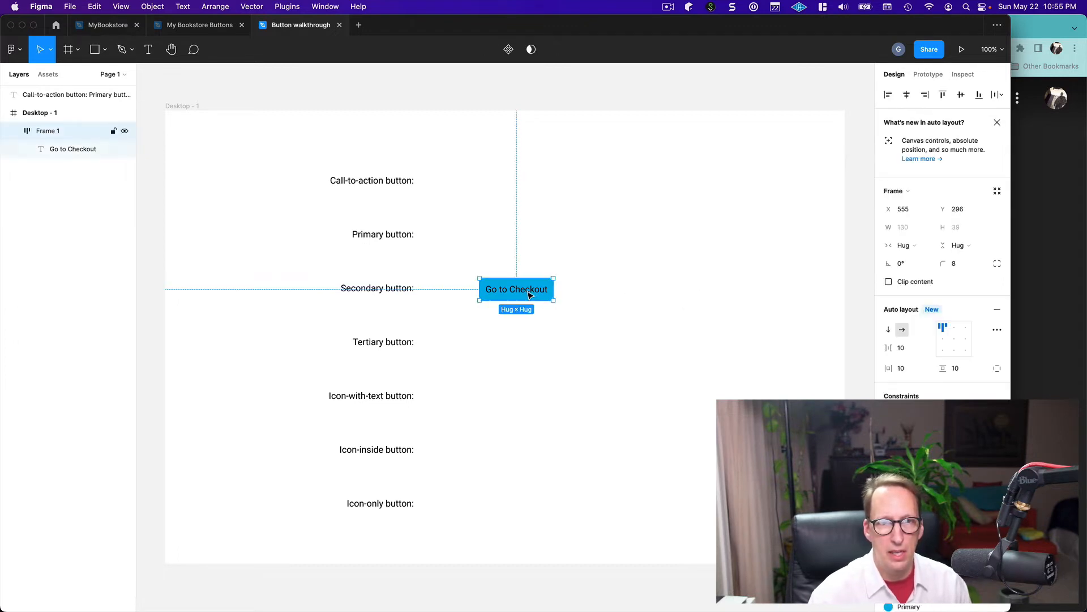
pyautogui.click(530, 295)
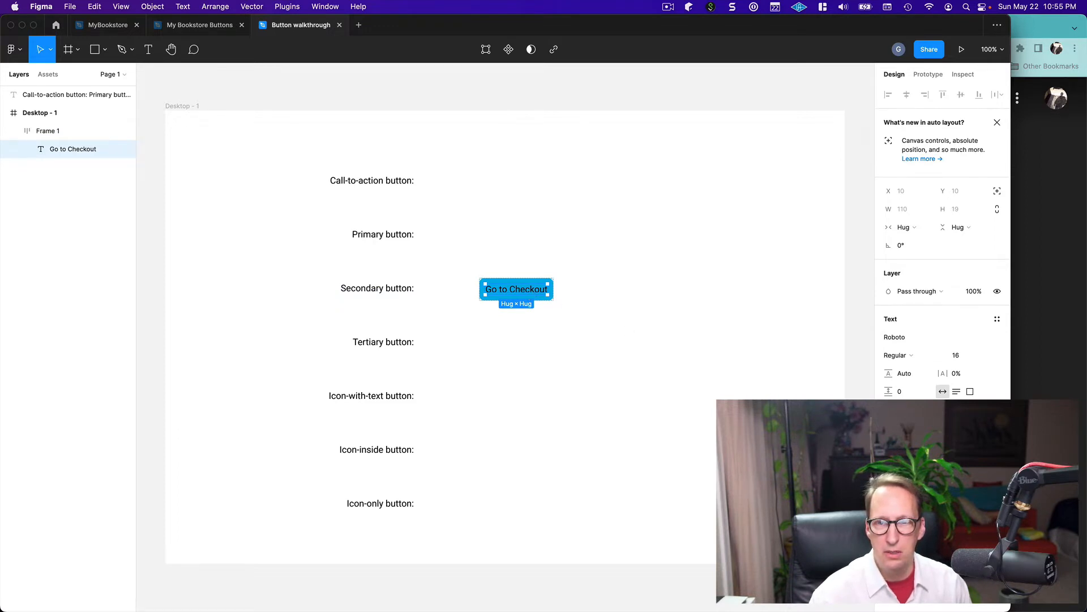
pyautogui.click(889, 455)
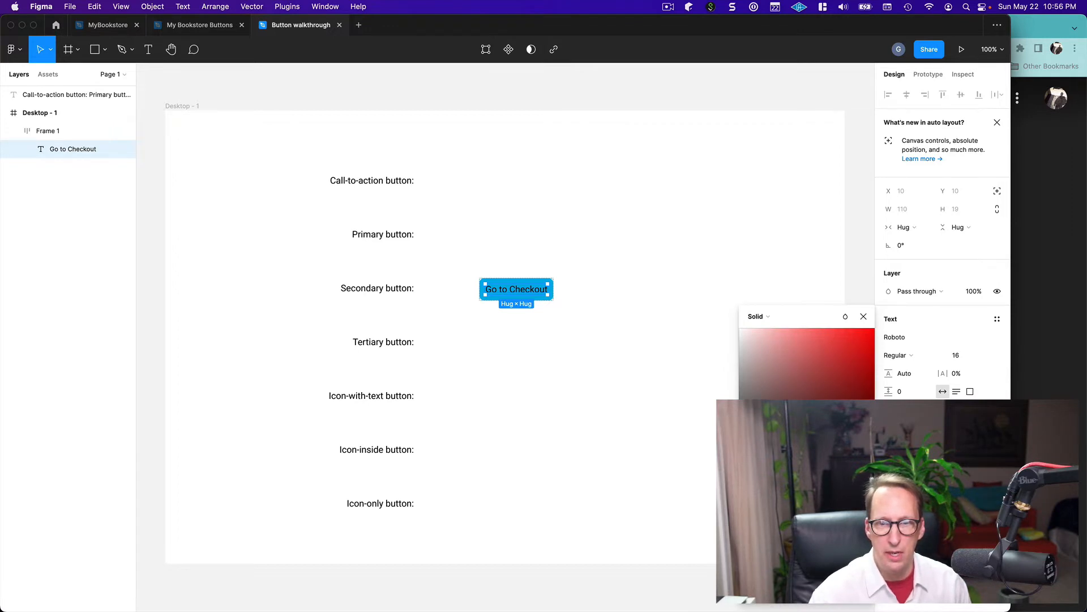
pyautogui.press('Return')
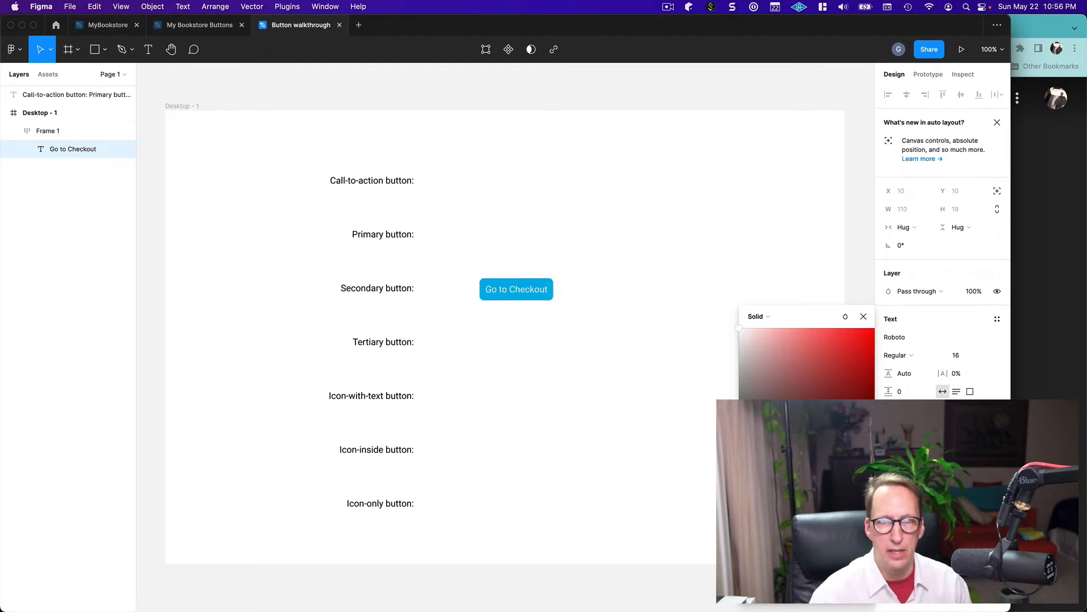
pyautogui.click(864, 316)
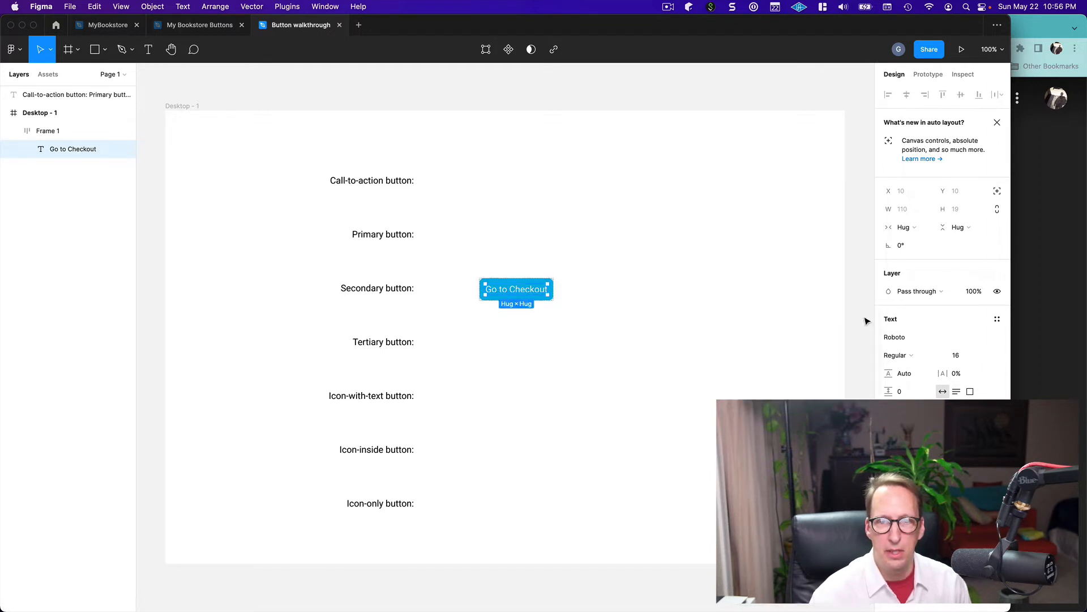
pyautogui.click(663, 311)
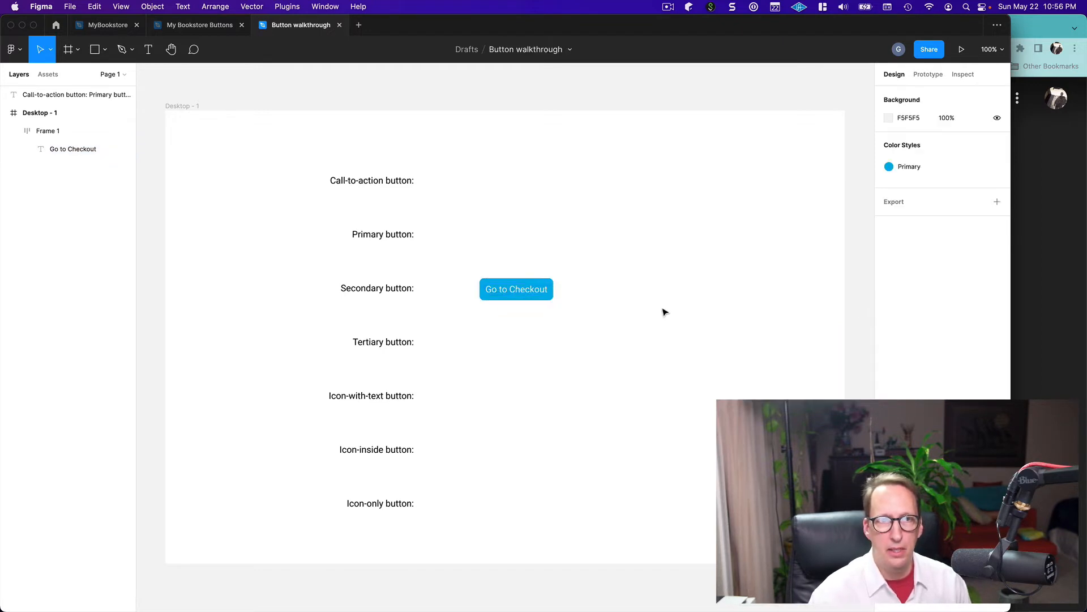
# Set the "Go to Checkout" button text to font size 20 and SemiBold weight
pyautogui.click(513, 290)
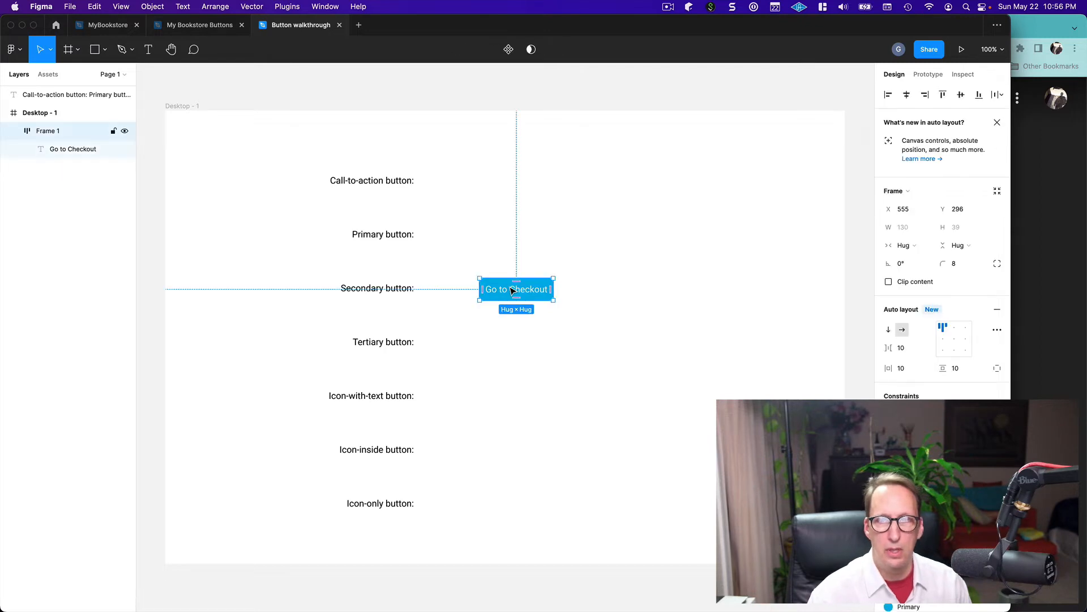
pyautogui.doubleClick(514, 291)
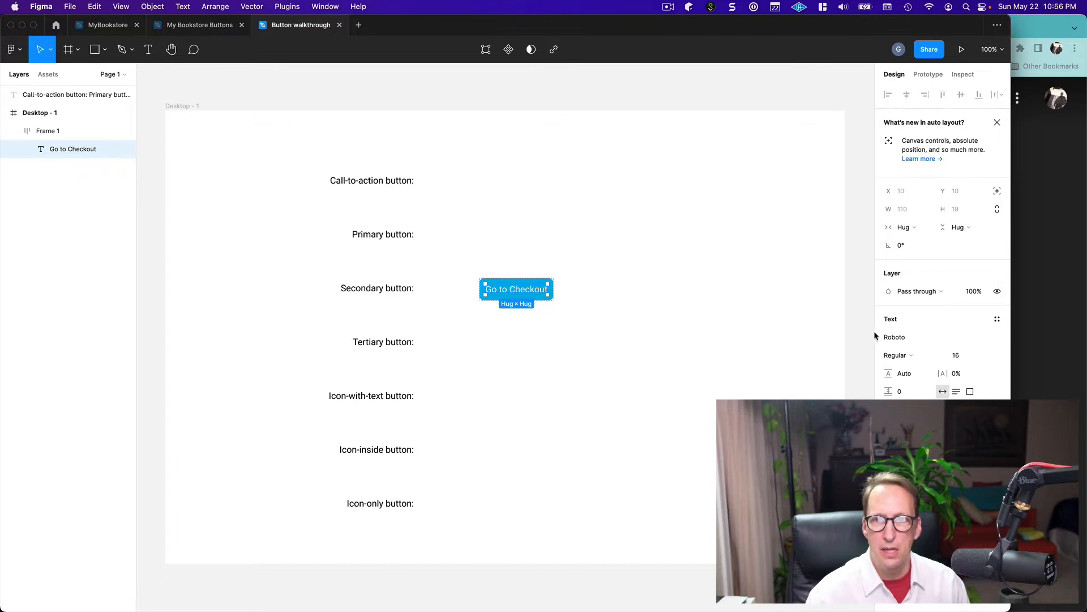
pyautogui.click(987, 357)
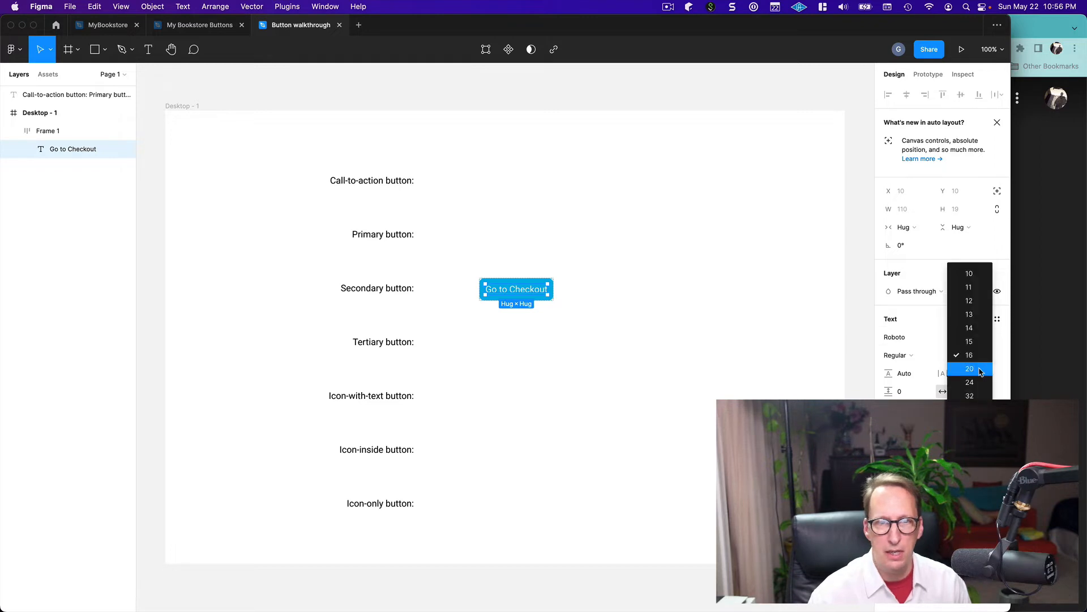
pyautogui.click(969, 369)
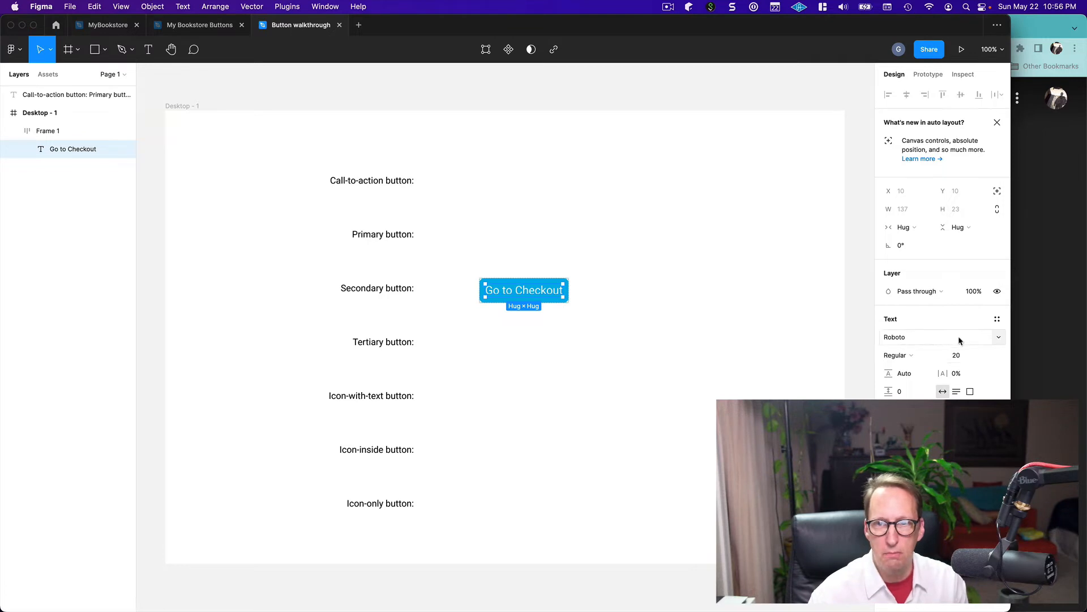
pyautogui.click(939, 355)
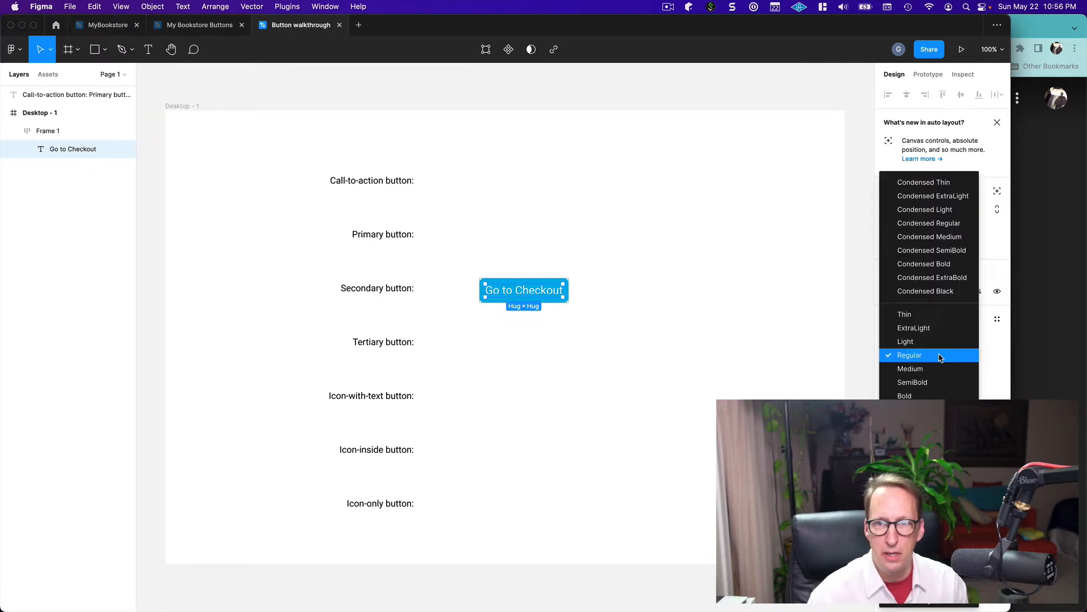
pyautogui.click(917, 382)
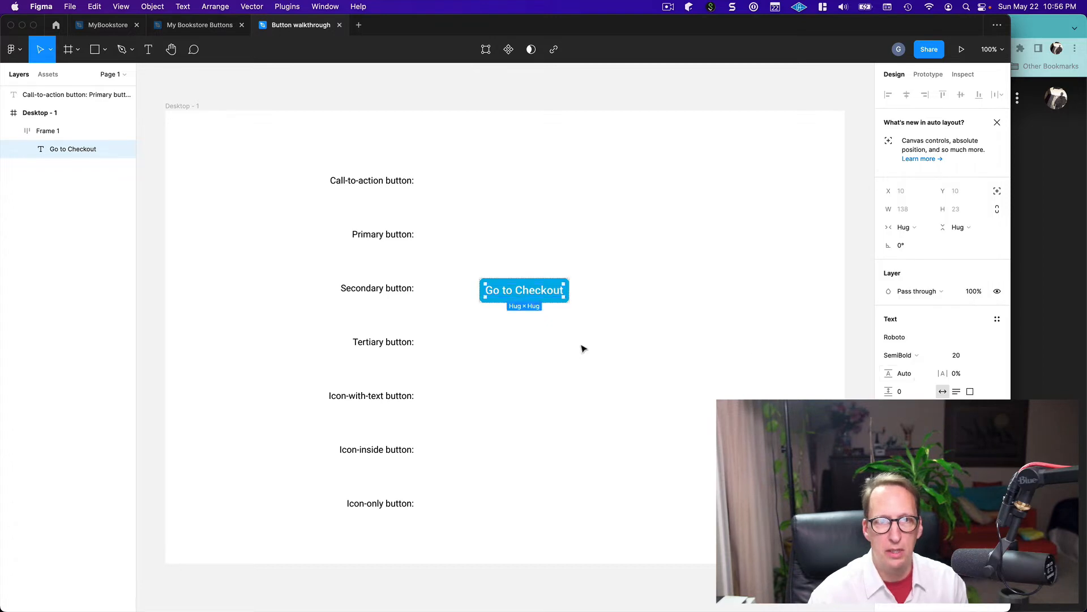
pyautogui.click(627, 355)
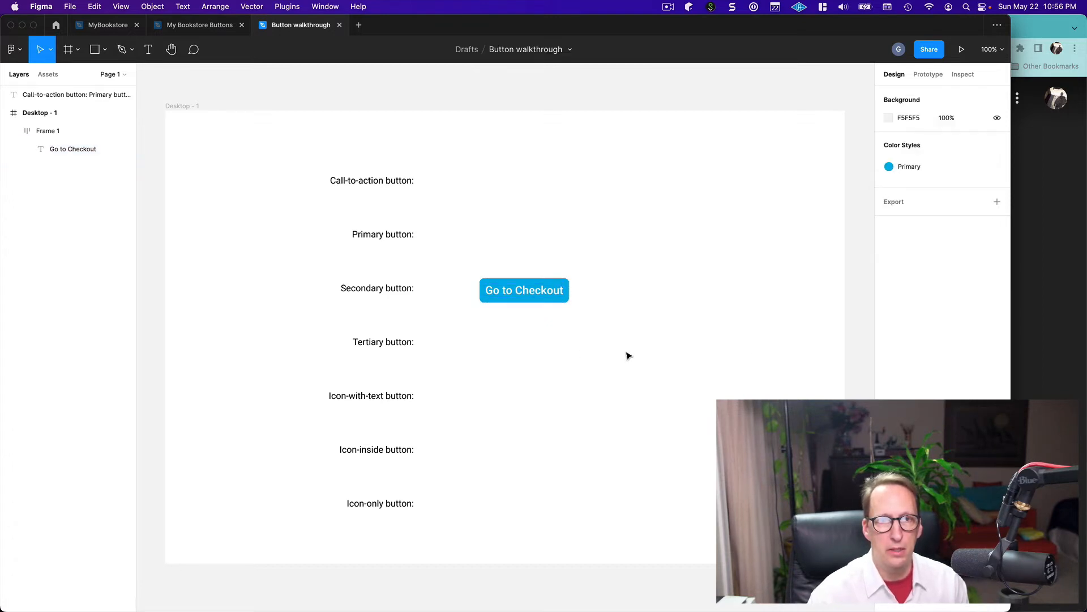
# Move the "Go to Checkout" button beside the "Primary button:" label, to about X 514, Y 198
pyautogui.click(545, 299)
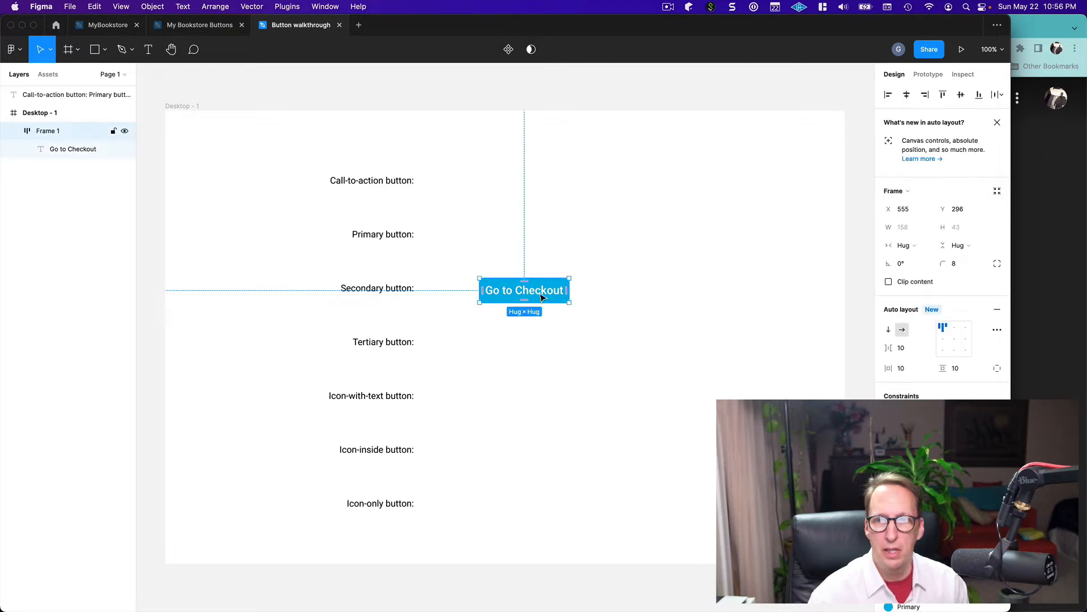
pyautogui.click(528, 350)
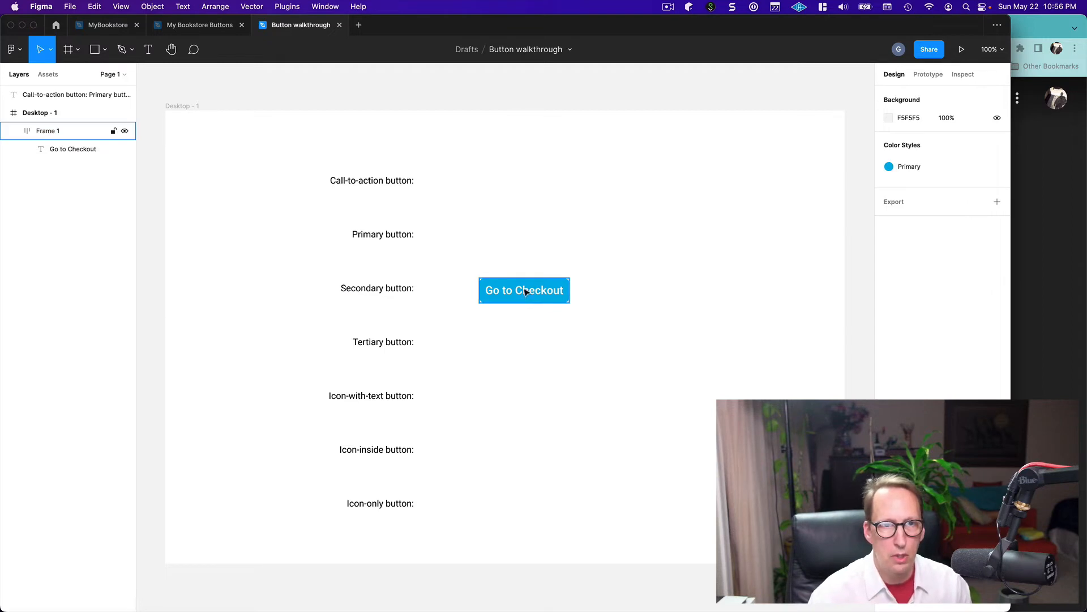
pyautogui.moveTo(524, 292); pyautogui.dragTo(523, 239)
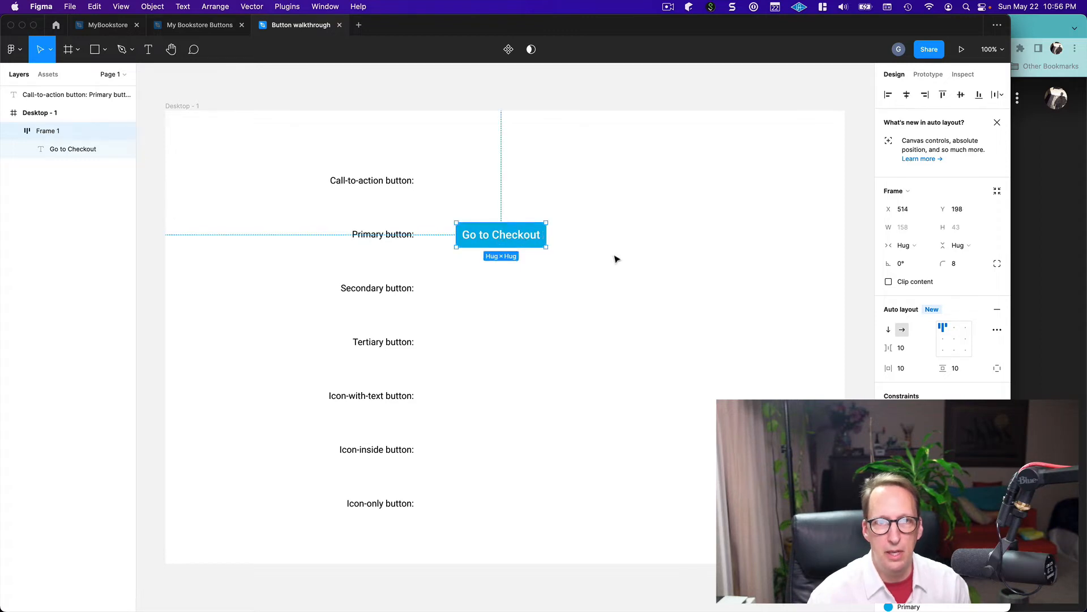
# Add a drop shadow effect to the "Go to Checkout" button frame and leave the frame selected
pyautogui.scroll(-5, 943, 244)
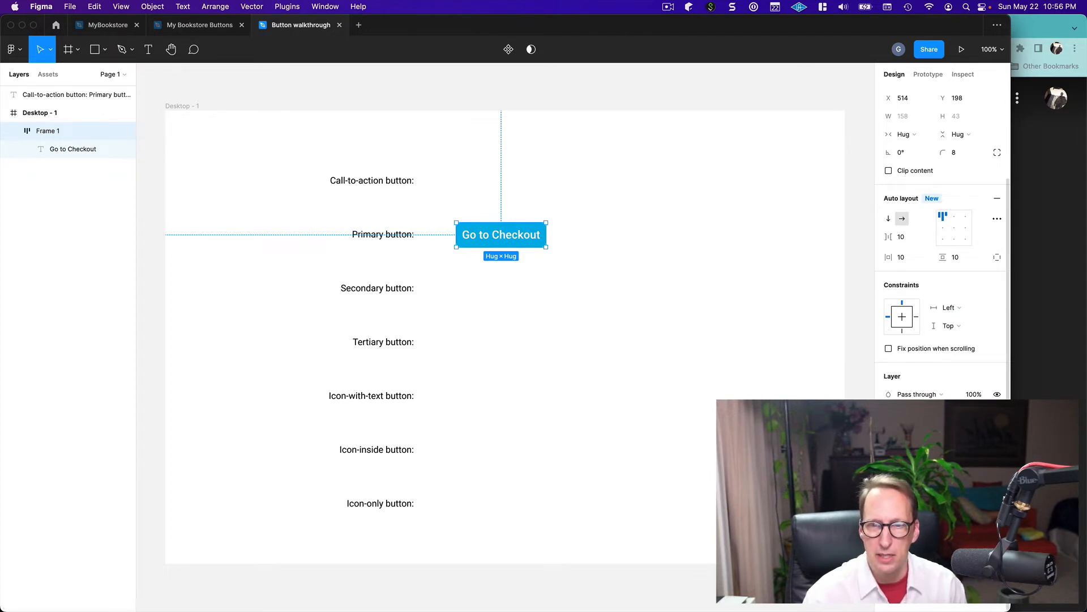
pyautogui.click(998, 559)
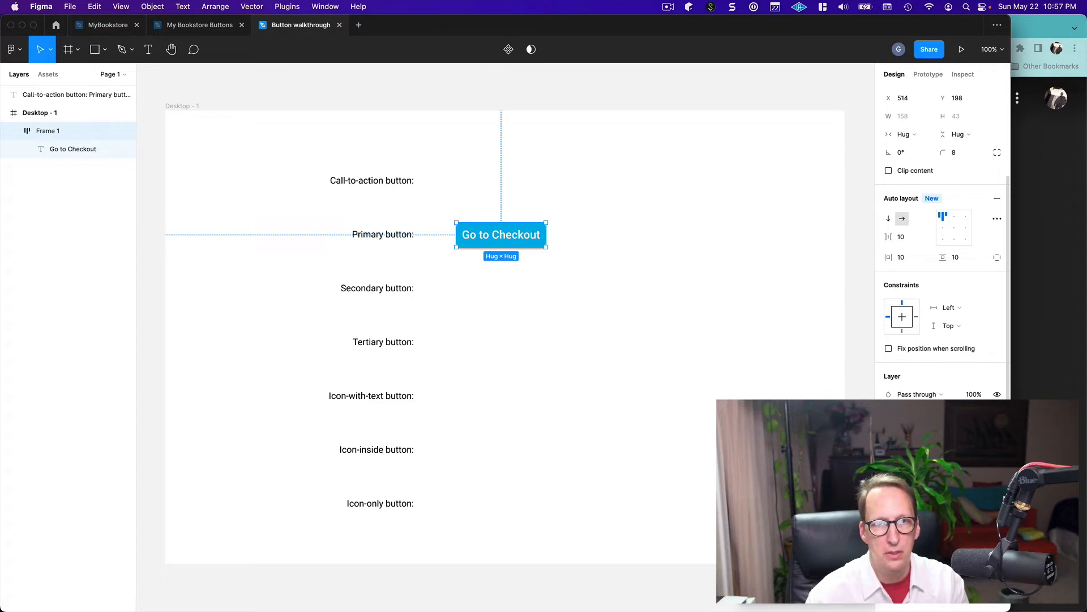
pyautogui.click(612, 393)
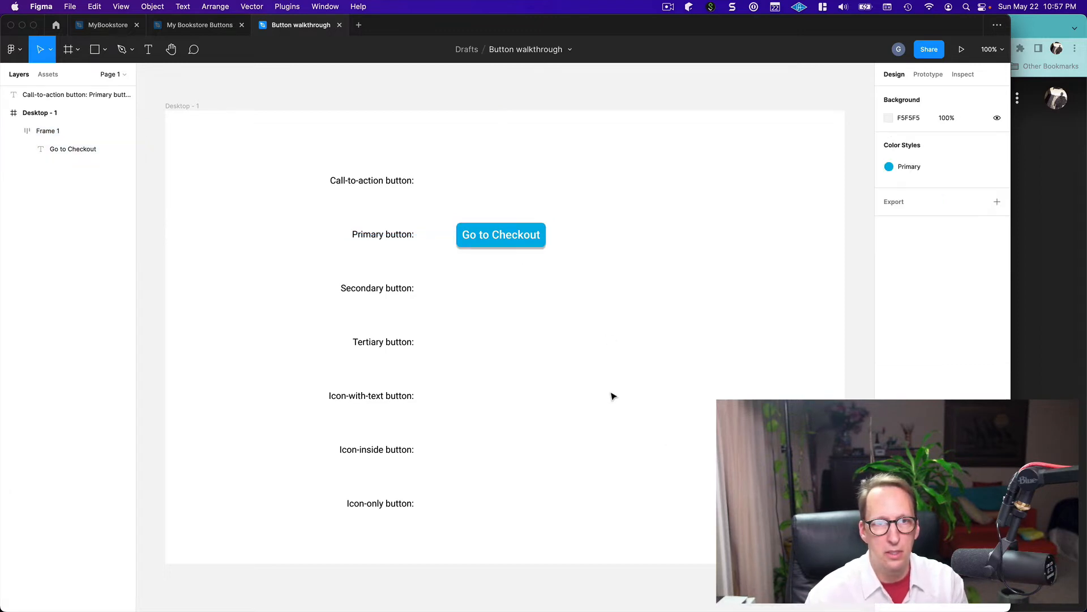
pyautogui.click(492, 237)
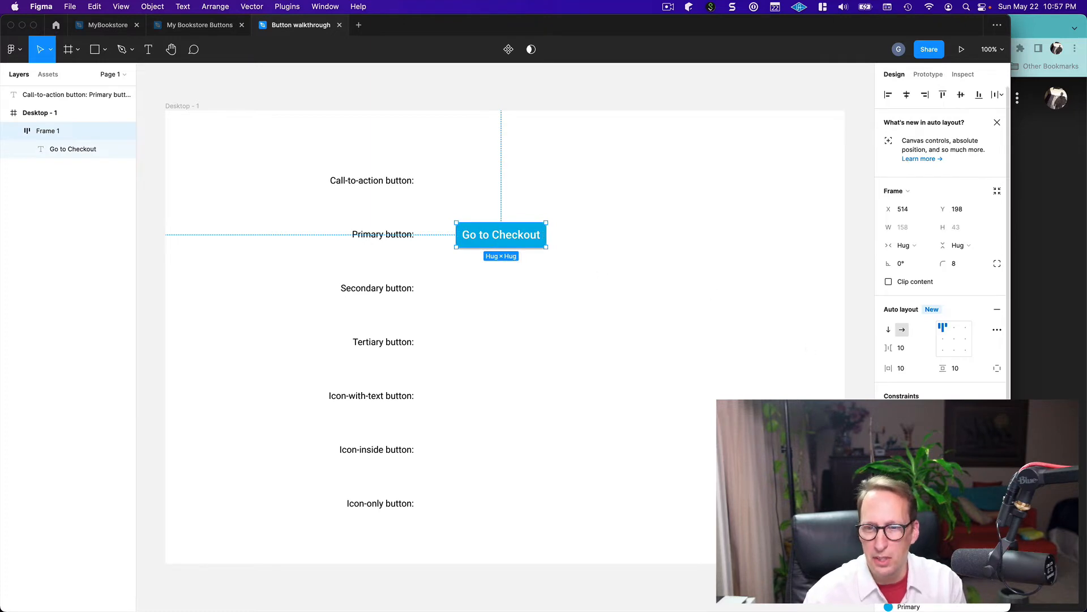
pyautogui.scroll(-5, 940, 255)
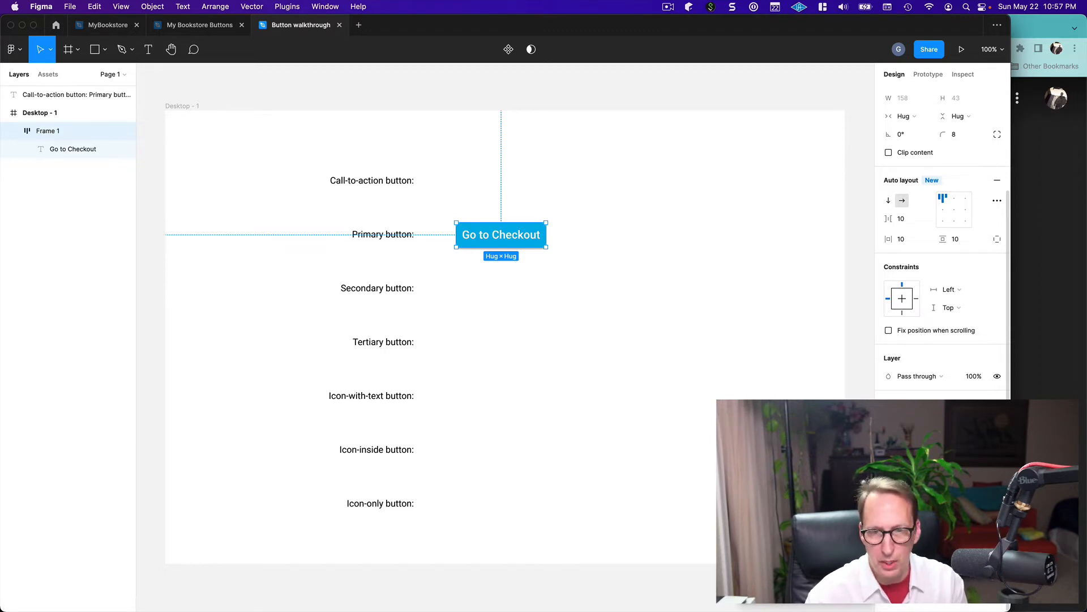
pyautogui.click(612, 429)
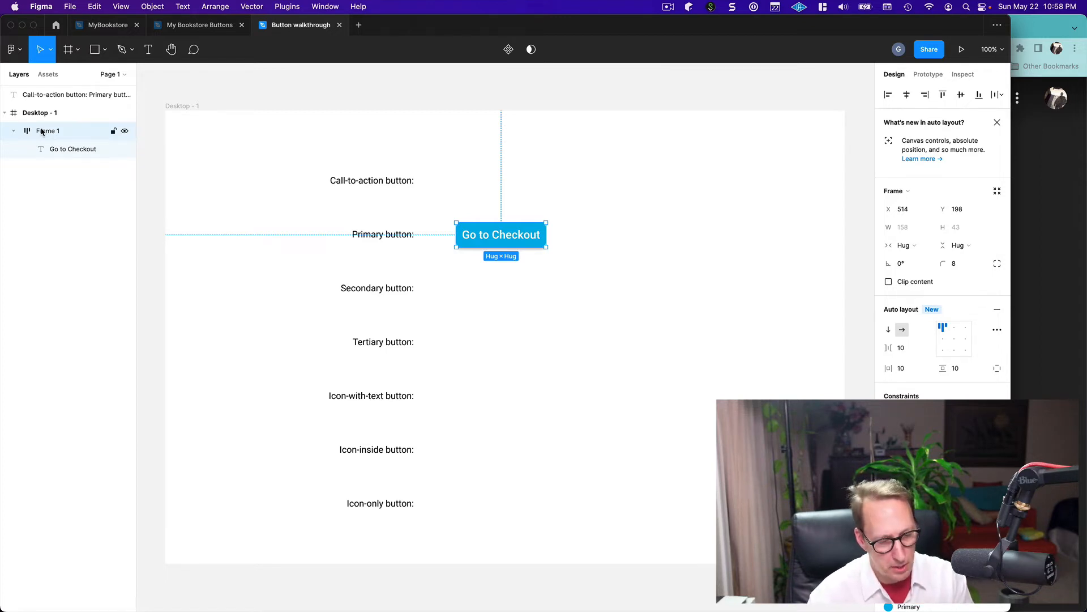
# Duplicate the "Go to Checkout" button and place the copy beside the "Secondary button:" label, at about X 514, Y 296
pyautogui.press('super+v')
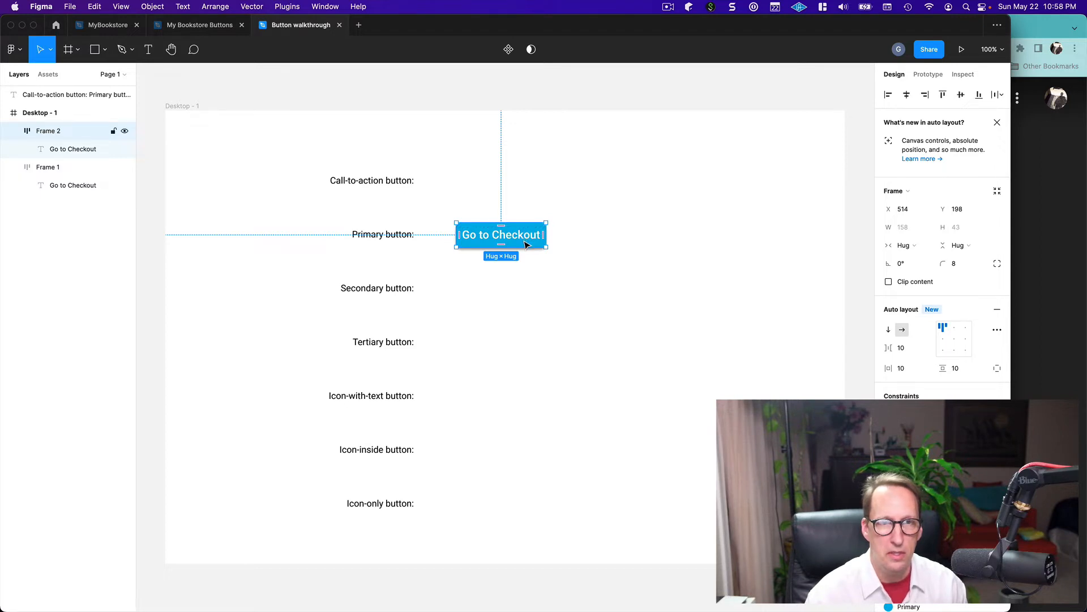
pyautogui.moveTo(525, 245); pyautogui.dragTo(526, 300)
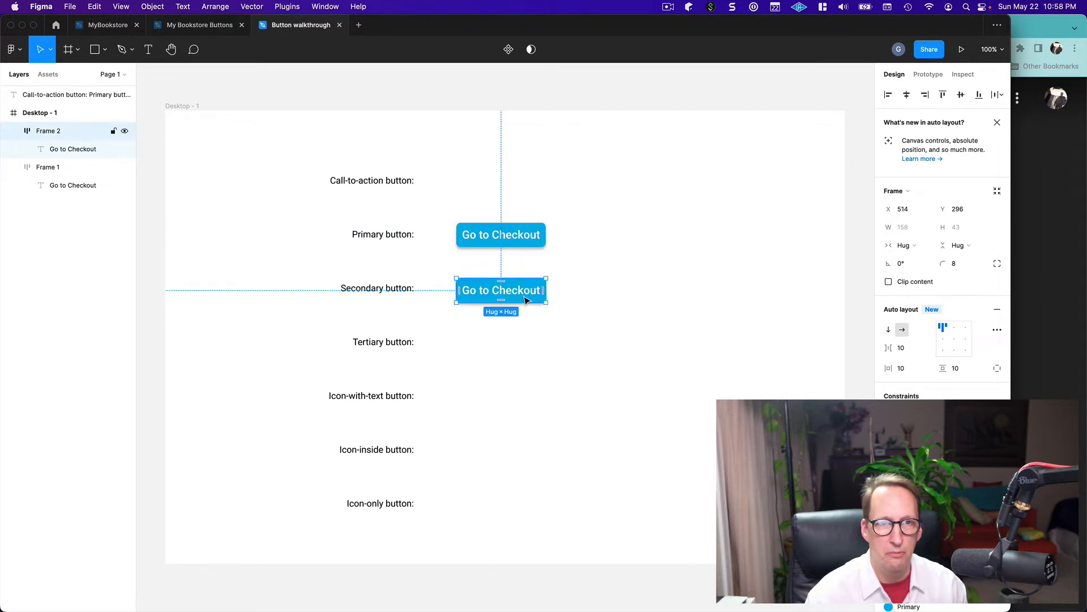
pyautogui.click(595, 320)
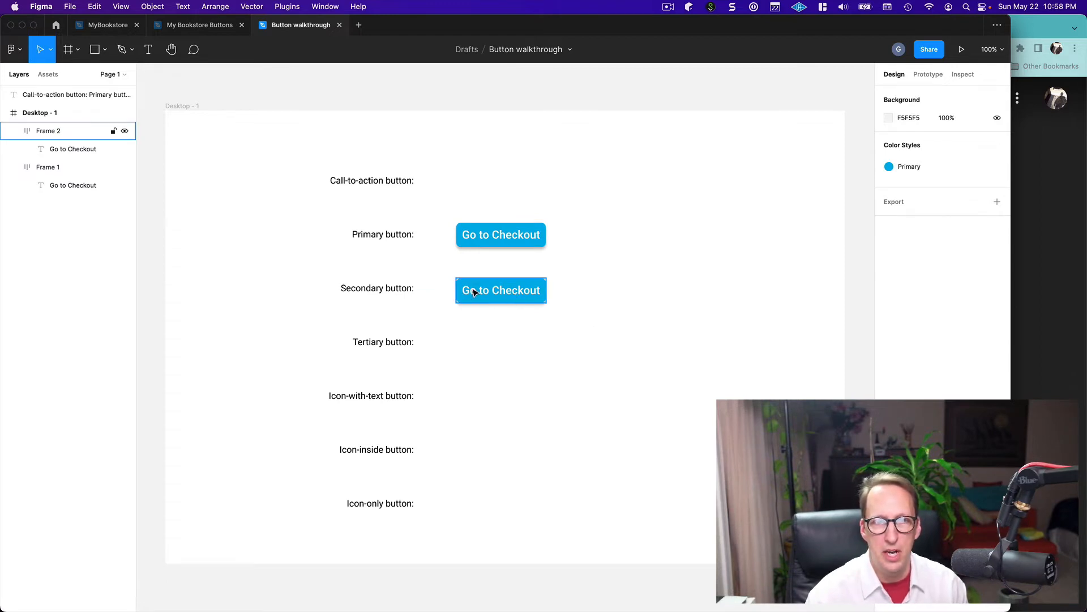
# Check the secondary button in the reference slide, and replace "Checkout" with "Shopping" in the duplicated button's text
pyautogui.press('super+Tab')
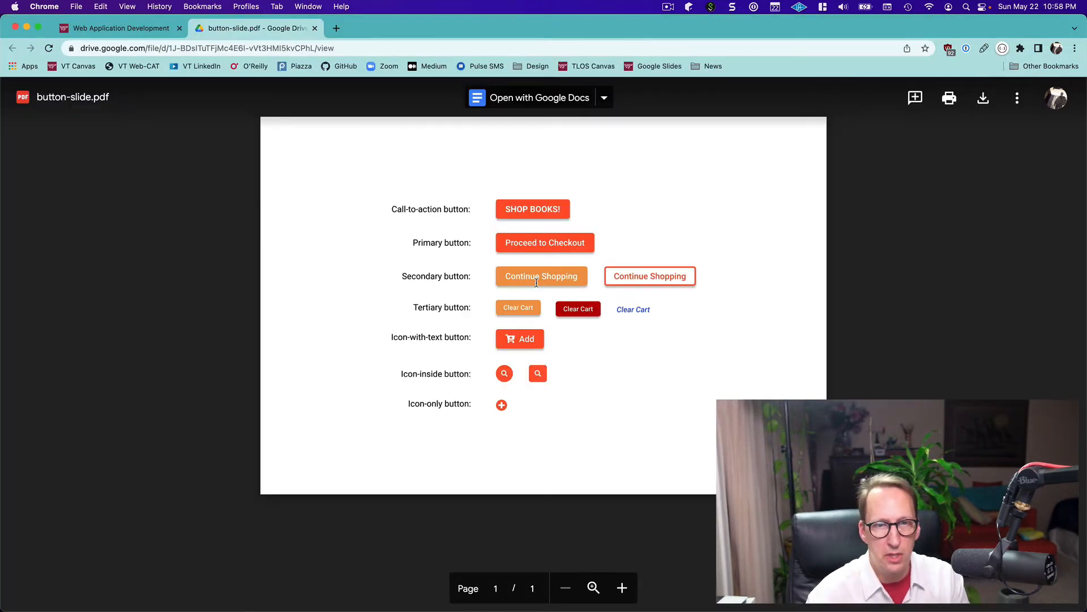
pyautogui.press('super+Tab')
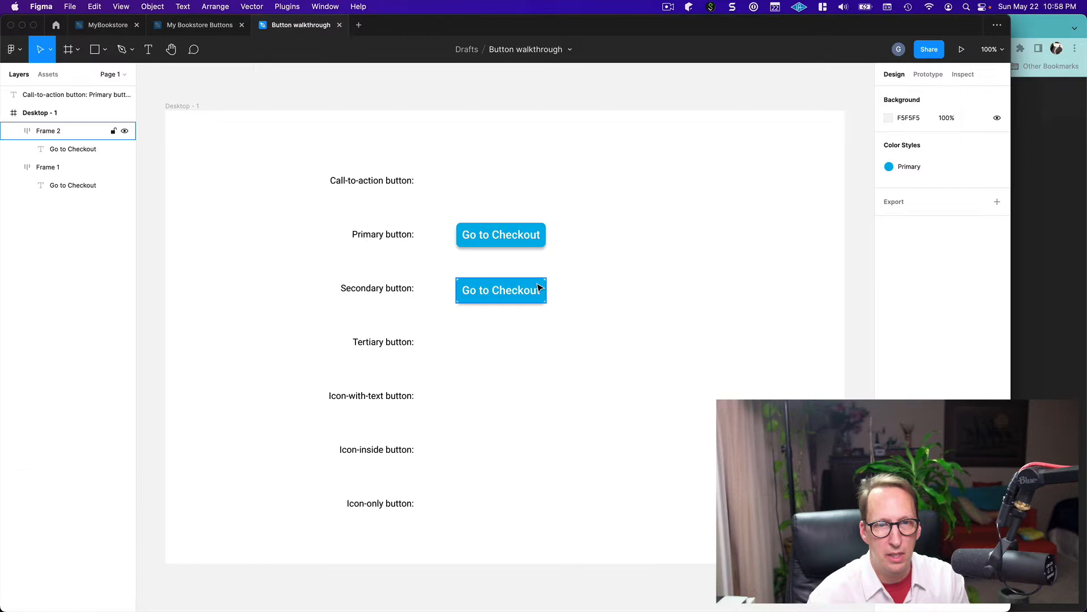
pyautogui.click(473, 294)
pyautogui.click(473, 294)
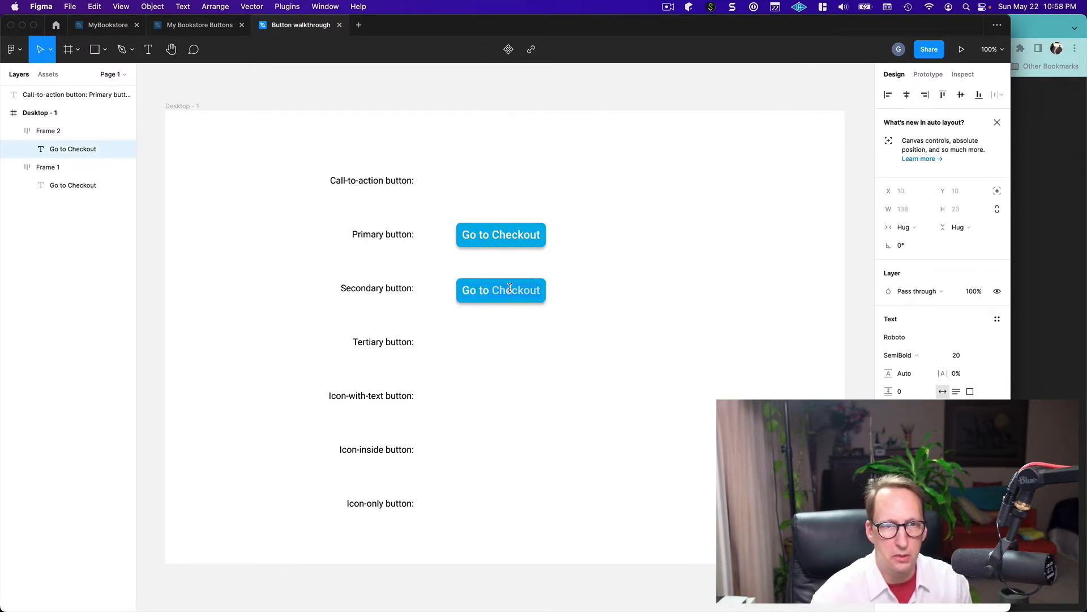
pyautogui.click(510, 288)
pyautogui.doubleClick(509, 288)
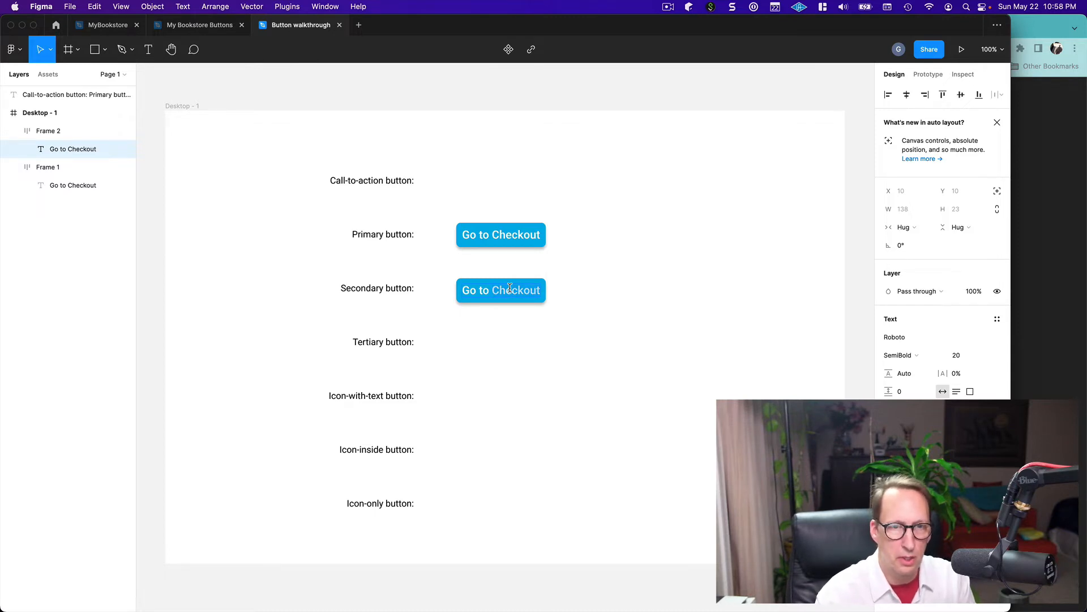
pyautogui.write('Shop')
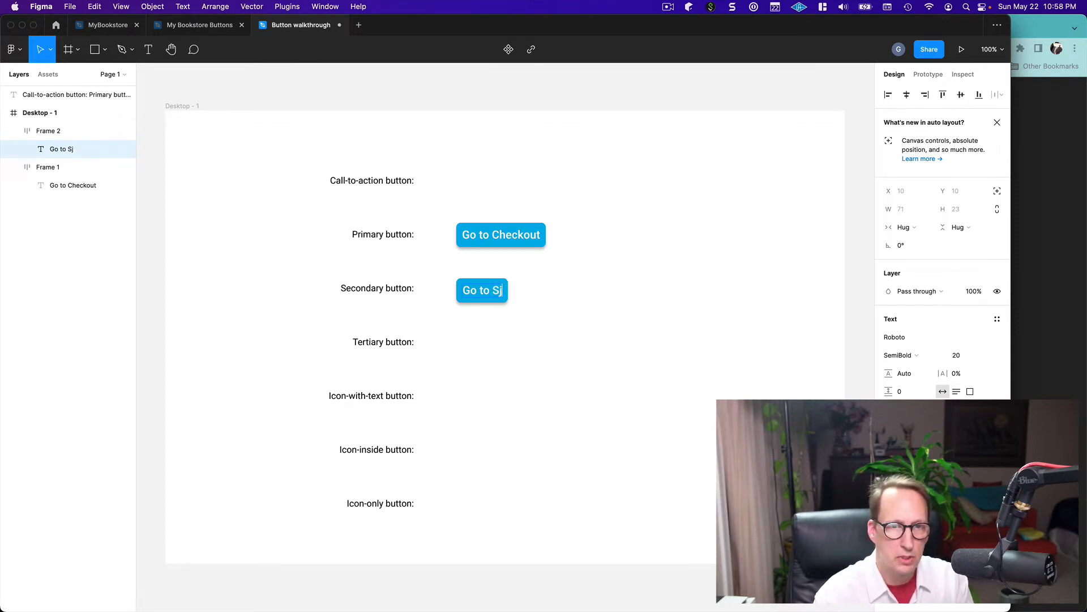
pyautogui.write('ping')
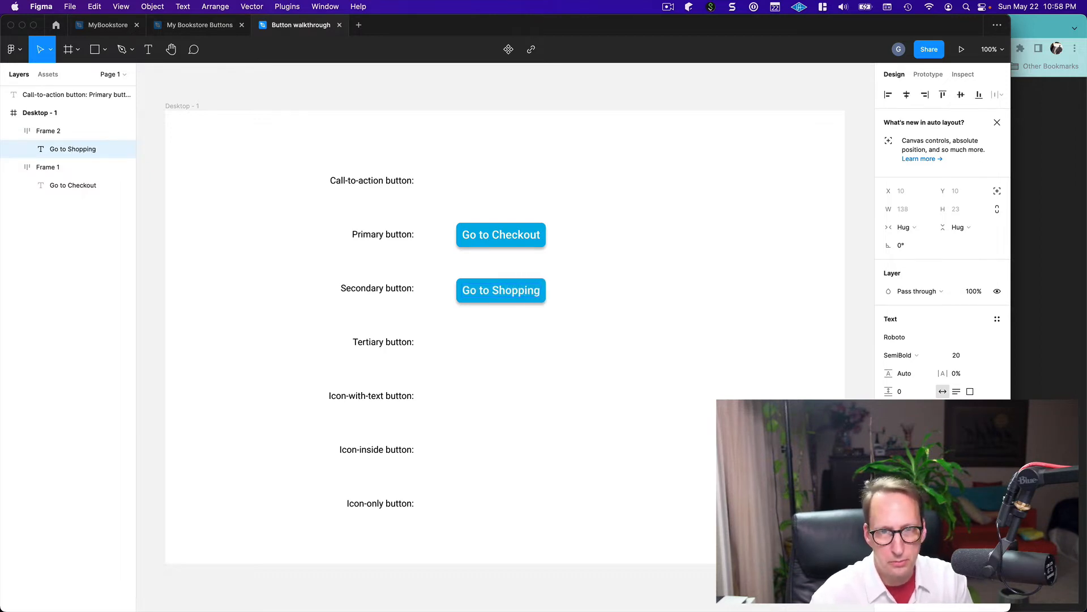
pyautogui.press('BackSpace')
pyautogui.press('BackSpace')
pyautogui.press('BackSpace')
pyautogui.press('BackSpace')
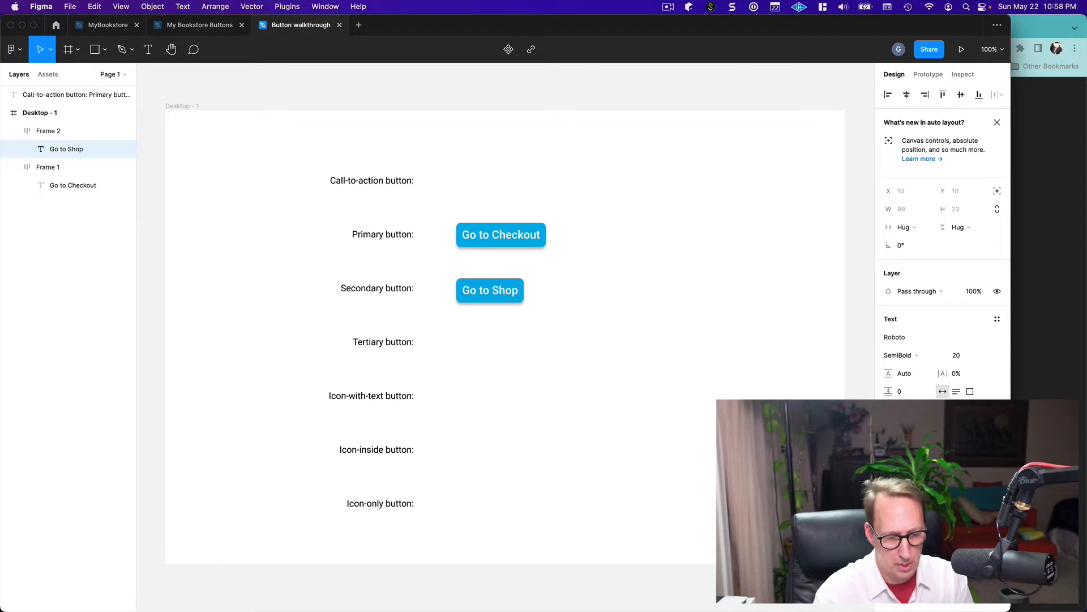
pyautogui.write('ping')
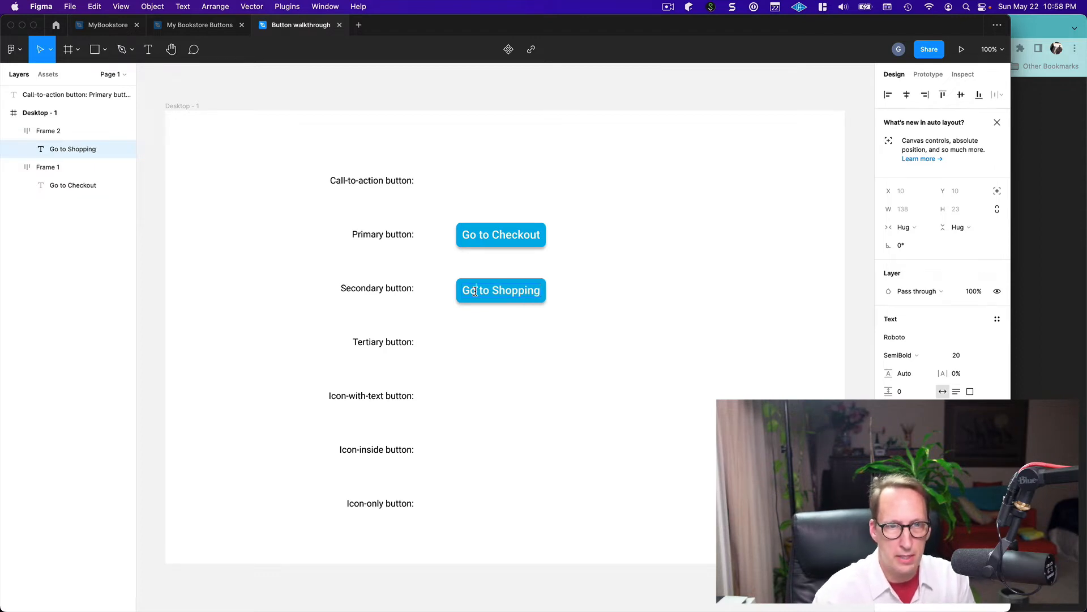
# Replace "Go" with "Back" in the secondary button's text so it reads "Back to Shopping", and deselect it
pyautogui.click(477, 290)
pyautogui.press('BackSpace')
pyautogui.press('BackSpace')
pyautogui.press('BackSpace')
pyautogui.write('Back')
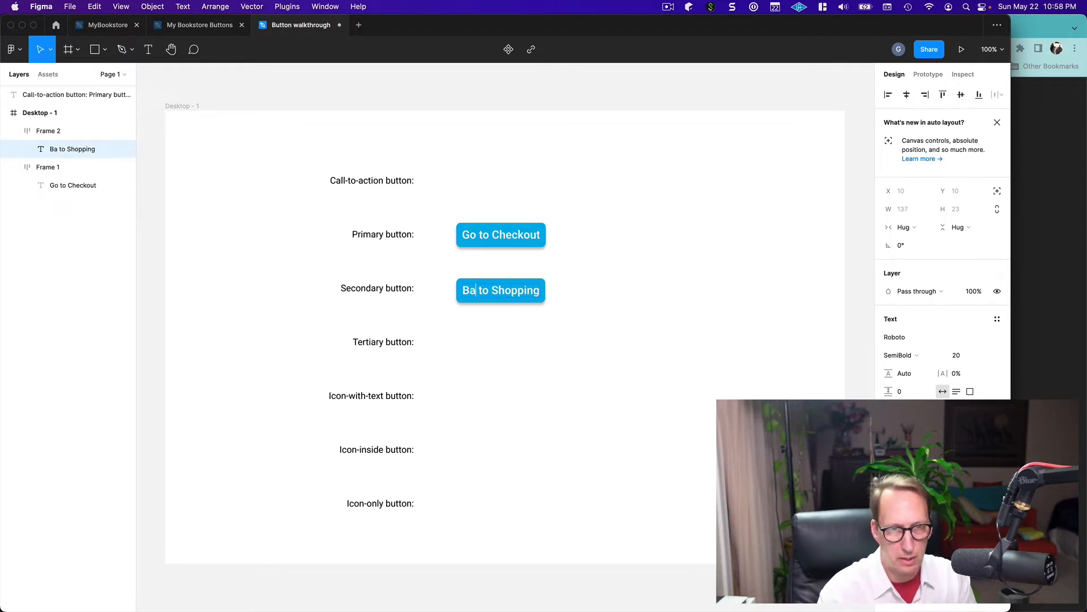
pyautogui.press('Escape')
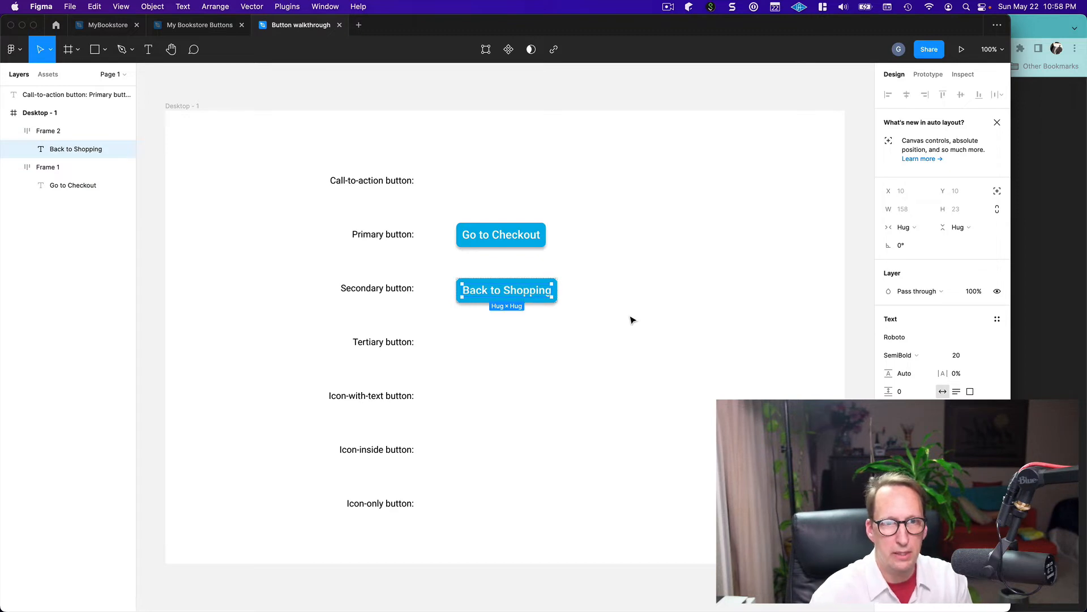
pyautogui.click(596, 331)
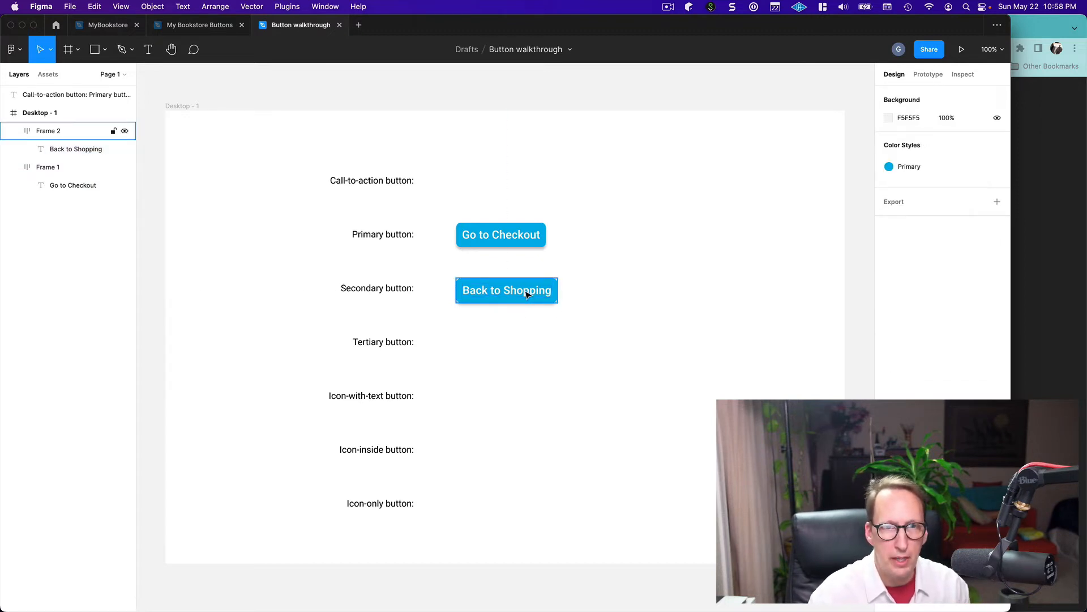
# Move the "Back to Shopping" button to about X 511, Y 294, and check the secondary button variants in the reference slide
pyautogui.moveTo(532, 300); pyautogui.dragTo(526, 293)
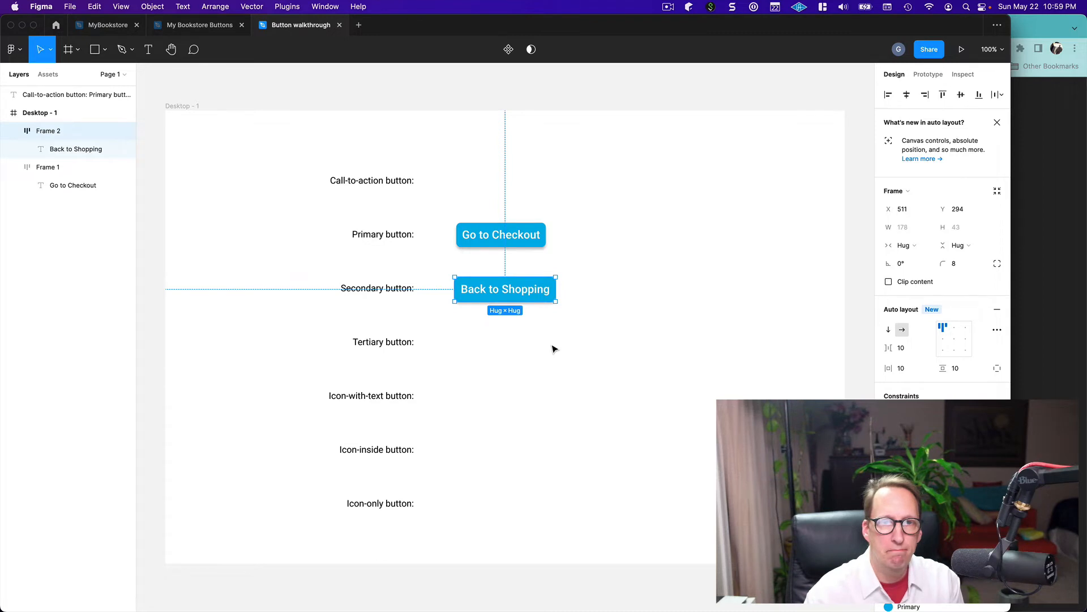
pyautogui.press('super+Tab')
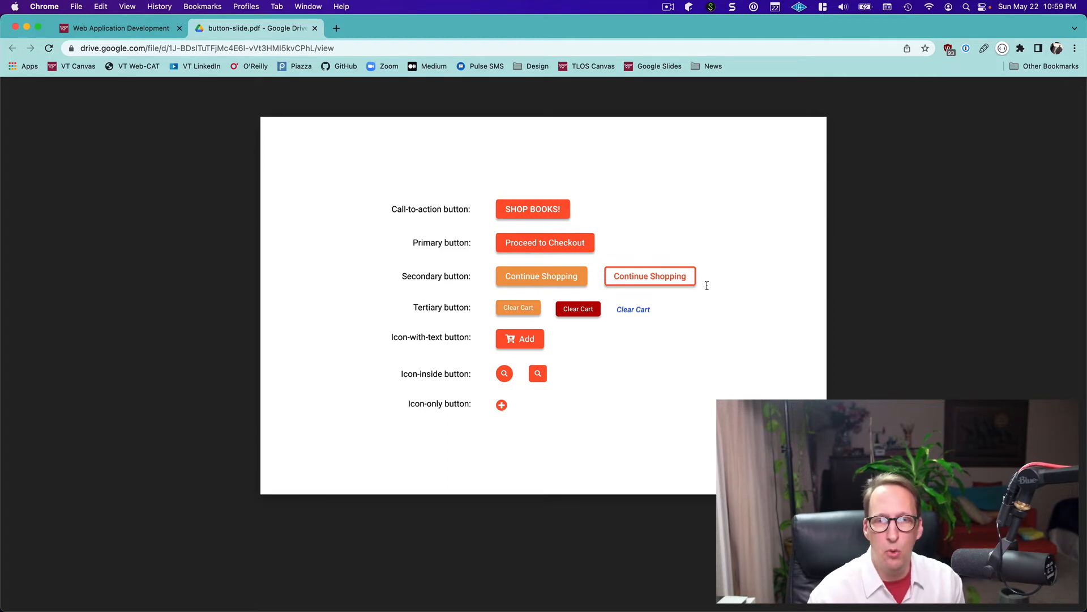
pyautogui.press('super+Tab')
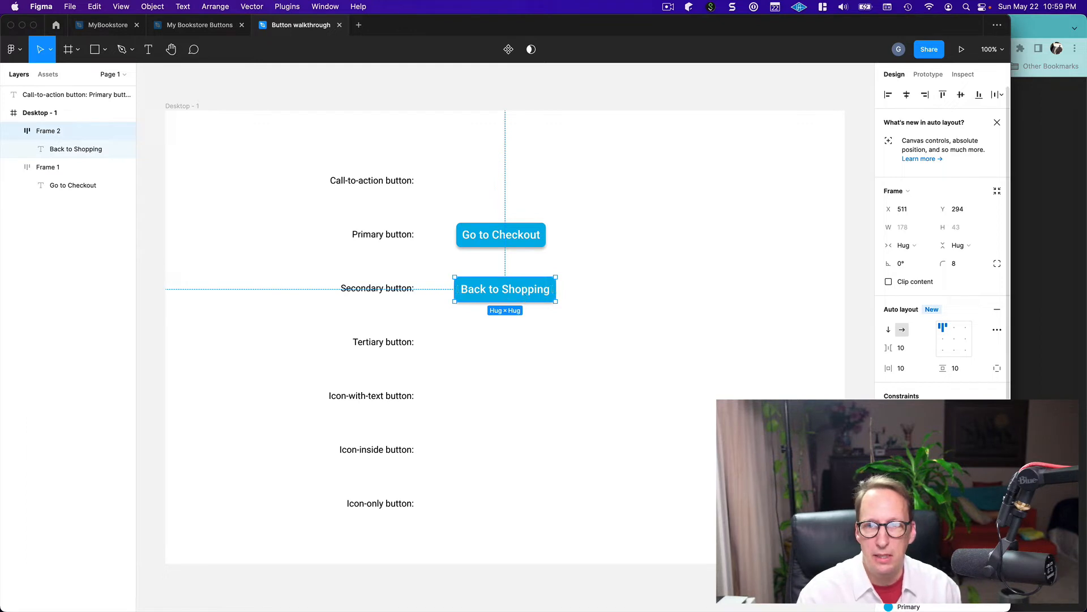
pyautogui.scroll(-2, 942, 255)
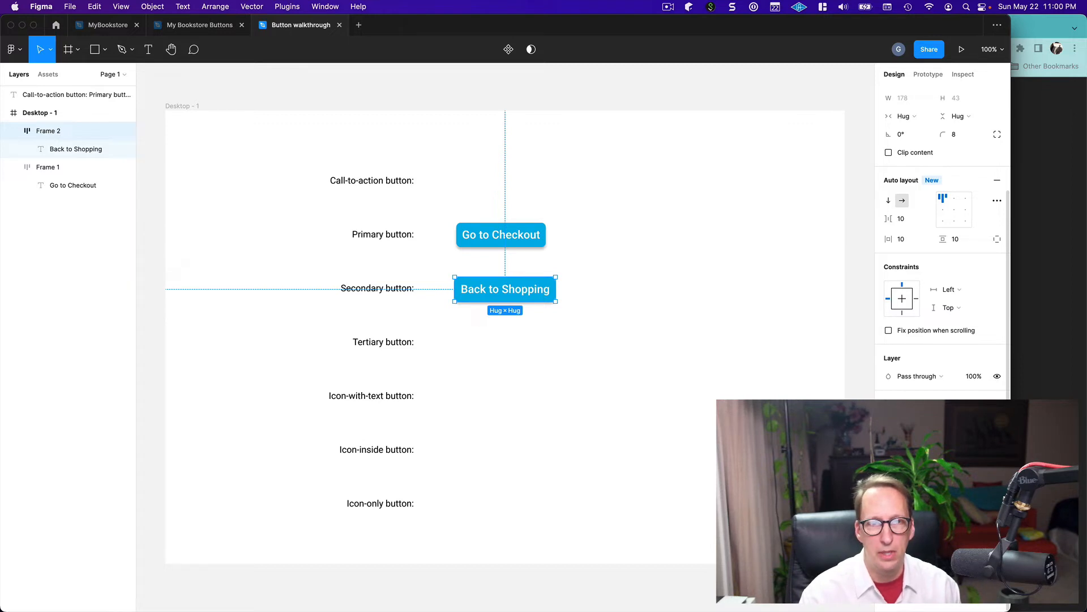
pyautogui.click(805, 481)
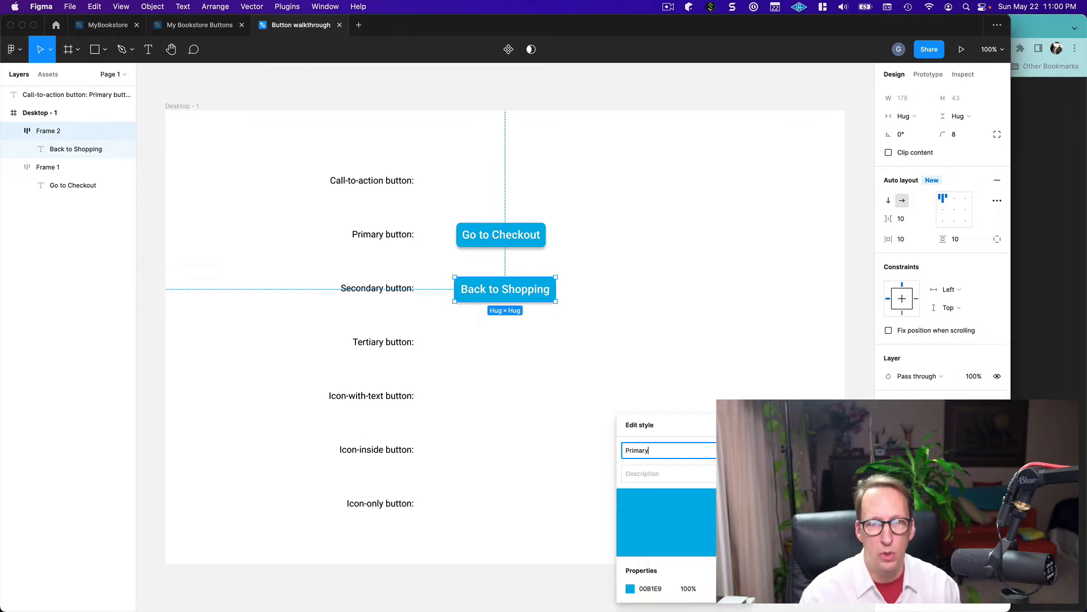
pyautogui.click(643, 589)
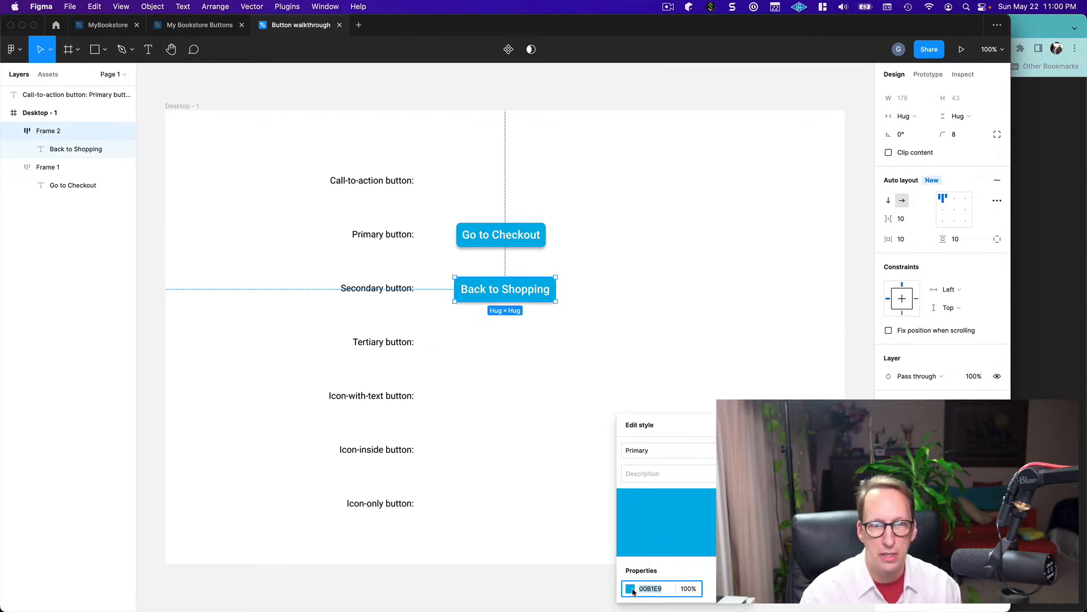
pyautogui.click(631, 589)
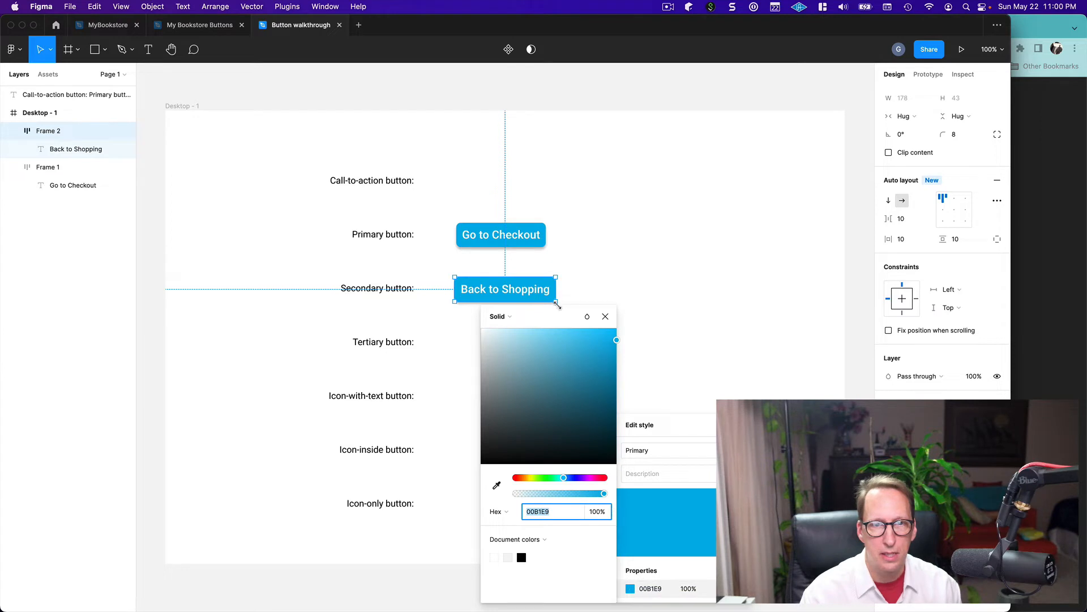
pyautogui.moveTo(561, 323); pyautogui.dragTo(614, 375)
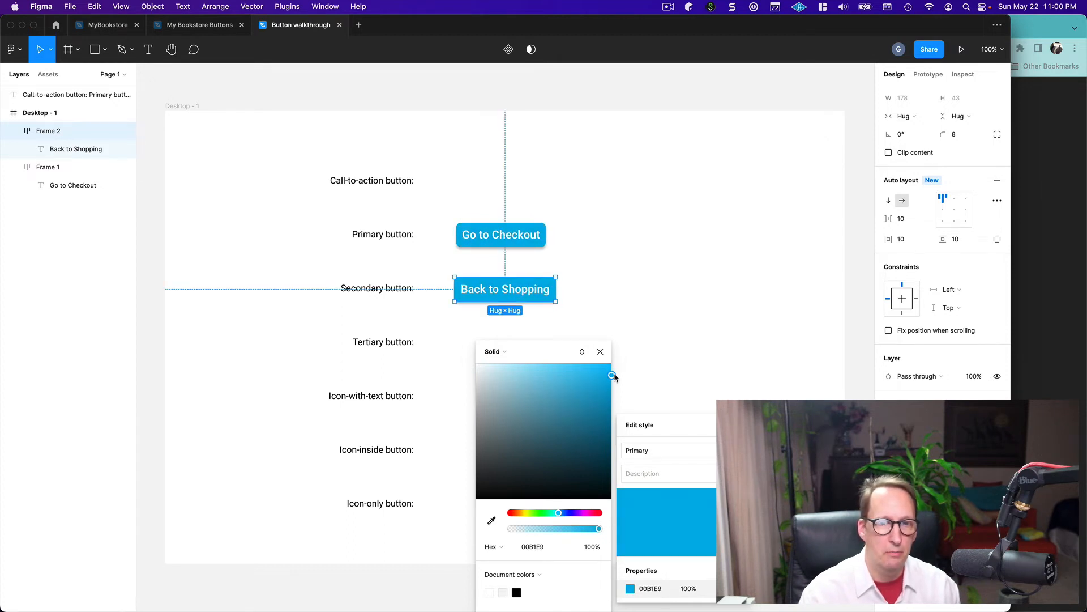
pyautogui.click(600, 352)
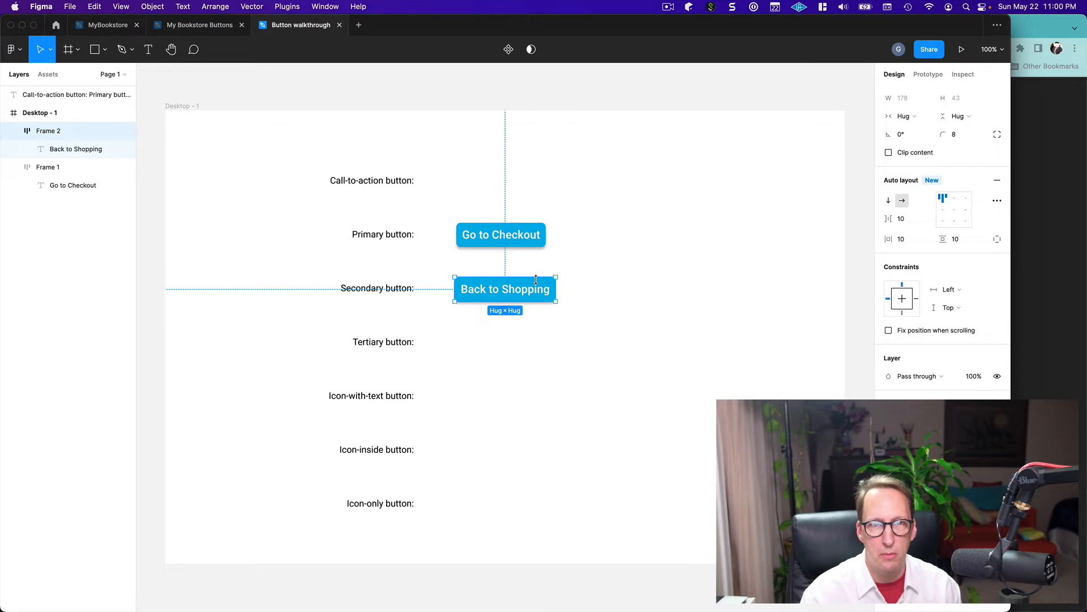
pyautogui.click(552, 318)
pyautogui.click(538, 299)
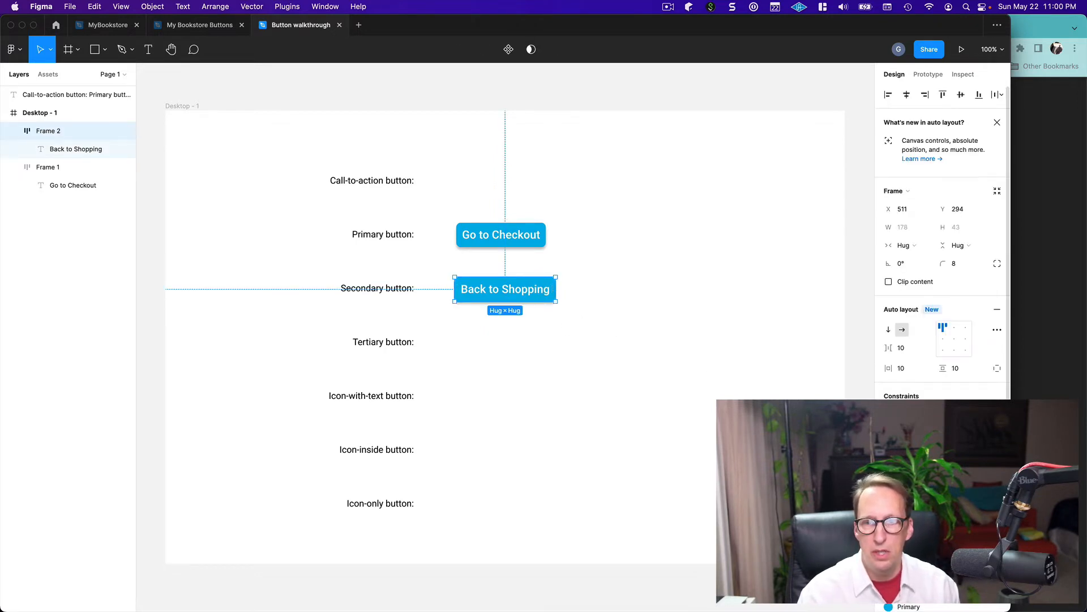
# Change the "Back to Shopping" button frame's fill to a slightly muted teal, separate from the Primary color style
pyautogui.scroll(-5, 943, 244)
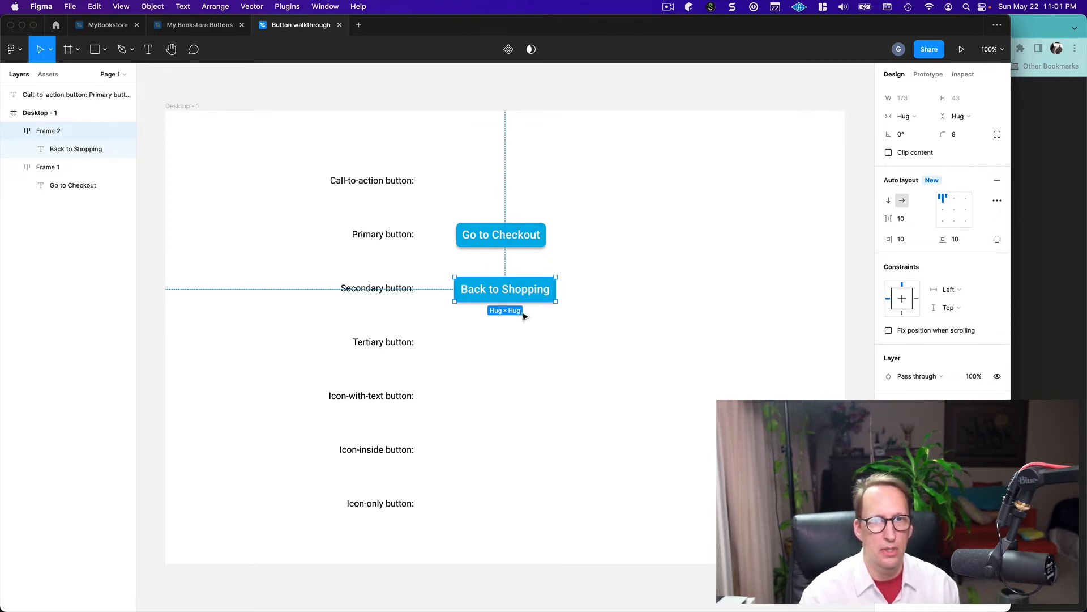
pyautogui.click(889, 422)
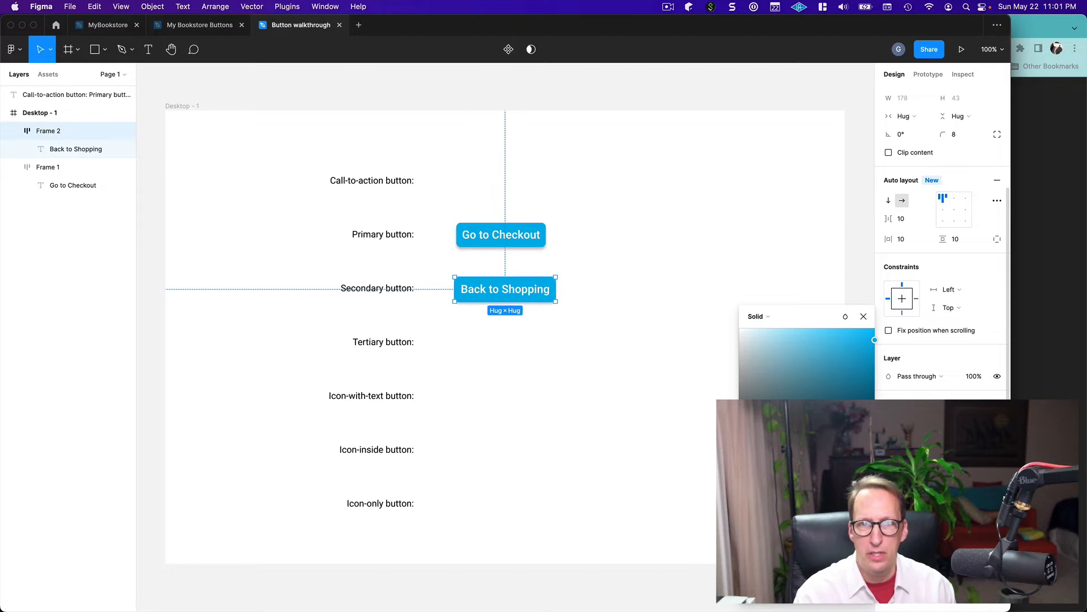
pyautogui.moveTo(823, 477); pyautogui.dragTo(817, 478)
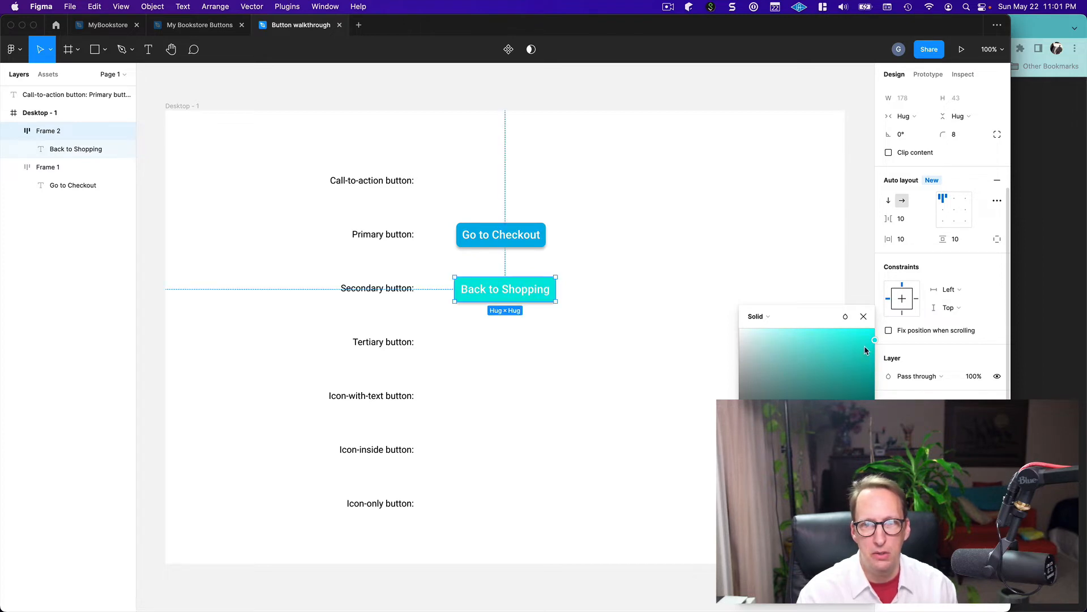
pyautogui.moveTo(874, 343); pyautogui.dragTo(849, 355)
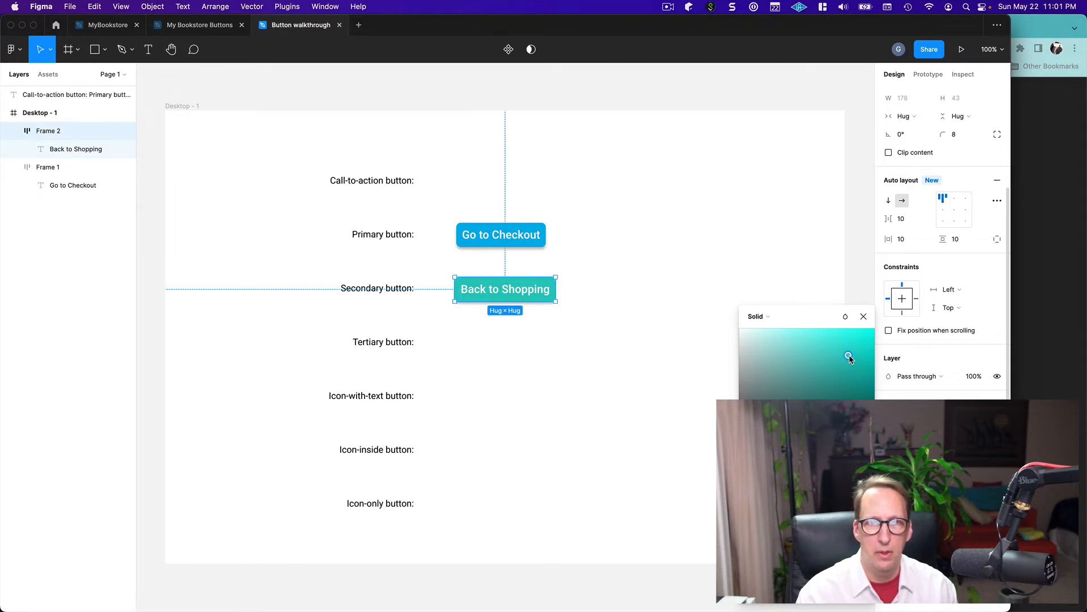
pyautogui.click(864, 318)
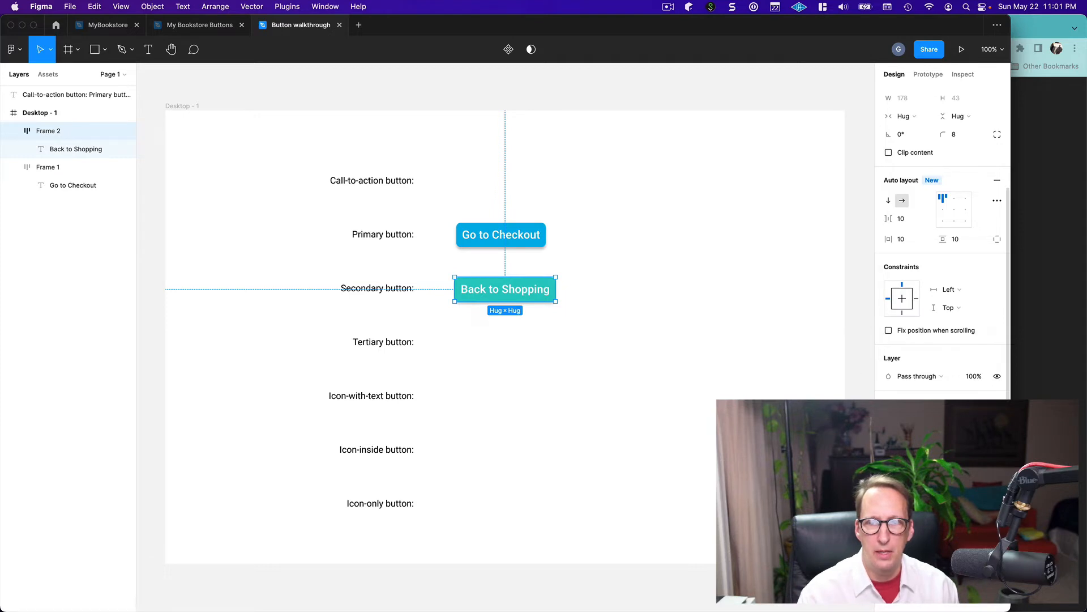
# Save the "Back to Shopping" button's teal fill as a new color style named "Secondary" and deselect the button
pyautogui.click(979, 403)
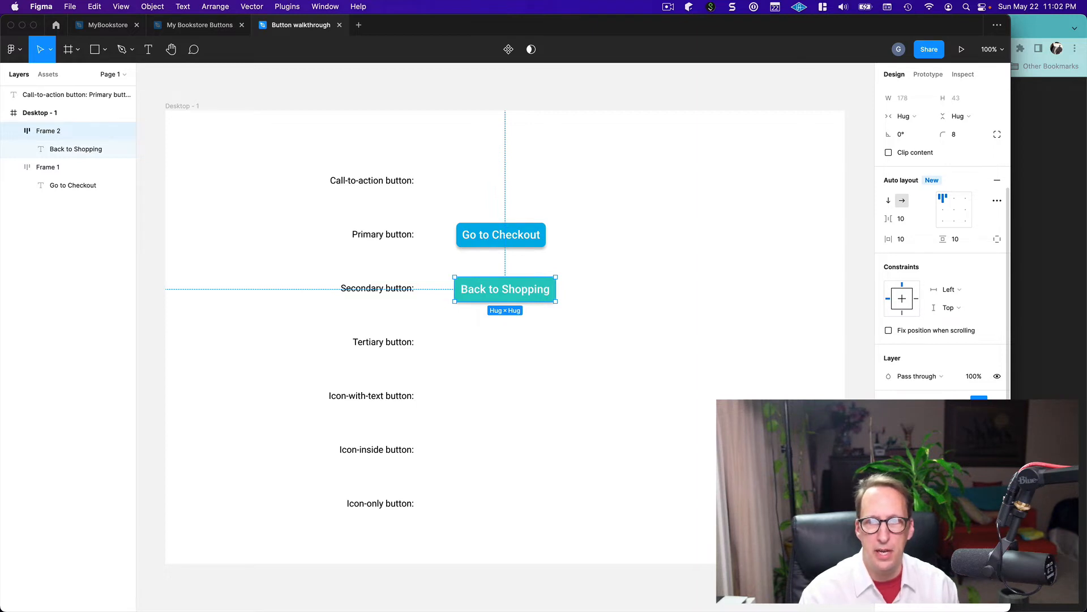
pyautogui.click(863, 414)
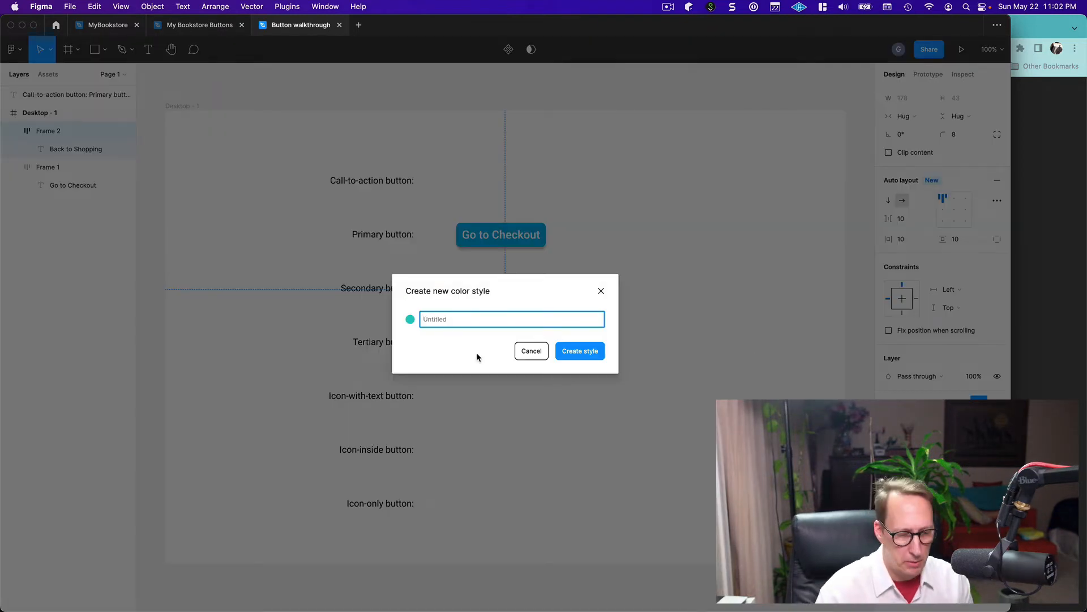
pyautogui.write('Second')
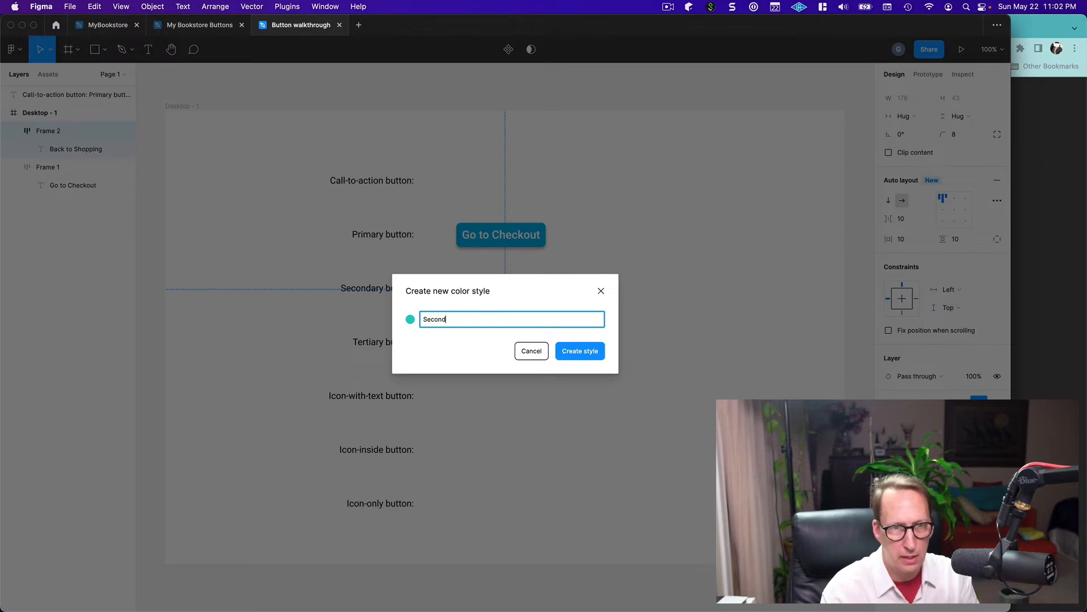
pyautogui.write('afrry')
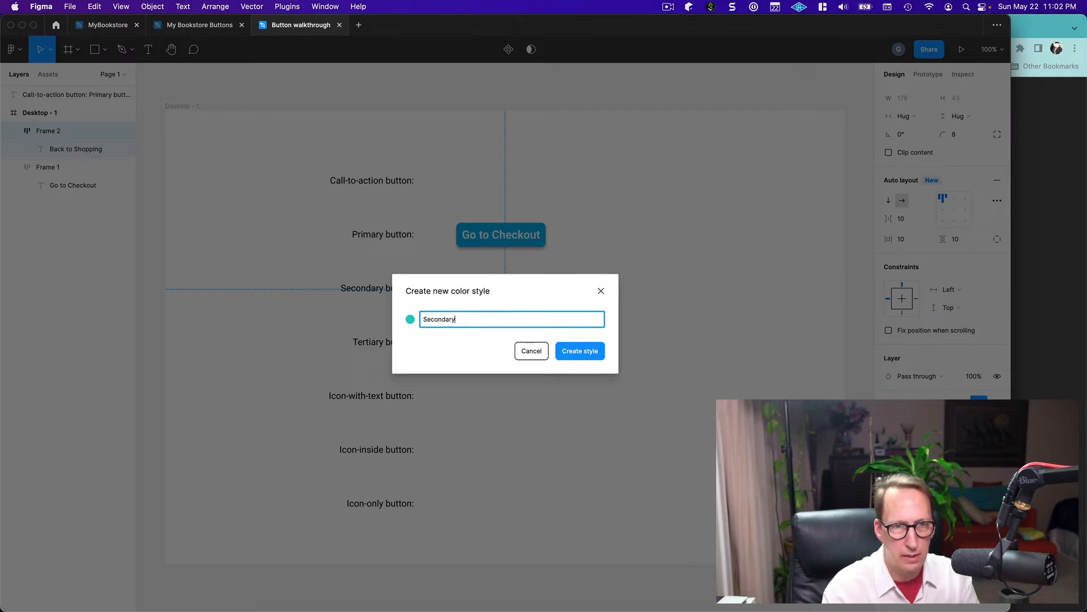
pyautogui.click(572, 352)
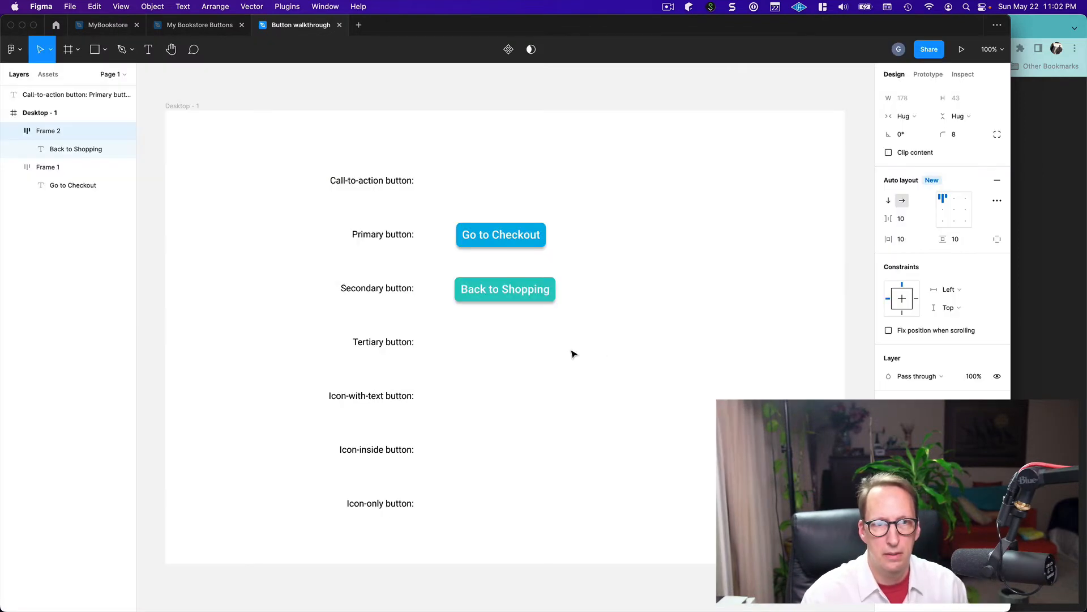
pyautogui.click(572, 354)
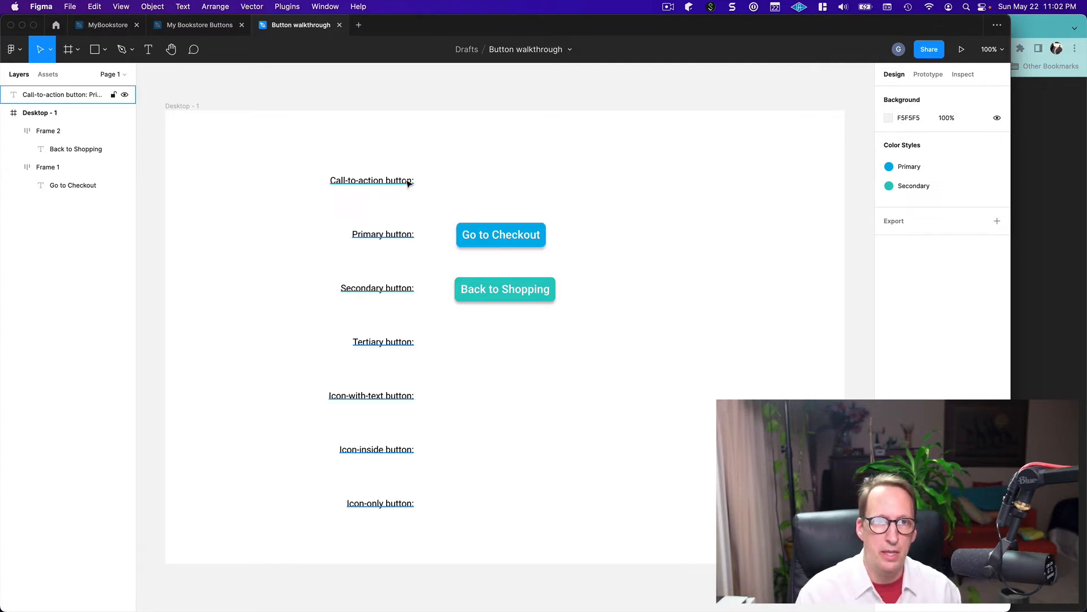
# Duplicate the "Go to Checkout" button and place the copy beside the call-to-action label at about X 514, Y 102
pyautogui.click(506, 230)
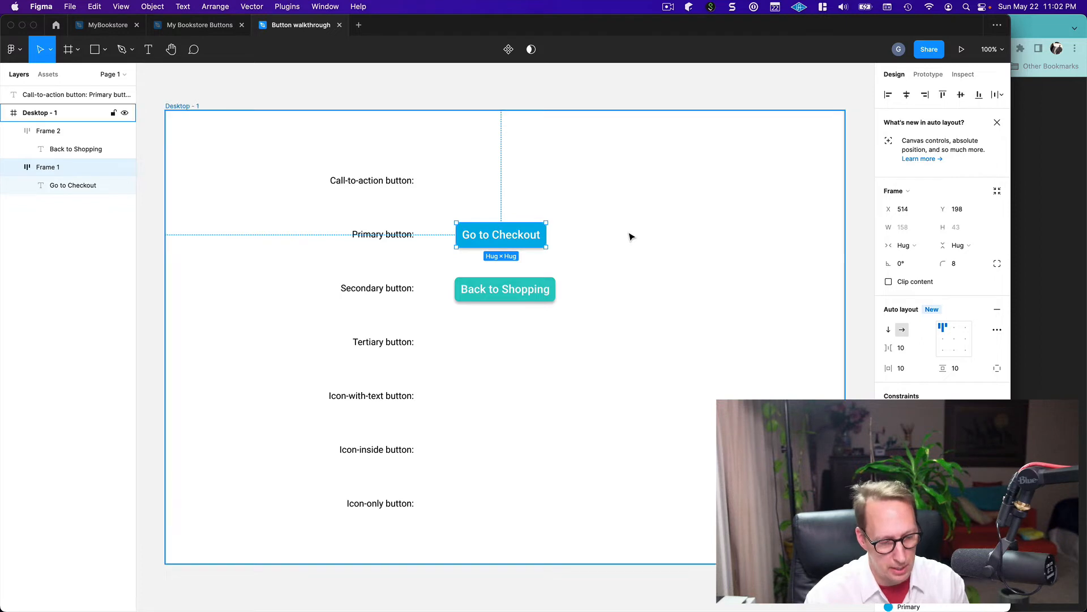
pyautogui.press('super+v')
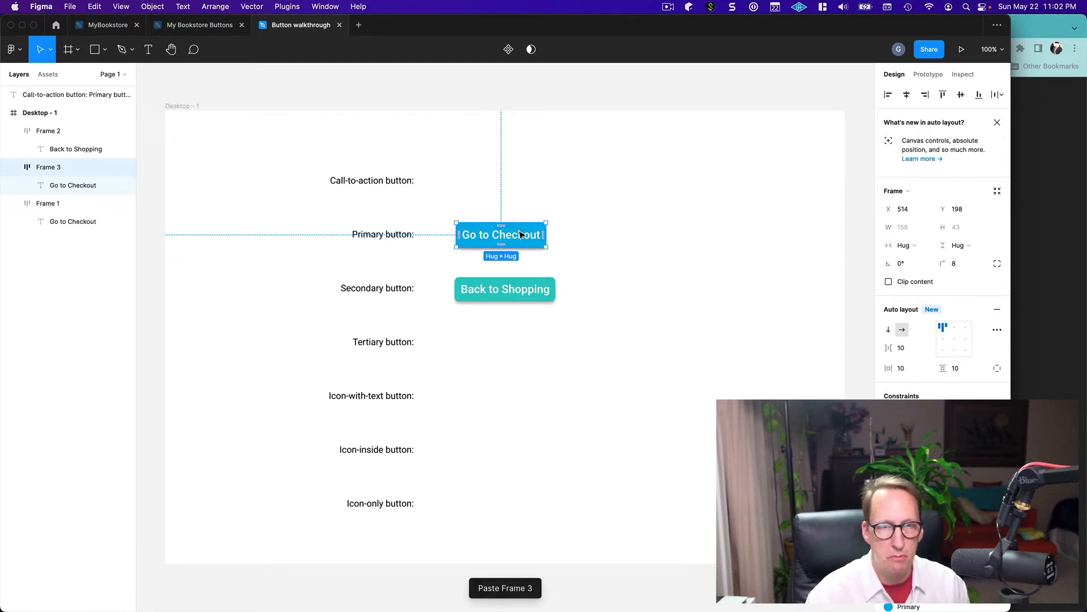
pyautogui.moveTo(520, 235); pyautogui.dragTo(521, 182)
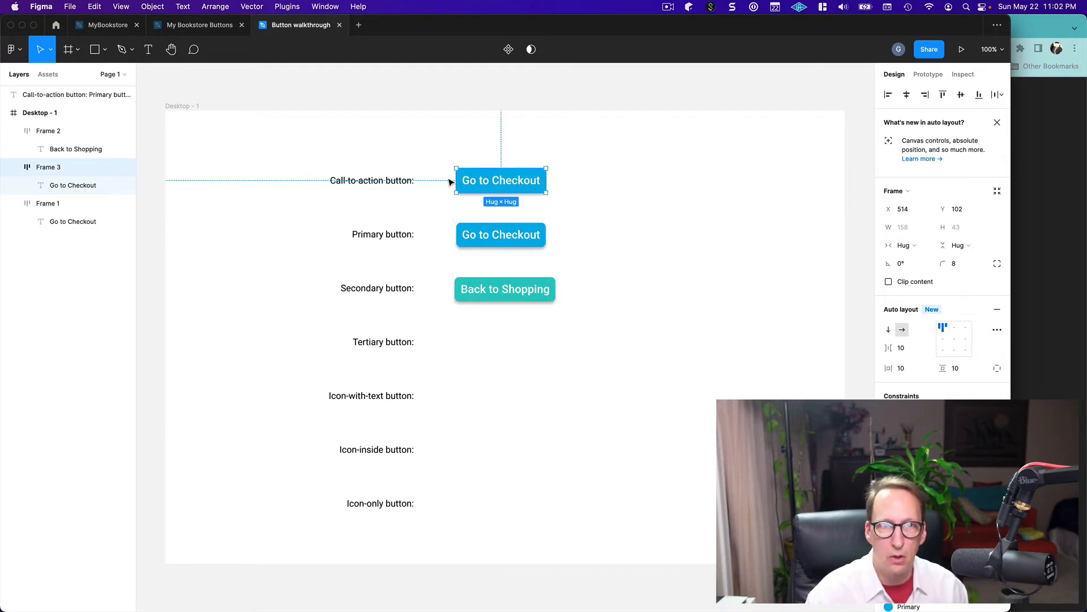
# Check the call-to-action example in the reference slide, and replace the copied button's text with "Shop for Books!!"
pyautogui.doubleClick(471, 184)
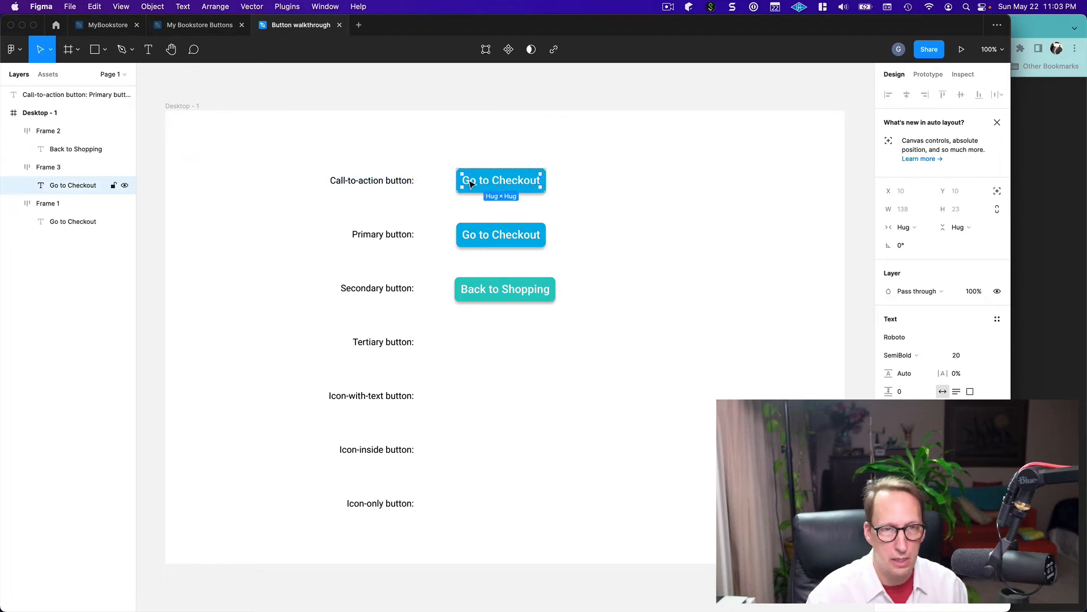
pyautogui.doubleClick(470, 182)
pyautogui.press('super+Tab')
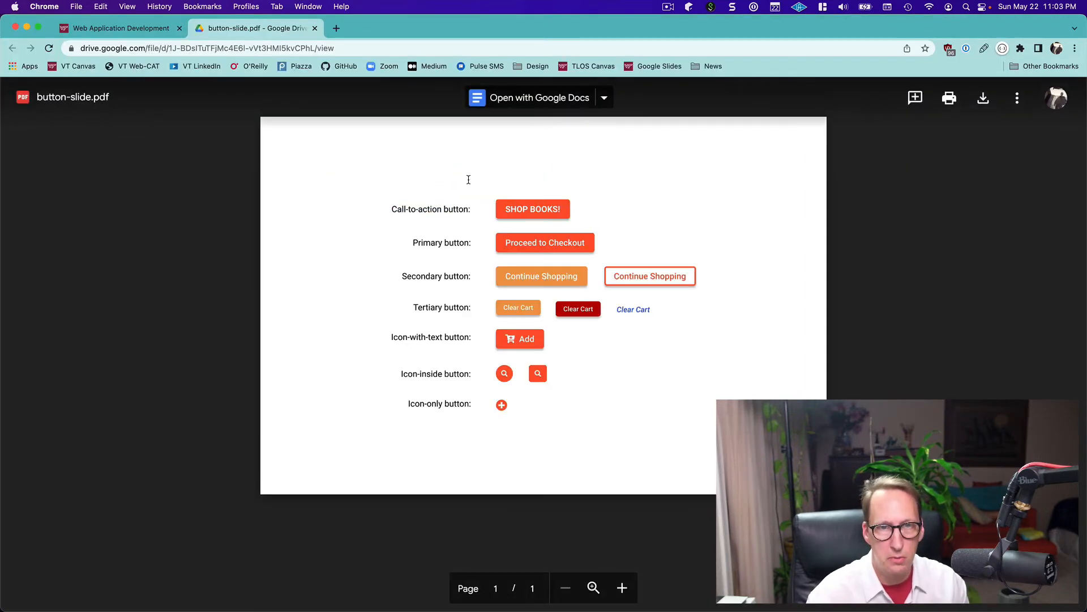
pyautogui.press('super+Tab')
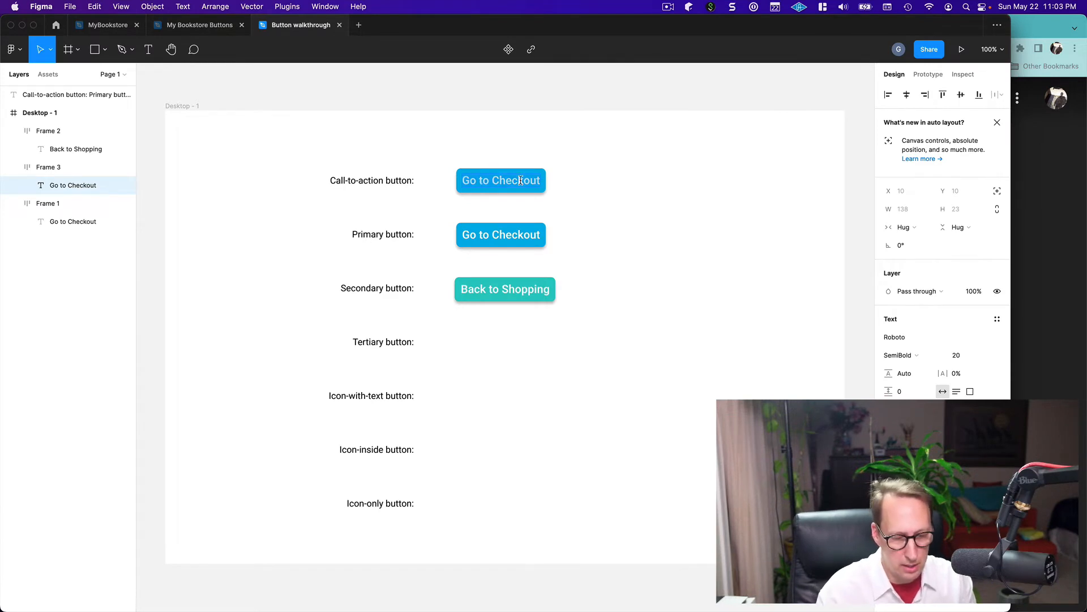
pyautogui.press('super+a')
pyautogui.write('Shop for ')
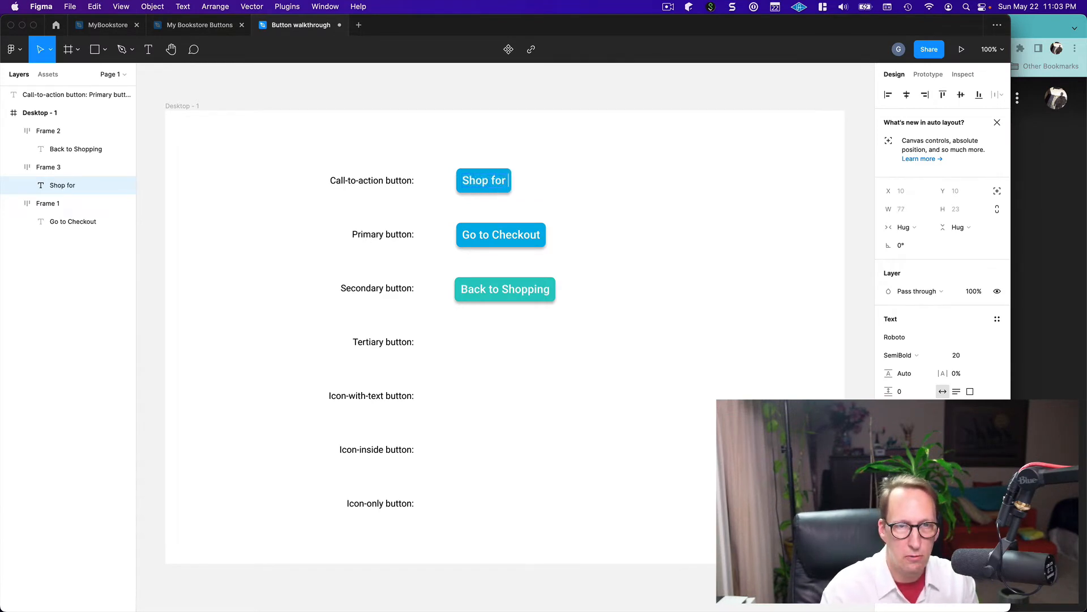
pyautogui.write('Books')
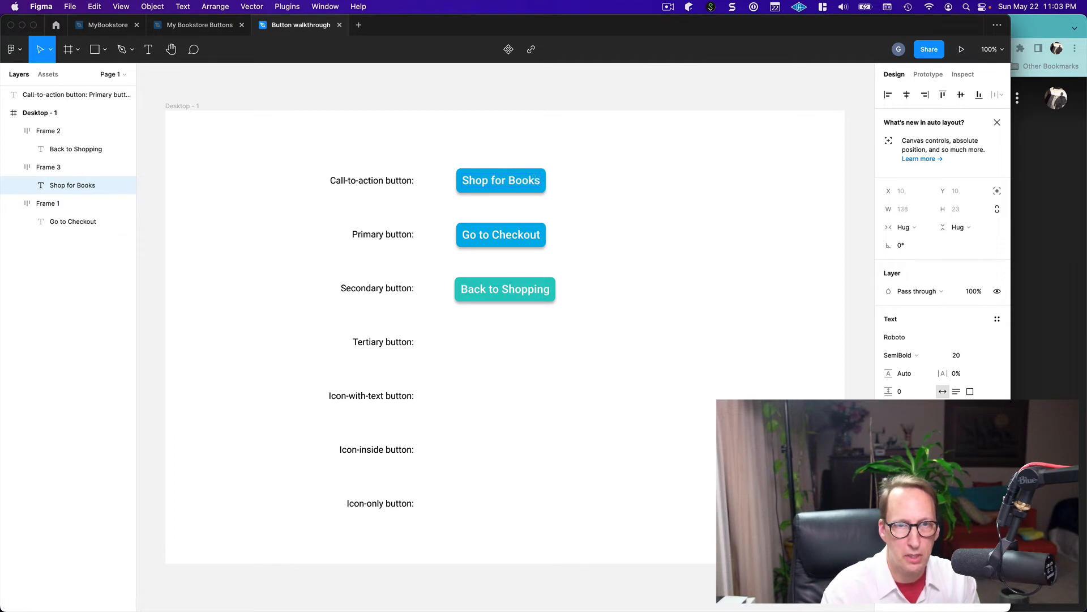
pyautogui.write('!!')
pyautogui.press('Escape')
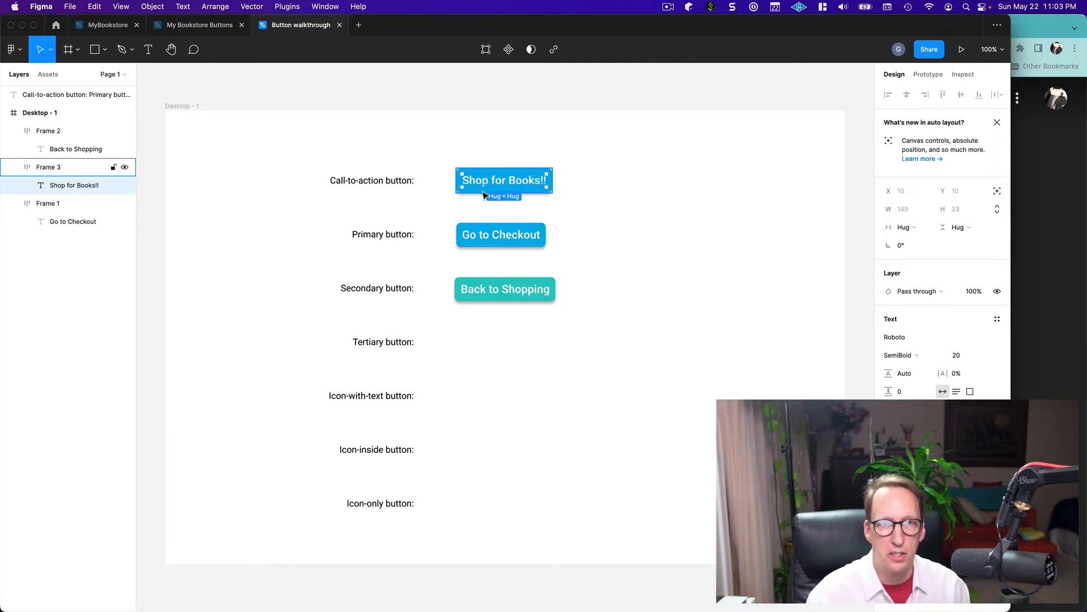
pyautogui.click(603, 202)
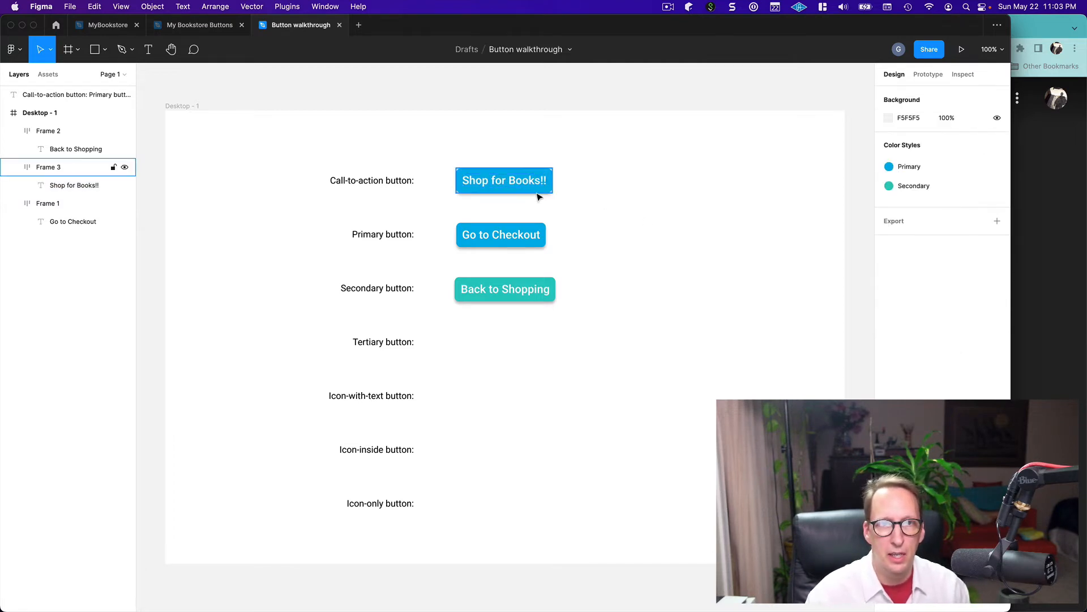
# Set the "Shop for Books!!" text's letter case to uppercase in the type settings, and select its button frame
pyautogui.doubleClick(517, 187)
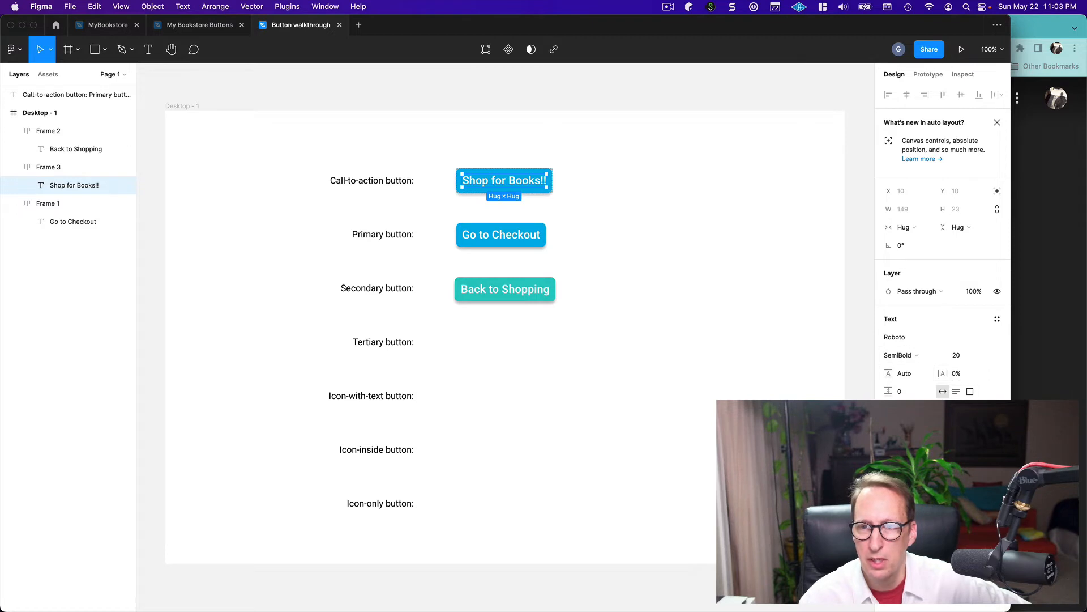
pyautogui.click(997, 319)
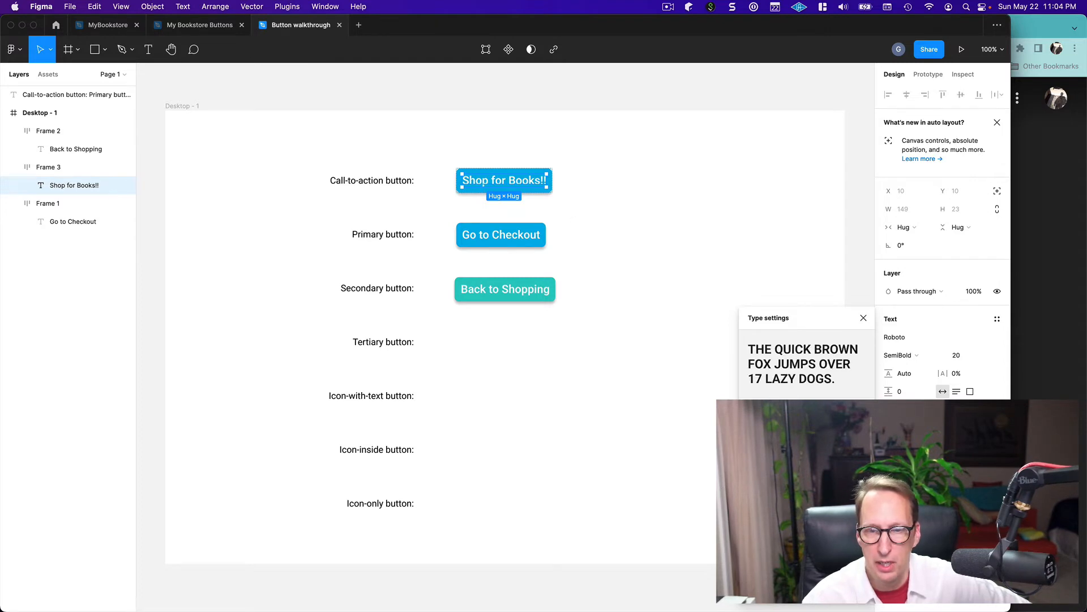
pyautogui.click(804, 487)
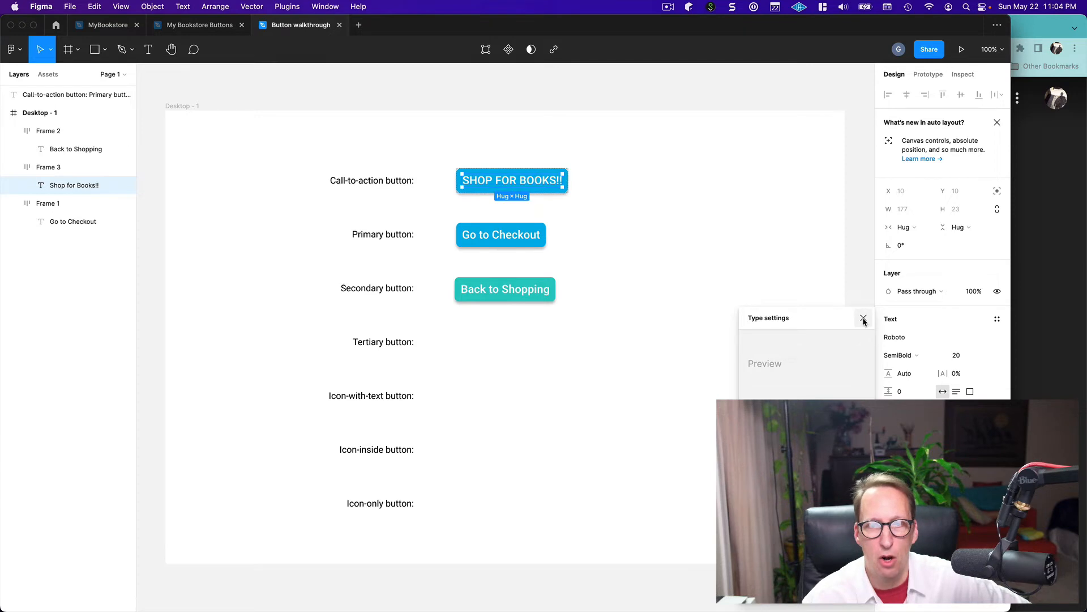
pyautogui.click(864, 320)
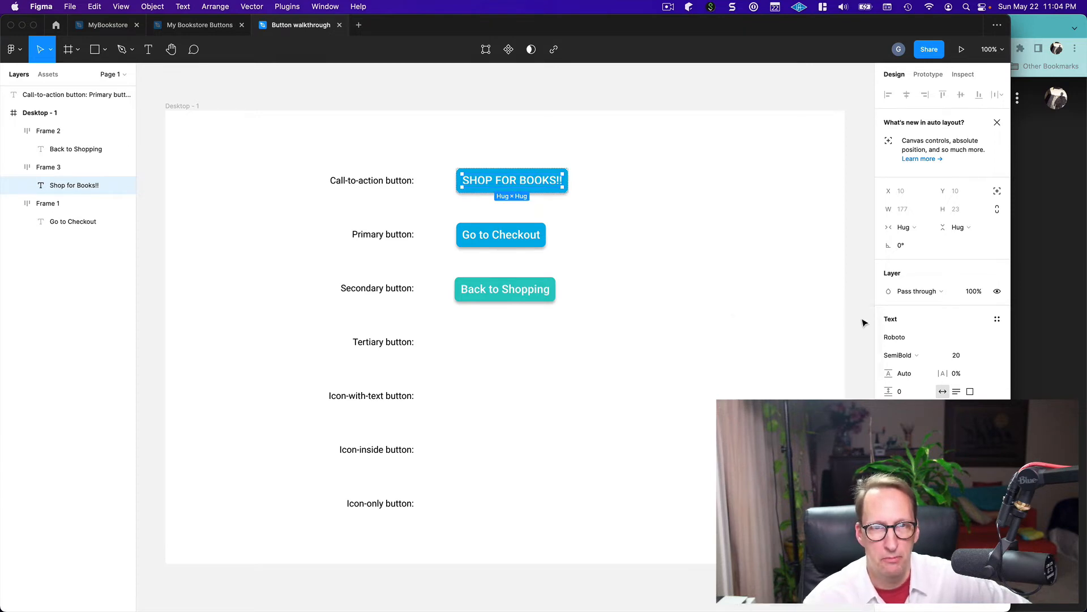
pyautogui.click(621, 296)
pyautogui.click(539, 181)
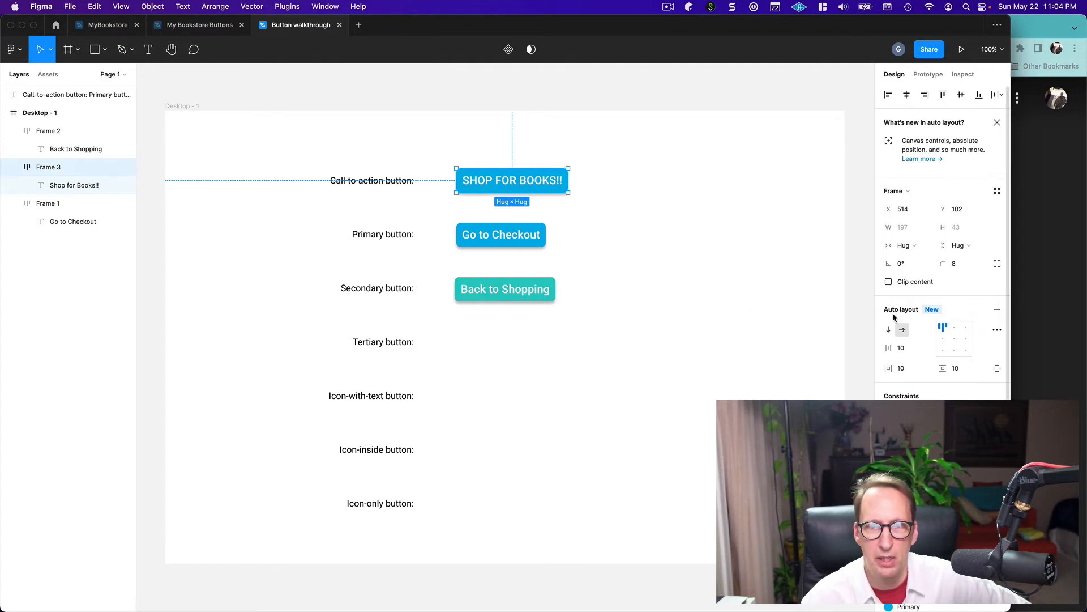
pyautogui.click(902, 349)
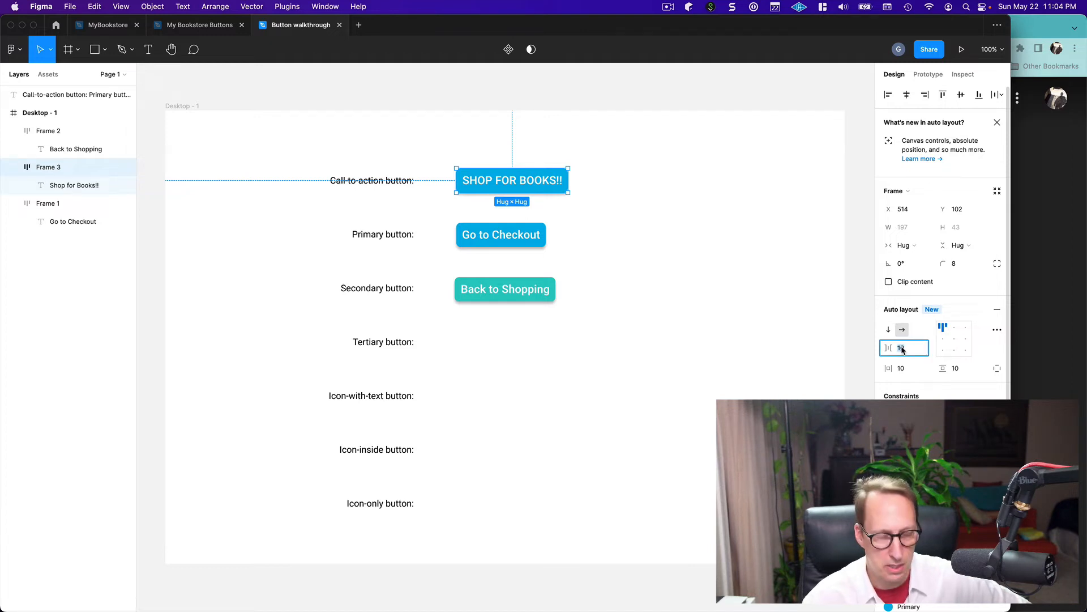
pyautogui.write('20')
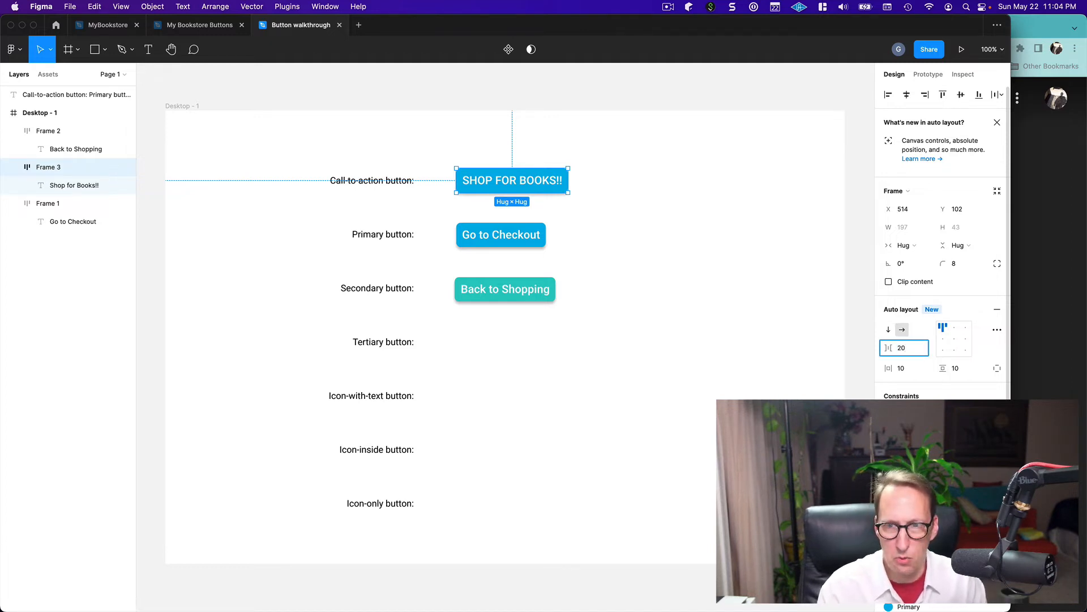
pyautogui.press('BackSpace')
pyautogui.press('BackSpace')
pyautogui.write('10')
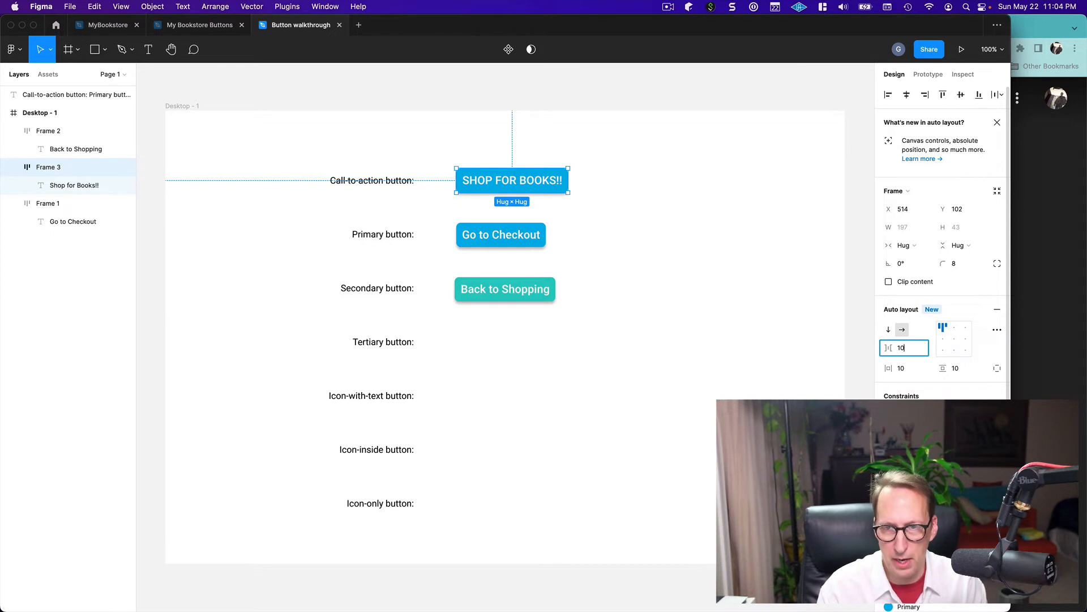
# Set the call-to-action button's horizontal and vertical auto layout padding to 20 each, and deselect it
pyautogui.click(899, 370)
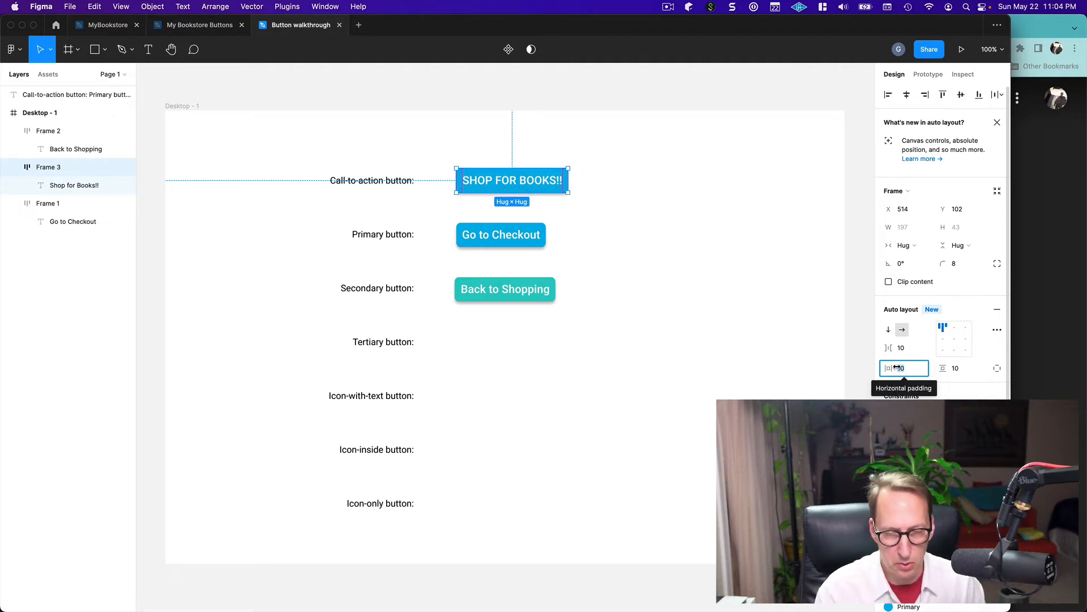
pyautogui.write('20')
pyautogui.press('Tab')
pyautogui.write('20')
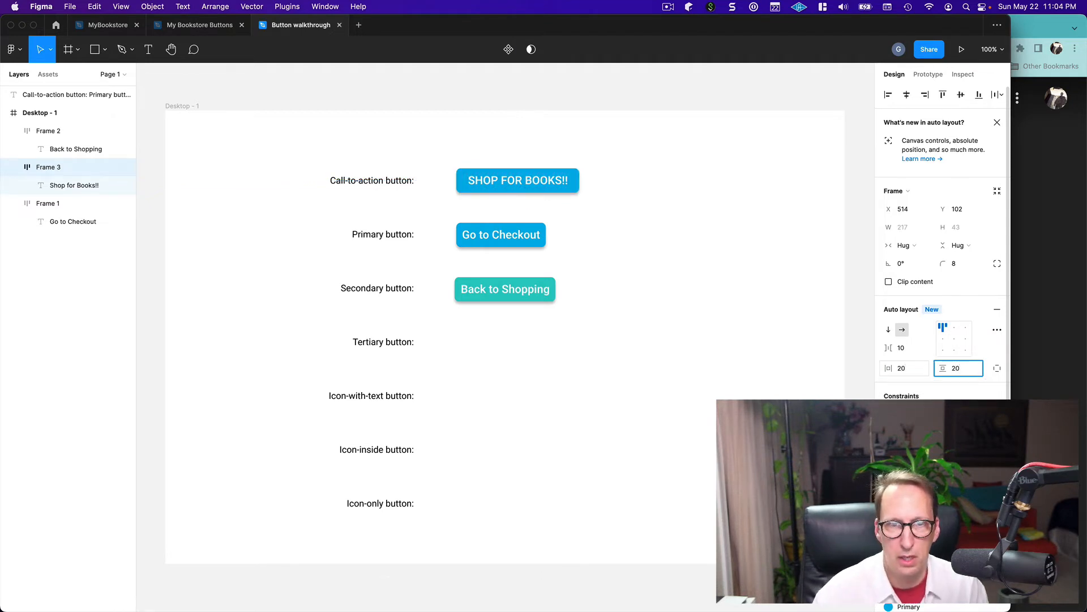
pyautogui.press('Tab')
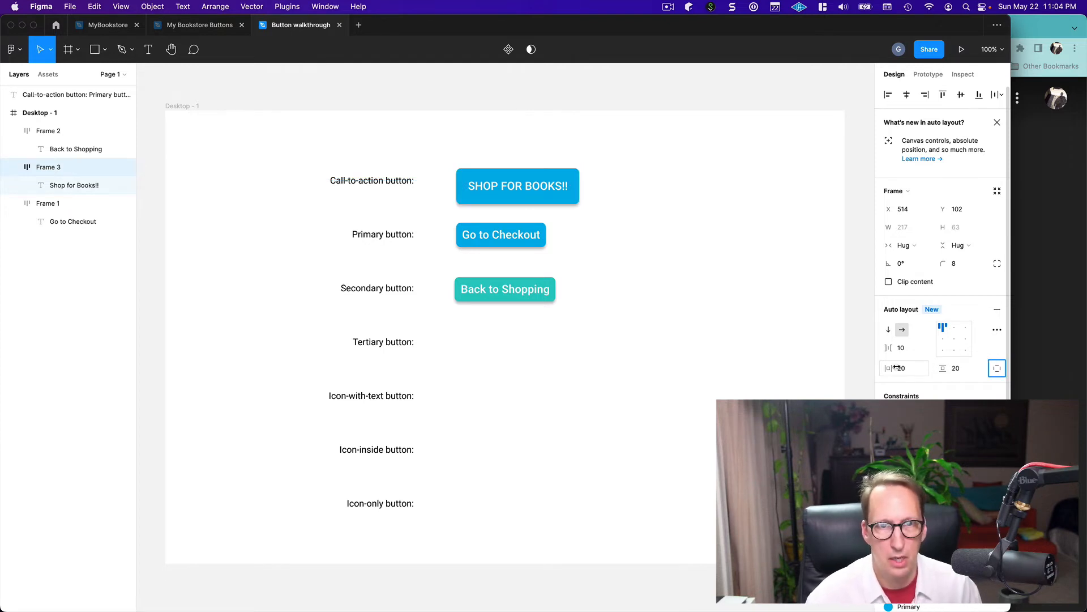
pyautogui.click(697, 327)
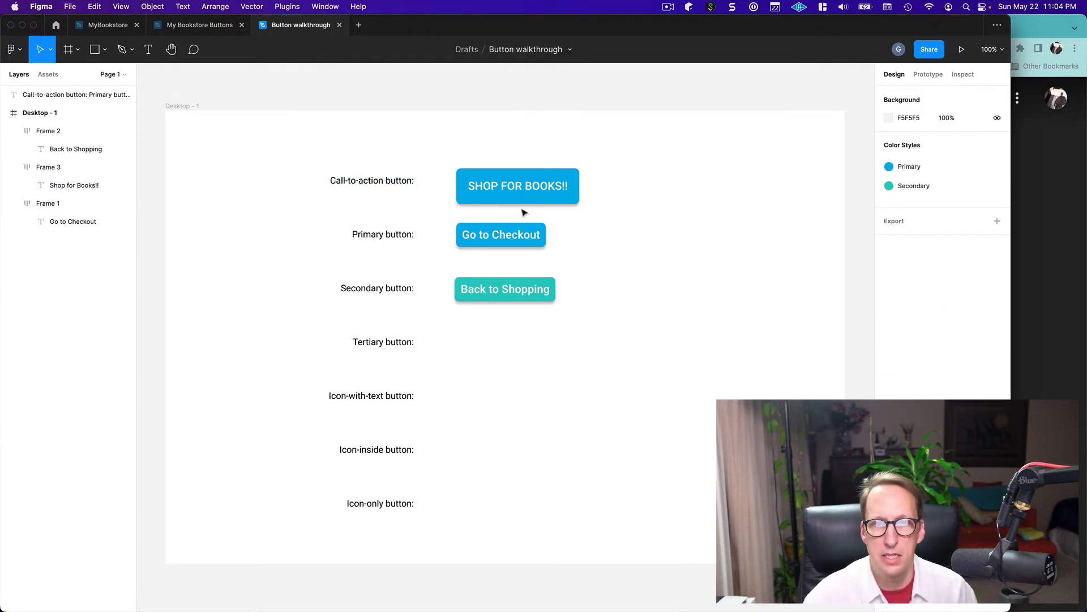
# Set the call-to-action button's corner radius to 4 and move the button to about X 511, Y 82
pyautogui.click(510, 194)
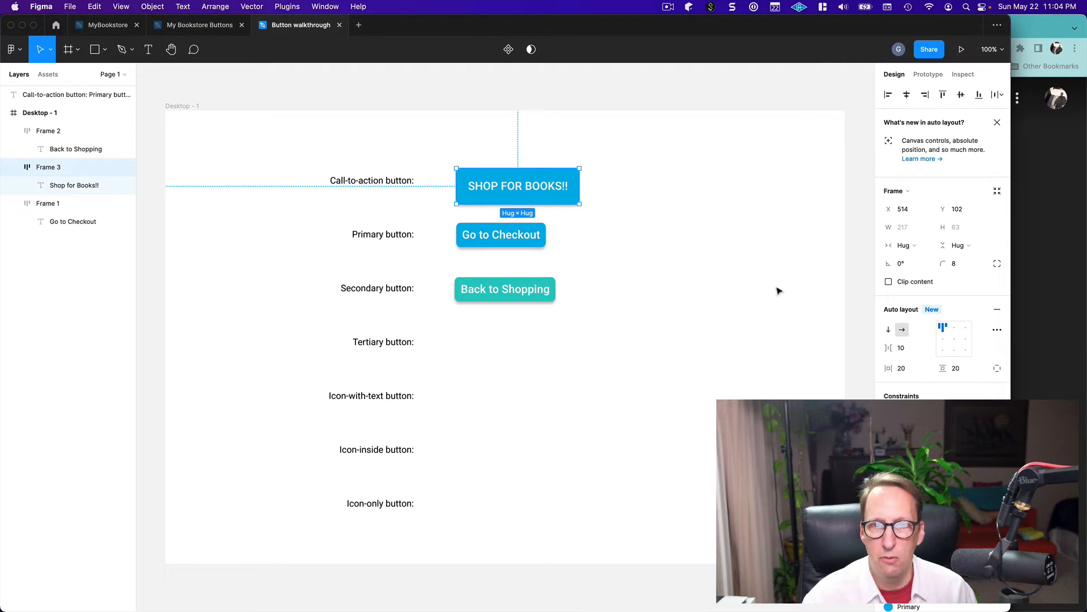
pyautogui.click(955, 267)
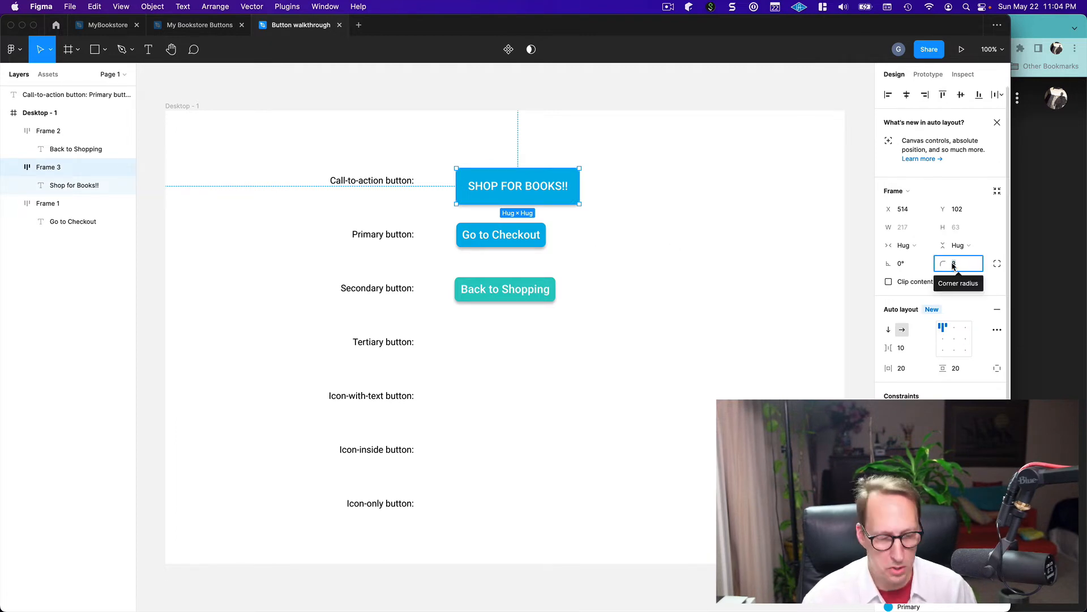
pyautogui.write('4')
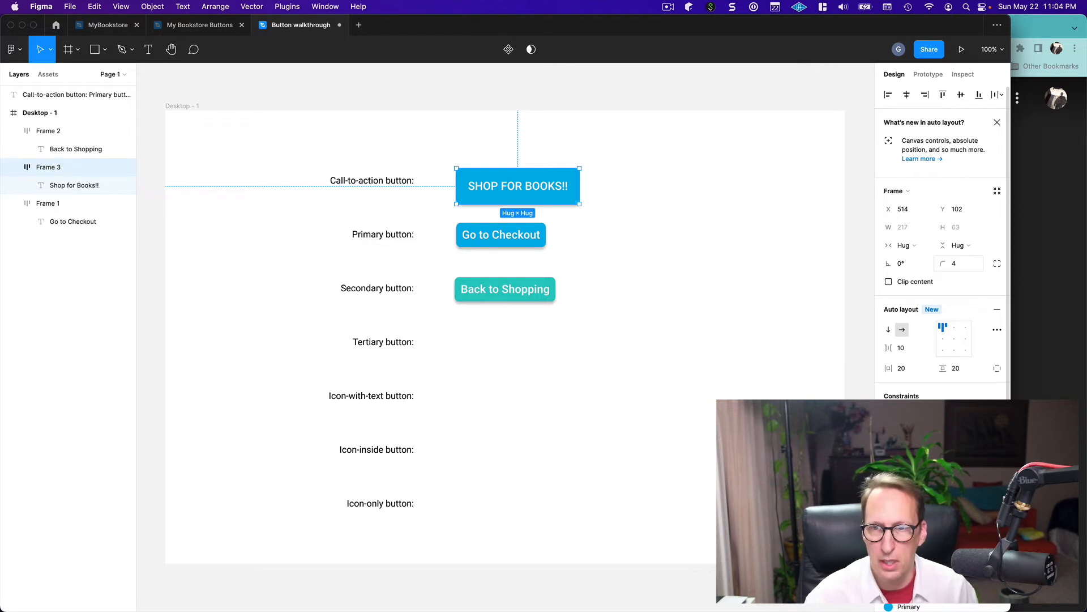
pyautogui.click(638, 347)
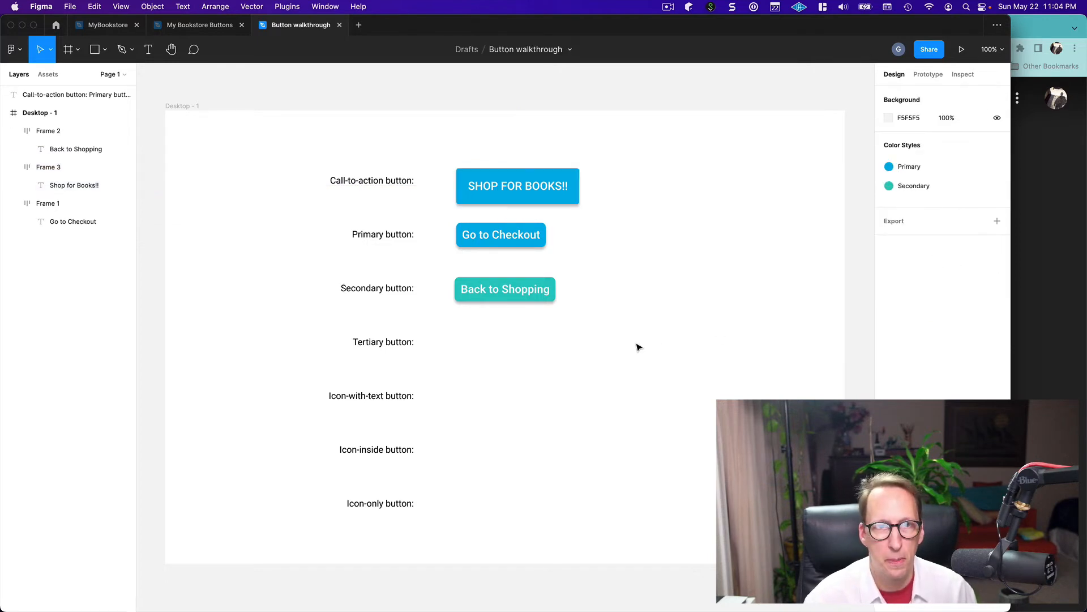
pyautogui.moveTo(552, 202); pyautogui.dragTo(545, 193)
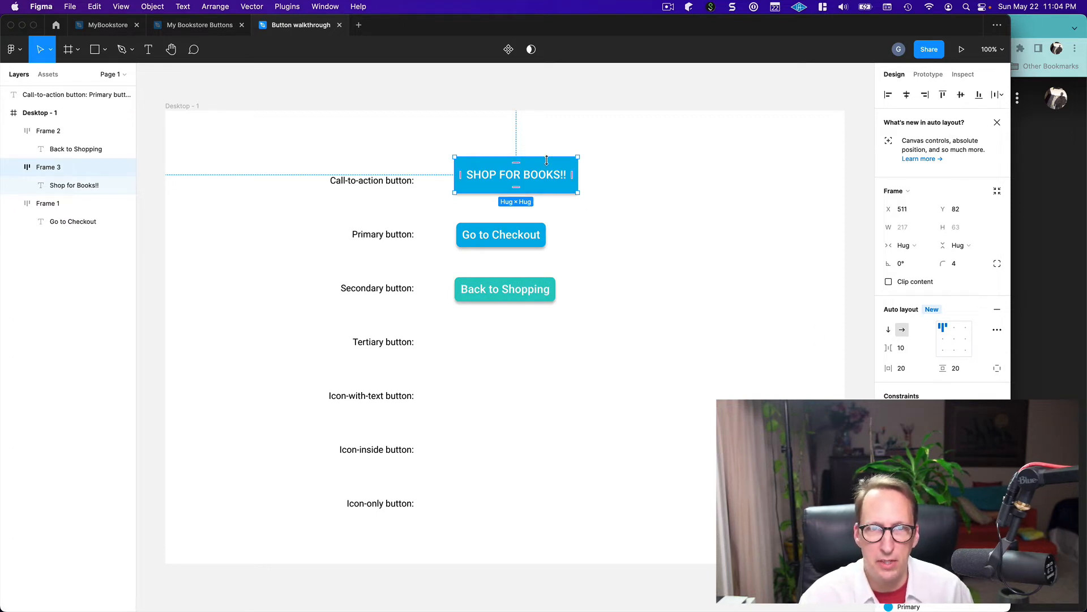
pyautogui.click(624, 243)
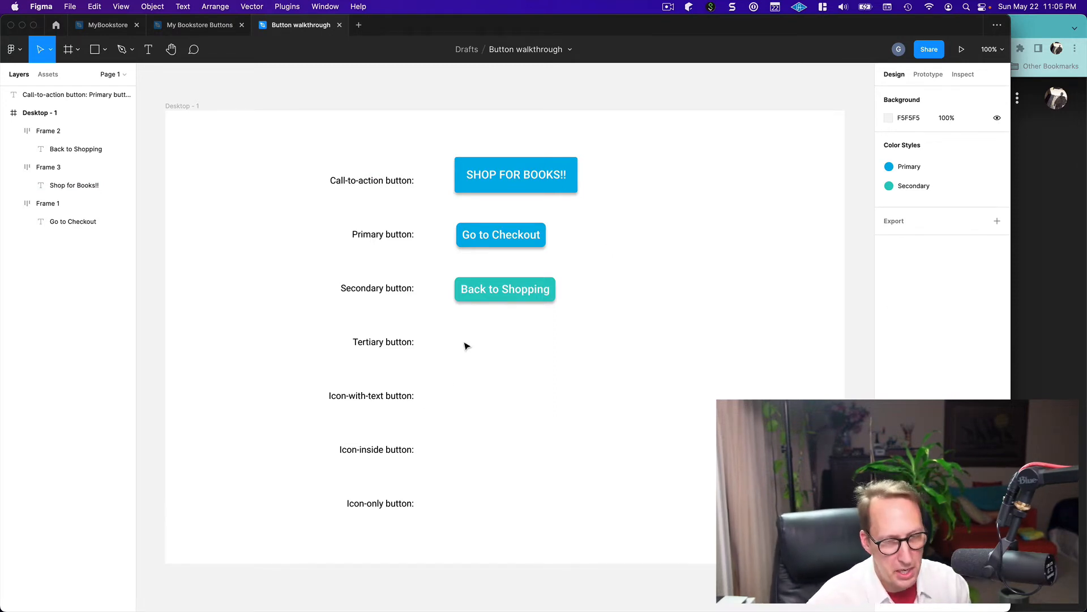
# Check the tertiary examples in the reference slide, and place a copy of the "Back to Shopping" button beside the tertiary label at about X 511, Y 385
pyautogui.press('super+Tab')
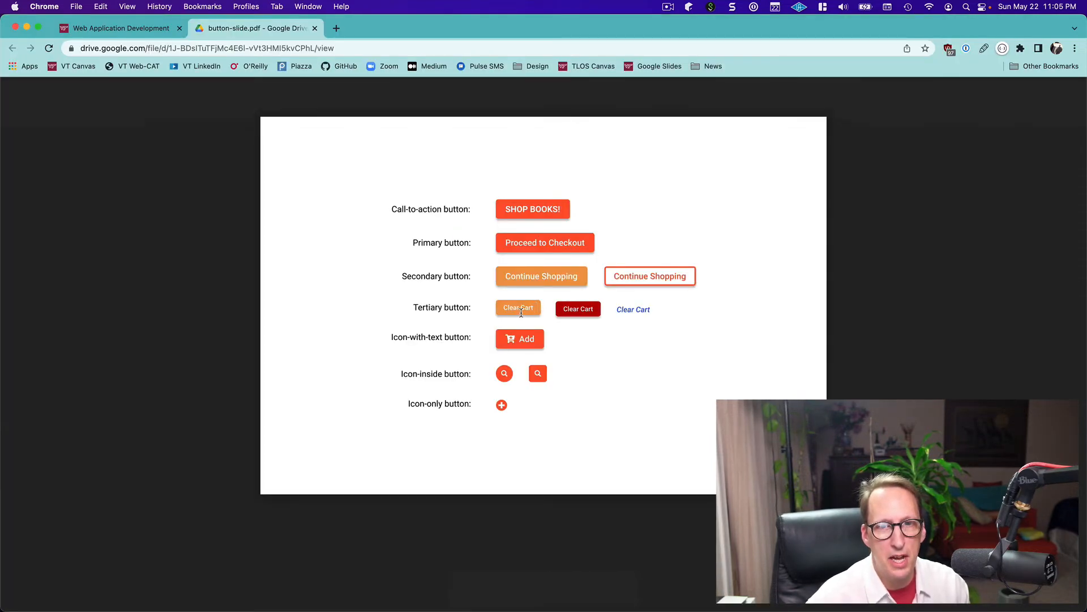
pyautogui.press('super+Tab')
pyautogui.click(508, 302)
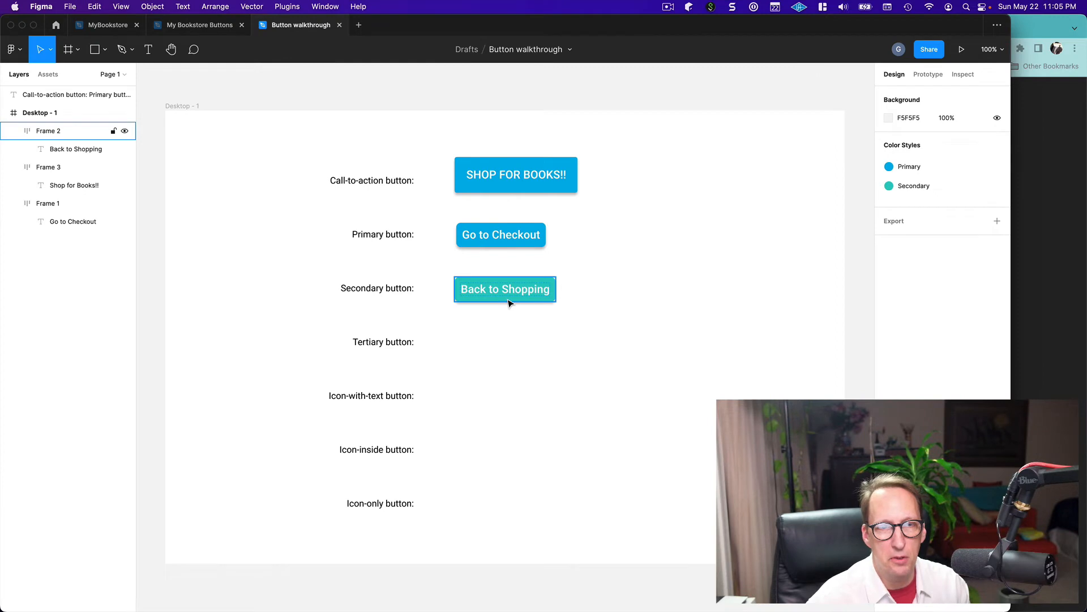
pyautogui.press('super+Tab')
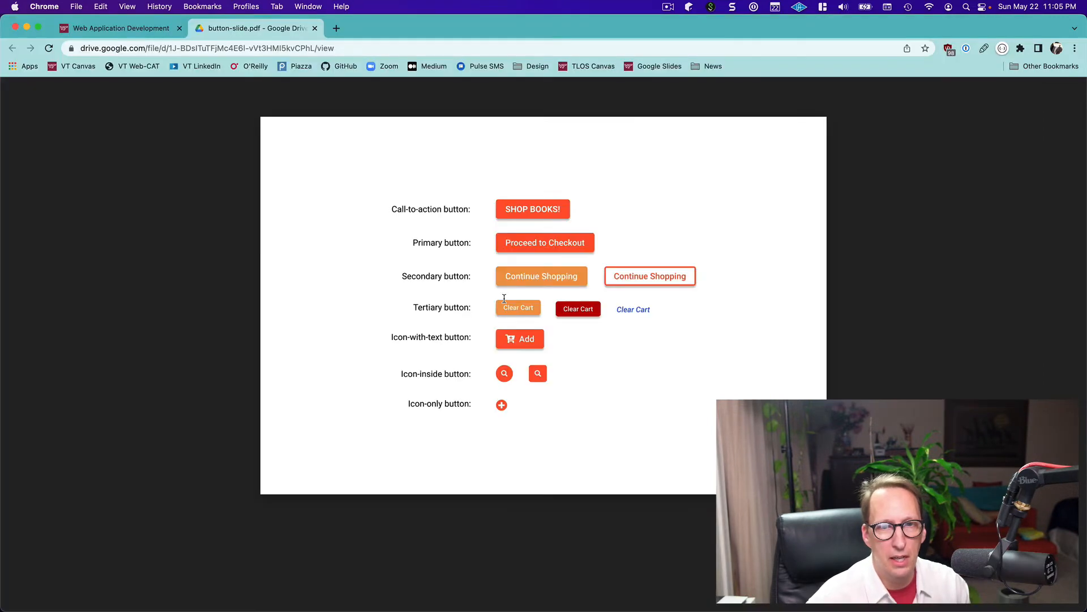
pyautogui.press('super+Tab')
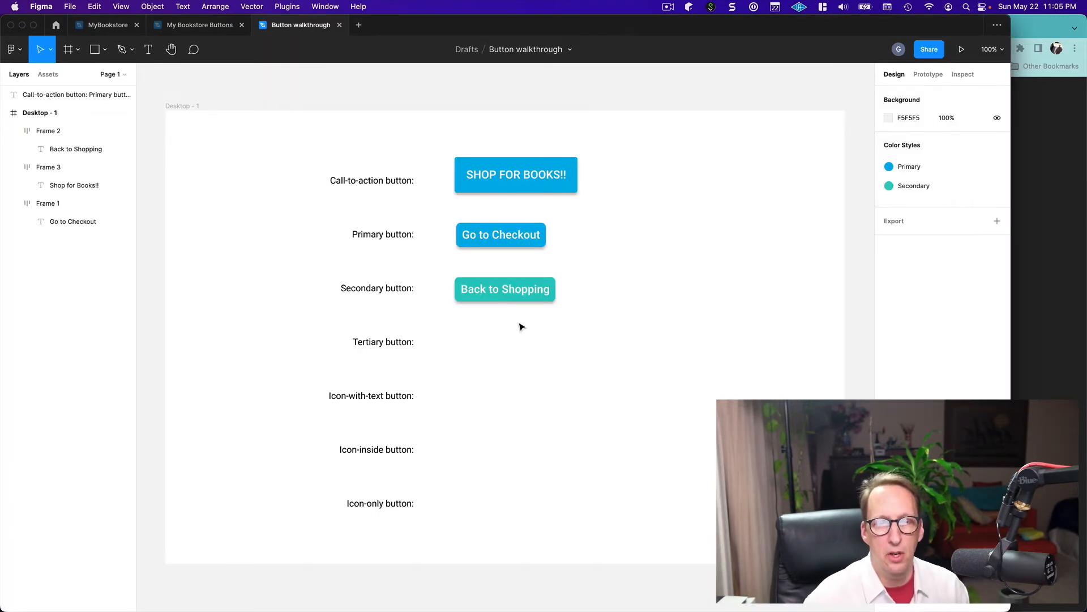
pyautogui.click(509, 294)
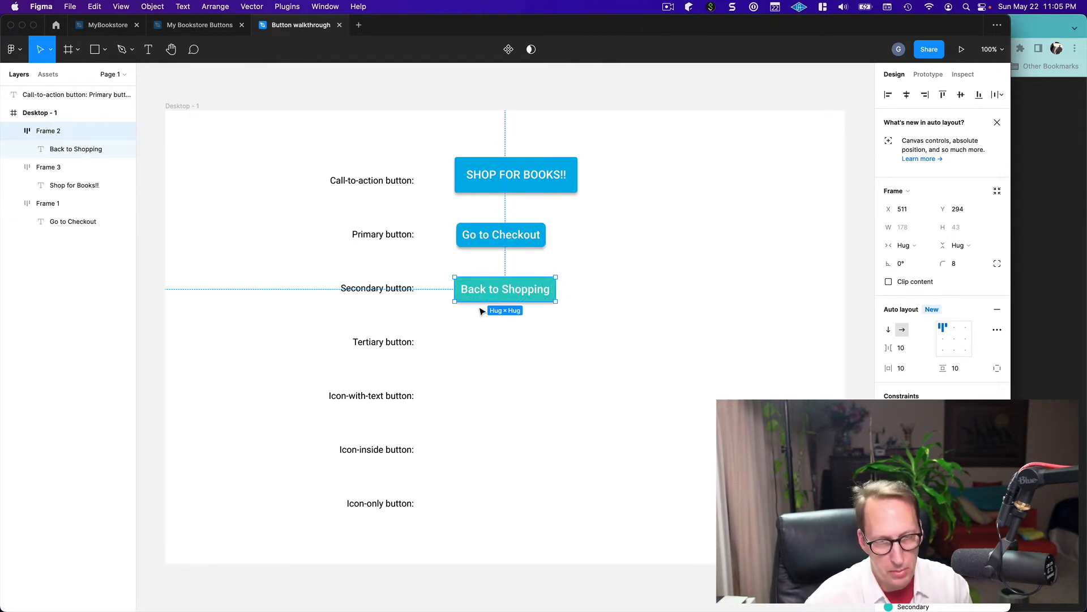
pyautogui.press('super+v')
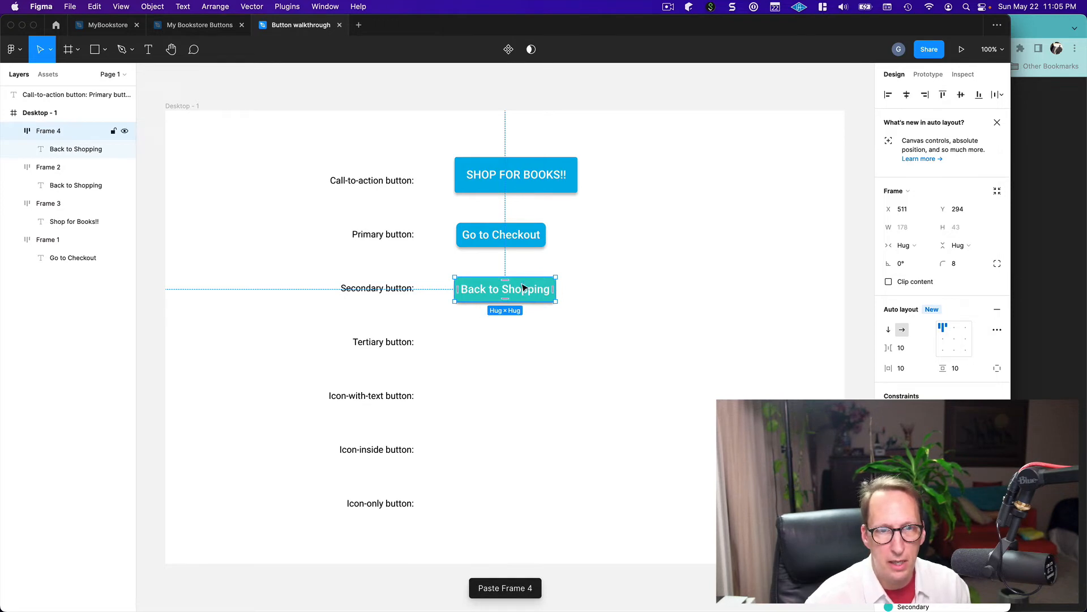
pyautogui.moveTo(524, 287); pyautogui.dragTo(522, 339)
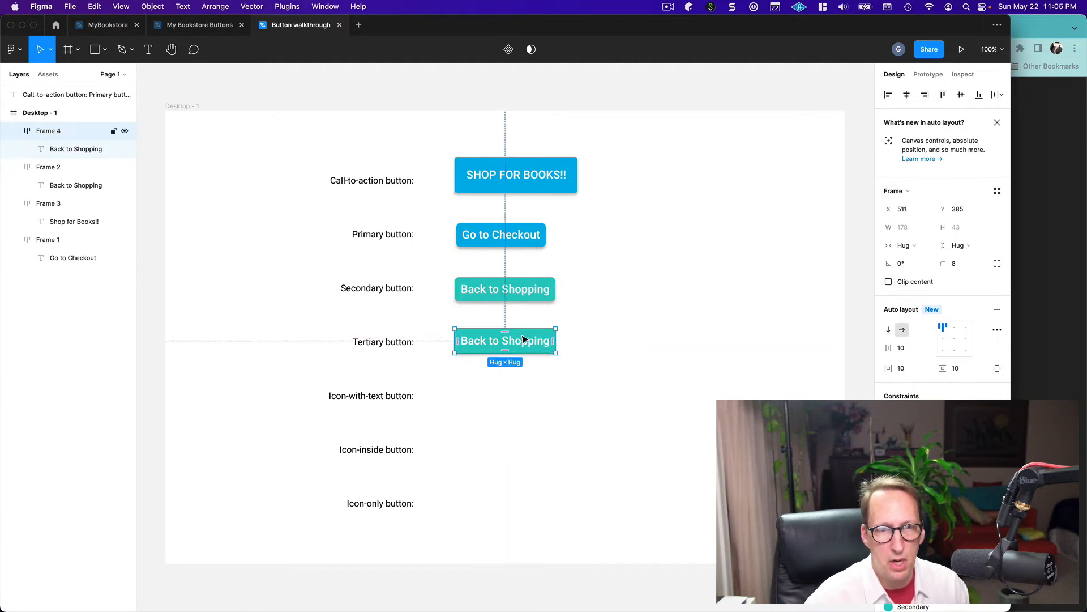
# Set the font size of the tertiary button's "Back to Shopping" text to 16
pyautogui.doubleClick(481, 342)
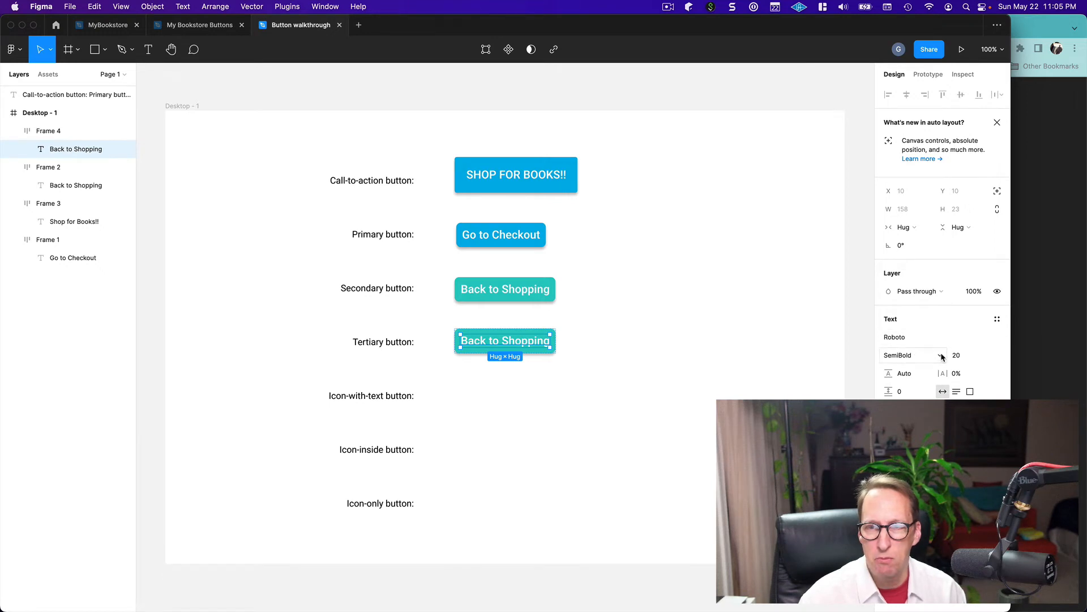
pyautogui.click(986, 357)
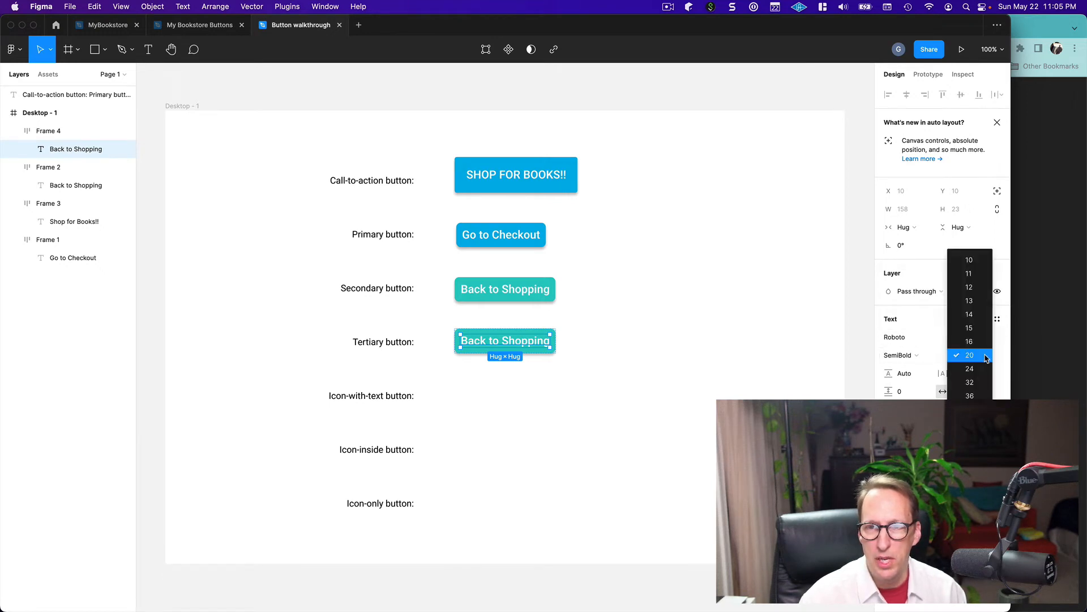
pyautogui.click(970, 342)
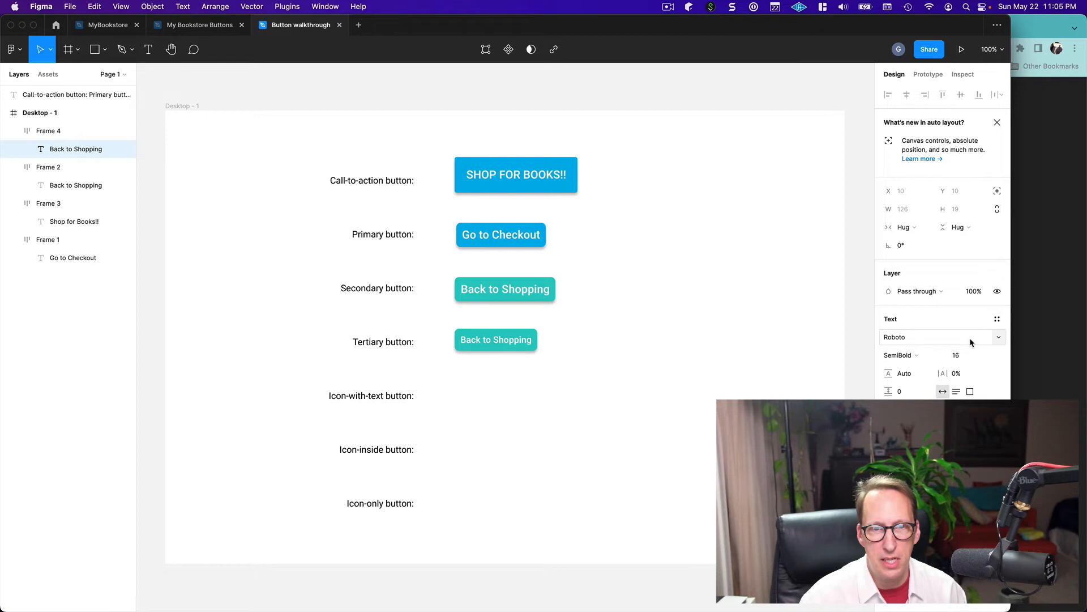
# Try the Regular font weight on the tertiary button's text, return it to SemiBold, and deselect it
pyautogui.click(939, 356)
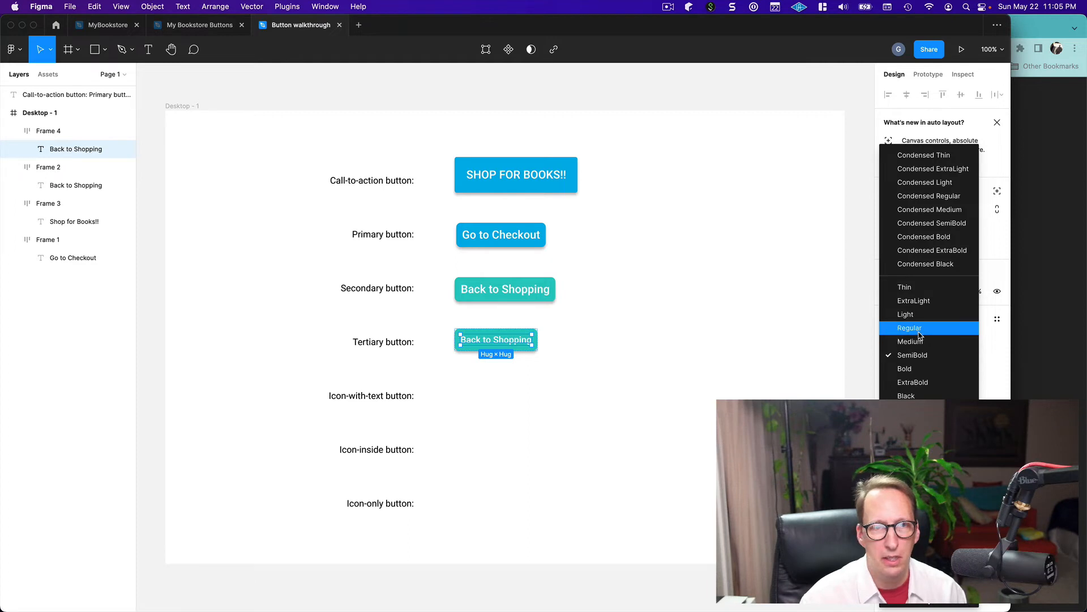
pyautogui.click(911, 329)
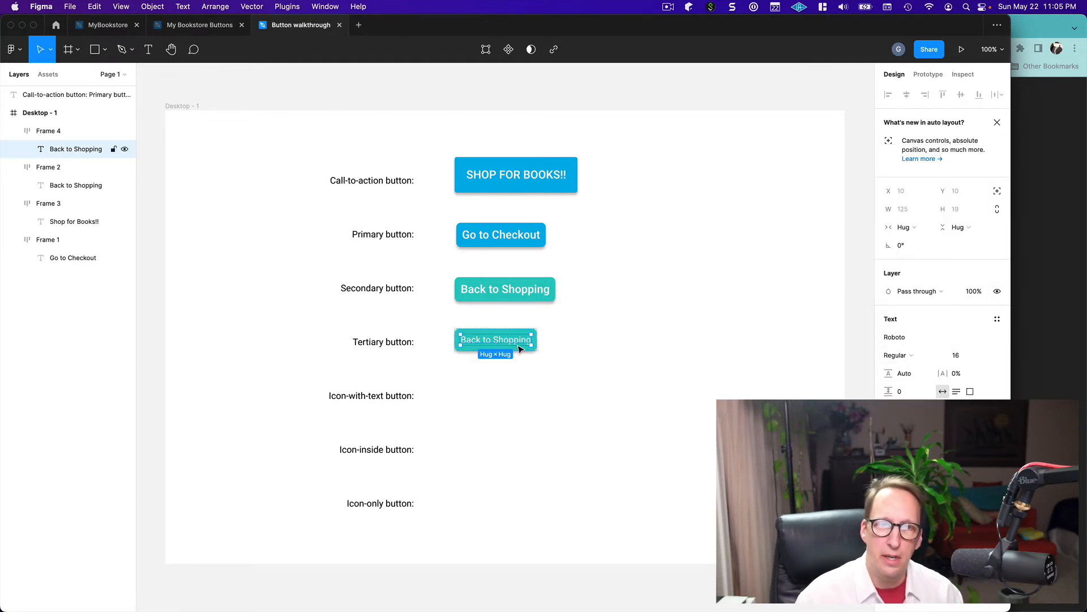
pyautogui.click(935, 358)
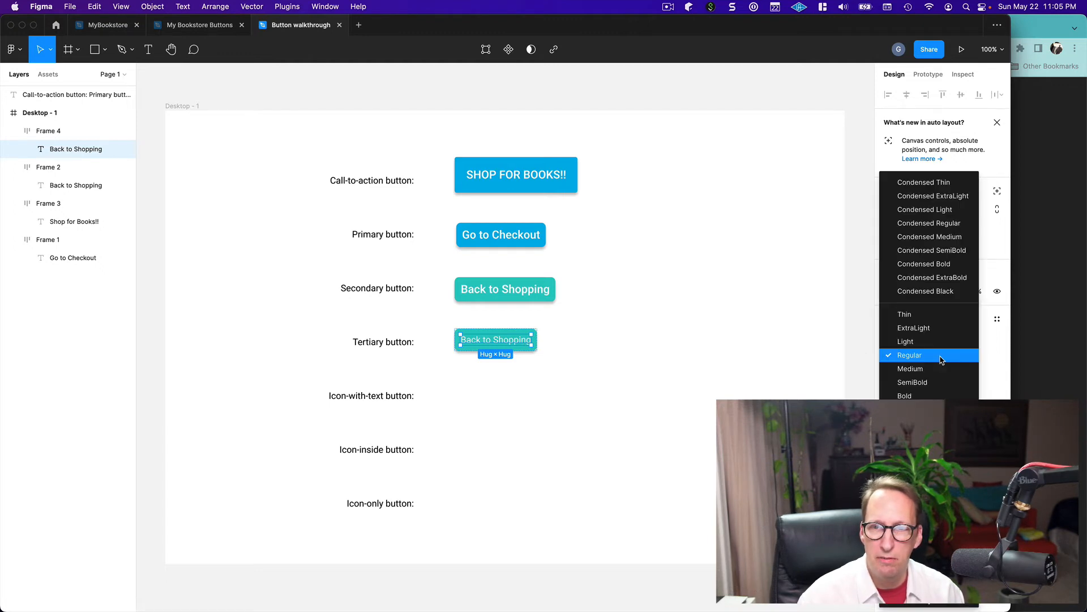
pyautogui.click(916, 383)
pyautogui.click(730, 386)
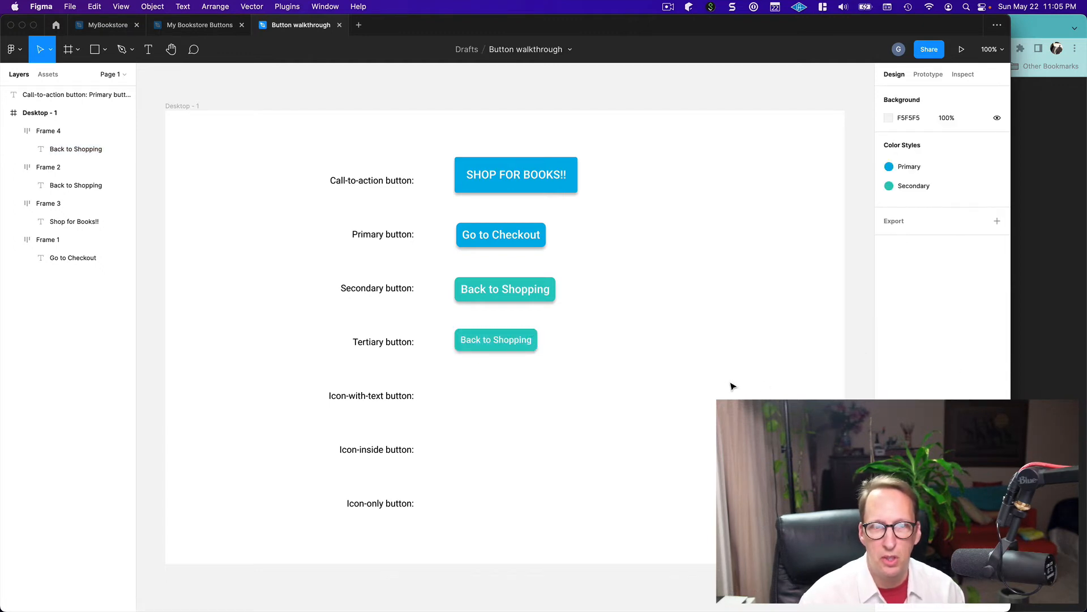
# Set the tertiary button's horizontal and vertical auto layout padding to 6 each, and deselect it
pyautogui.click(506, 351)
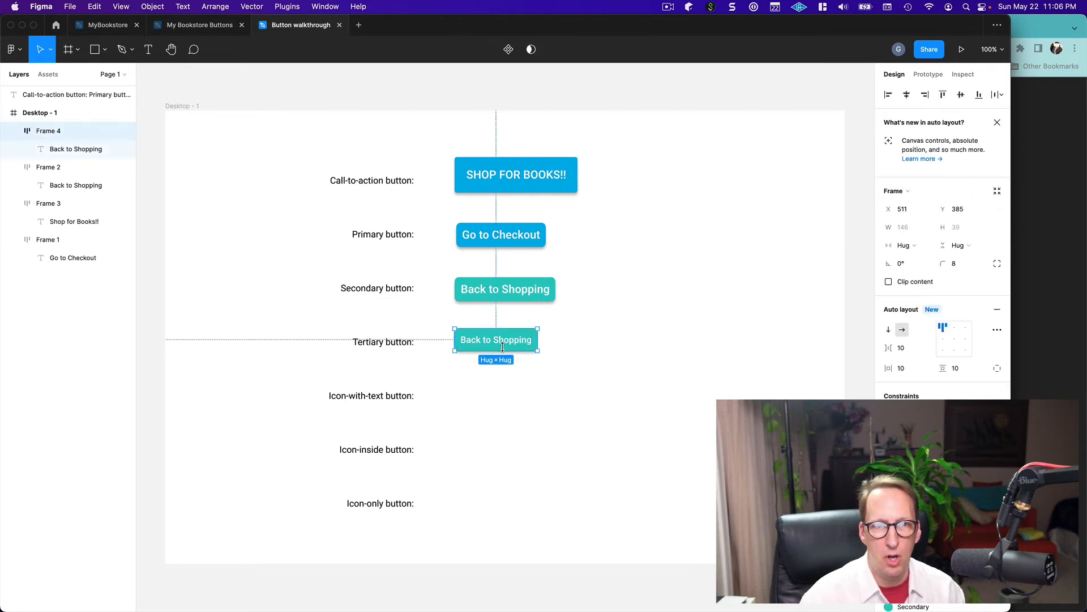
pyautogui.click(901, 369)
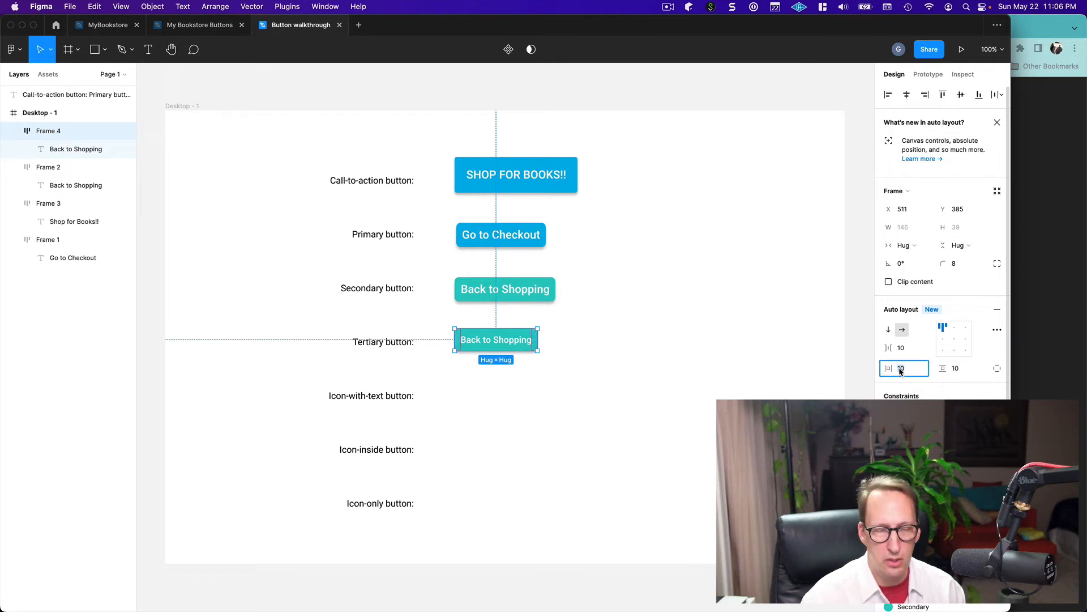
pyautogui.write('6')
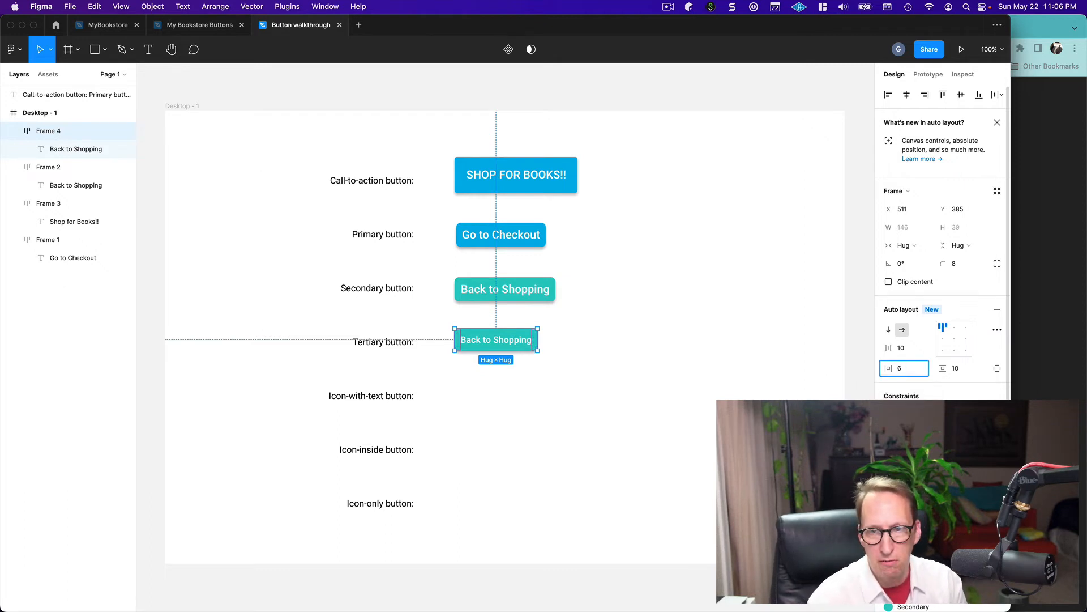
pyautogui.press('Tab')
pyautogui.press('Return')
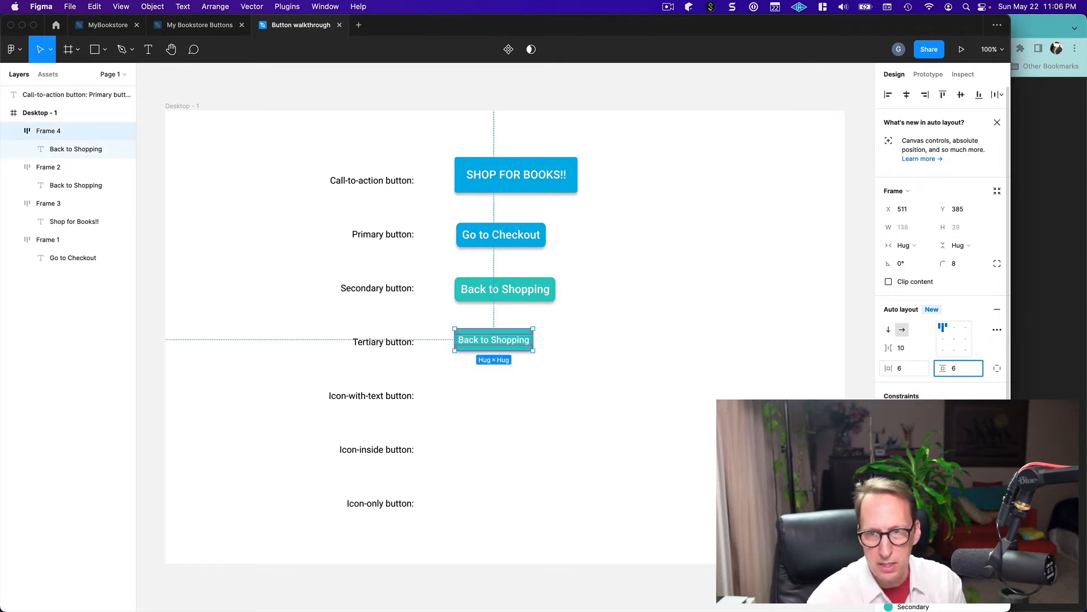
pyautogui.click(705, 402)
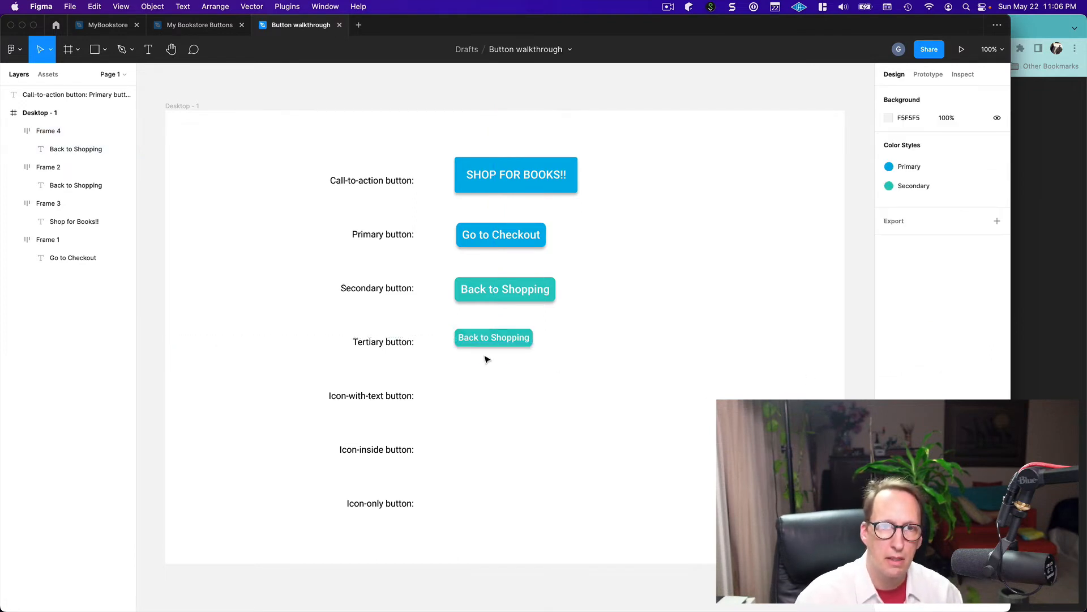
pyautogui.click(670, 7)
pyautogui.click(674, 48)
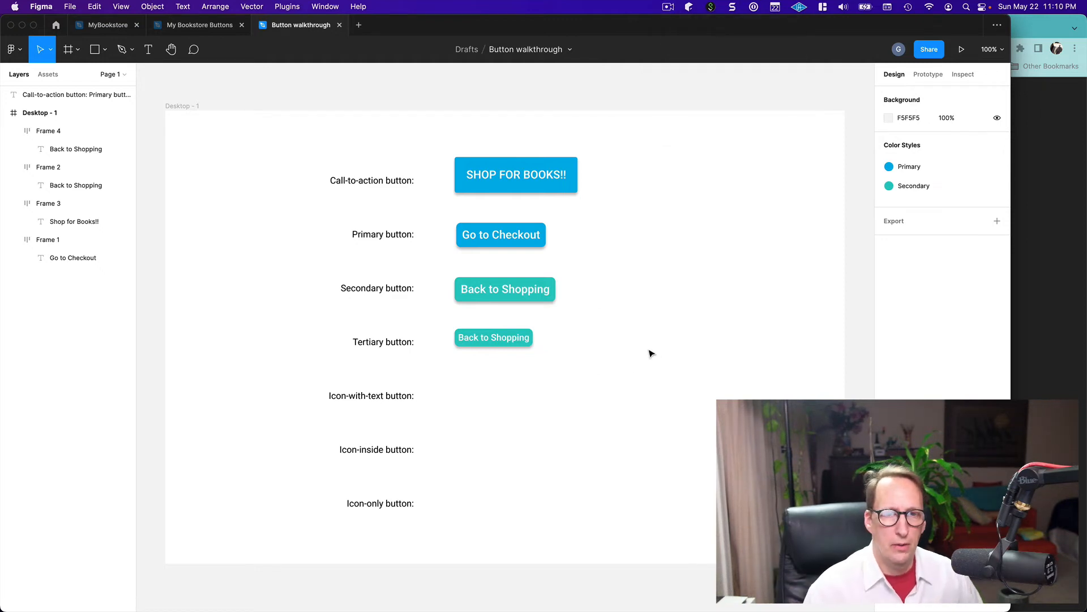
pyautogui.click(463, 335)
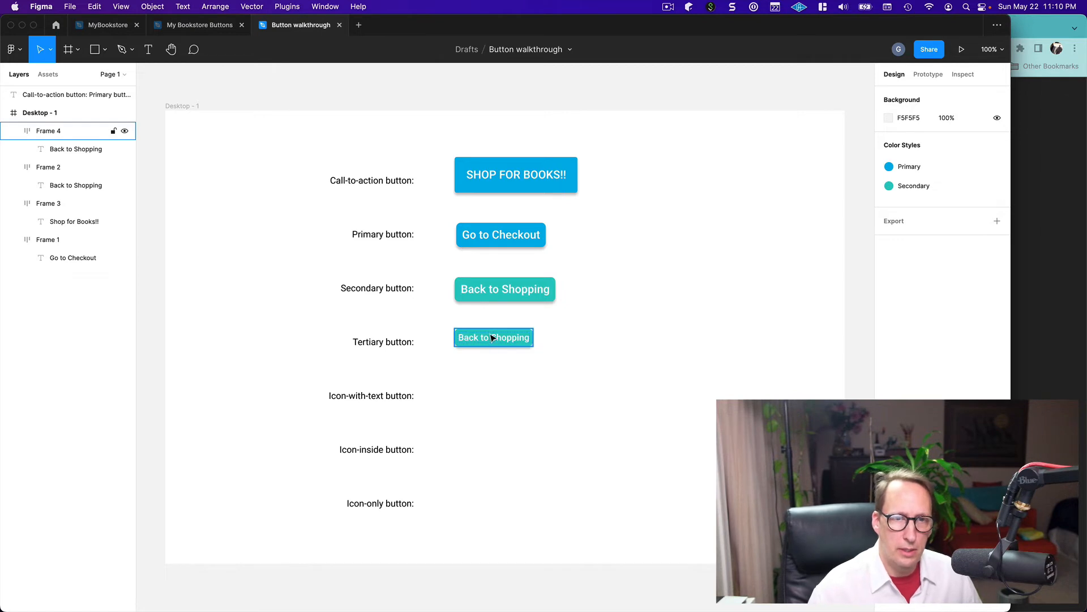
pyautogui.click(483, 358)
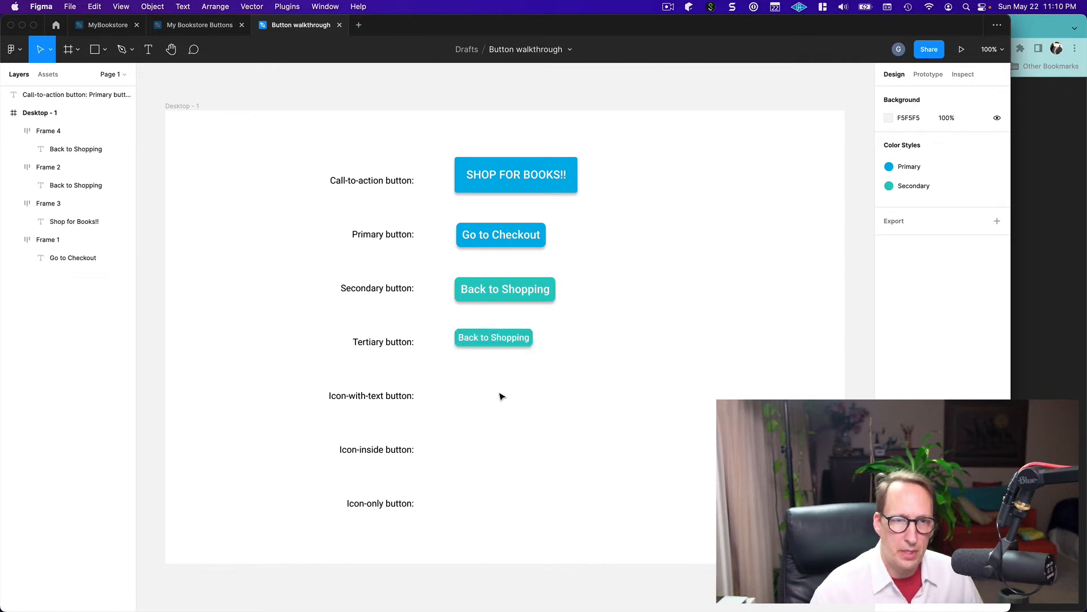
# Set the tertiary button's corner radius to 6 and its horizontal auto layout padding to 10, and deselect it
pyautogui.click(483, 347)
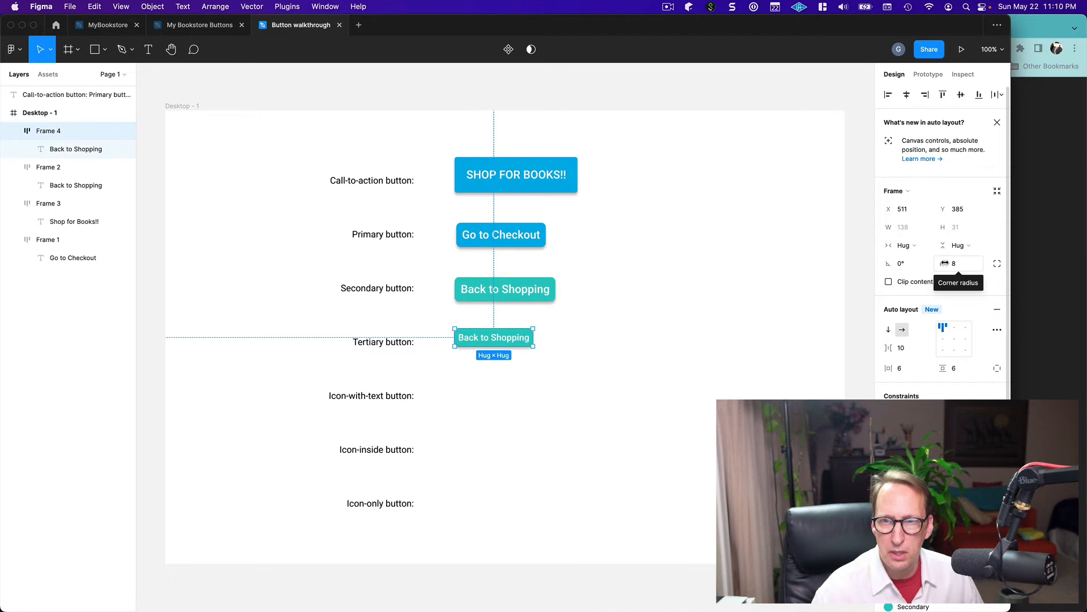
pyautogui.moveTo(945, 263); pyautogui.dragTo(927, 267)
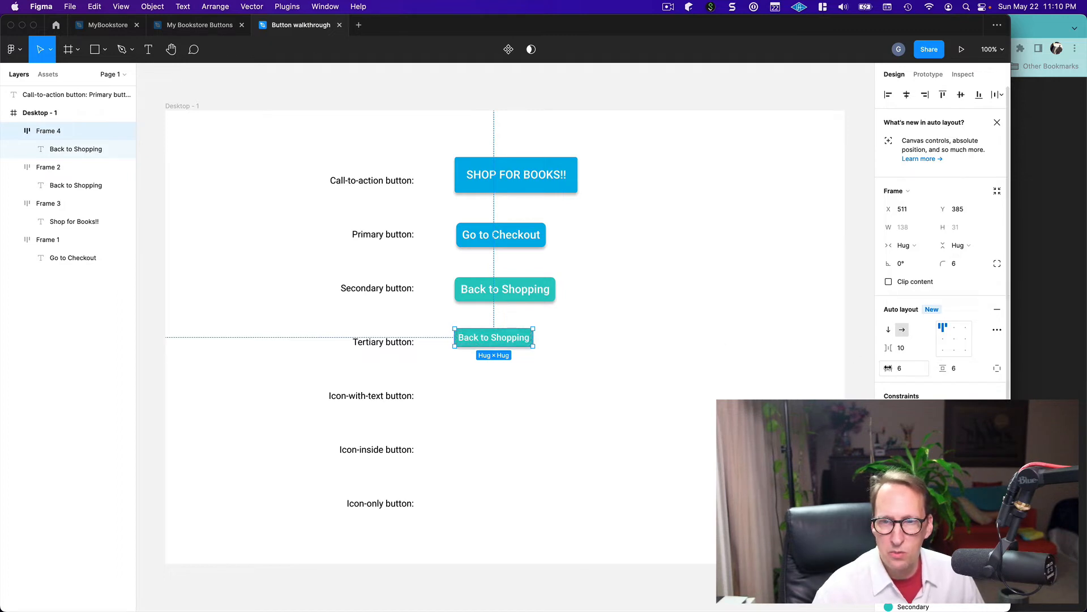
pyautogui.click(900, 370)
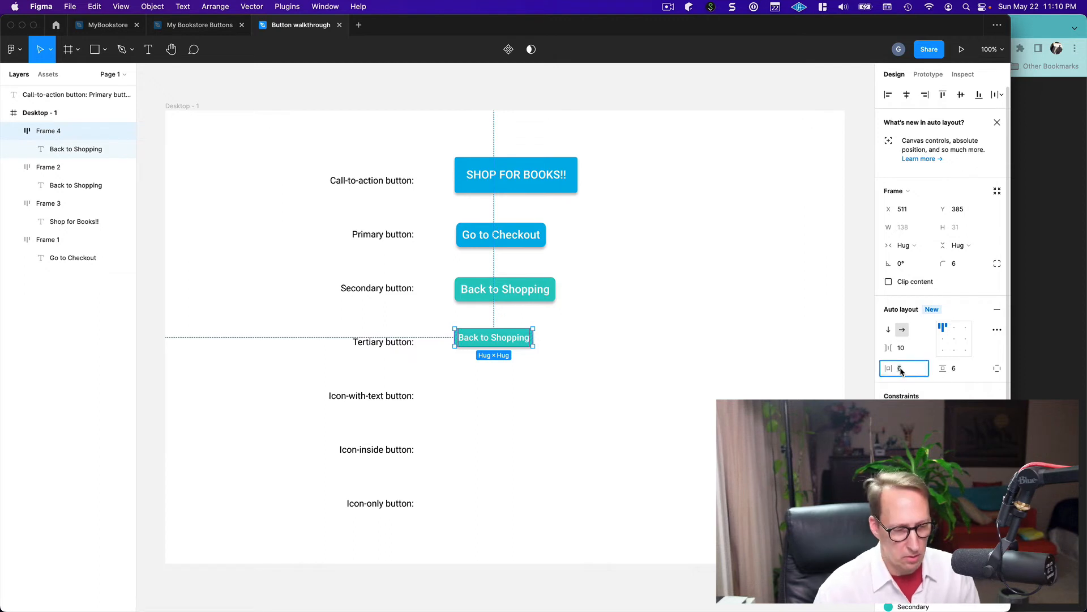
pyautogui.write('10')
pyautogui.press('Return')
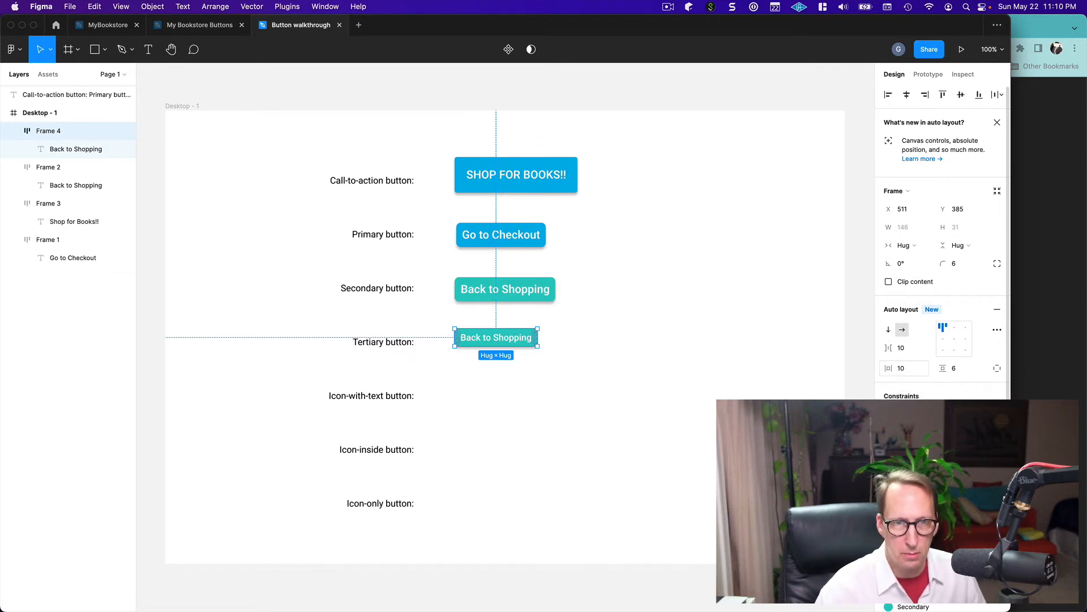
pyautogui.click(667, 420)
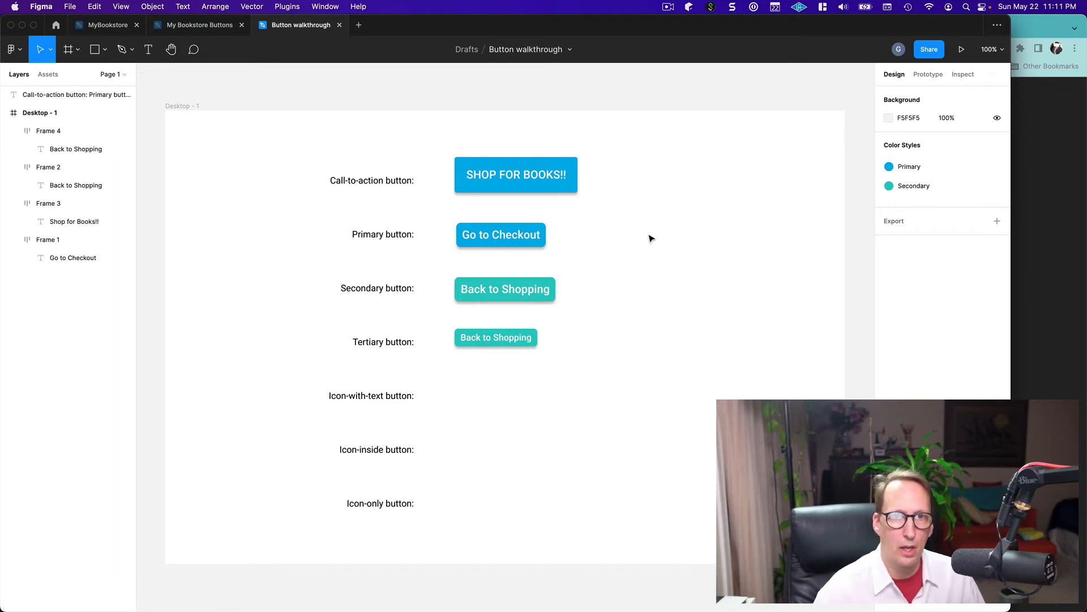
pyautogui.click(496, 238)
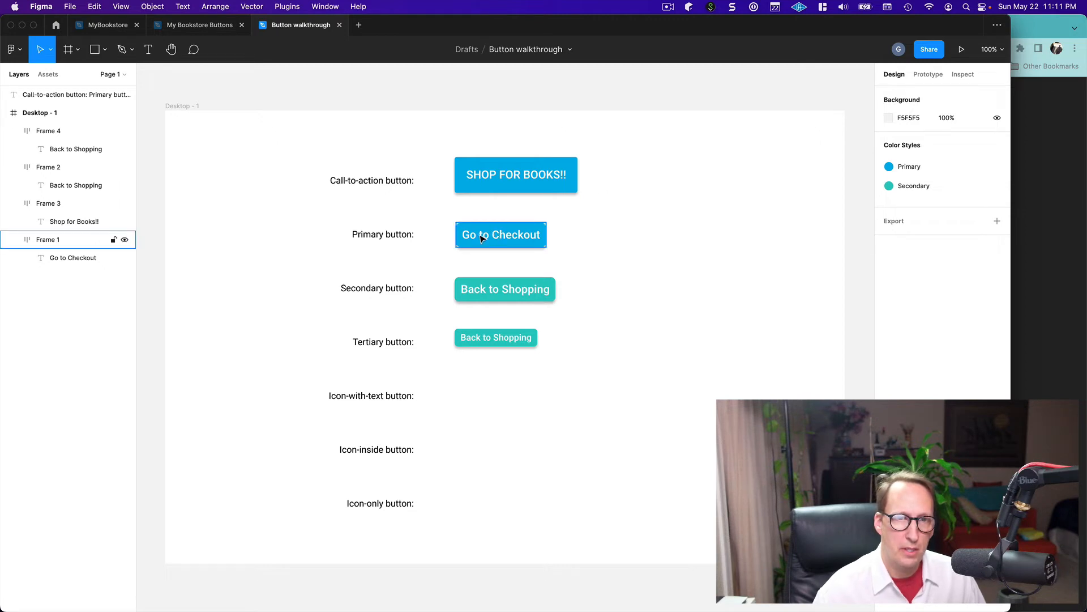
pyautogui.click(577, 245)
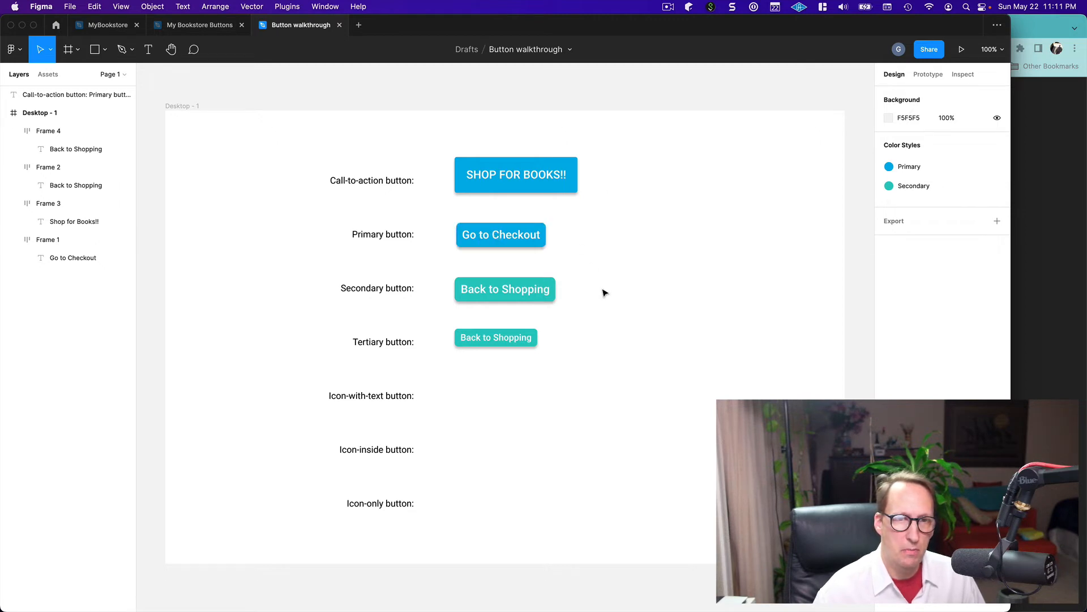
pyautogui.click(491, 301)
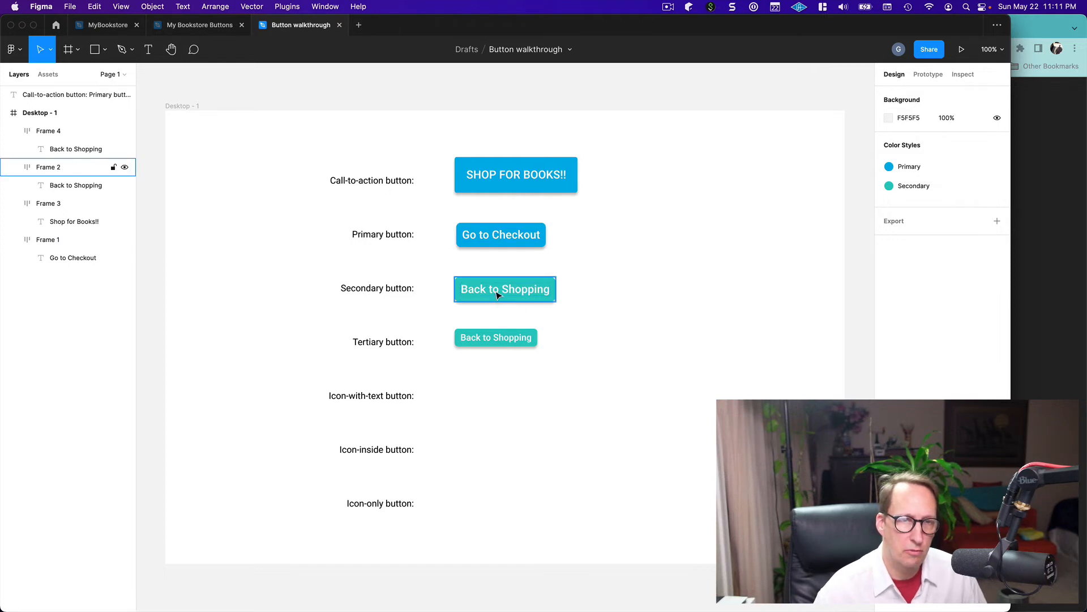
pyautogui.click(289, 250)
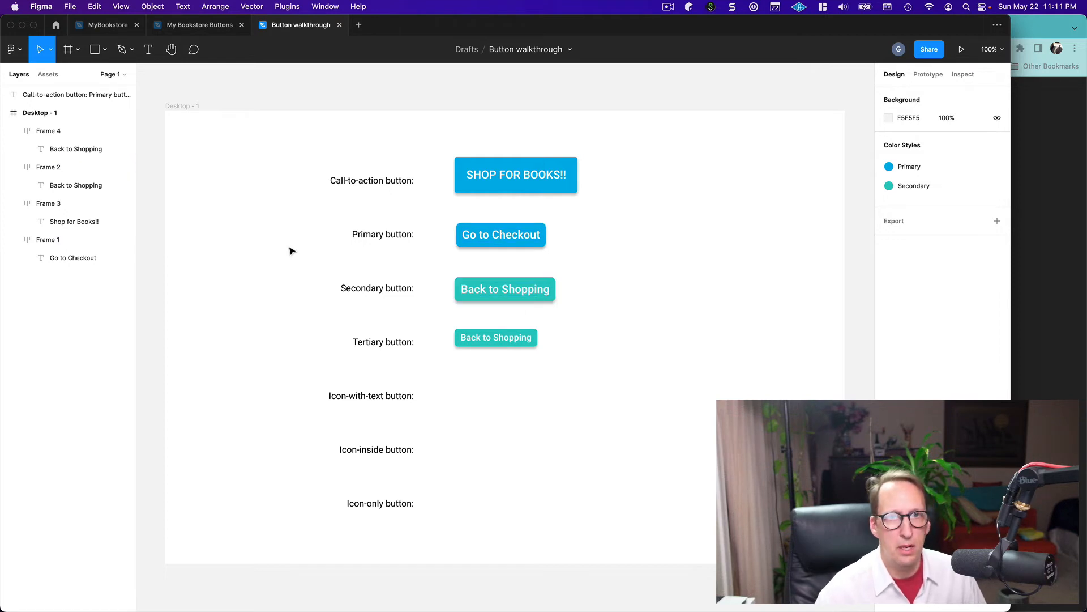
# Check the call-to-action button text against its background with the Contrast plugin, and close the plugin
pyautogui.click(286, 6)
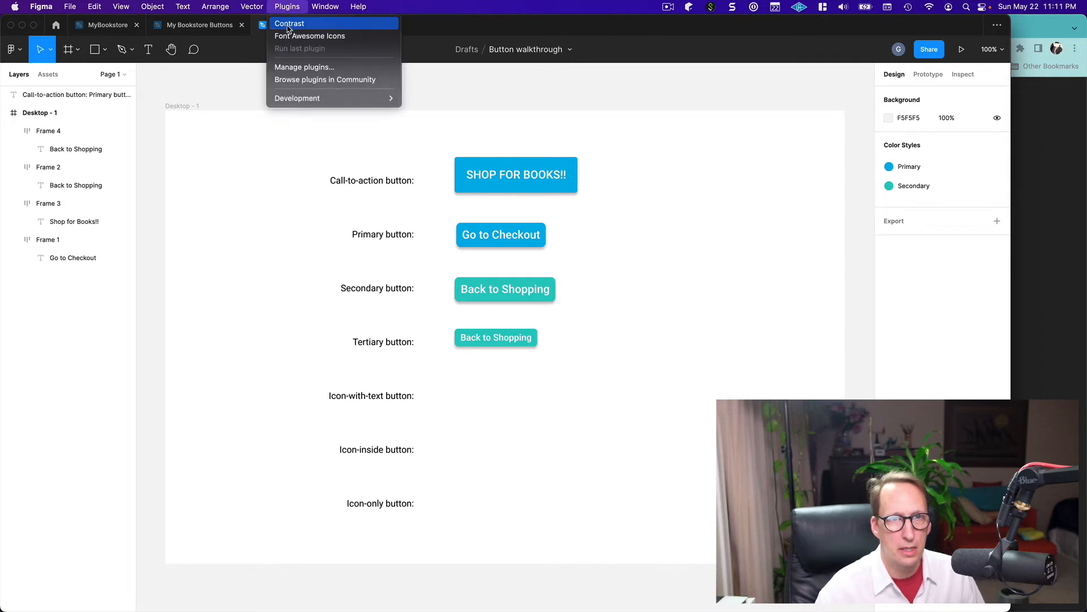
pyautogui.click(289, 26)
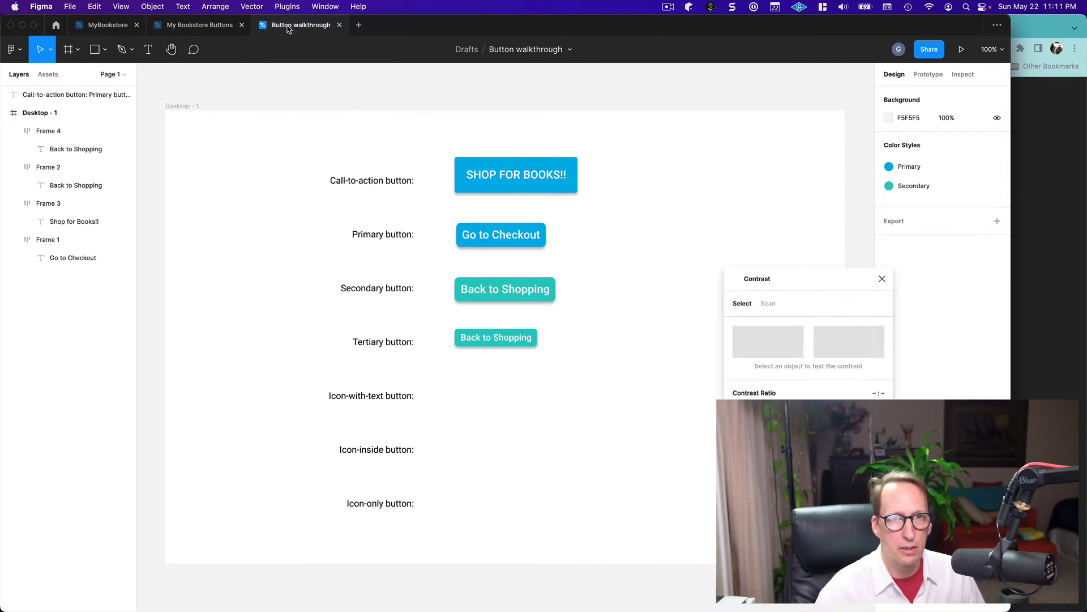
pyautogui.doubleClick(509, 180)
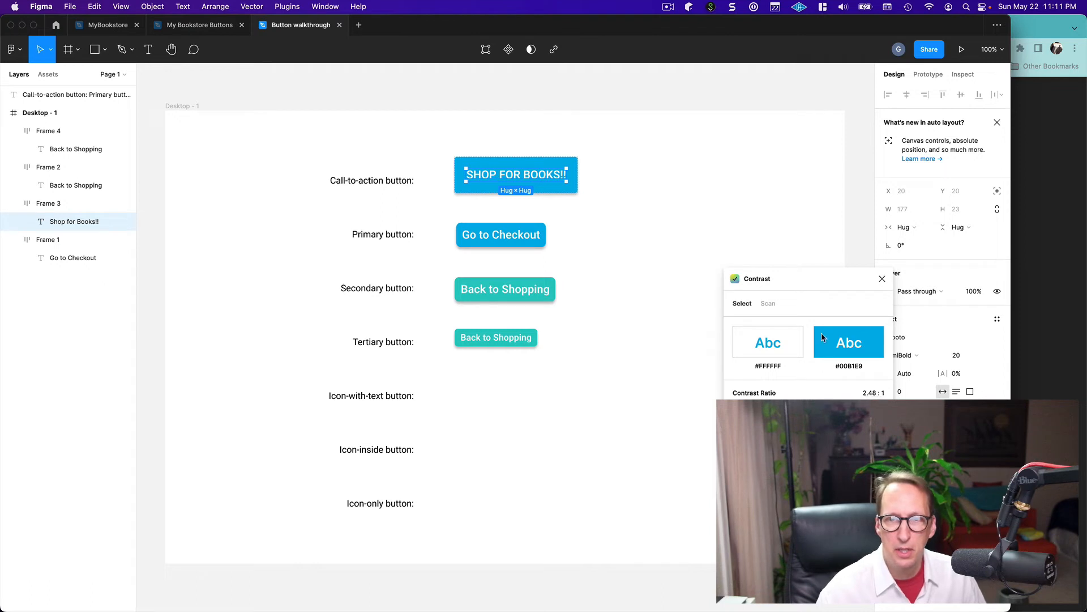
pyautogui.moveTo(807, 278); pyautogui.dragTo(767, 173)
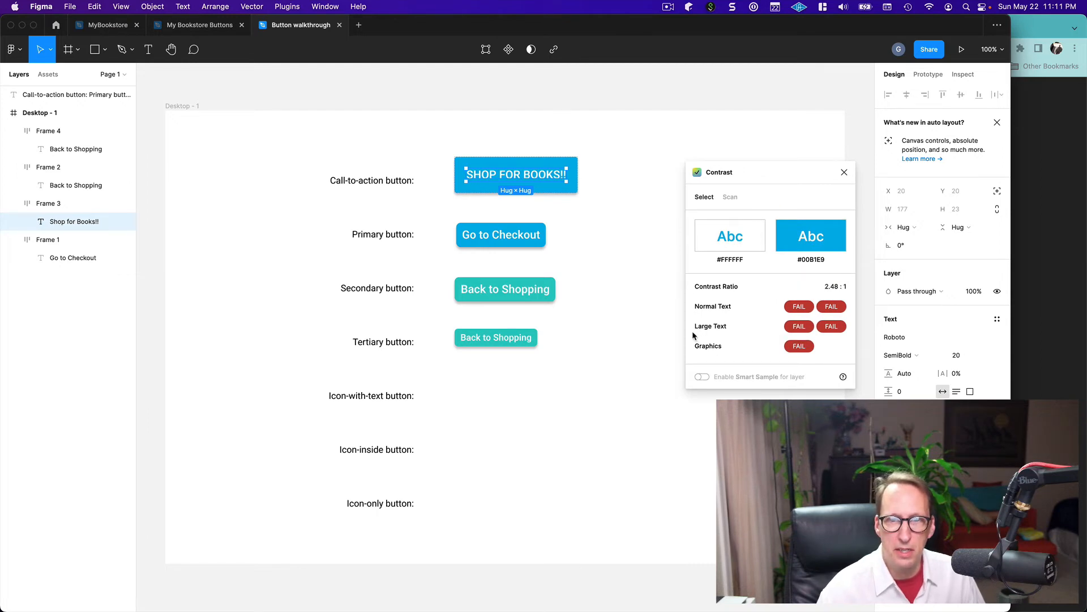
pyautogui.moveTo(716, 331)
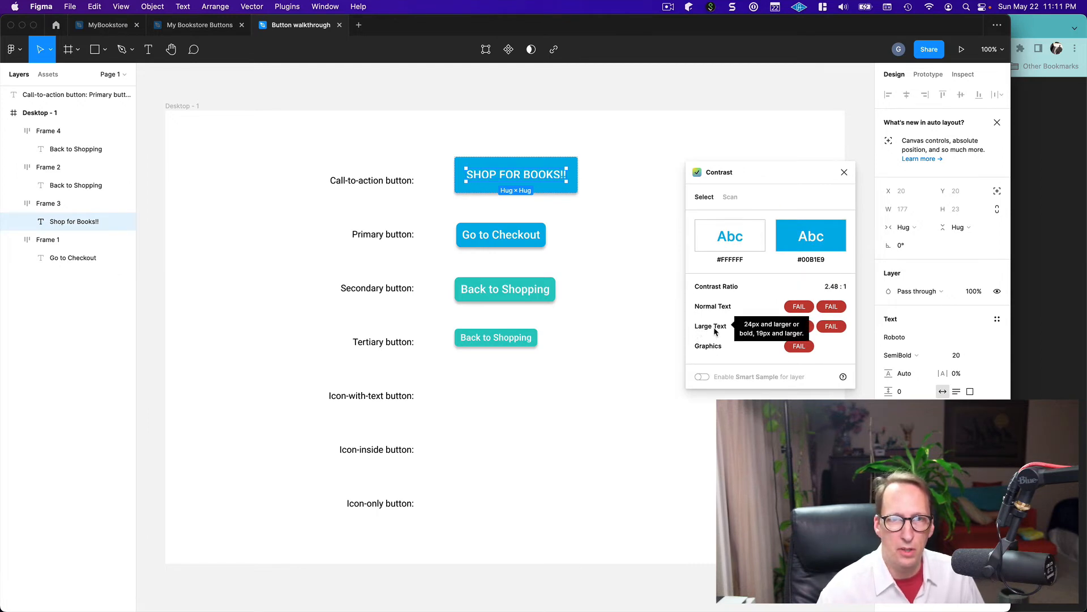
pyautogui.click(844, 175)
pyautogui.click(591, 223)
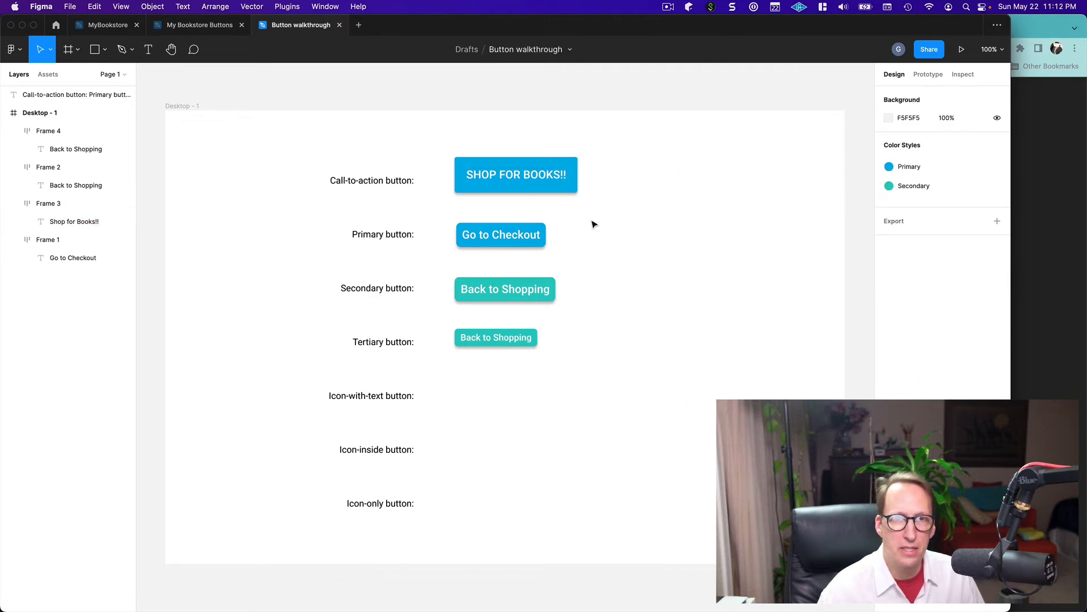
# Darken the Primary color style from the call-to-action button to hex 00A6DA, and deselect the button
pyautogui.click(554, 192)
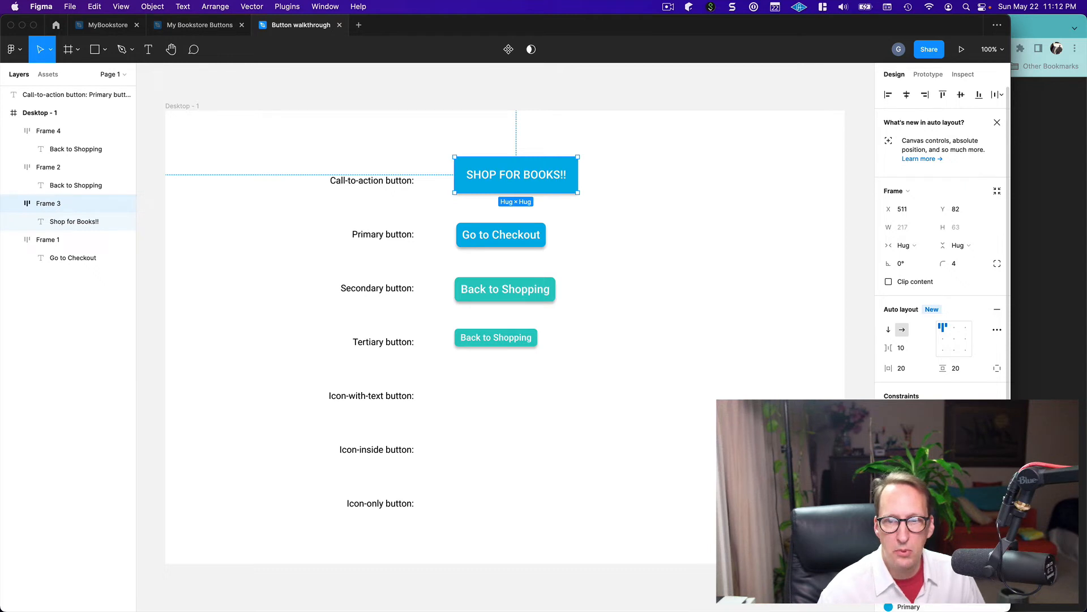
pyautogui.scroll(-5, 940, 244)
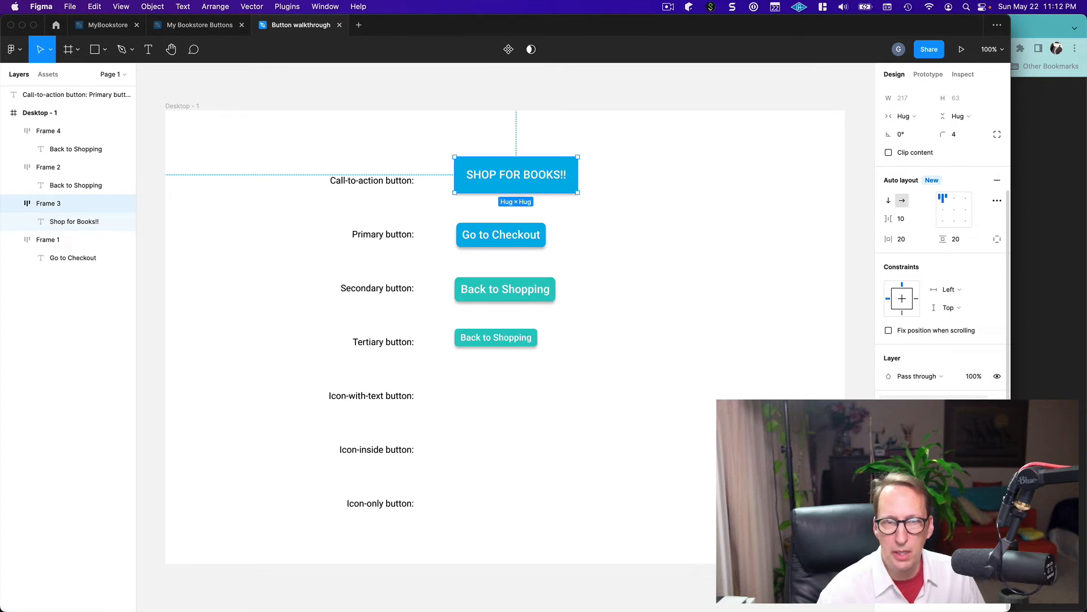
pyautogui.moveTo(803, 426); pyautogui.dragTo(702, 375)
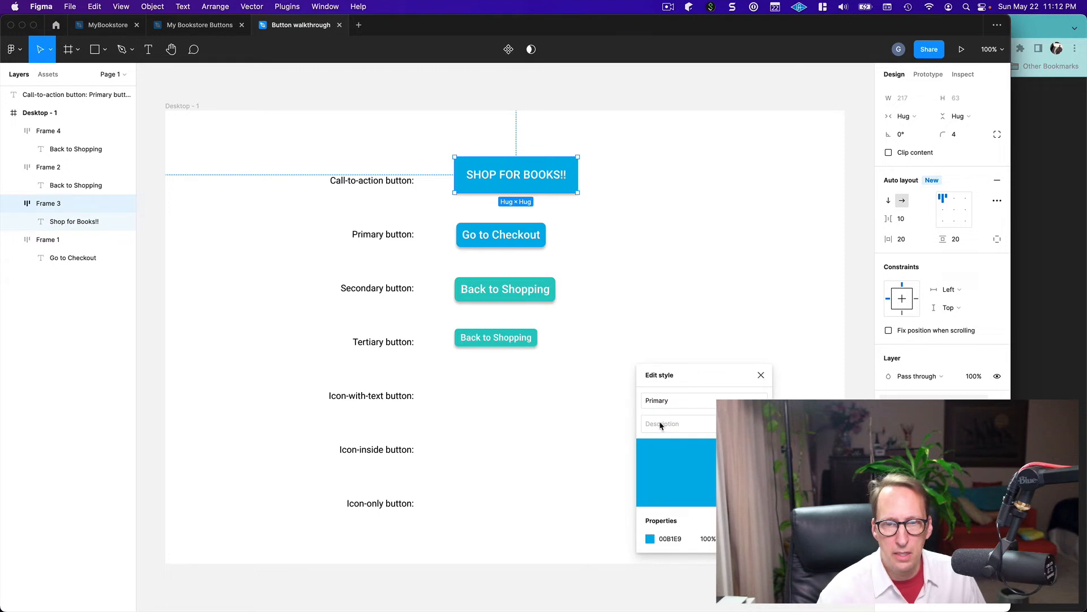
pyautogui.click(650, 538)
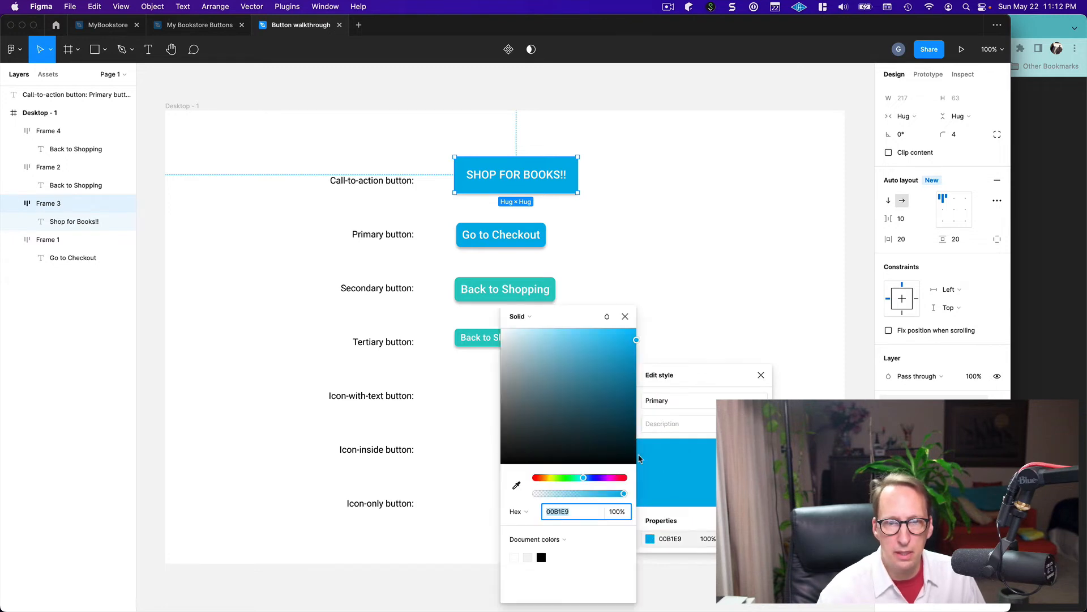
pyautogui.moveTo(637, 341)
pyautogui.mouseDown()
pyautogui.moveTo(635, 360)
pyautogui.moveTo(606, 349)
pyautogui.moveTo(635, 344)
pyautogui.moveTo(643, 356)
pyautogui.mouseUp()
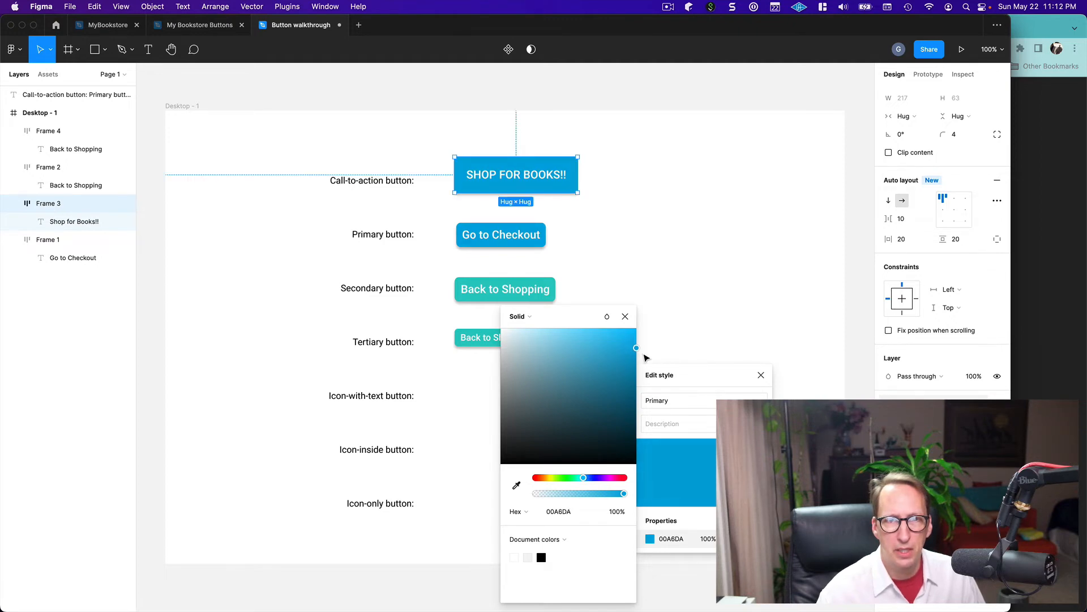
pyautogui.click(626, 317)
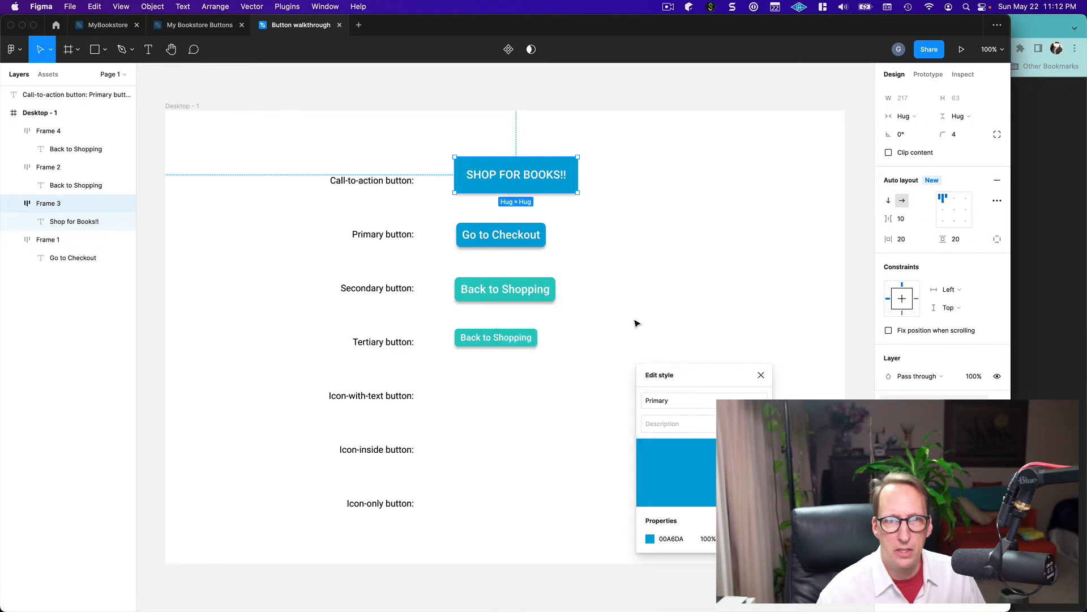
pyautogui.click(759, 375)
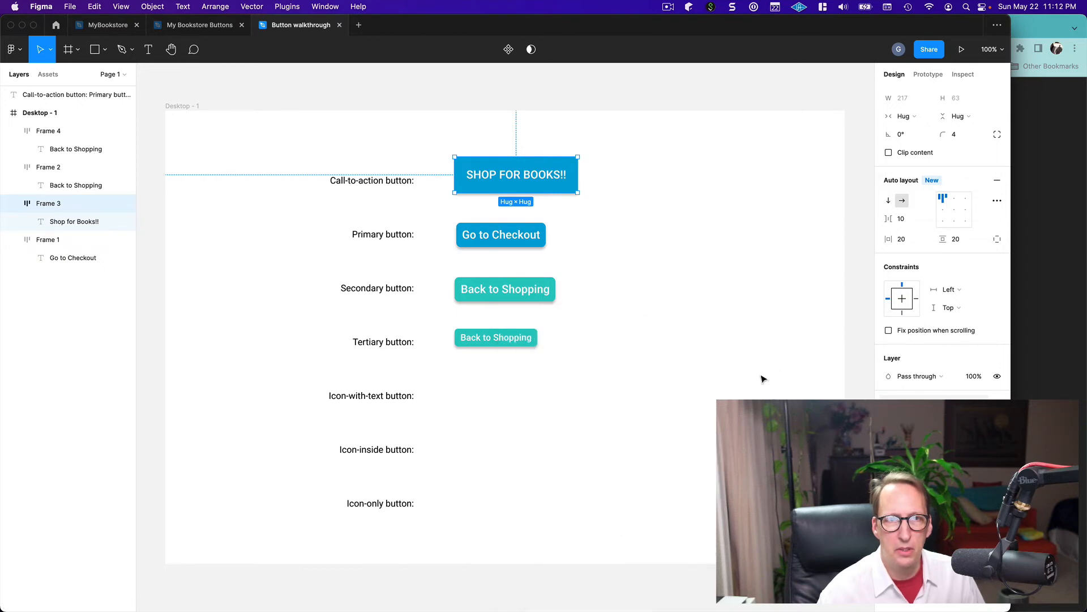
pyautogui.click(691, 354)
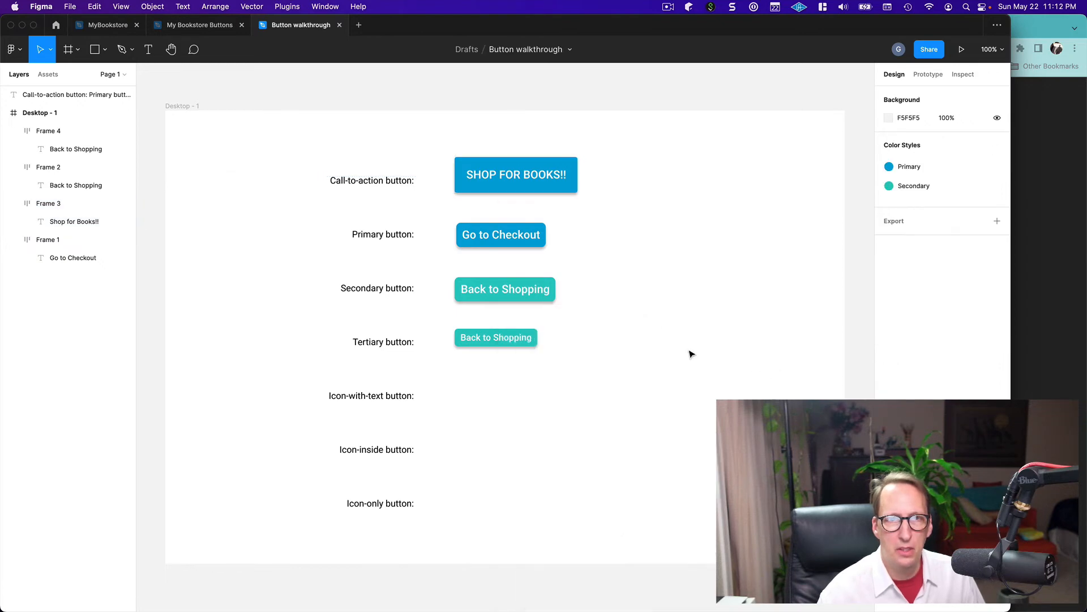
# Check the call-to-action button text against its background with the Contrast plugin, close the plugin, and deselect the text
pyautogui.click(280, 7)
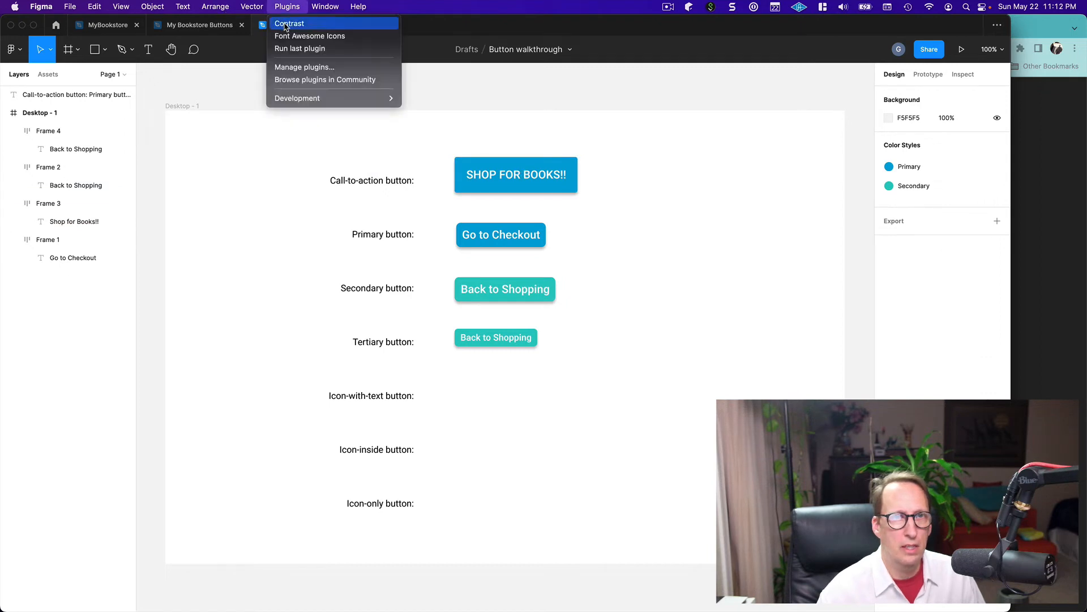
pyautogui.click(284, 25)
pyautogui.doubleClick(502, 180)
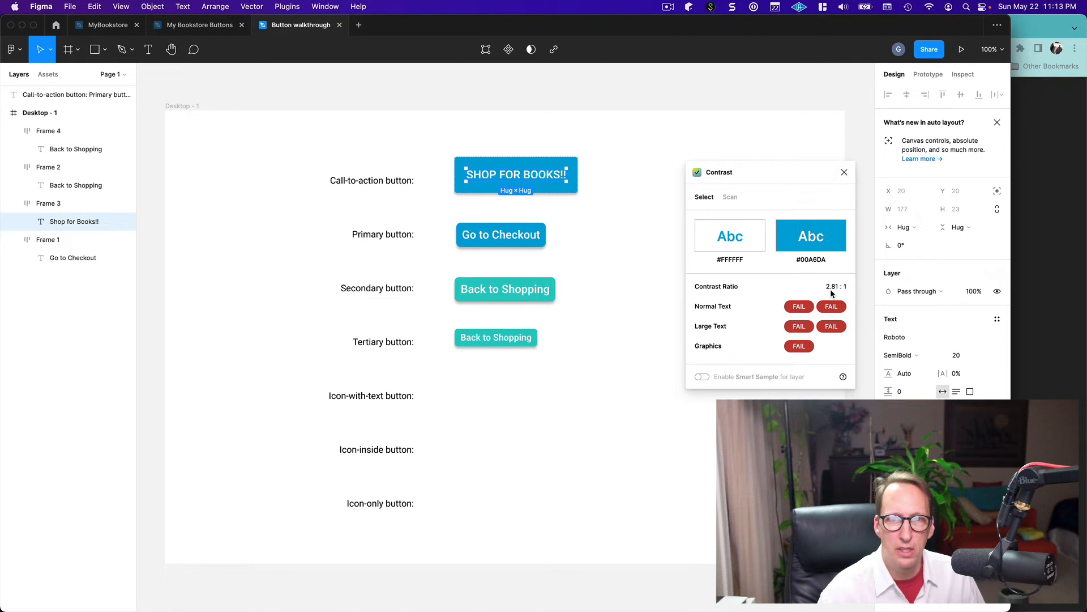
pyautogui.click(844, 172)
pyautogui.click(659, 285)
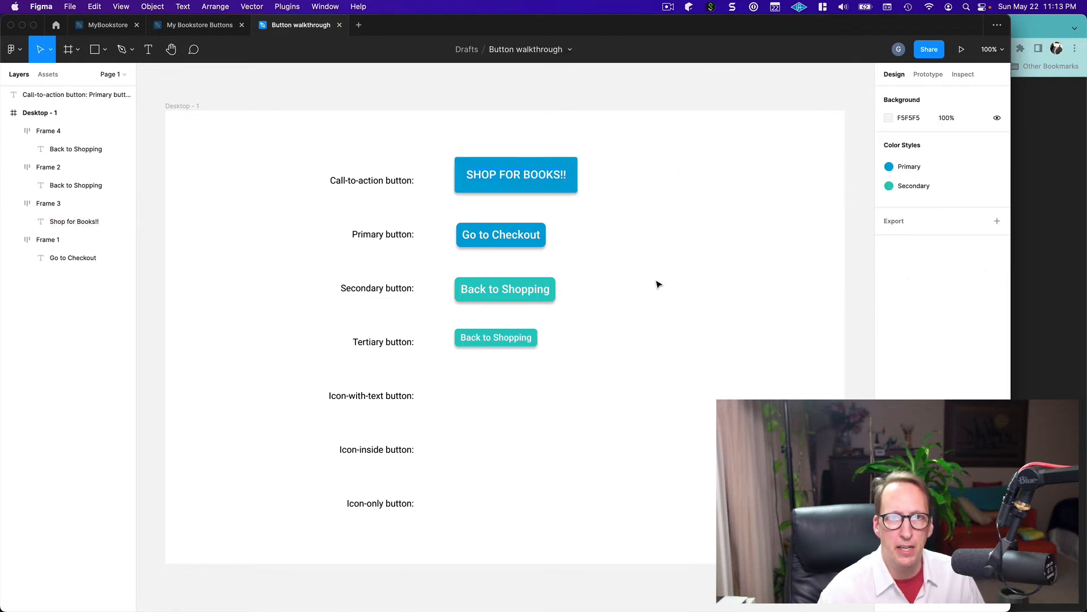
# Darken the Primary color style and shift its hue toward blue to hex 0081C9, and deselect the call-to-action button
pyautogui.click(532, 181)
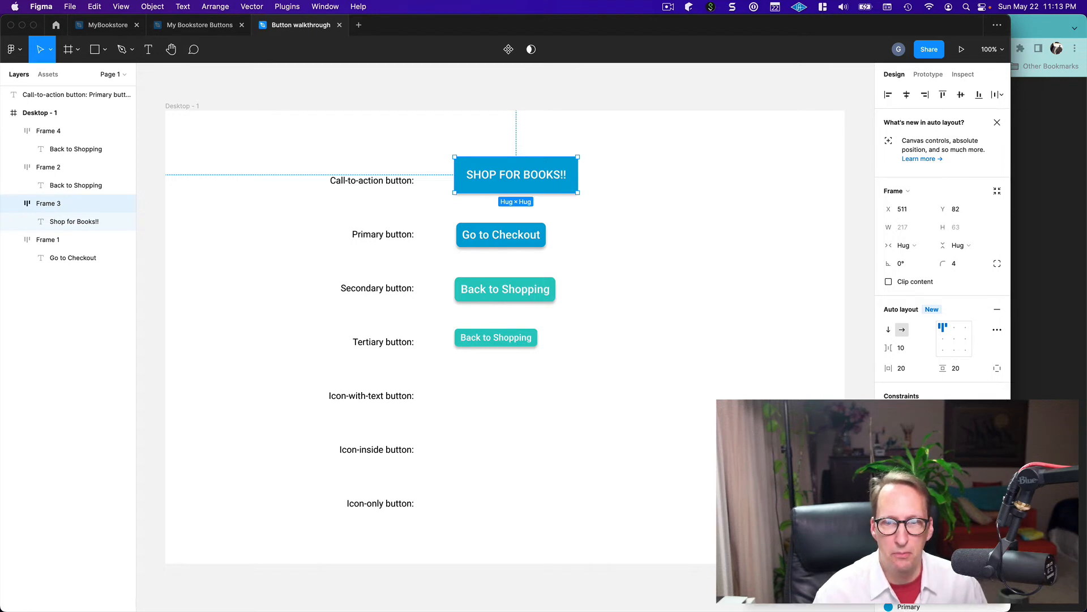
pyautogui.click(760, 572)
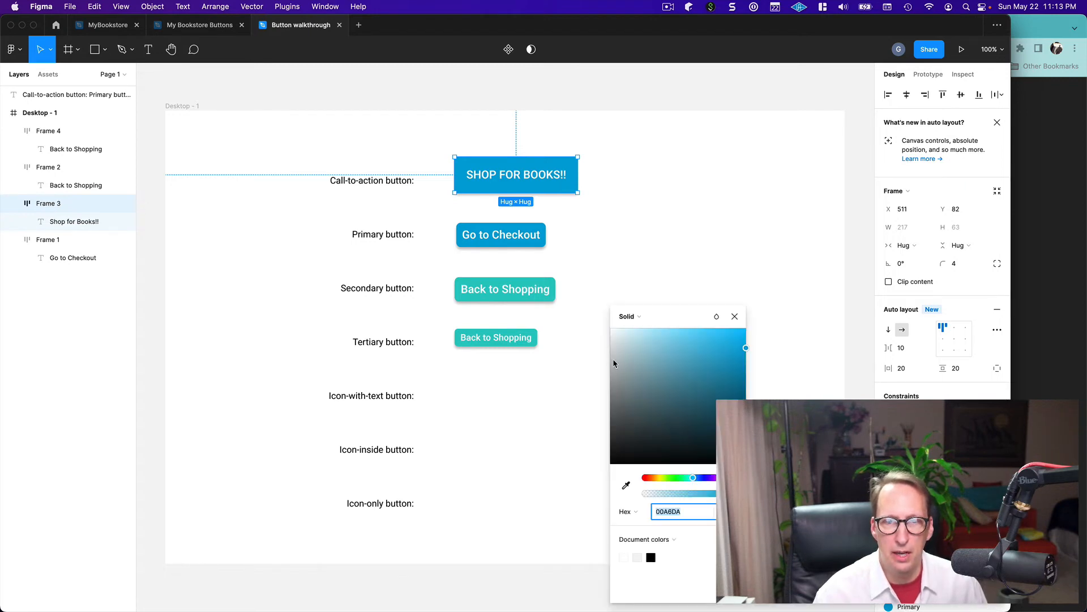
pyautogui.moveTo(746, 348); pyautogui.dragTo(754, 376)
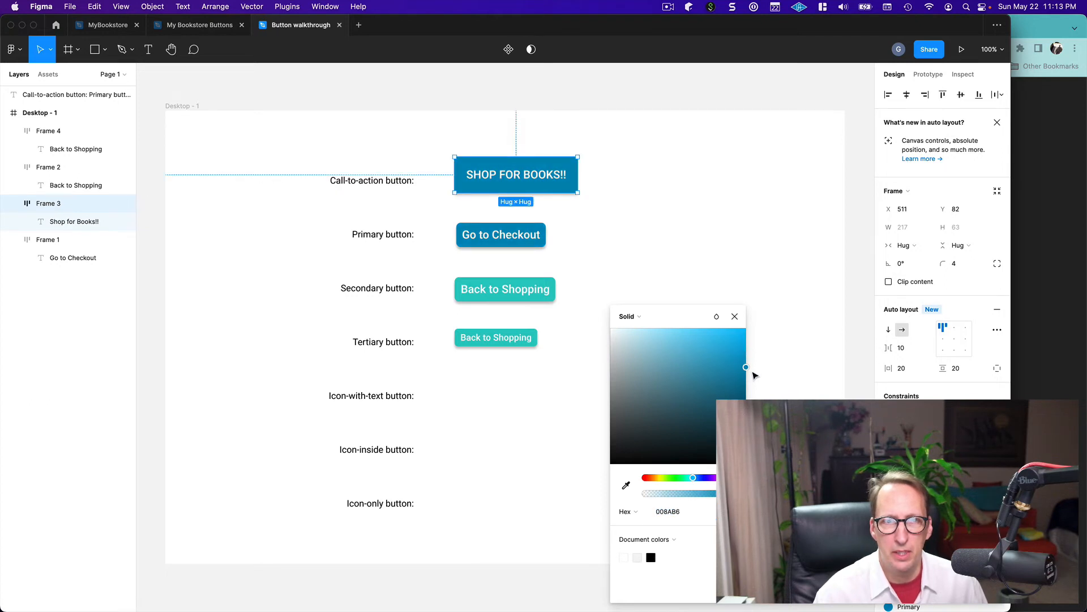
pyautogui.moveTo(754, 375)
pyautogui.mouseDown()
pyautogui.moveTo(713, 367)
pyautogui.moveTo(762, 374)
pyautogui.moveTo(767, 365)
pyautogui.mouseUp()
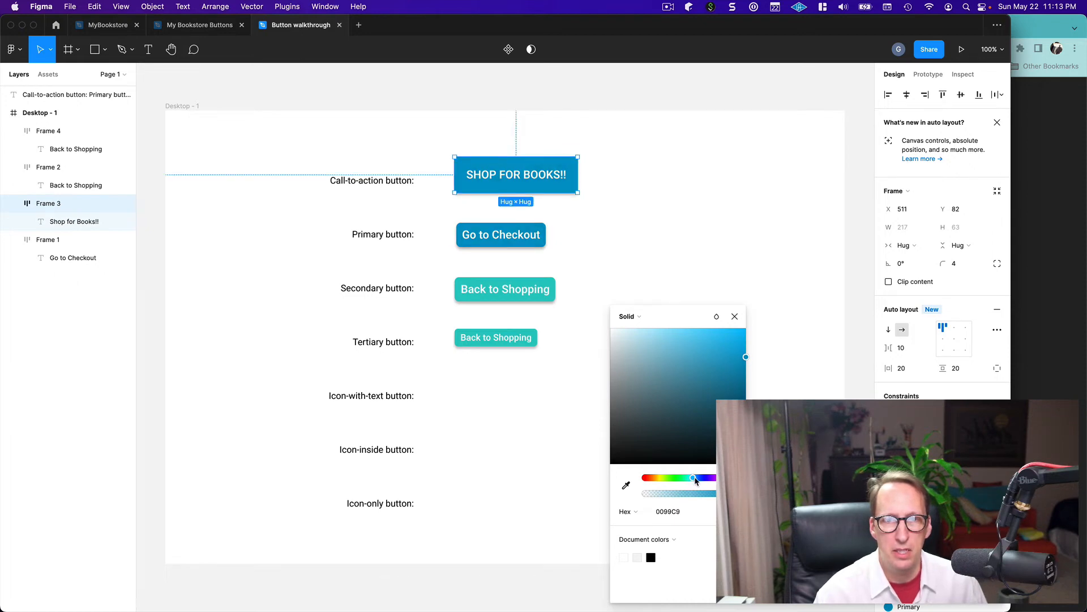
pyautogui.moveTo(696, 480); pyautogui.dragTo(696, 480)
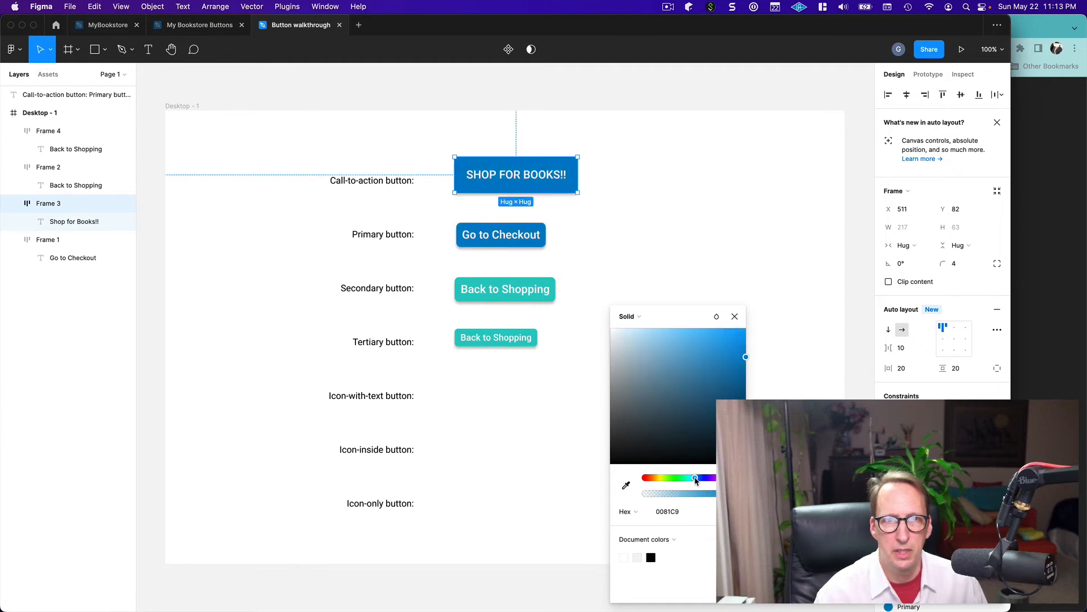
pyautogui.click(736, 317)
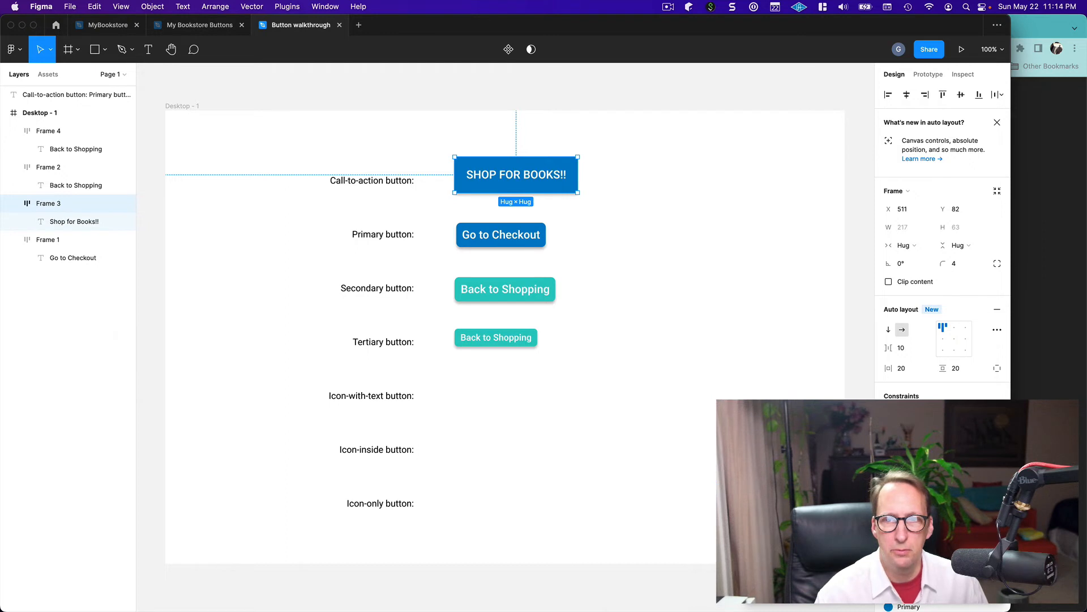
pyautogui.click(688, 395)
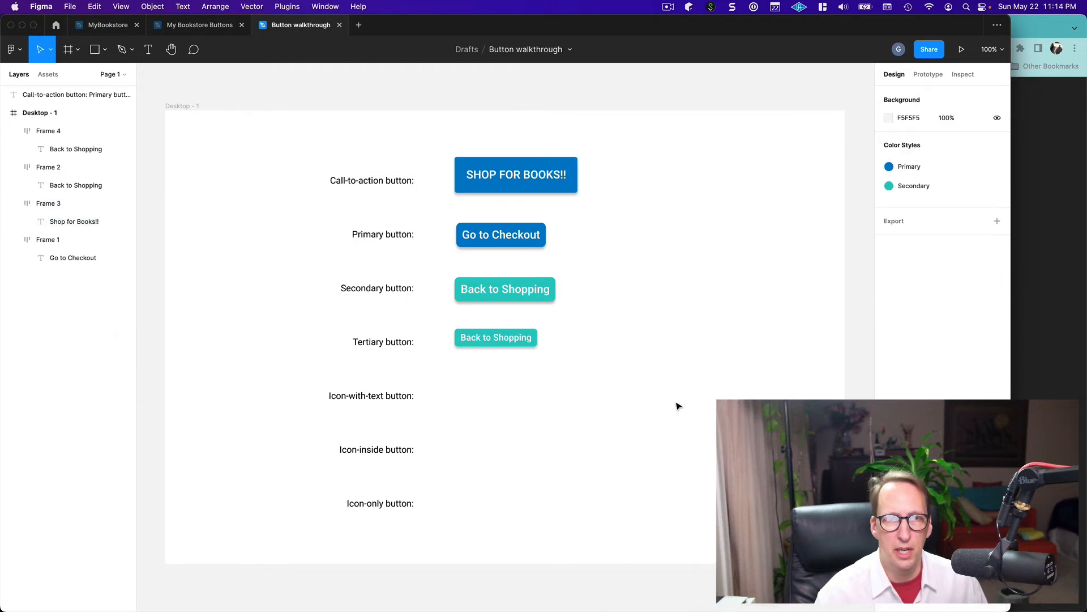
# Check the primary button's "Go to Checkout" text with the Contrast plugin, close the plugin, and deselect the text
pyautogui.click(506, 245)
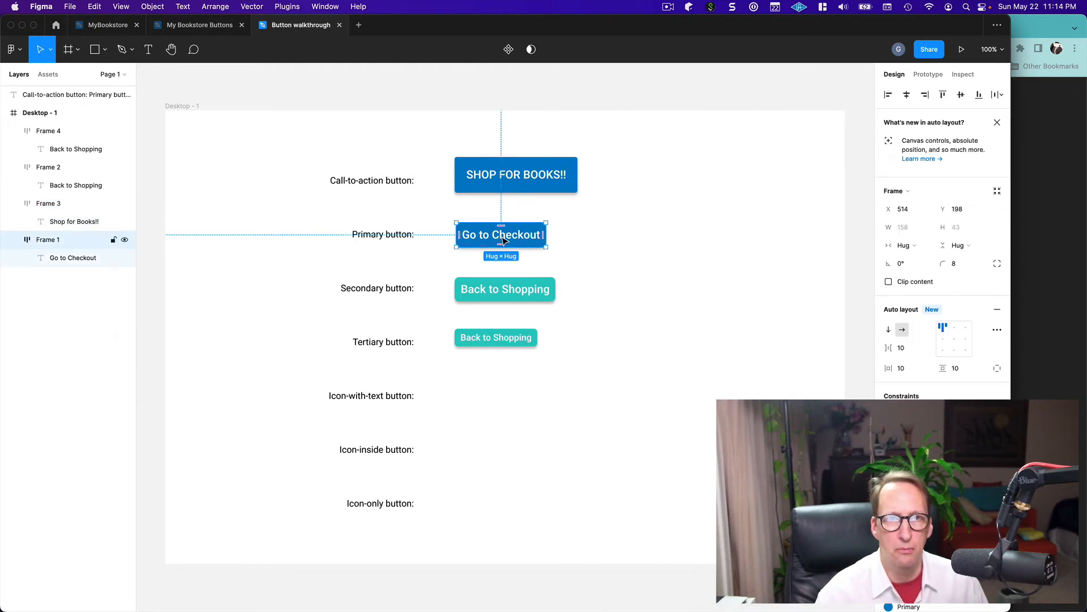
pyautogui.click(503, 240)
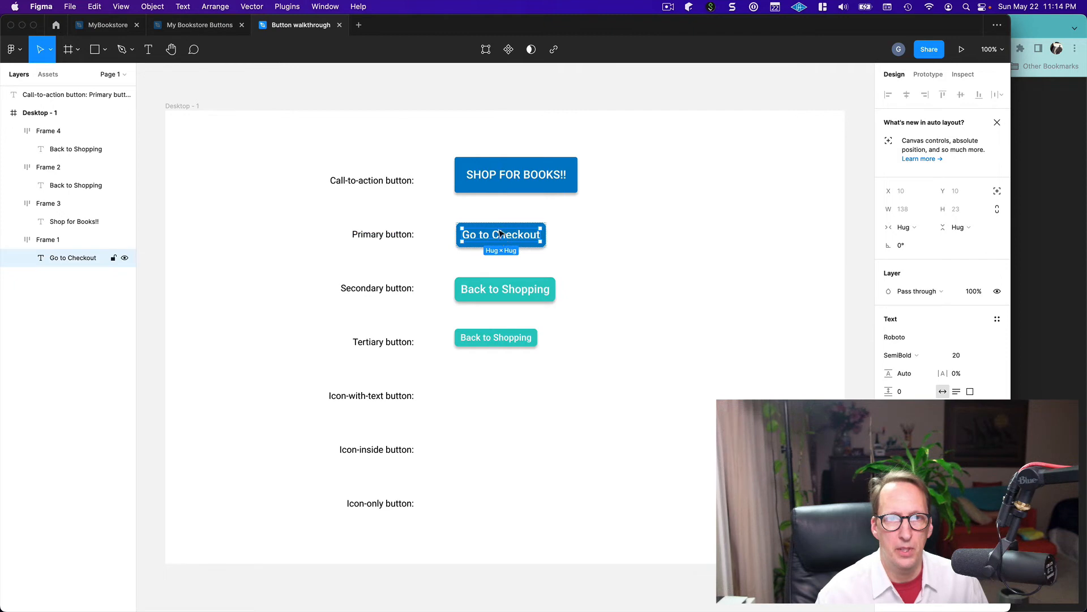
pyautogui.click(277, 7)
pyautogui.click(279, 23)
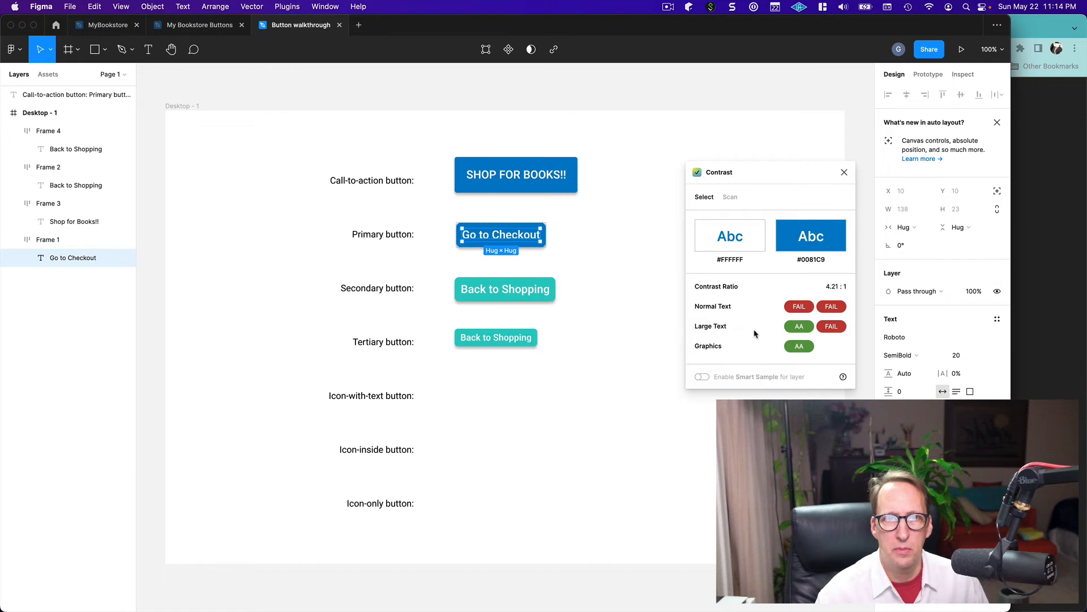
pyautogui.moveTo(802, 171); pyautogui.dragTo(730, 226)
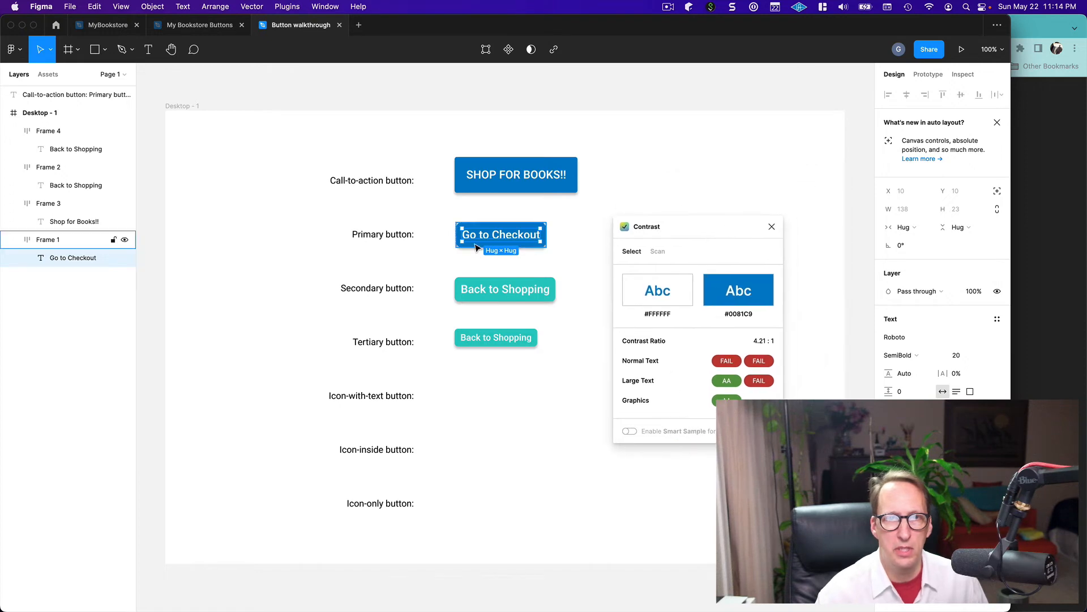
pyautogui.click(773, 227)
pyautogui.click(648, 352)
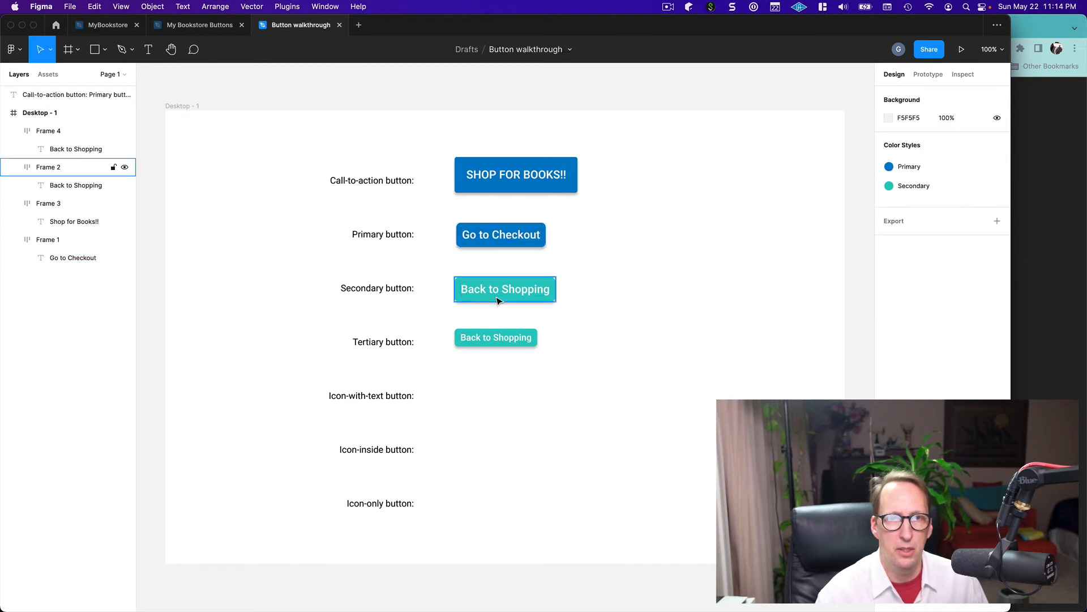
# Check the tertiary button's "Back to Shopping" text against its background with the Contrast plugin, and close the plugin
pyautogui.doubleClick(489, 340)
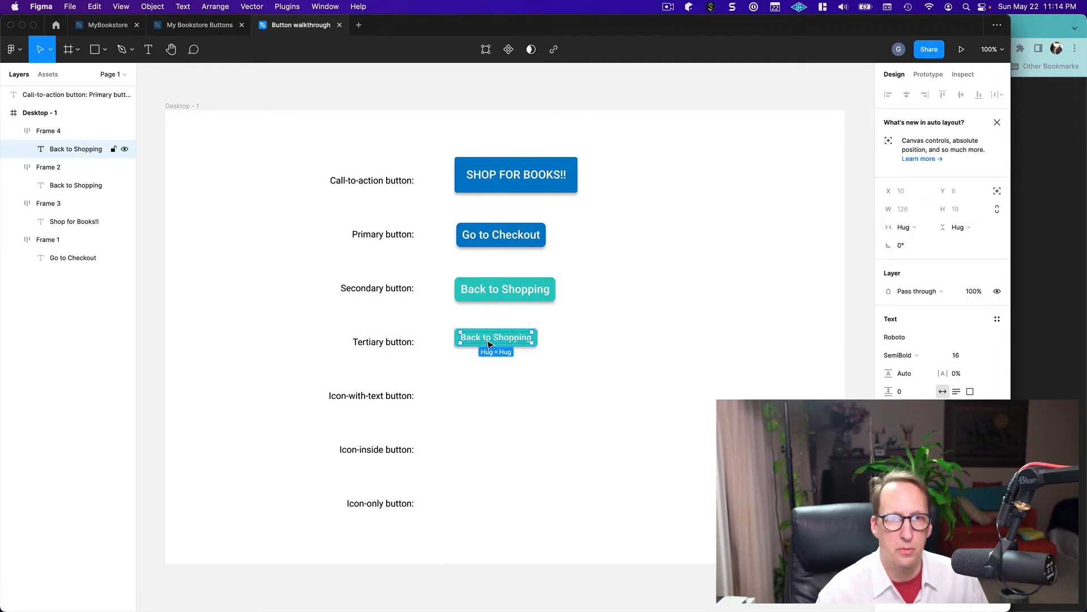
pyautogui.click(281, 7)
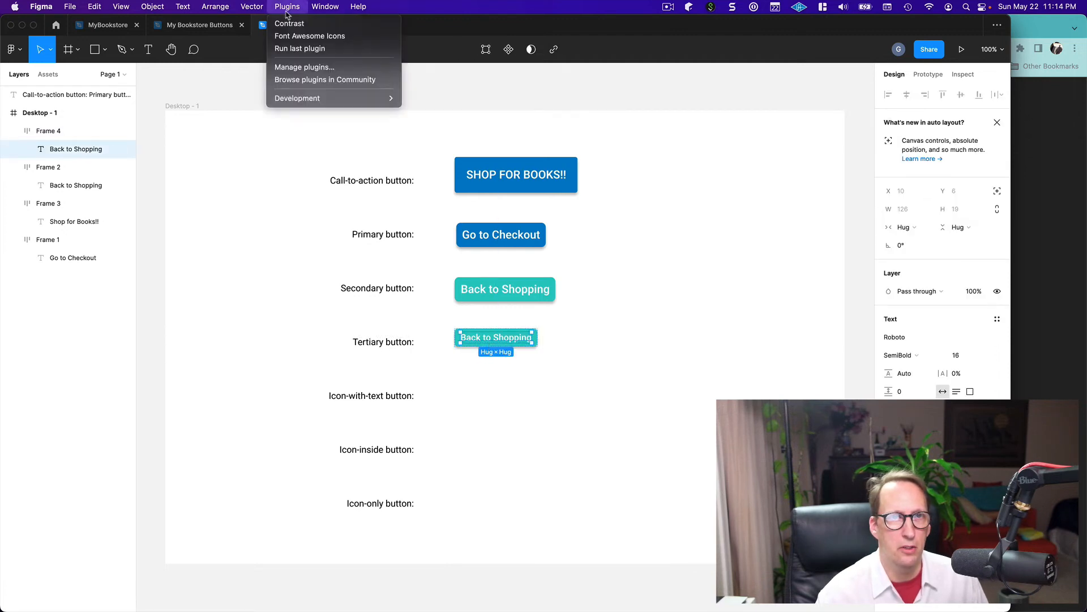
pyautogui.click(292, 22)
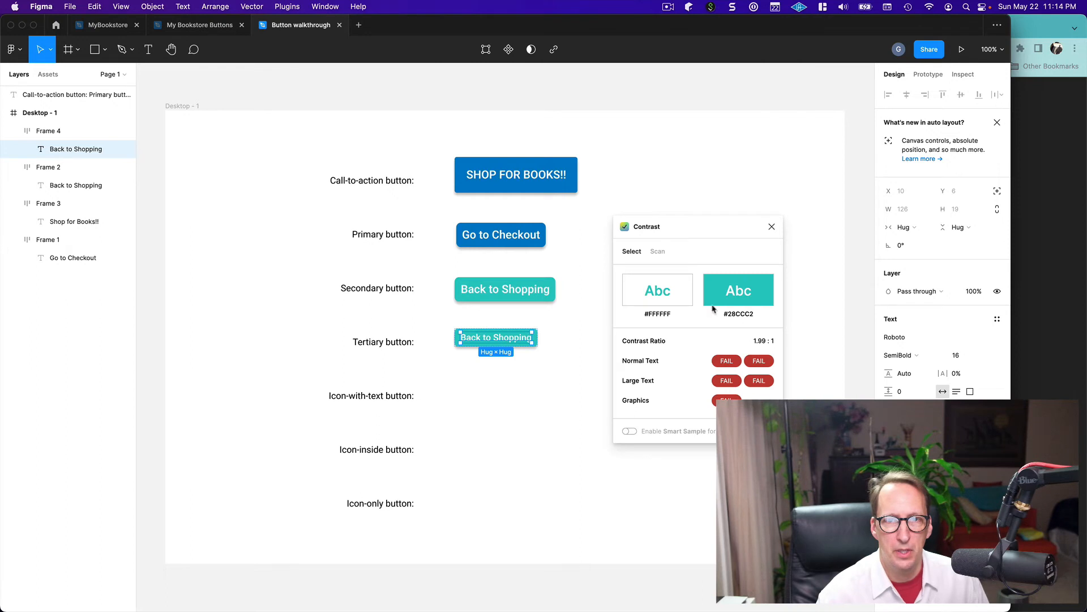
pyautogui.click(772, 227)
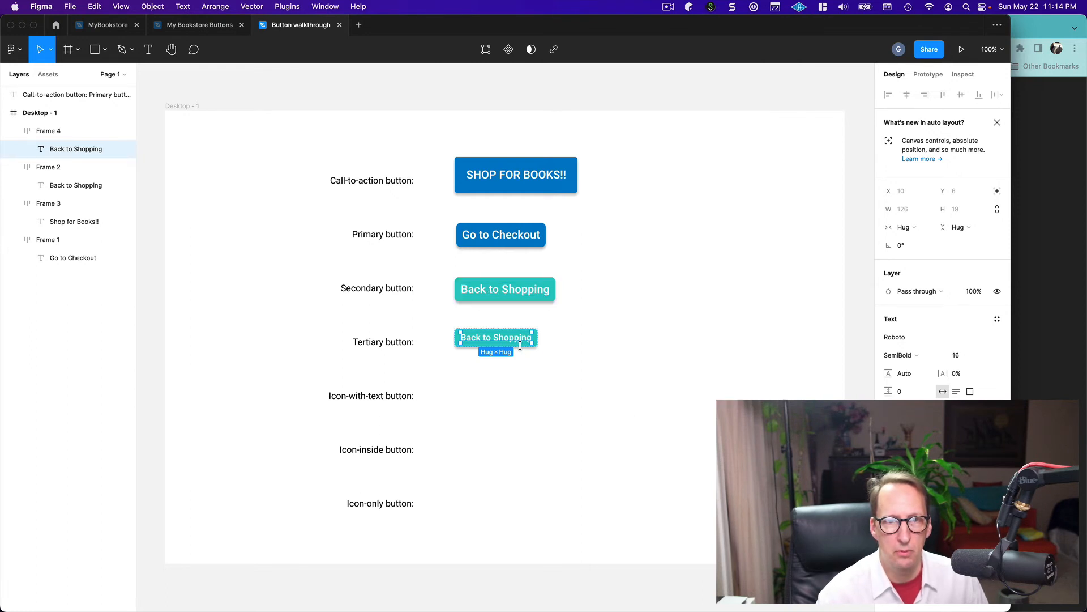
# Darken the Secondary color style from the secondary button to a deeper teal, about hex 0EA89F, and deselect the button
pyautogui.click(534, 307)
pyautogui.click(533, 301)
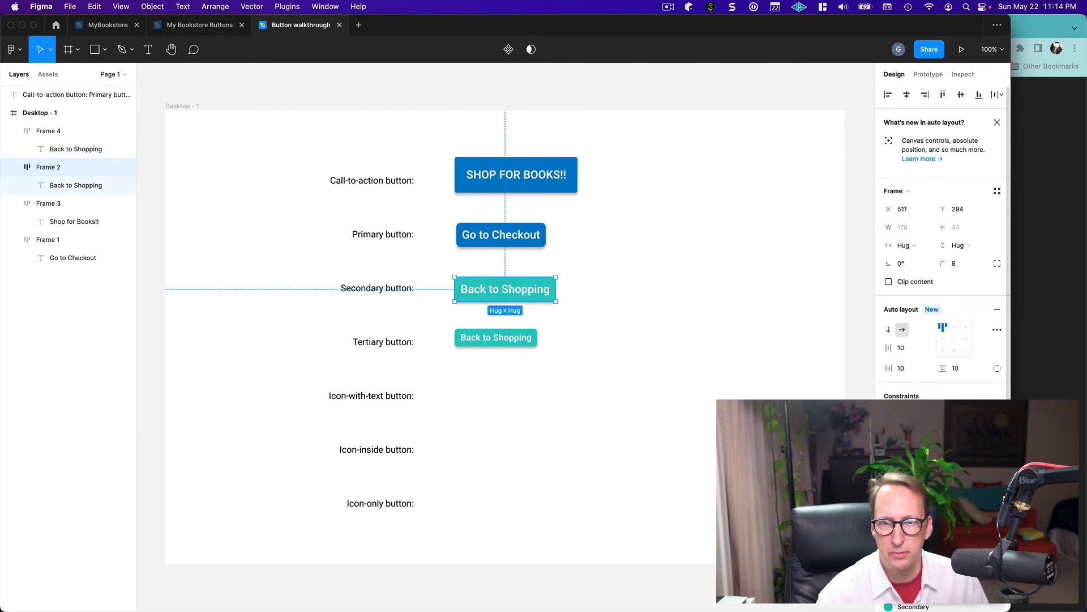
pyautogui.moveTo(793, 427); pyautogui.dragTo(739, 395)
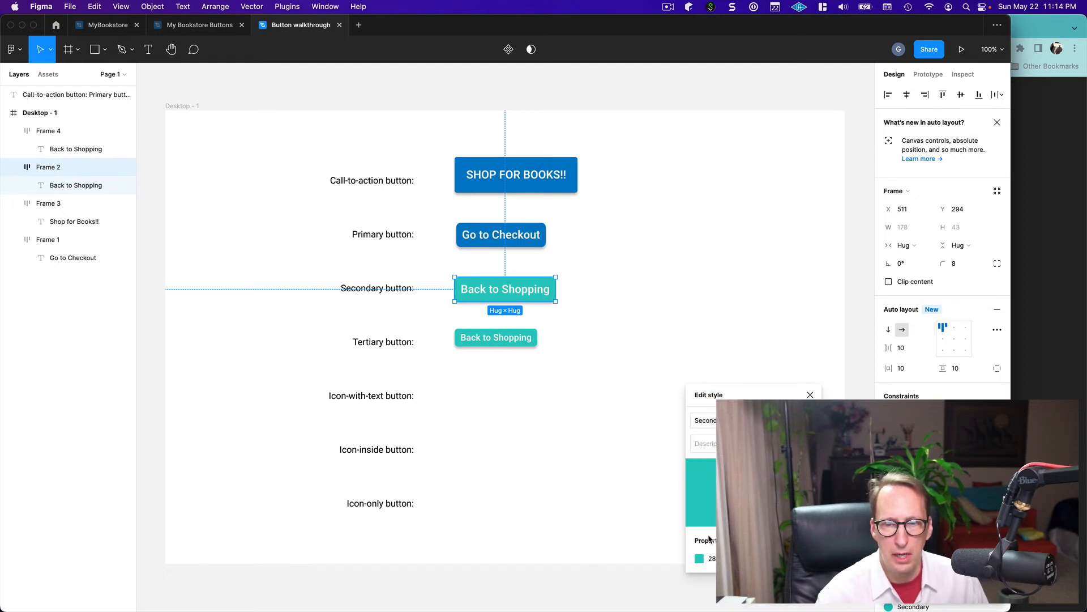
pyautogui.click(699, 559)
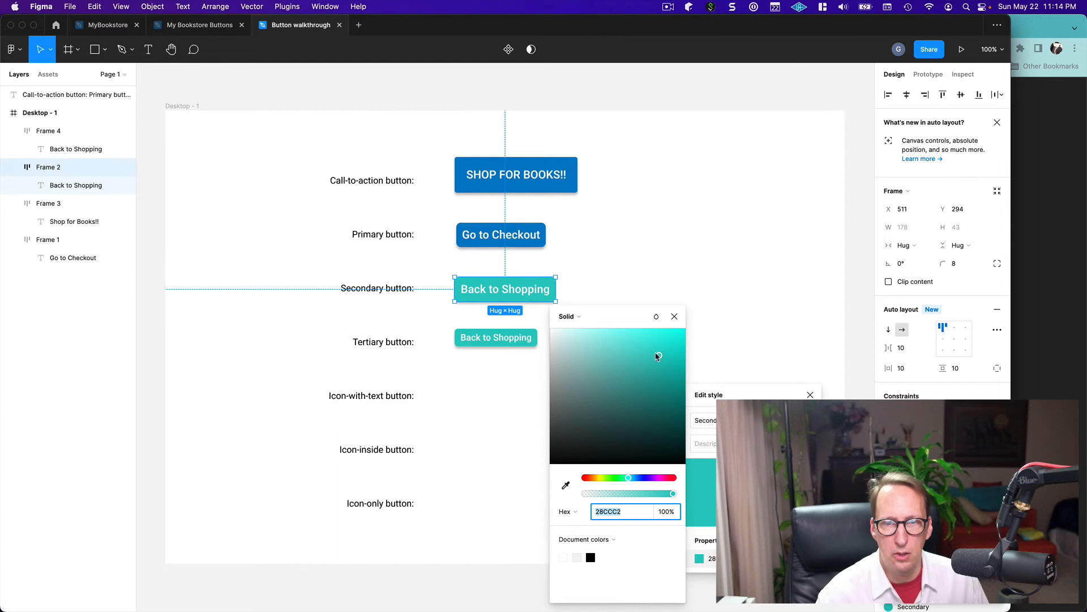
pyautogui.moveTo(658, 355); pyautogui.dragTo(675, 381)
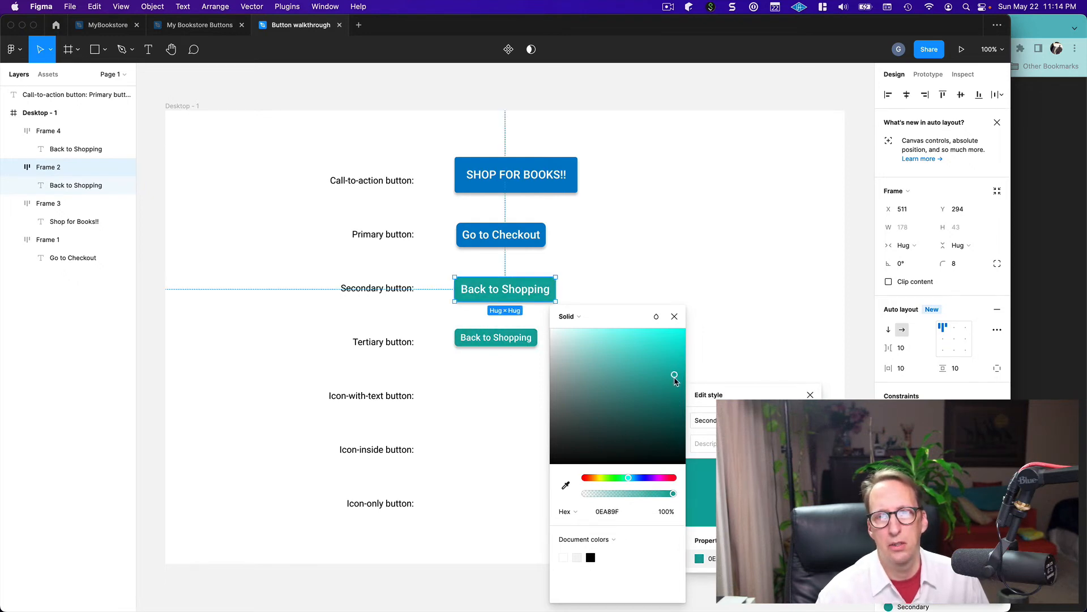
pyautogui.click(674, 316)
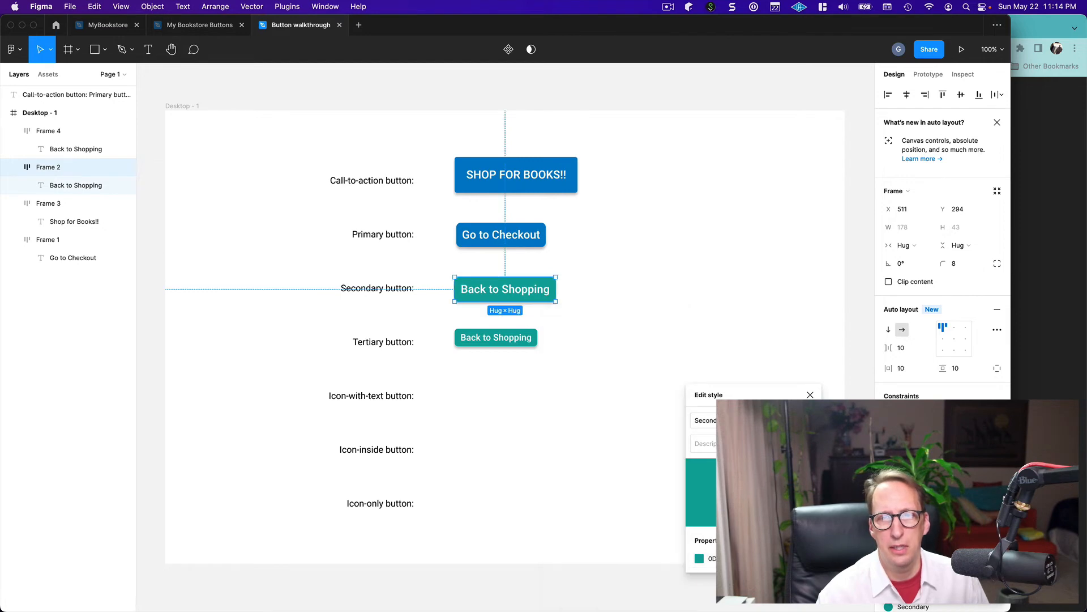
pyautogui.click(811, 395)
pyautogui.click(568, 385)
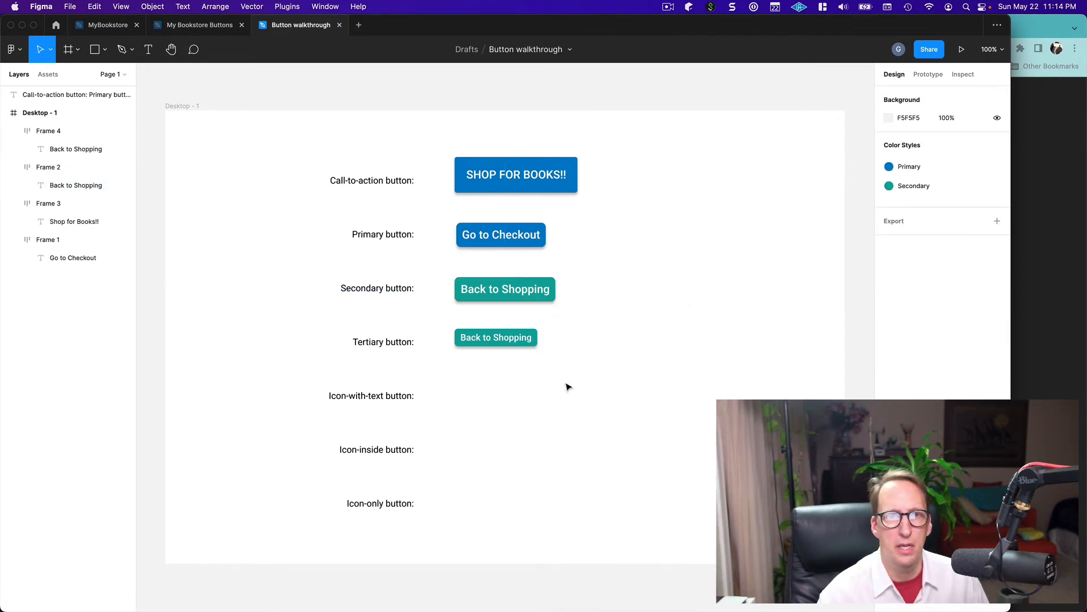
# Check the secondary button's "Back to Shopping" text with the Contrast plugin, close the plugin, and deselect the text
pyautogui.click(514, 280)
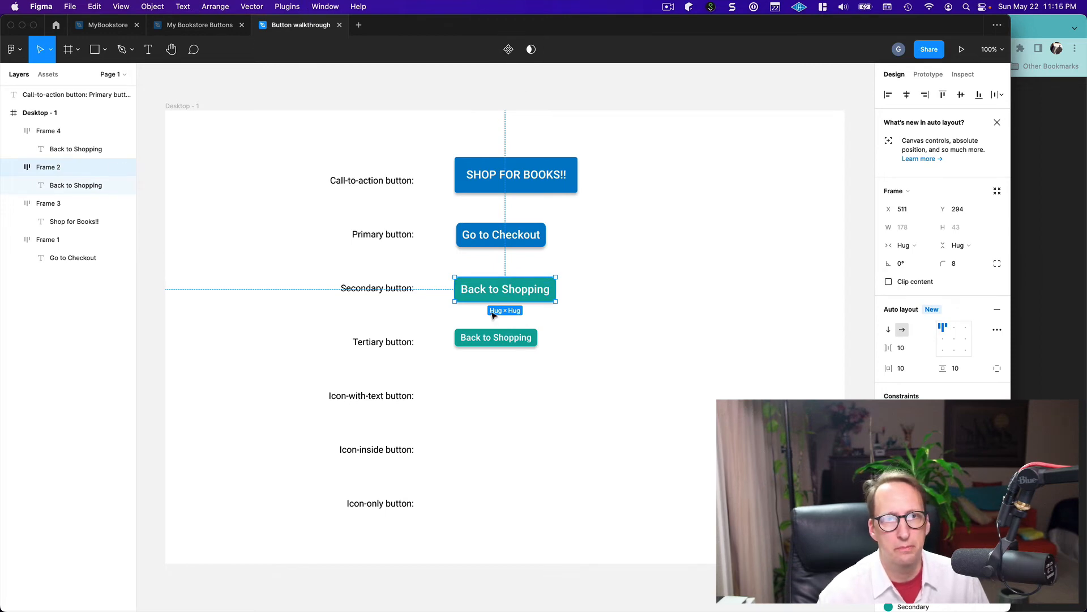
pyautogui.click(504, 291)
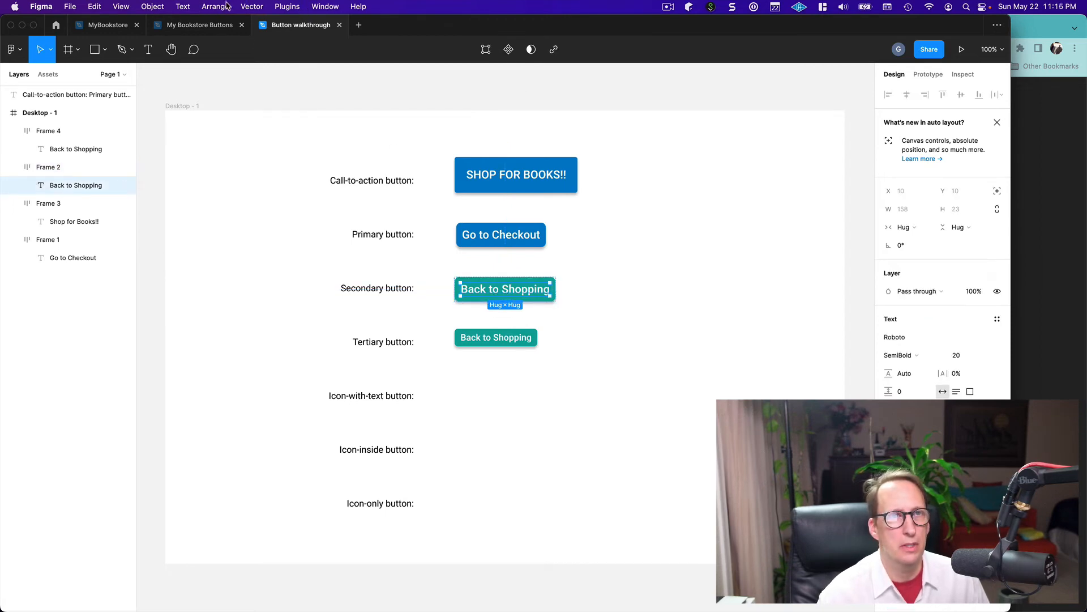
pyautogui.click(281, 7)
pyautogui.click(290, 23)
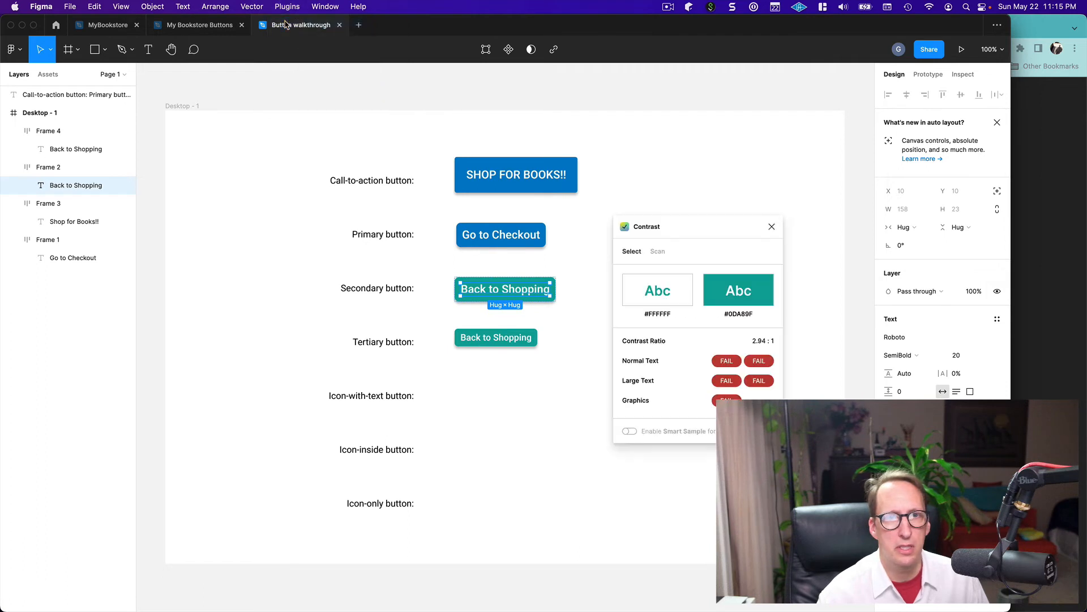
pyautogui.moveTo(694, 232); pyautogui.dragTo(674, 282)
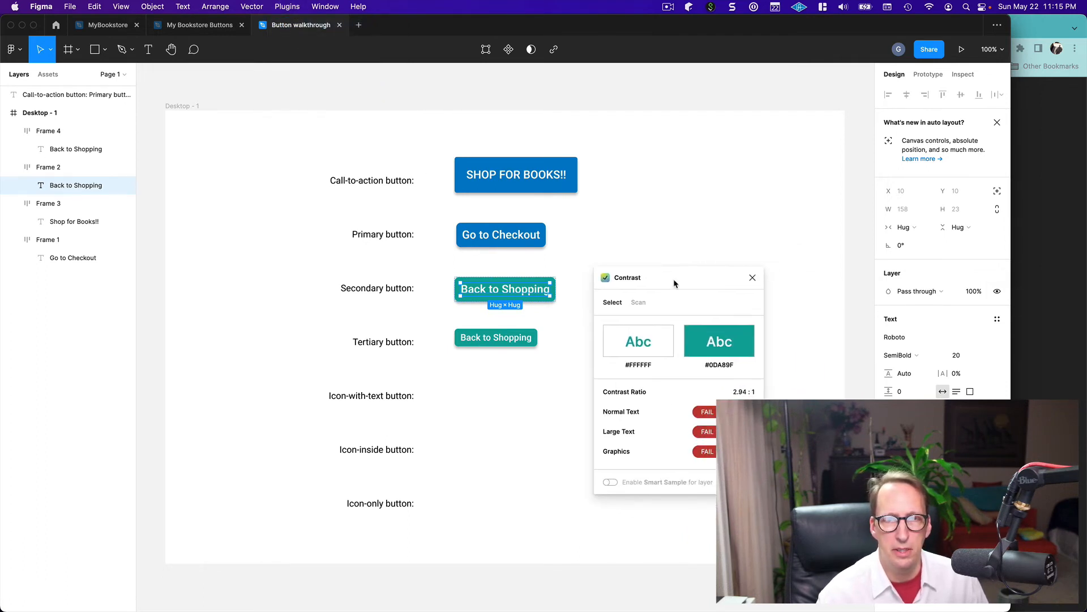
pyautogui.click(753, 277)
pyautogui.click(611, 347)
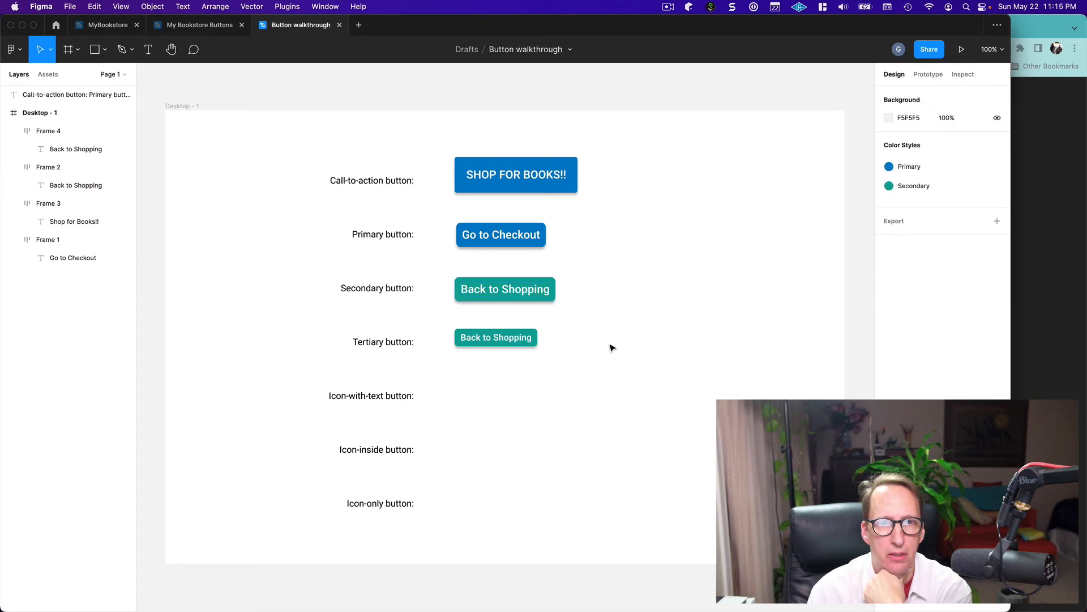
# Check the tertiary button's "Back to Shopping" text with the Contrast plugin, close the plugin, and deselect the text
pyautogui.click(517, 291)
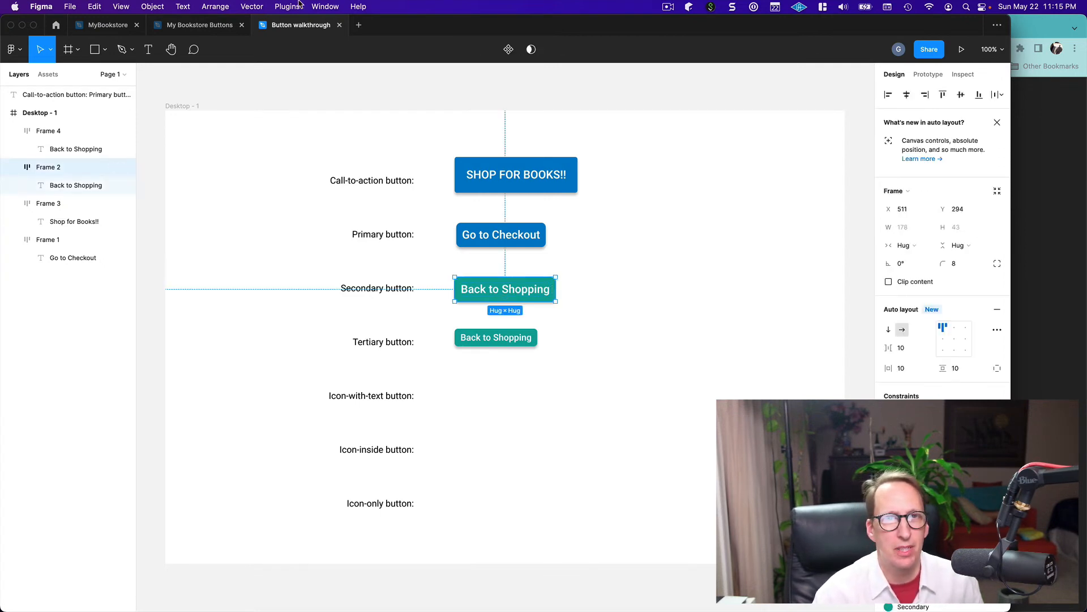
pyautogui.click(513, 296)
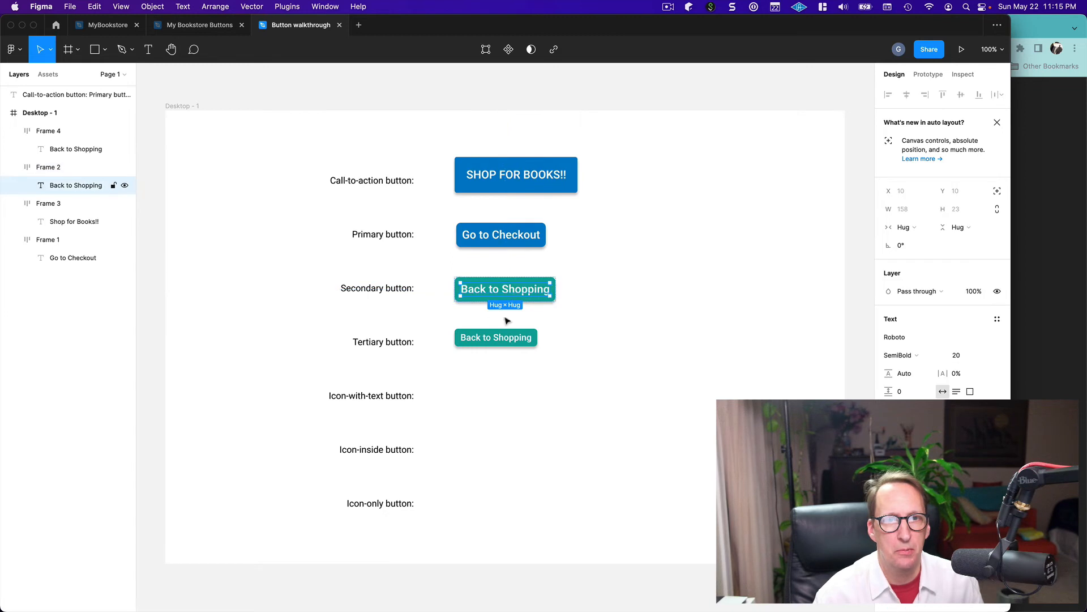
pyautogui.click(503, 338)
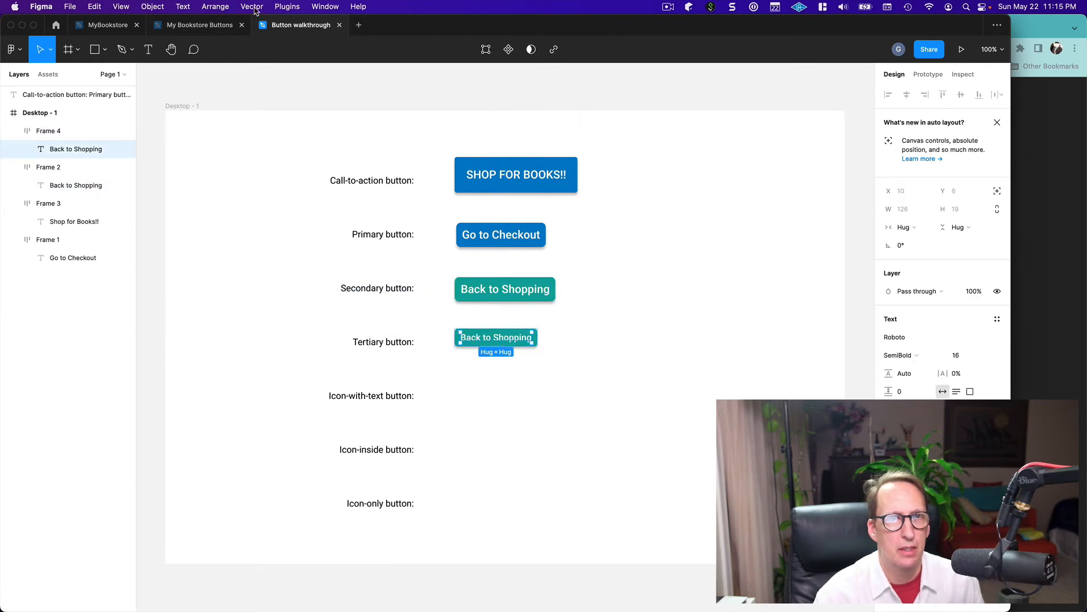
pyautogui.click(287, 6)
pyautogui.press('Escape')
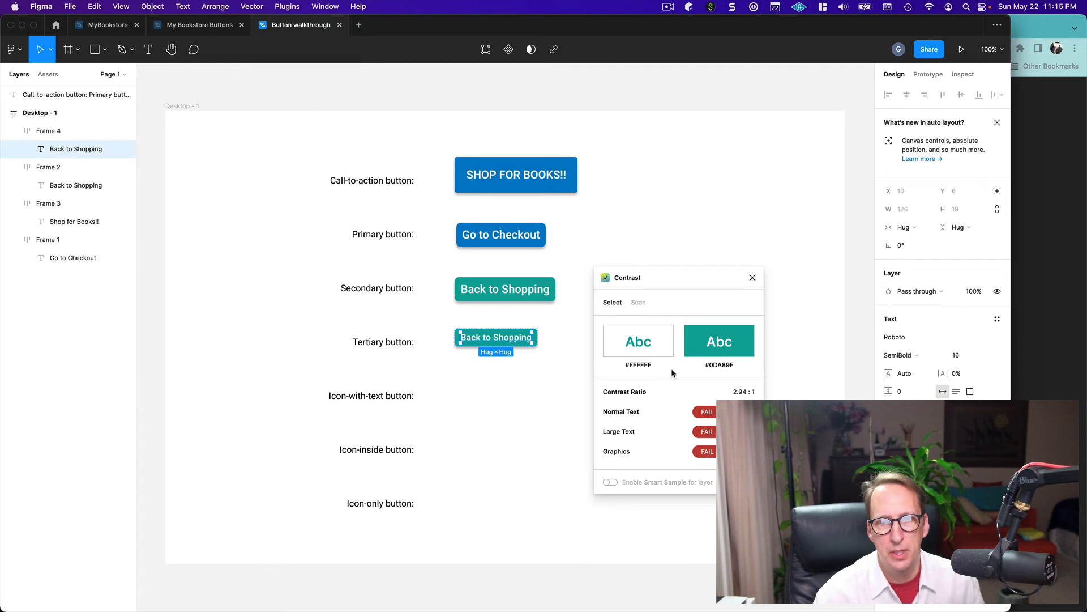
pyautogui.click(753, 278)
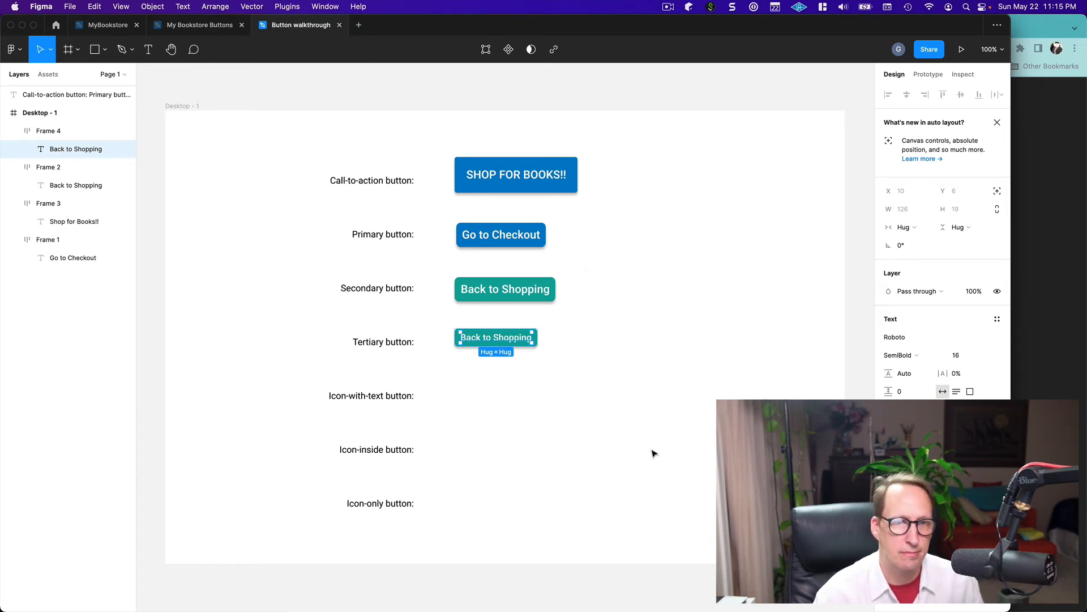
pyautogui.click(653, 437)
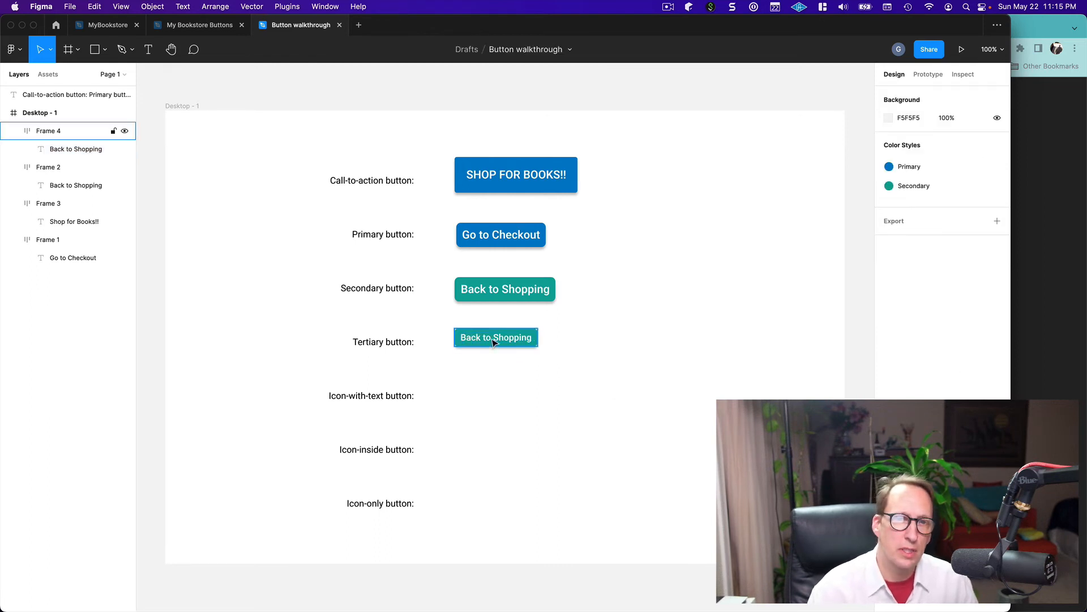
# Darken and slightly desaturate the Secondary color style from the secondary button to about hex 25938C
pyautogui.click(511, 296)
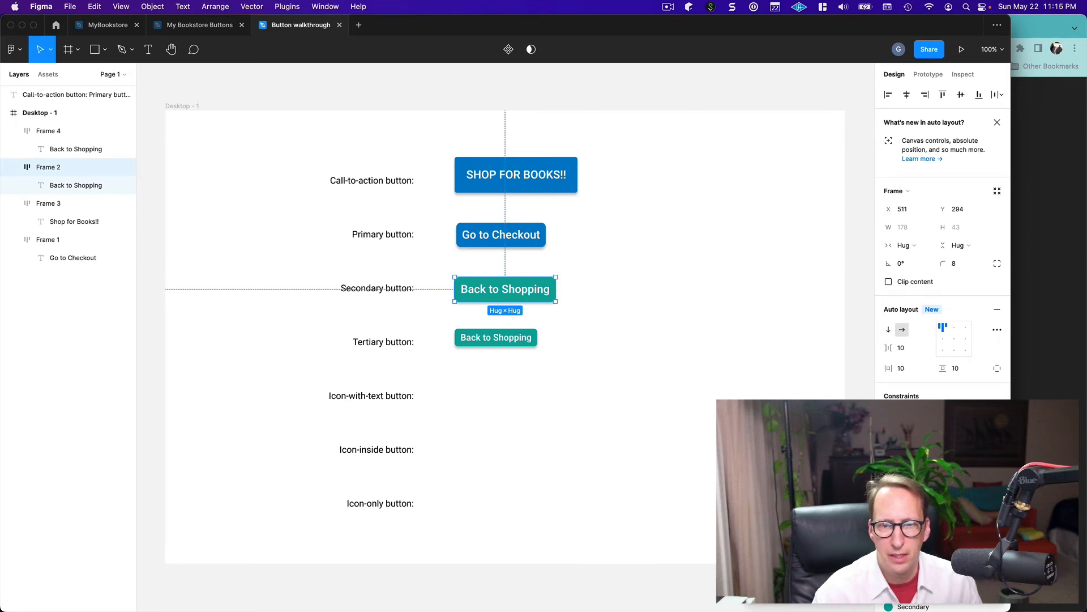
pyautogui.click(753, 575)
pyautogui.moveTo(684, 313); pyautogui.dragTo(708, 202)
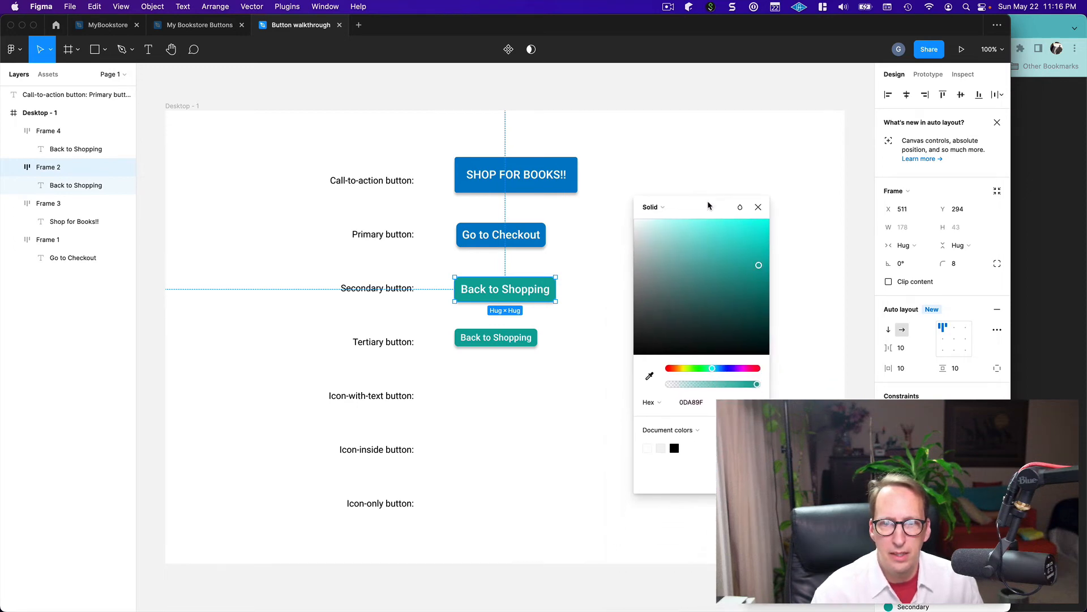
pyautogui.moveTo(759, 267); pyautogui.dragTo(737, 282)
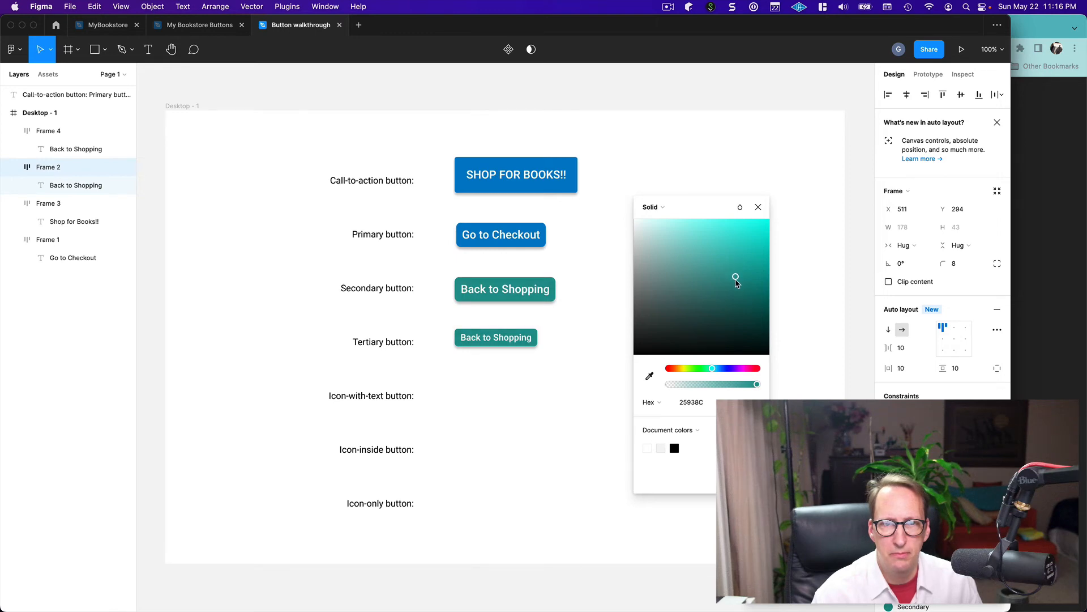
pyautogui.click(758, 207)
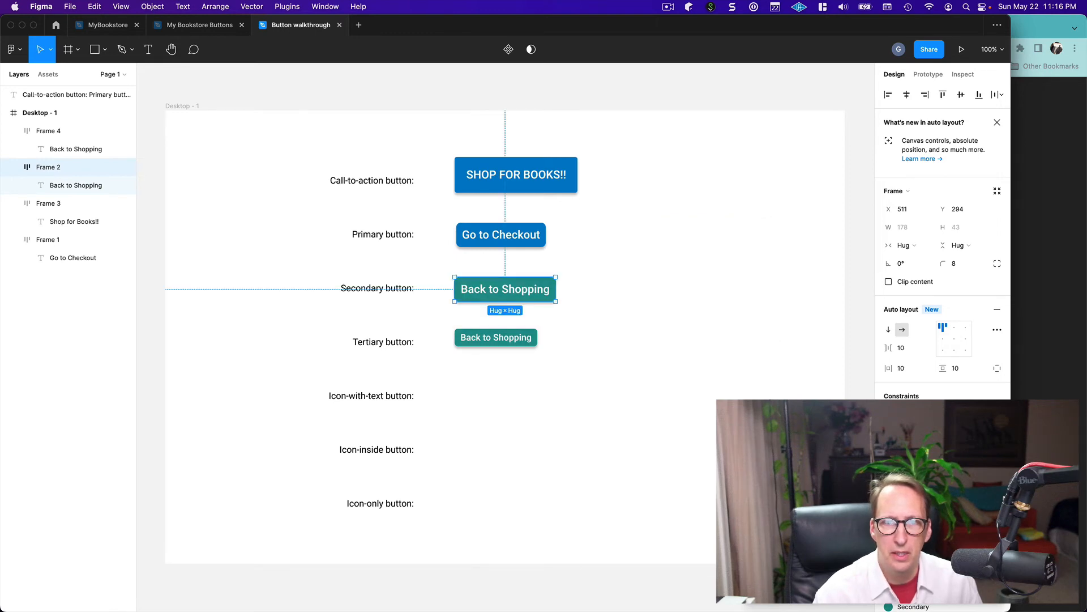
pyautogui.click(665, 389)
pyautogui.click(529, 299)
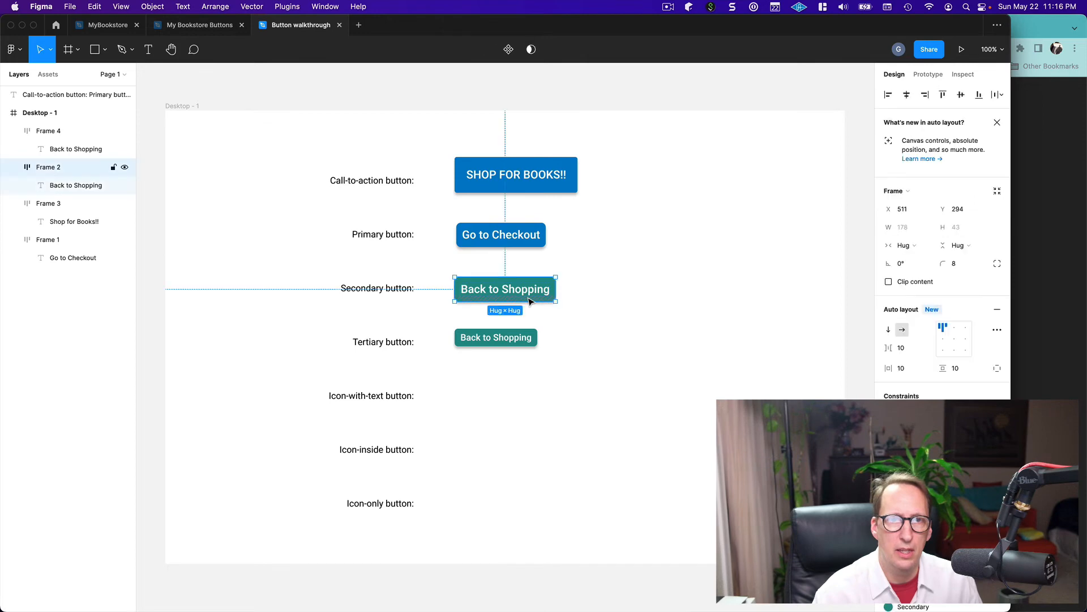
pyautogui.click(243, 7)
pyautogui.click(283, 22)
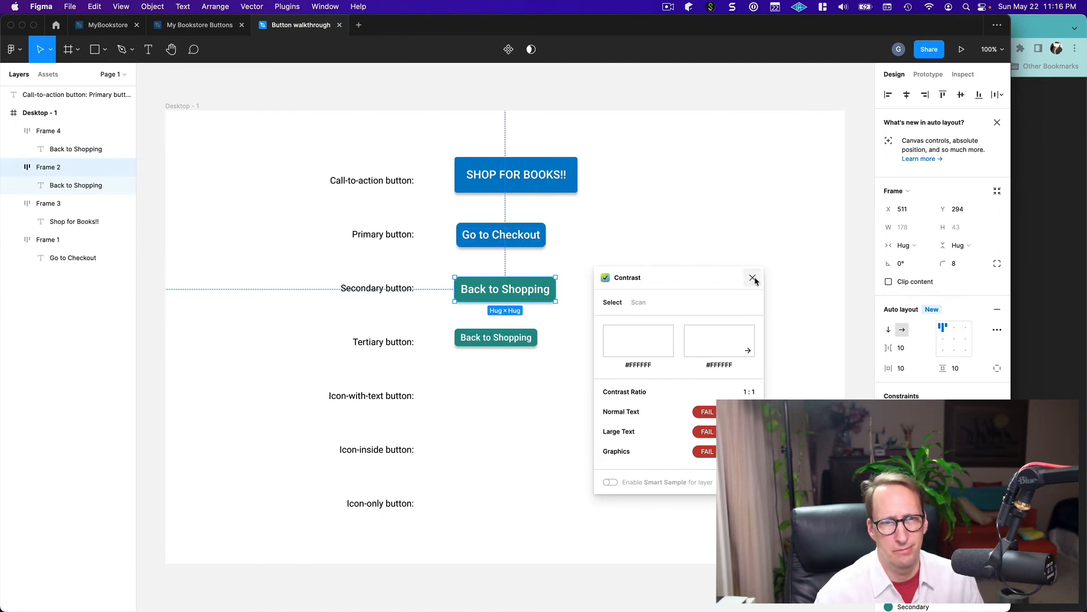
pyautogui.click(752, 277)
# Recheck the secondary button's "Back to Shopping" text against the darkened teal with the Contrast plugin, deselect it, and close the plugin
pyautogui.doubleClick(490, 291)
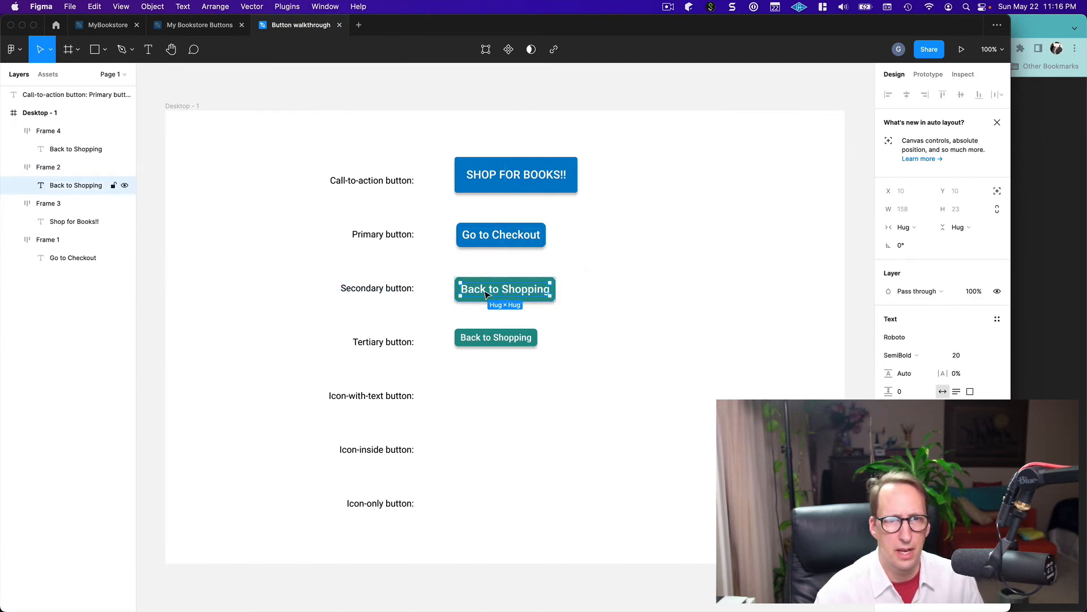
pyautogui.click(280, 8)
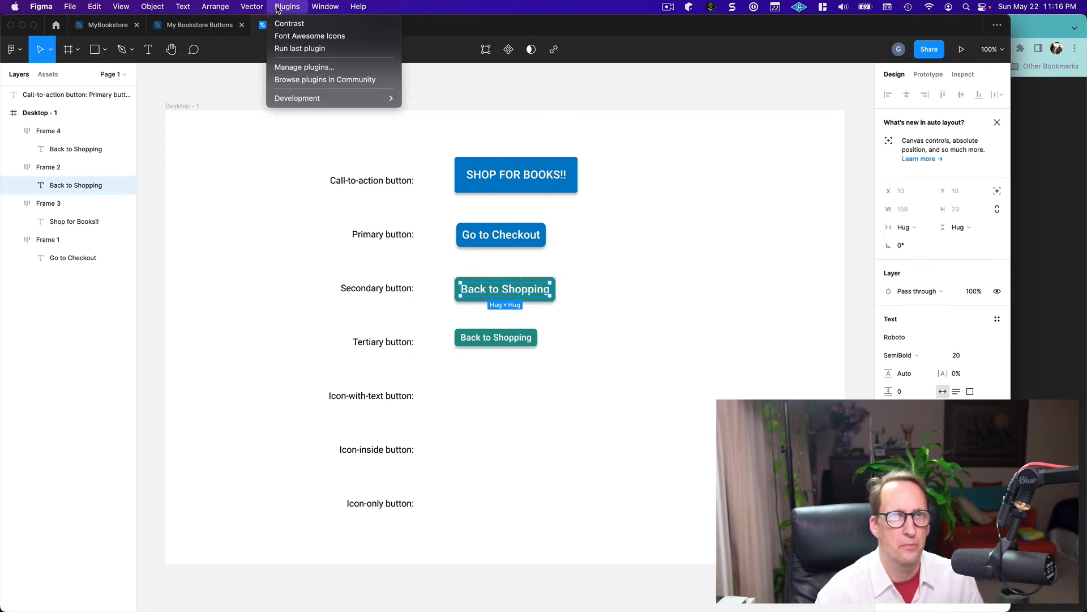
pyautogui.click(281, 24)
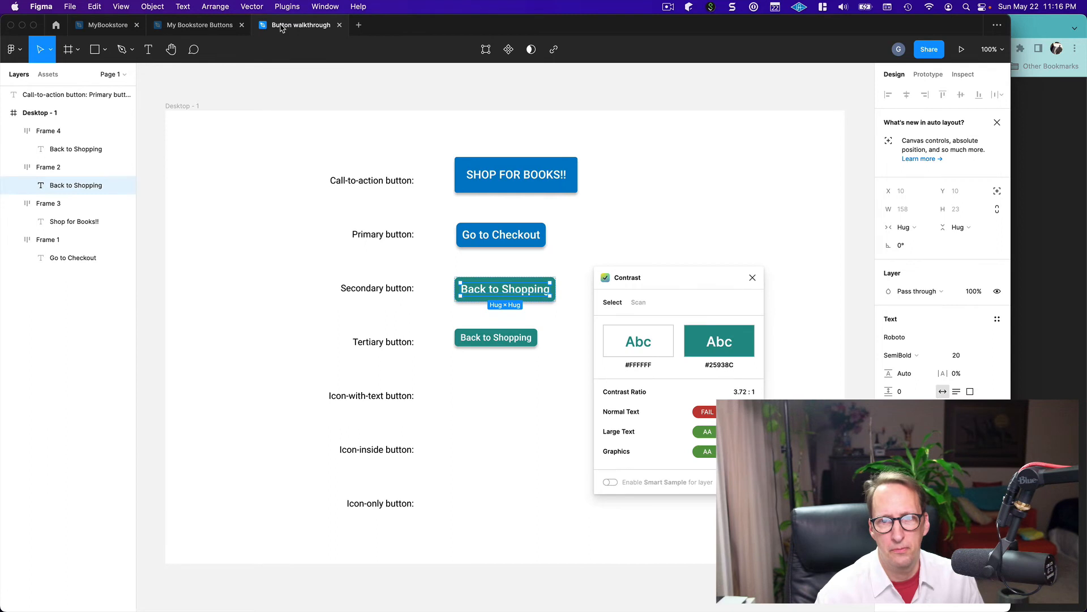
pyautogui.click(569, 392)
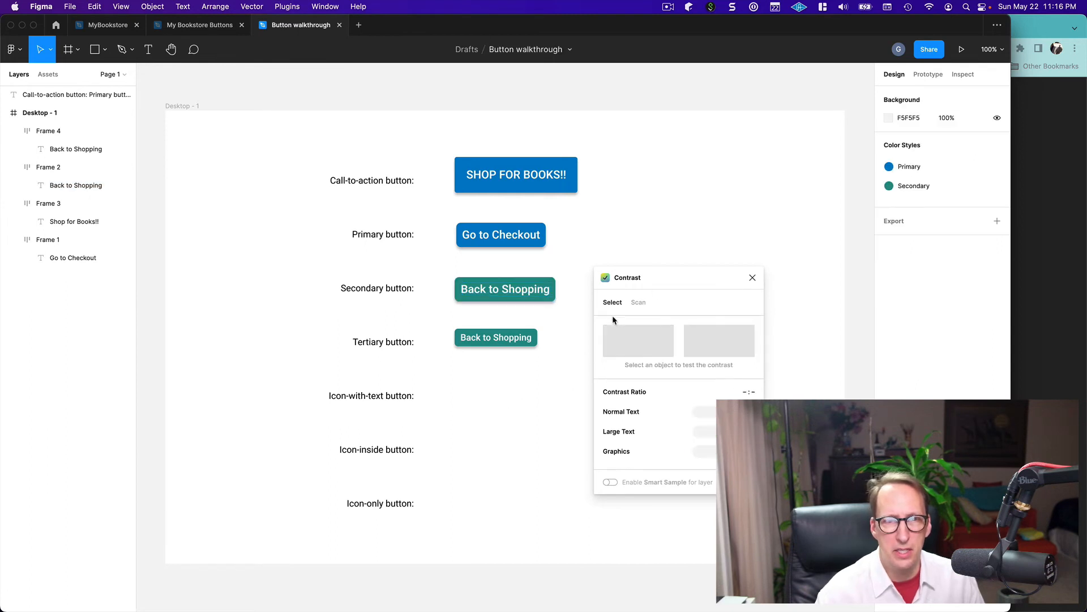
pyautogui.click(752, 279)
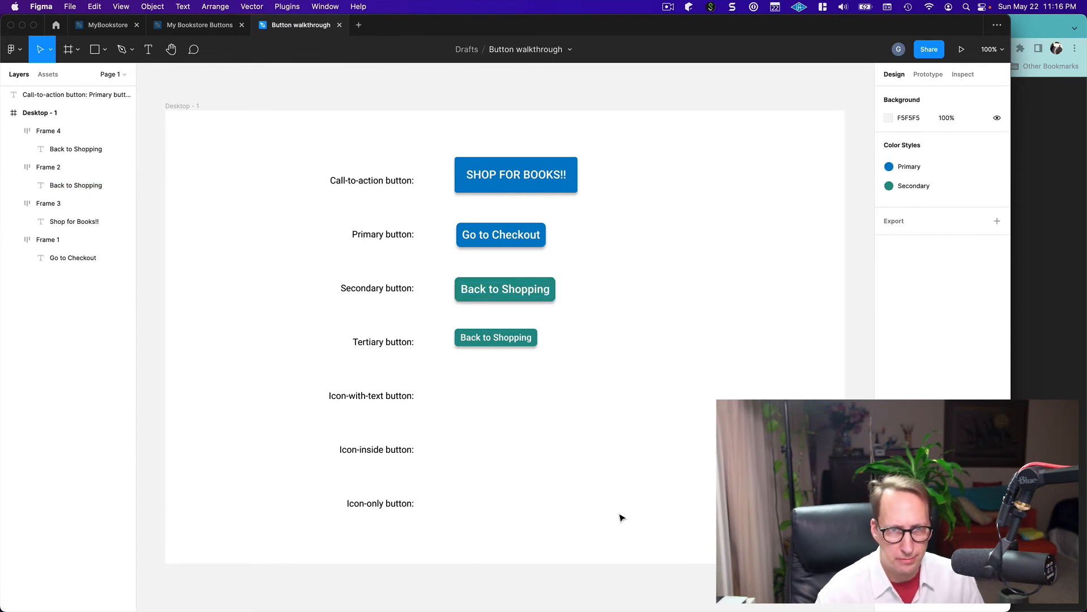
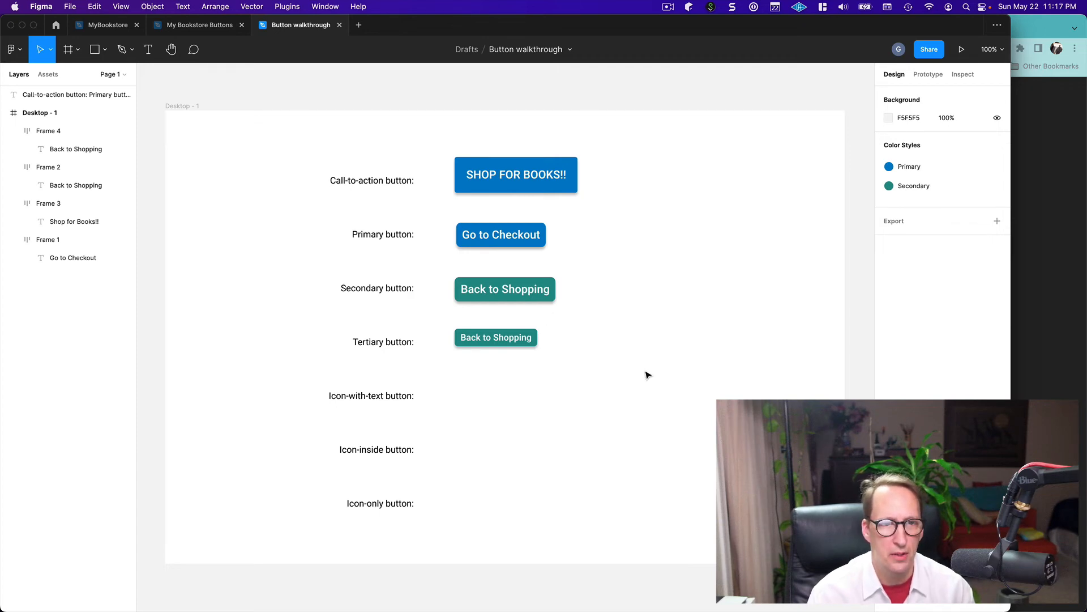
pyautogui.click(517, 299)
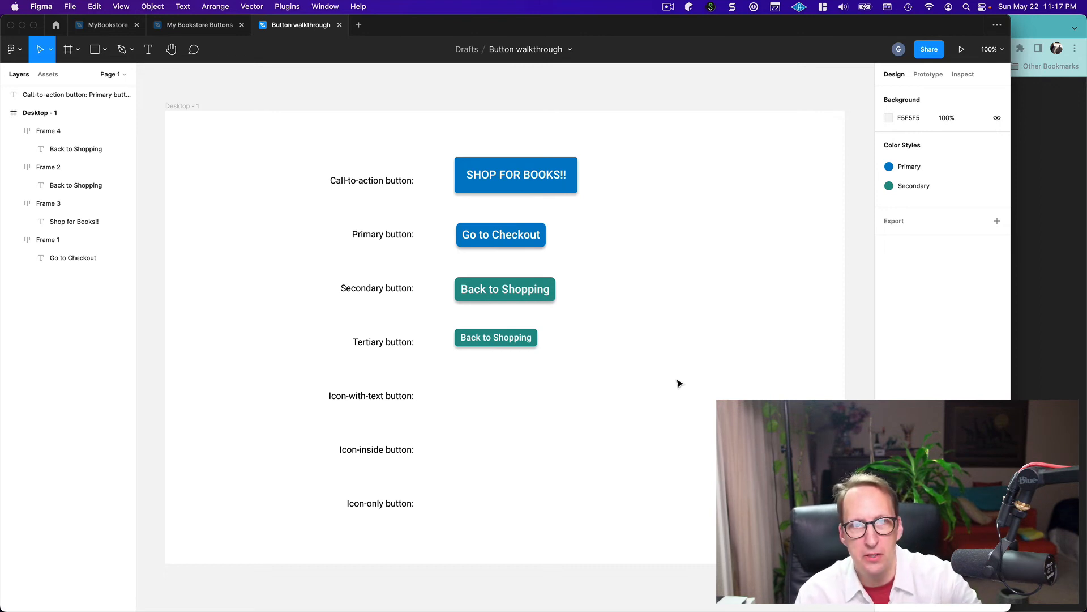
pyautogui.click(503, 344)
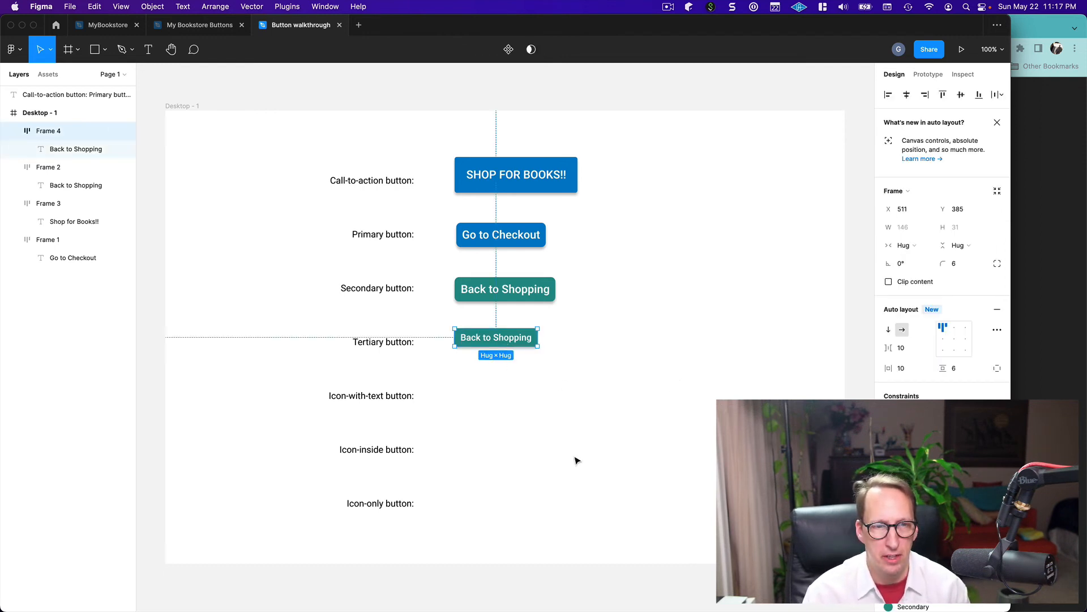
pyautogui.click(551, 444)
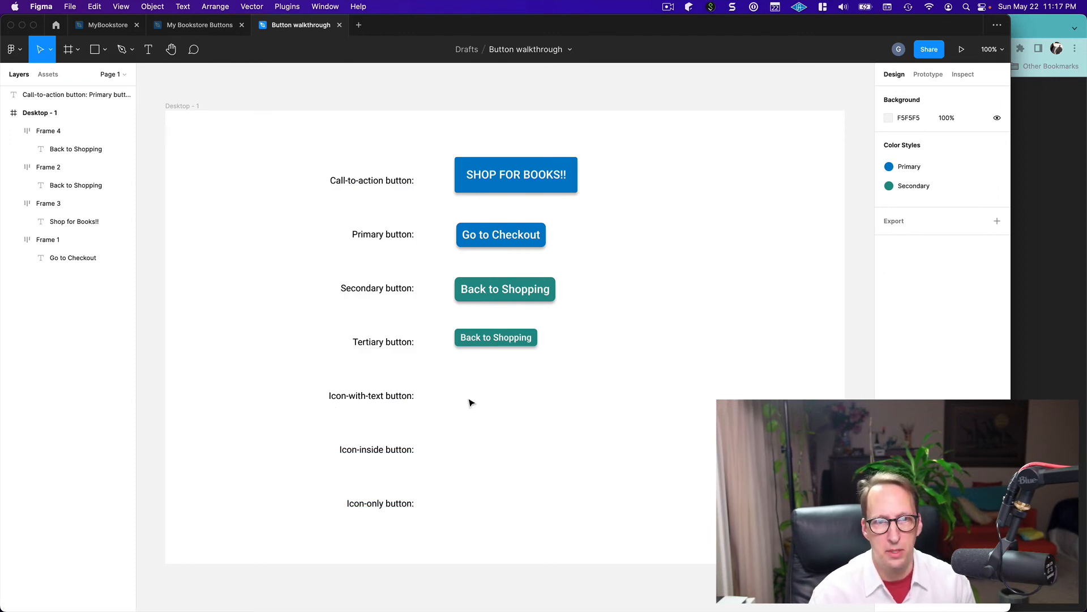
# Duplicate the primary "Go to Checkout" button and place the copy beside the "Icon-with-text button:" label, left-aligned with the original
pyautogui.click(490, 227)
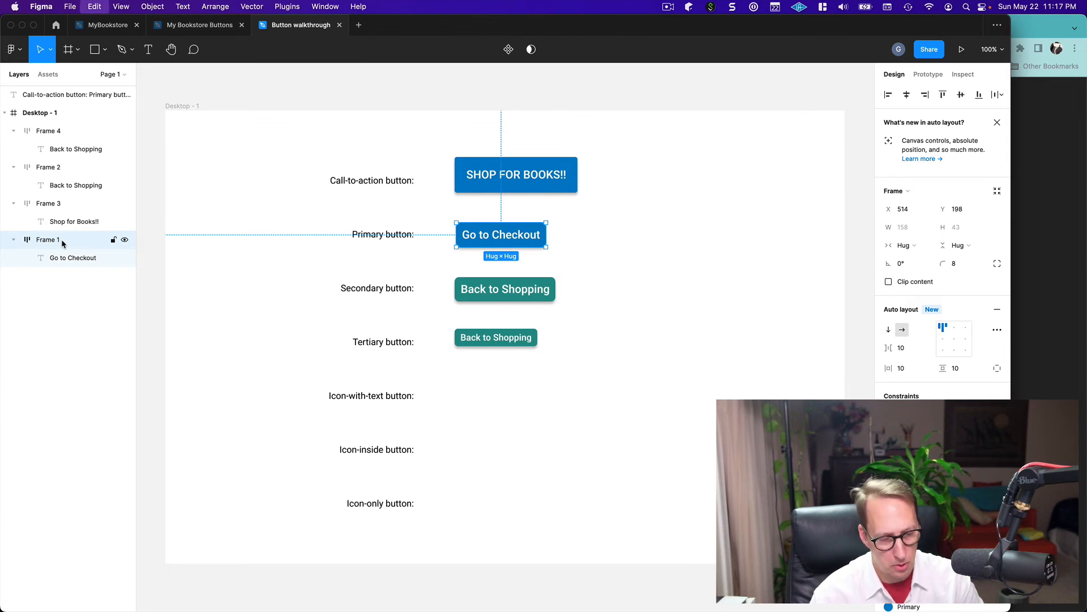
pyautogui.press('super+v')
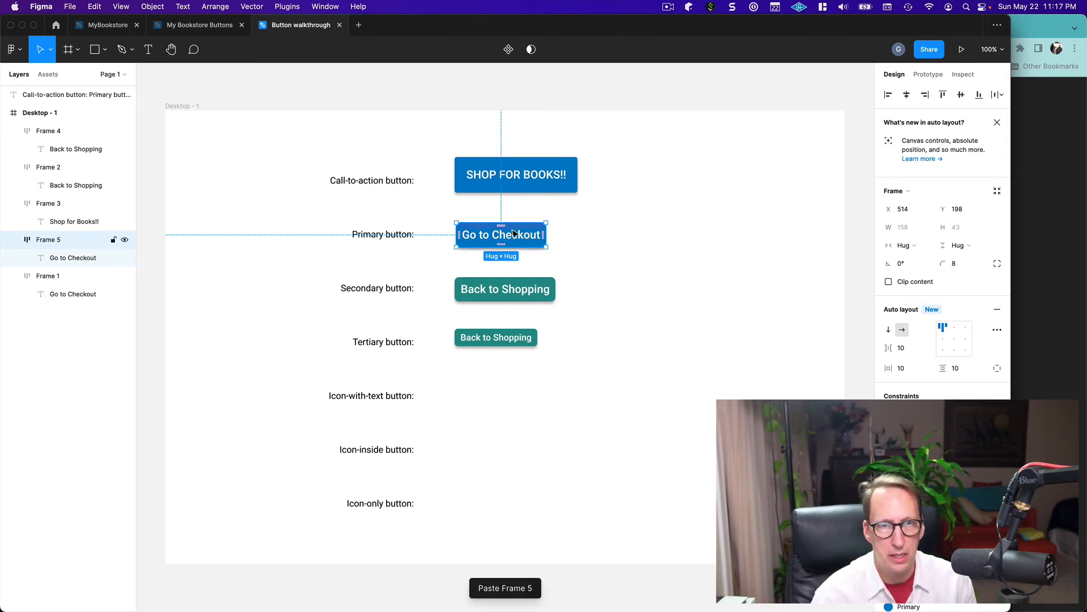
pyautogui.moveTo(514, 233); pyautogui.dragTo(512, 392)
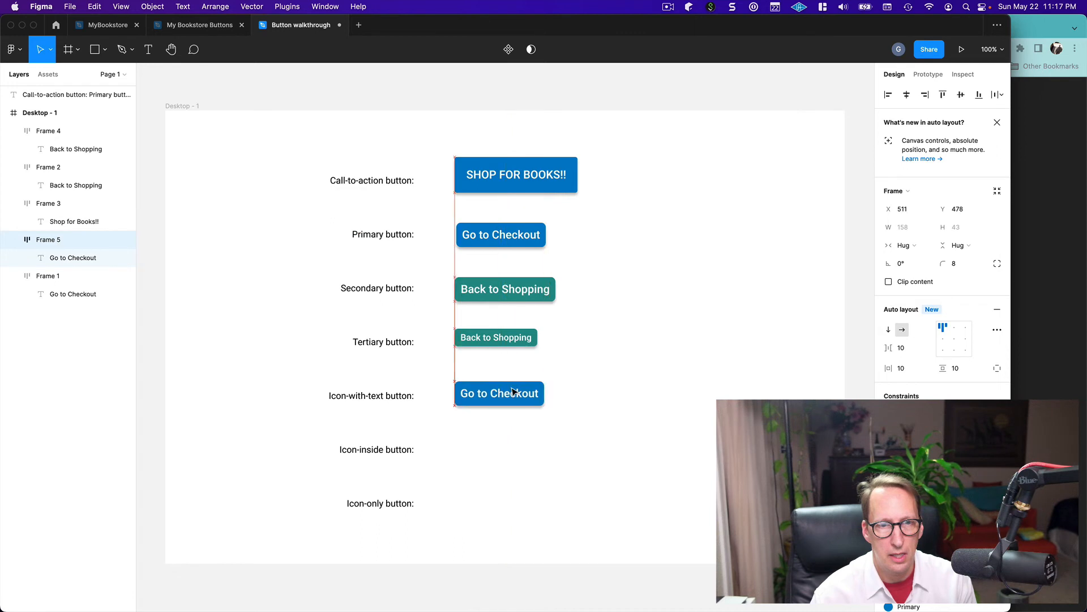
# Replace the copied button's text with "X Add to Cart", using the X as a placeholder for the icon
pyautogui.doubleClick(468, 399)
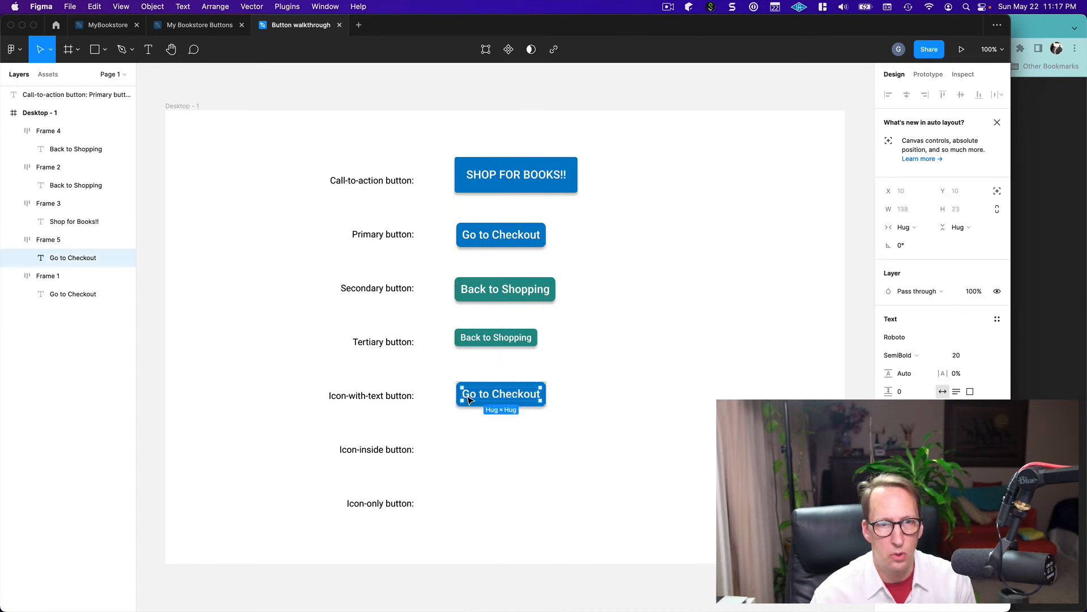
pyautogui.doubleClick(468, 398)
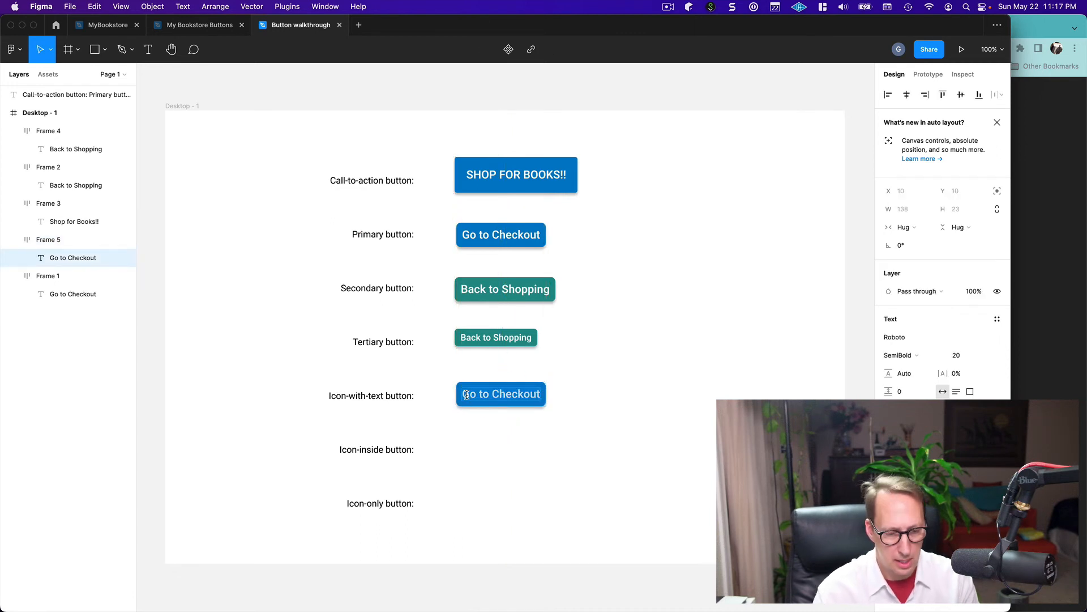
pyautogui.write('Add to C')
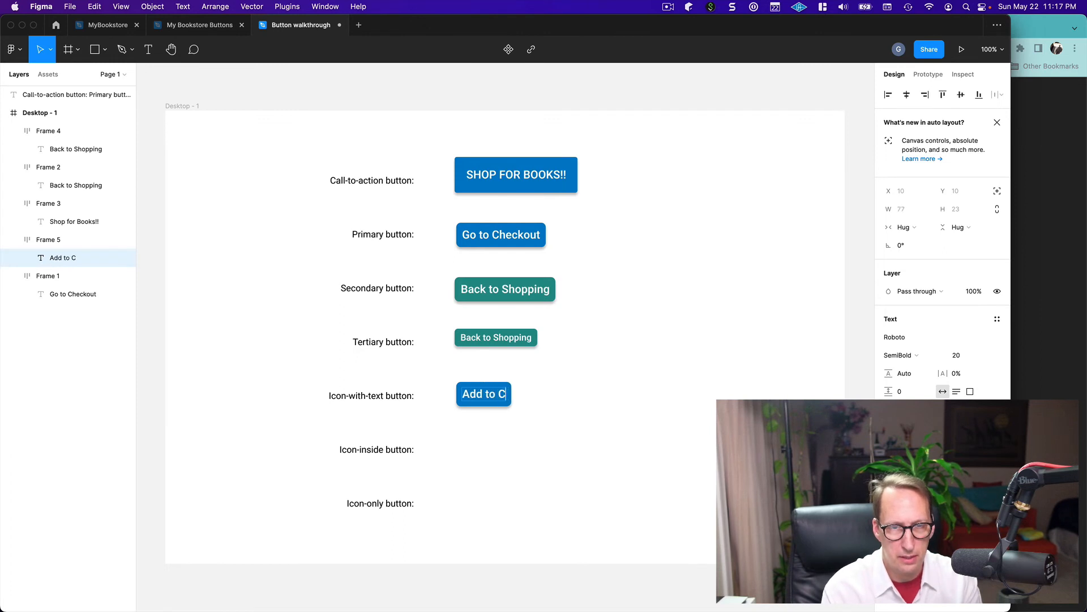
pyautogui.write('art')
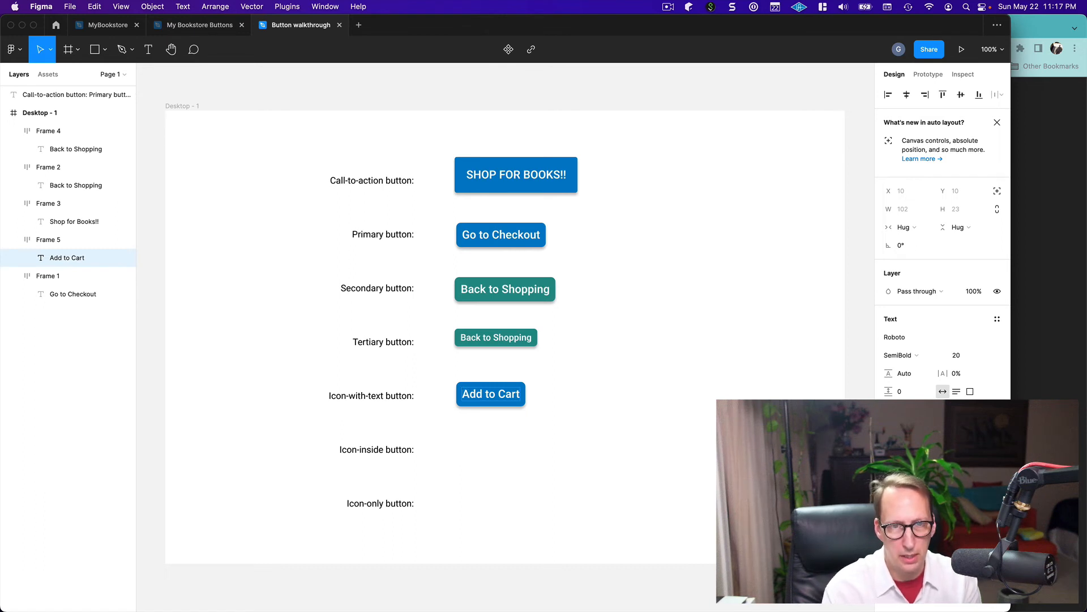
pyautogui.write('X')
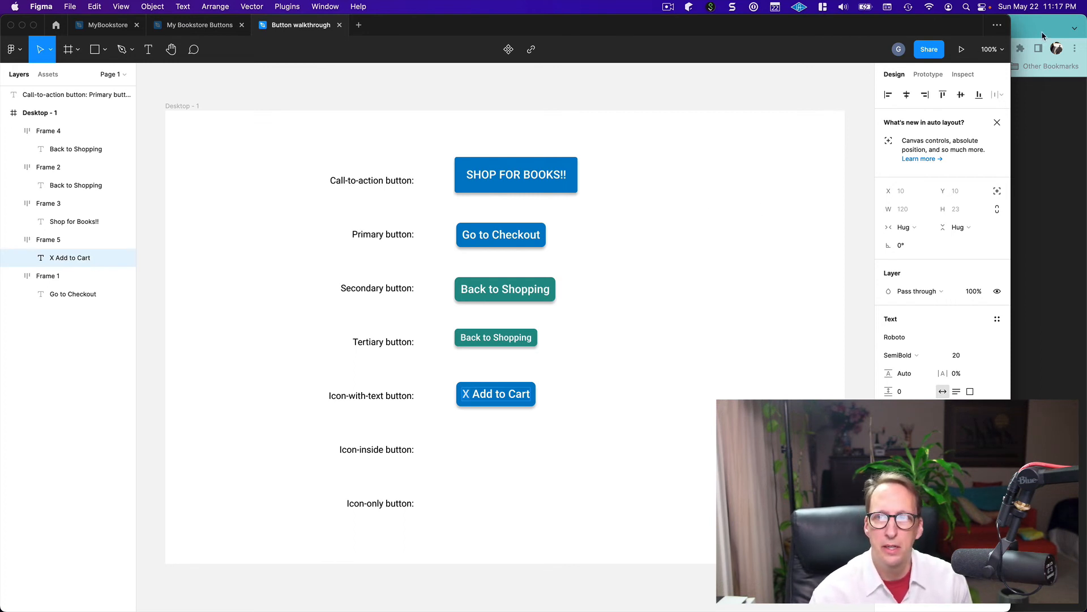
# Switch to Chrome, search Google for "font awesome icons" in a new tab, and open the Font Awesome Icons page
pyautogui.click(1024, 23)
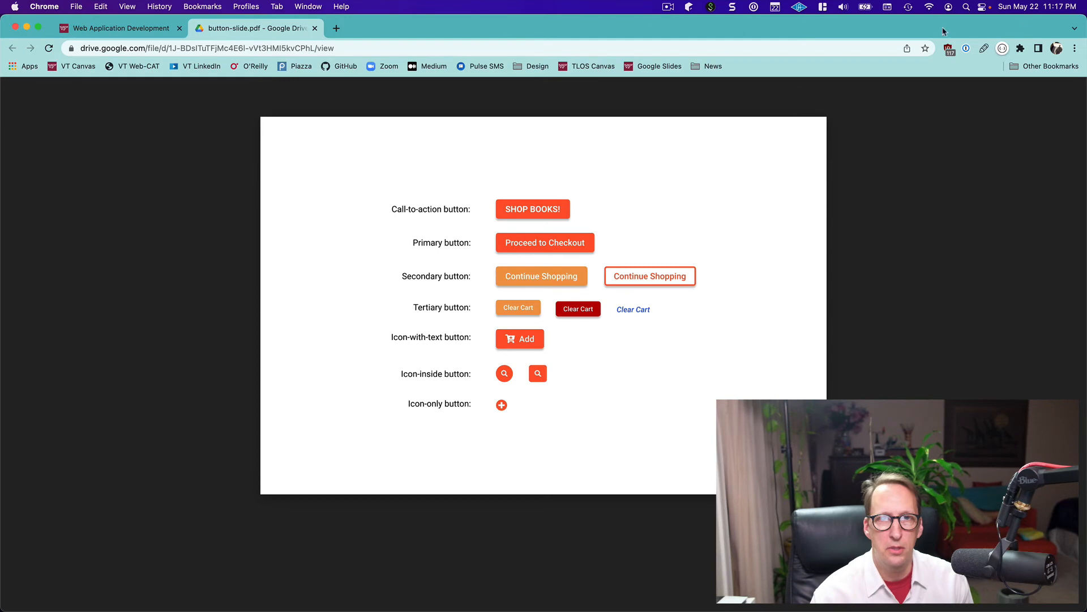
pyautogui.click(337, 29)
pyautogui.click(455, 289)
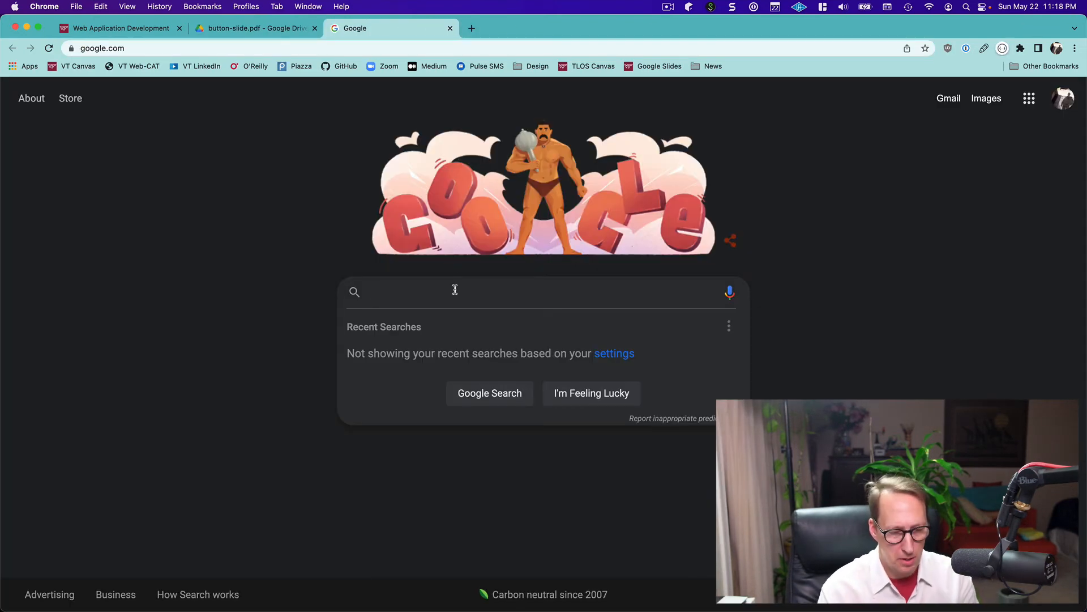
pyautogui.write('font aw')
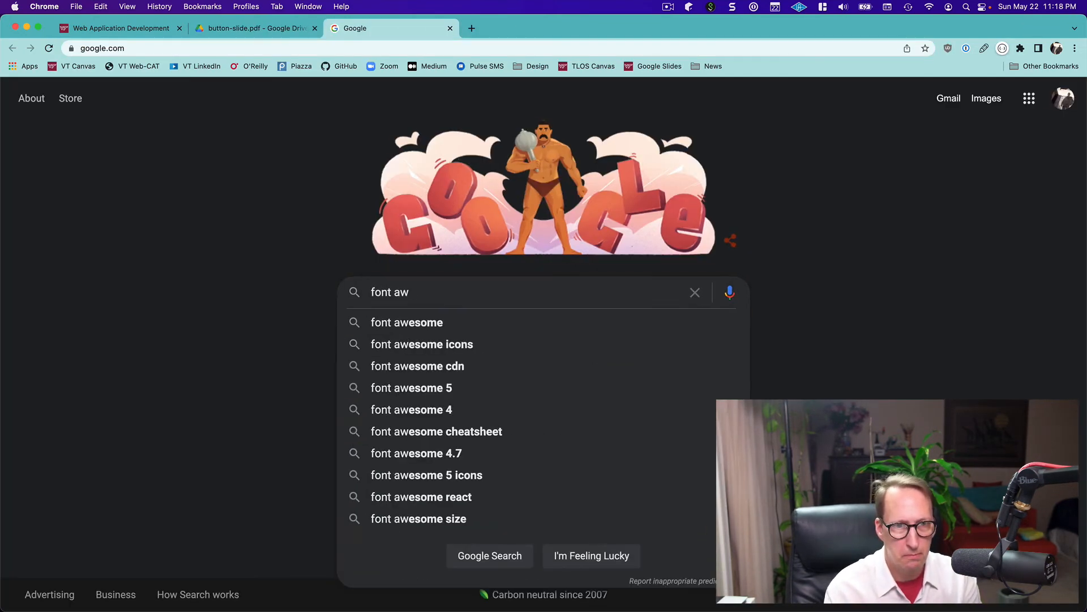
pyautogui.write('esome icons')
pyautogui.press('Return')
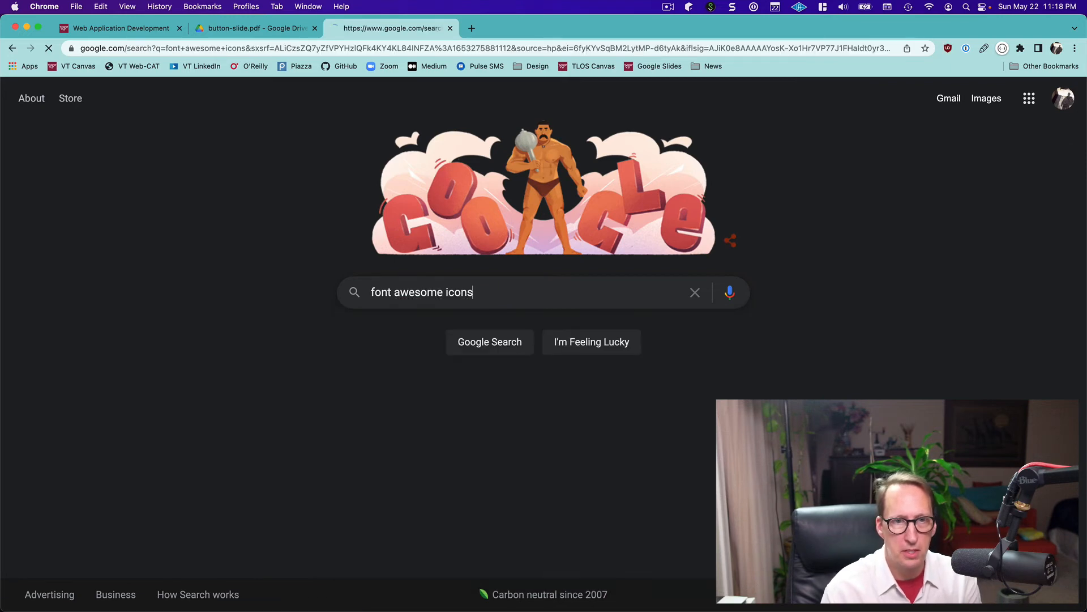
pyautogui.click(222, 237)
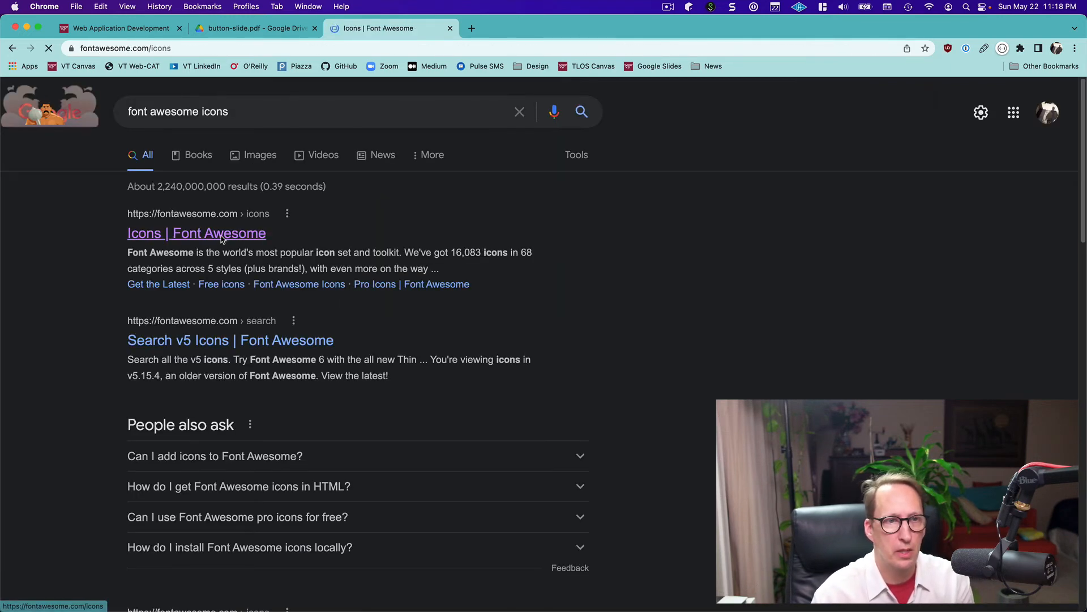
# Search Font Awesome for "cart" and copy the glyph of the solid cart-plus icon
pyautogui.click(405, 178)
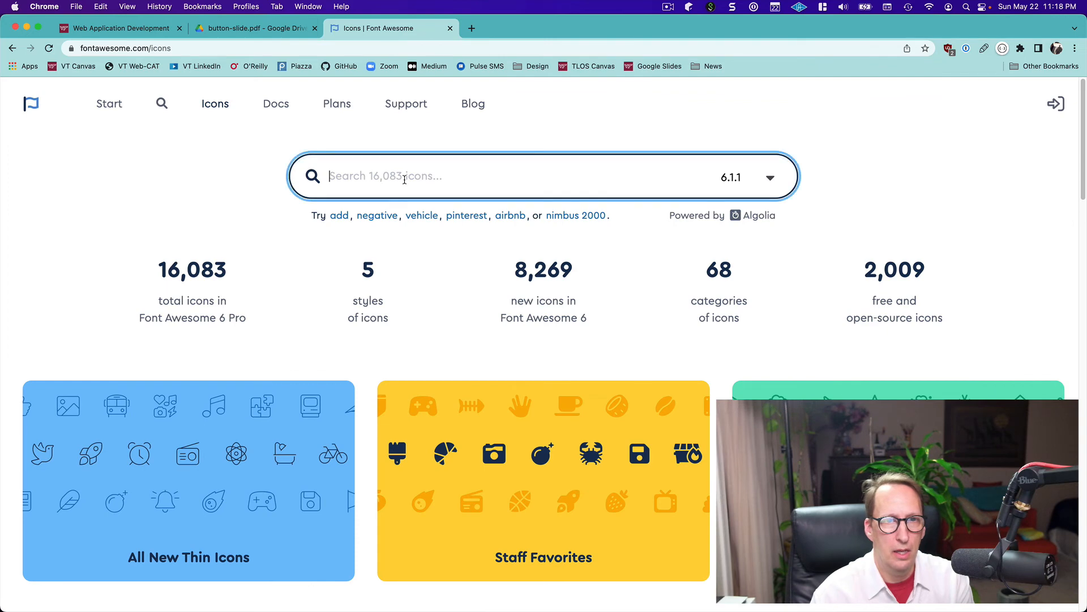
pyautogui.write('cart')
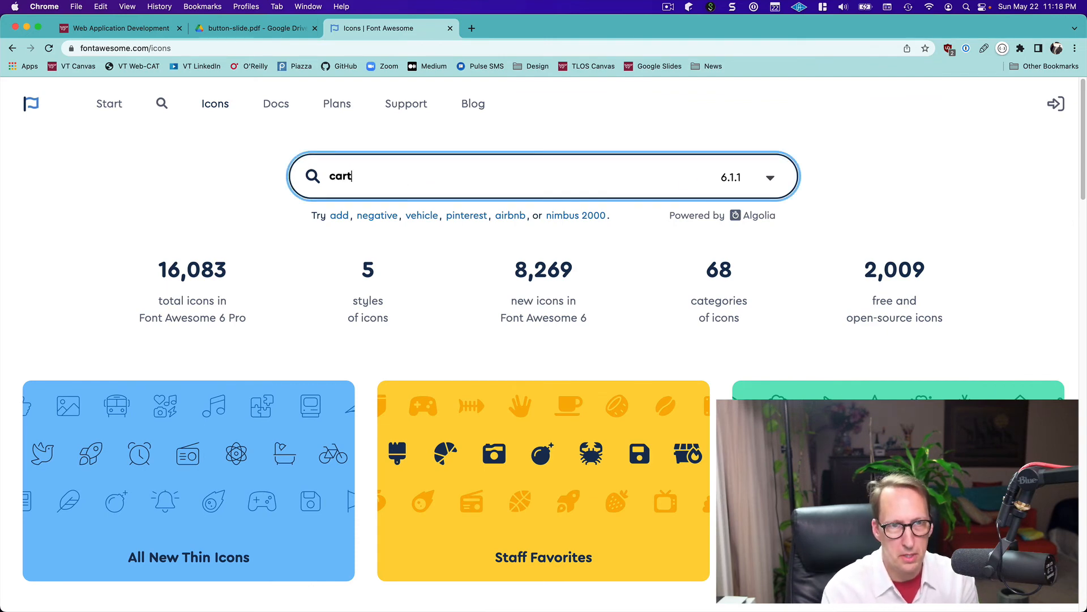
pyautogui.press('Return')
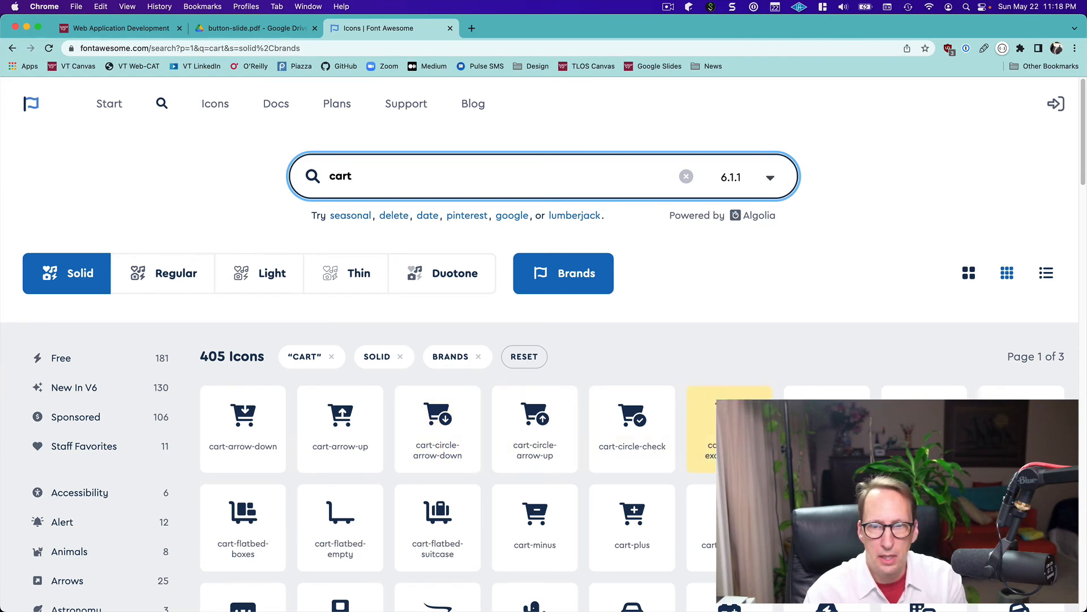
pyautogui.scroll(-3, 836, 417)
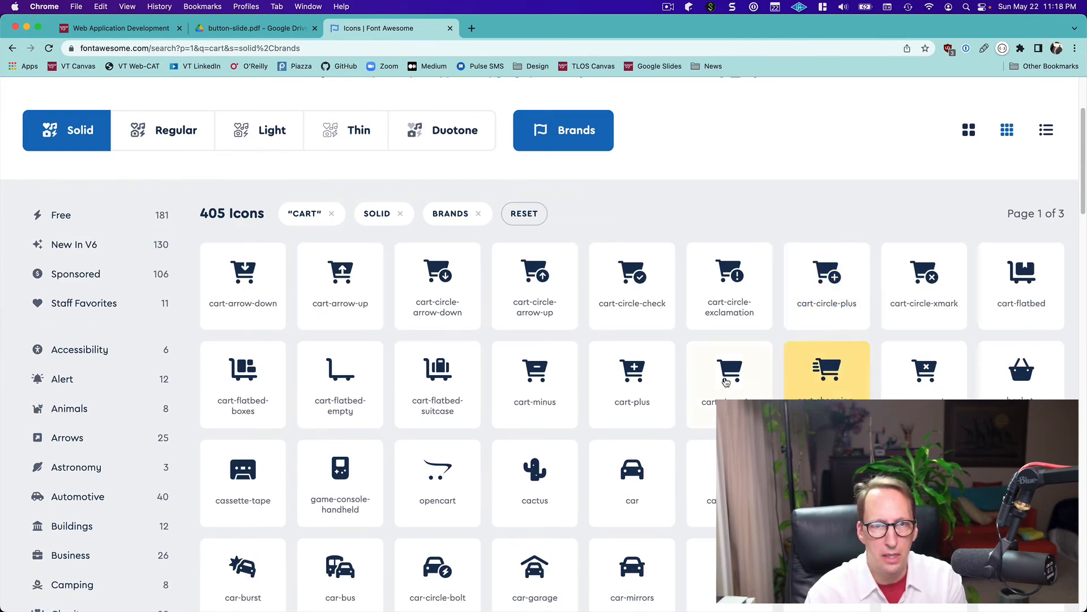
pyautogui.click(633, 375)
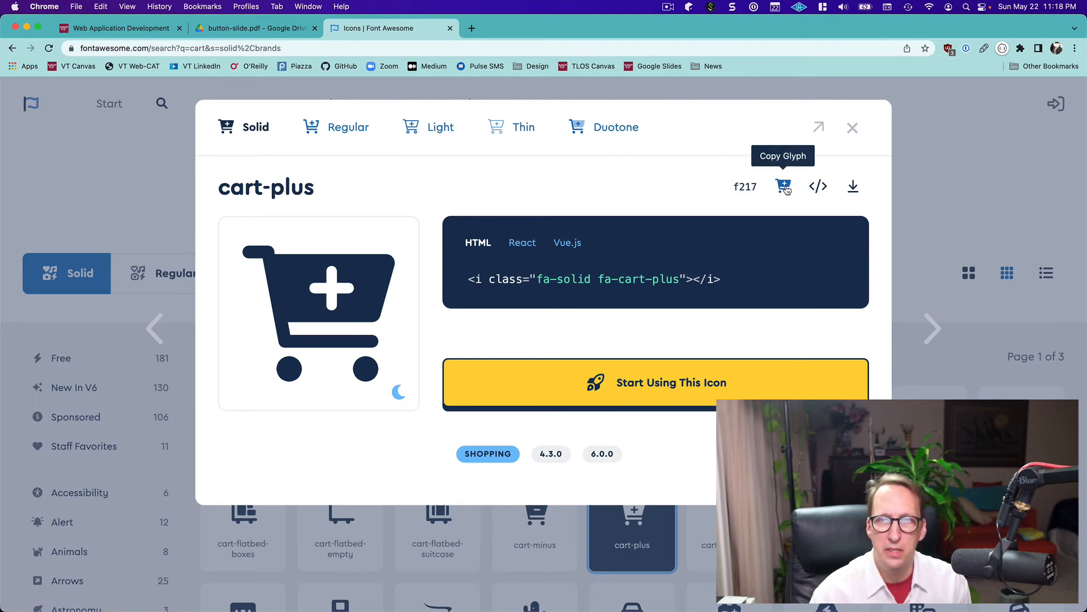
pyautogui.click(785, 188)
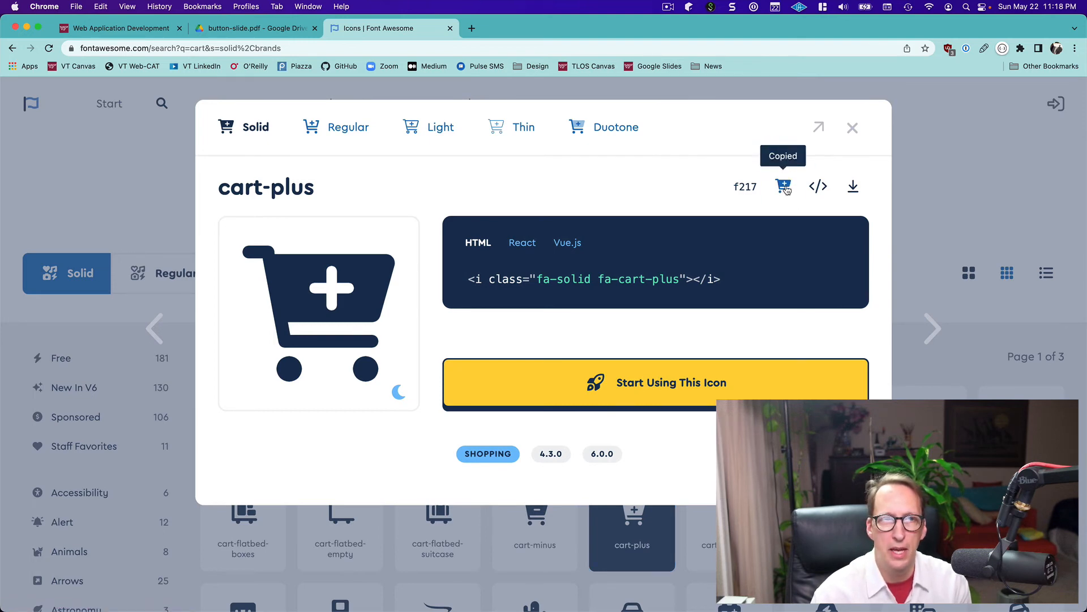
# Switch back to Figma and replace the X placeholder in the "Add to Cart" button with the copied cart-plus glyph
pyautogui.press('super+Tab')
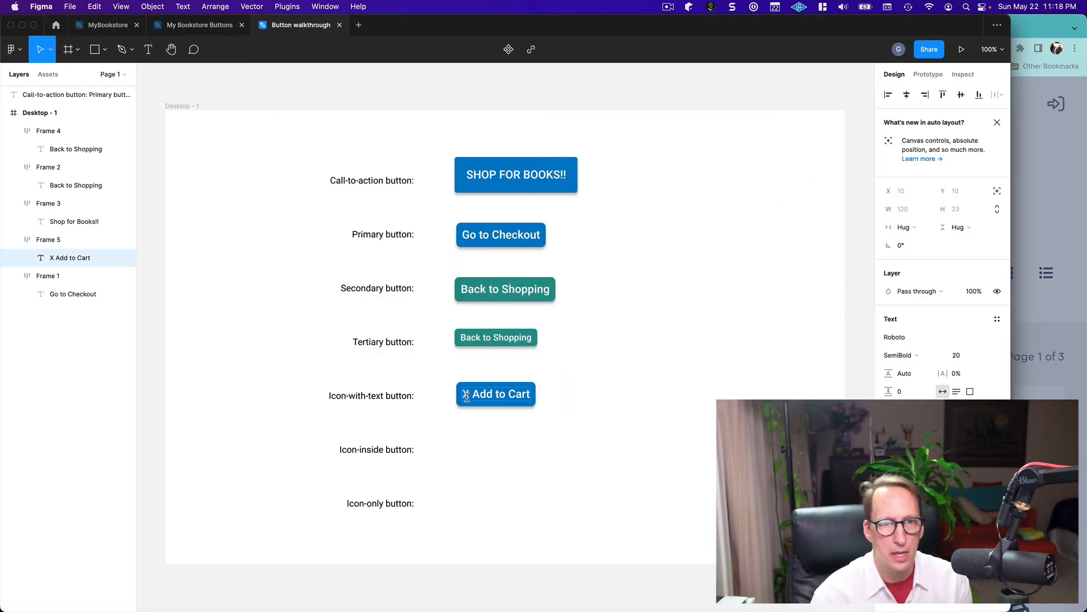
pyautogui.moveTo(468, 397); pyautogui.dragTo(529, 396)
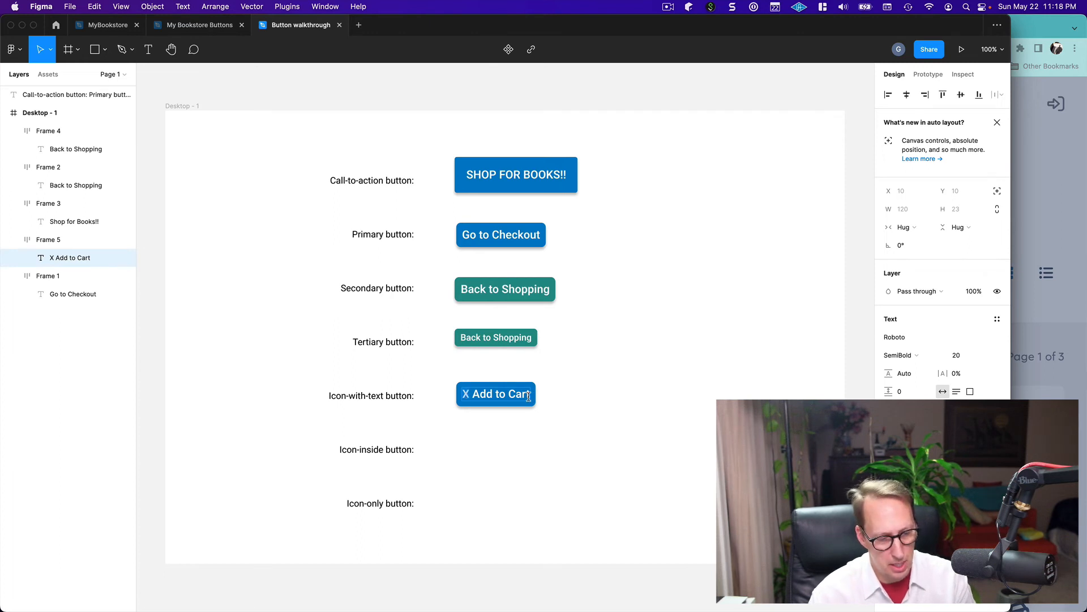
pyautogui.moveTo(462, 395); pyautogui.dragTo(472, 395)
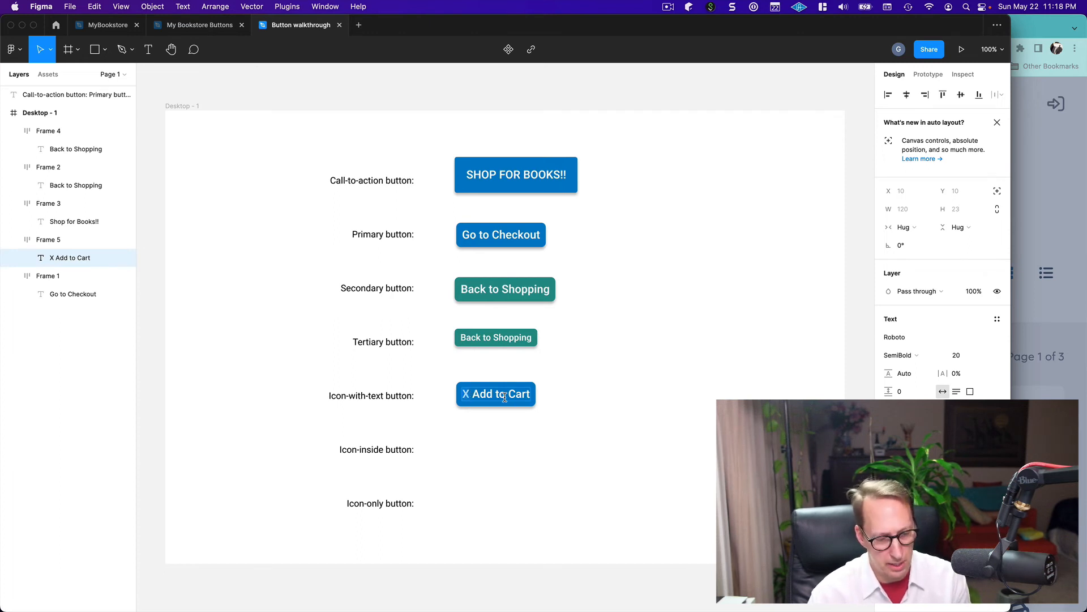
pyautogui.press('super+c')
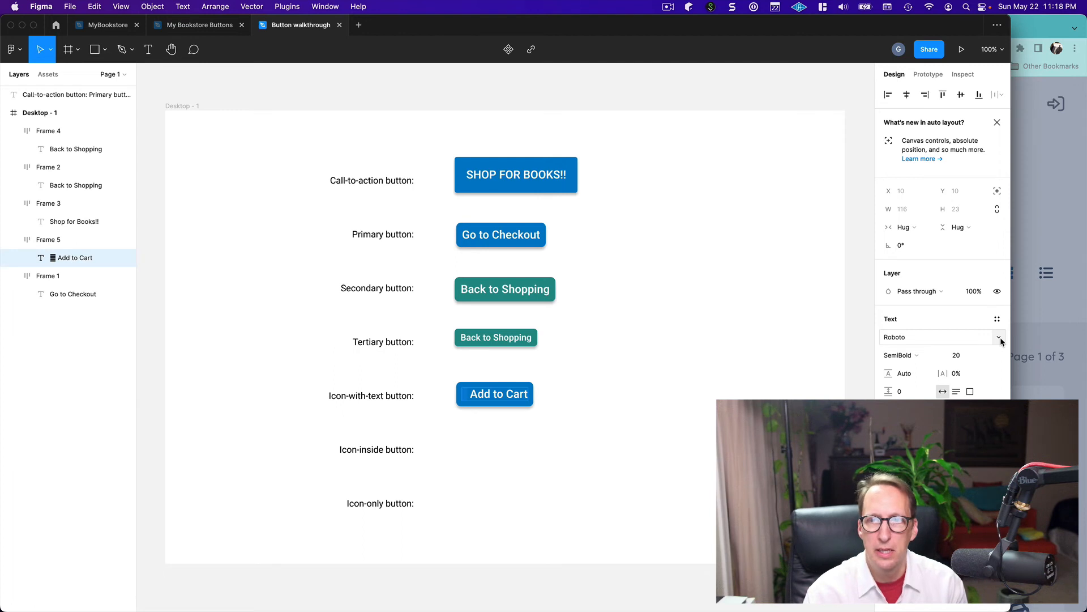
# Set the pasted glyph's font to Font Awesome 5 Free with the Solid style, and deselect the text
pyautogui.click(999, 338)
pyautogui.scroll(20, 1001, 342)
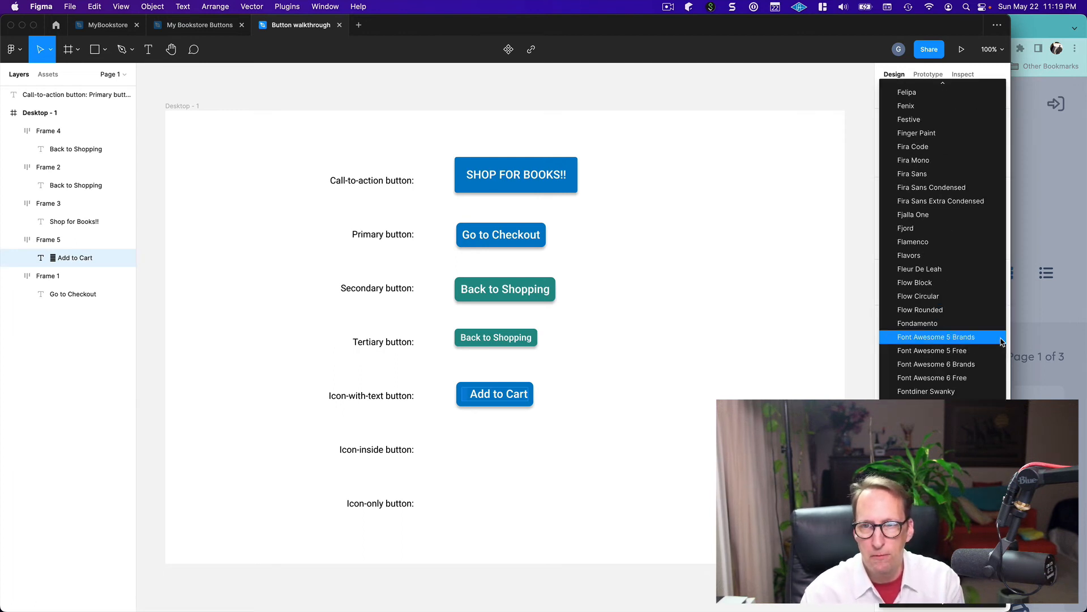
pyautogui.press('Down')
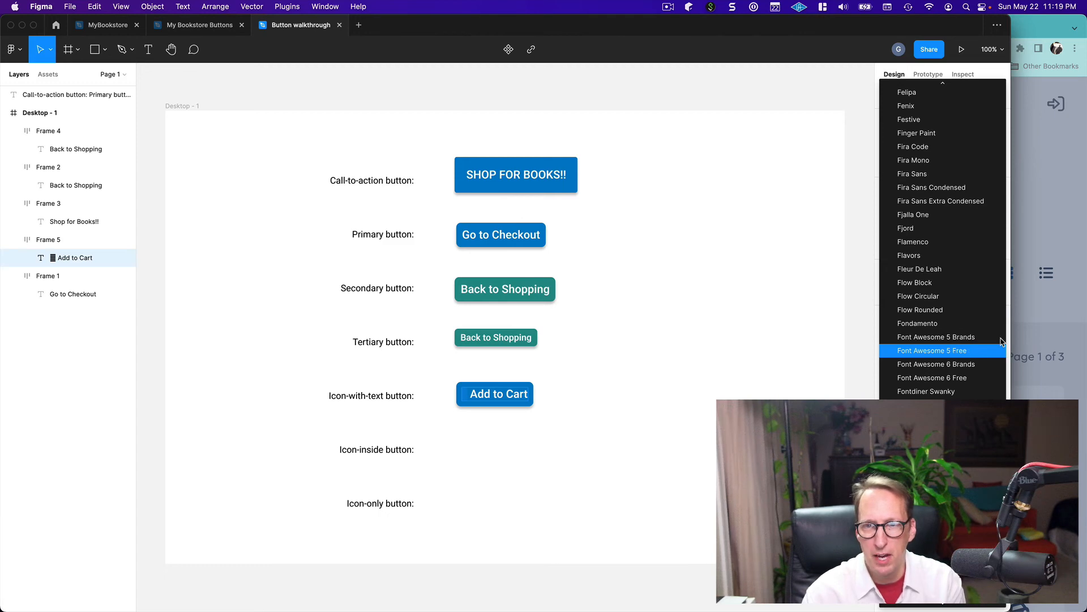
pyautogui.press('Return')
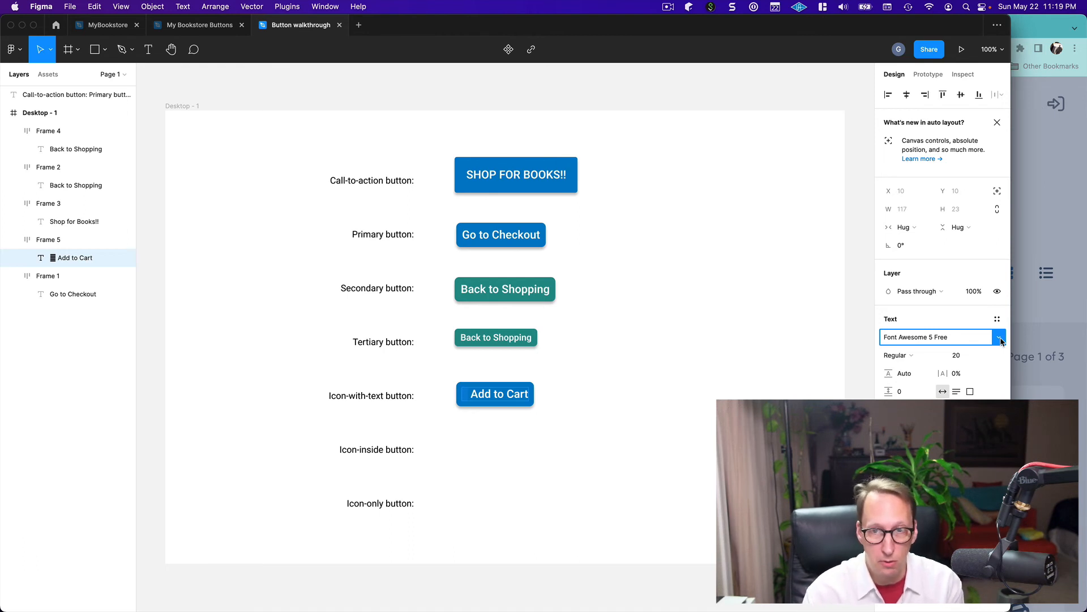
pyautogui.click(940, 358)
pyautogui.click(912, 372)
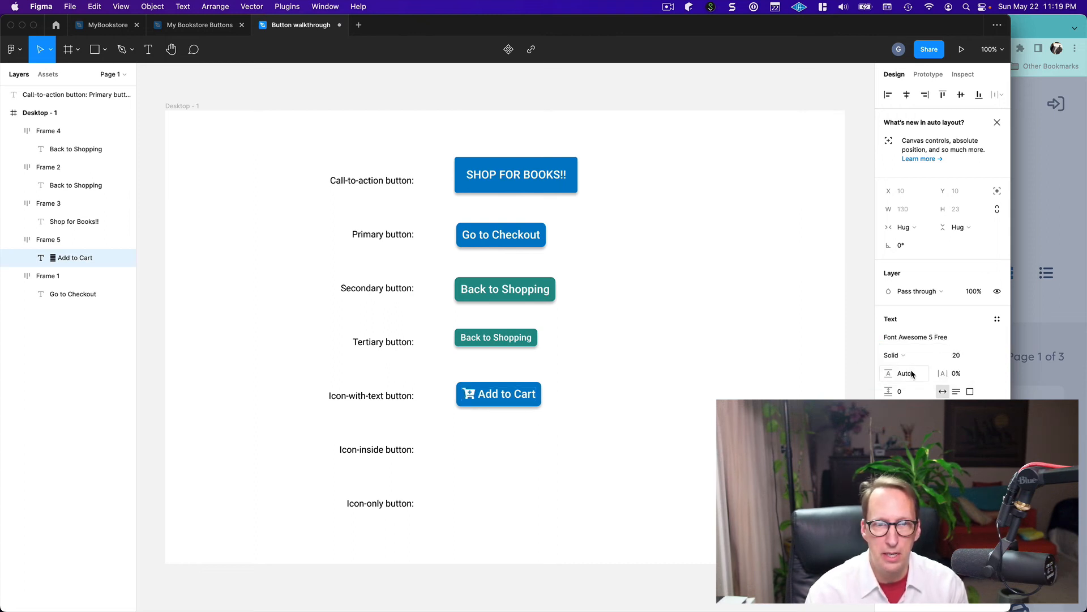
pyautogui.press('Escape')
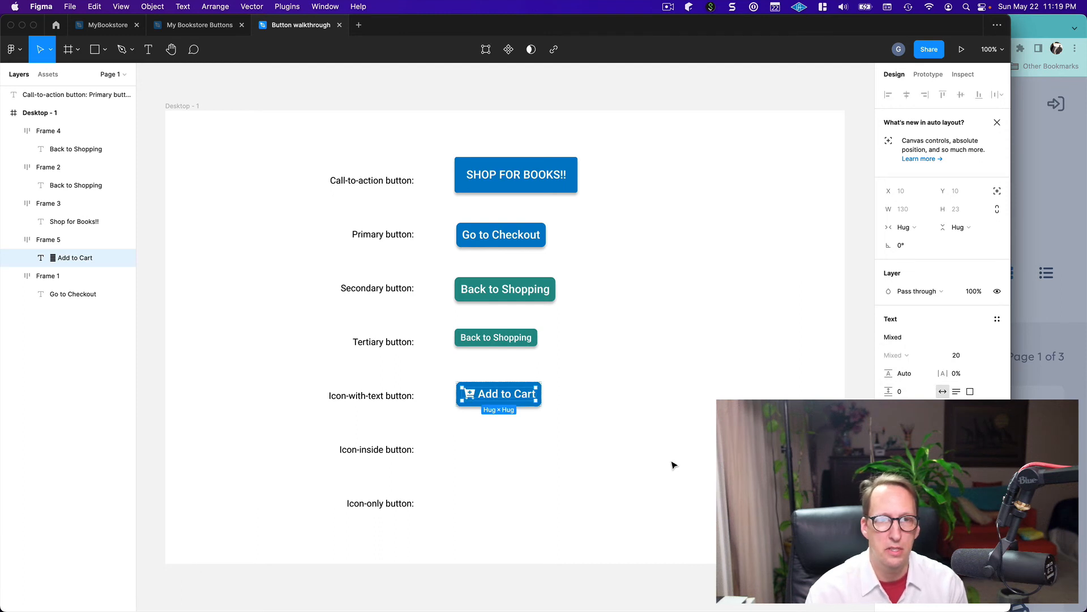
pyautogui.press('Escape')
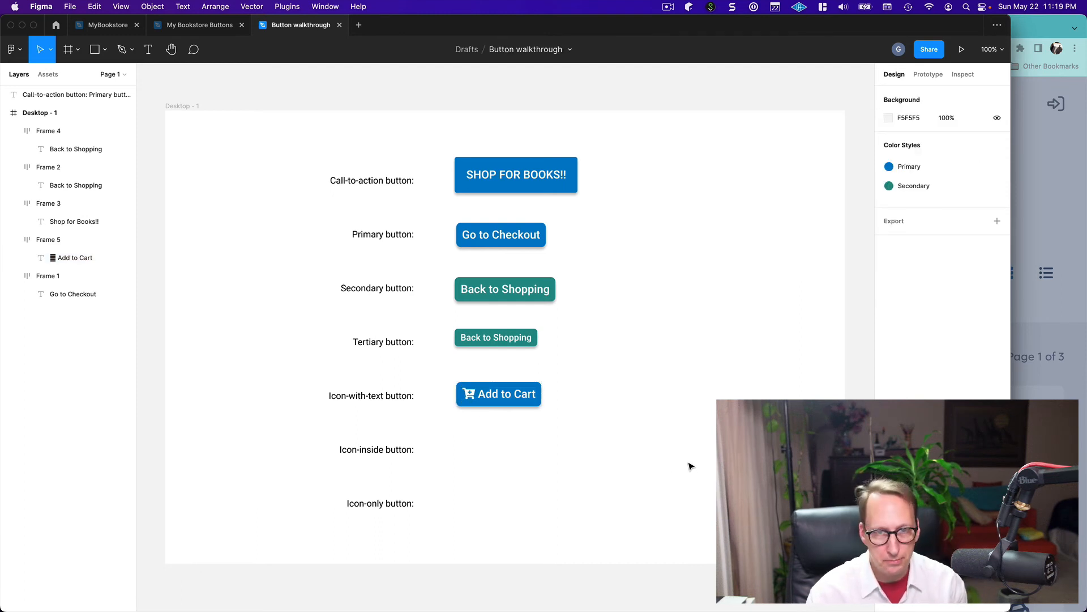
# Duplicate the "Add to Cart" icon button and place the copy directly below it, beside the "Icon-inside button:" label
pyautogui.click(501, 403)
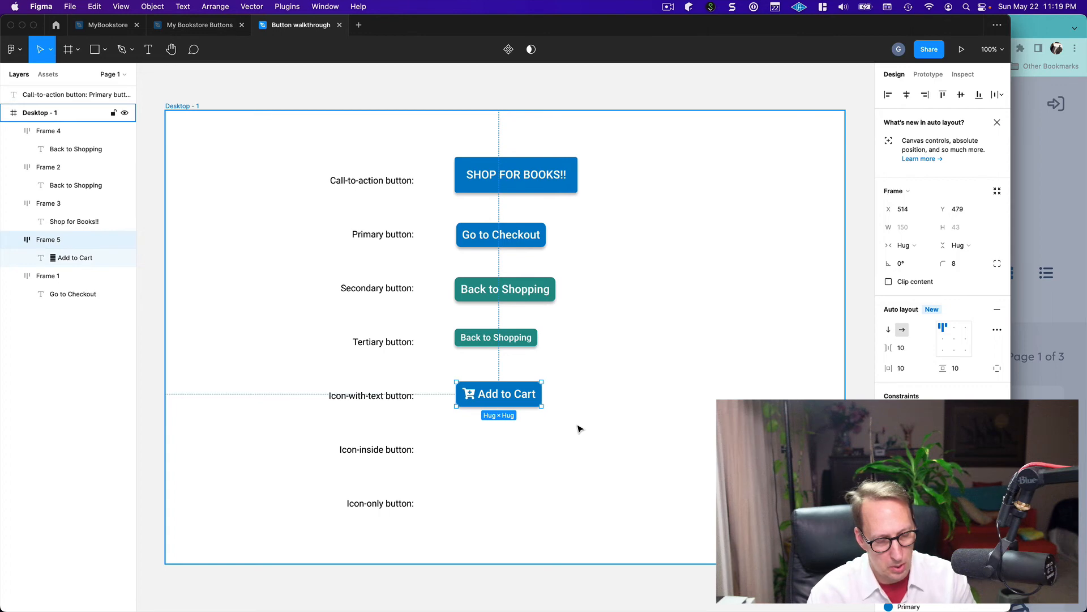
pyautogui.press('super+v')
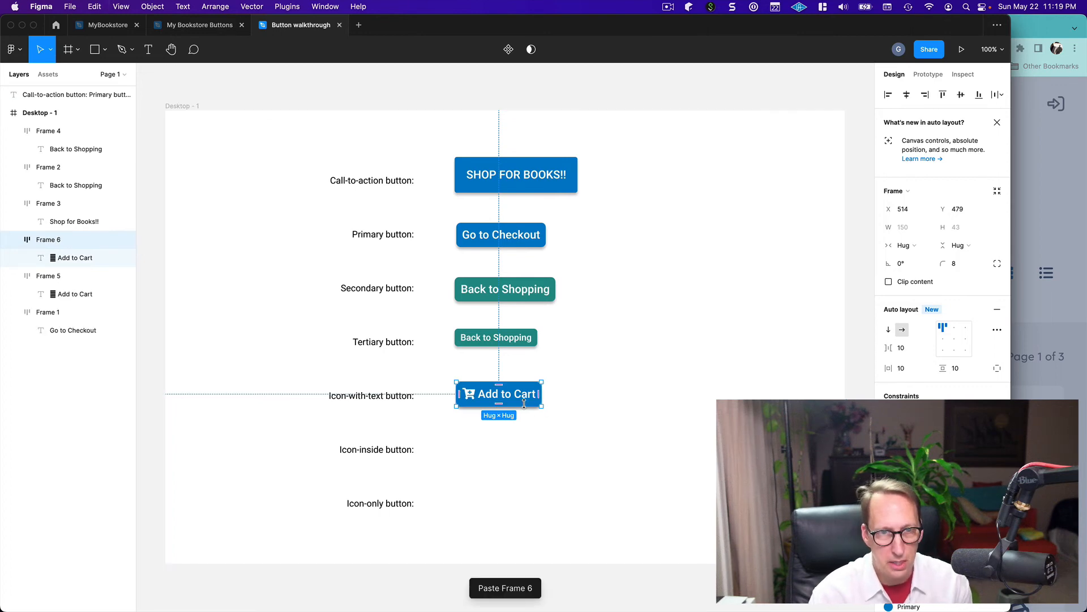
pyautogui.moveTo(525, 399); pyautogui.dragTo(526, 447)
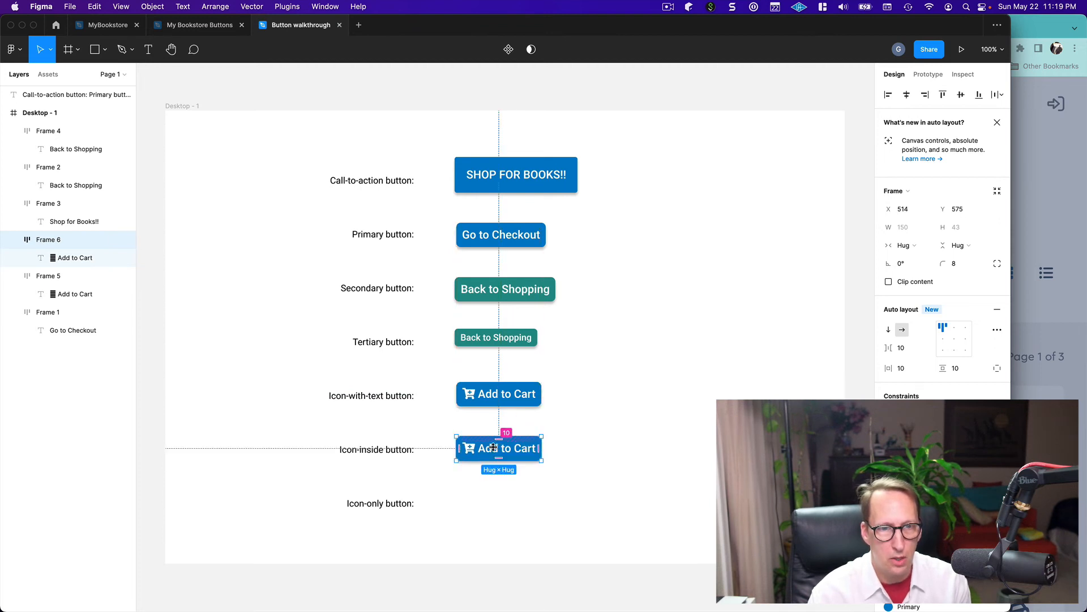
# Delete the "Add to Cart" wording from the icon-inside button, keeping only the cart-plus glyph, and move the button to about X 521, Y 580
pyautogui.doubleClick(493, 451)
pyautogui.doubleClick(493, 451)
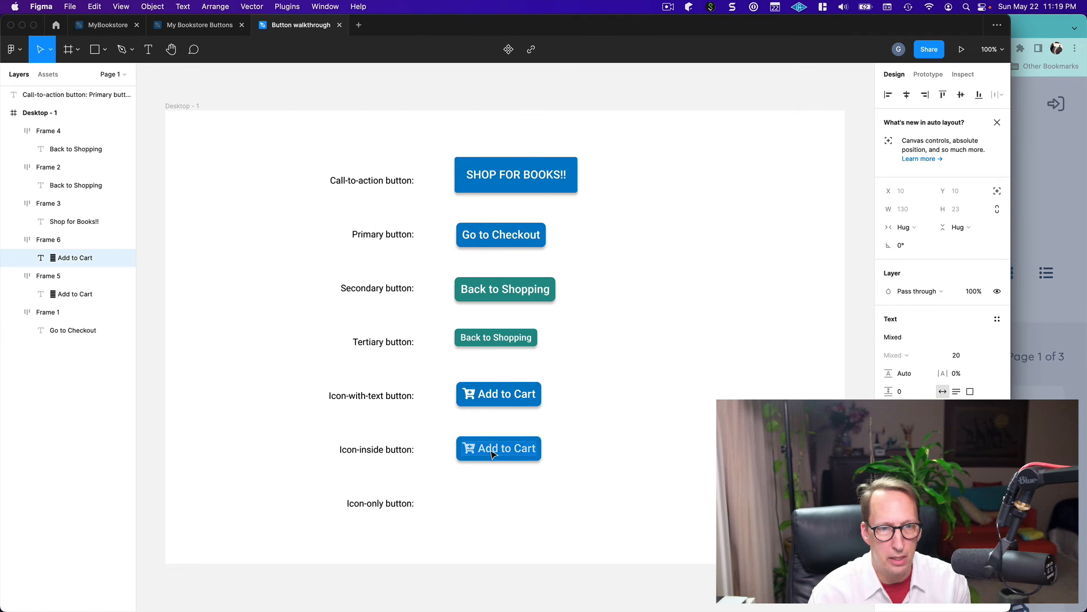
pyautogui.press('Right')
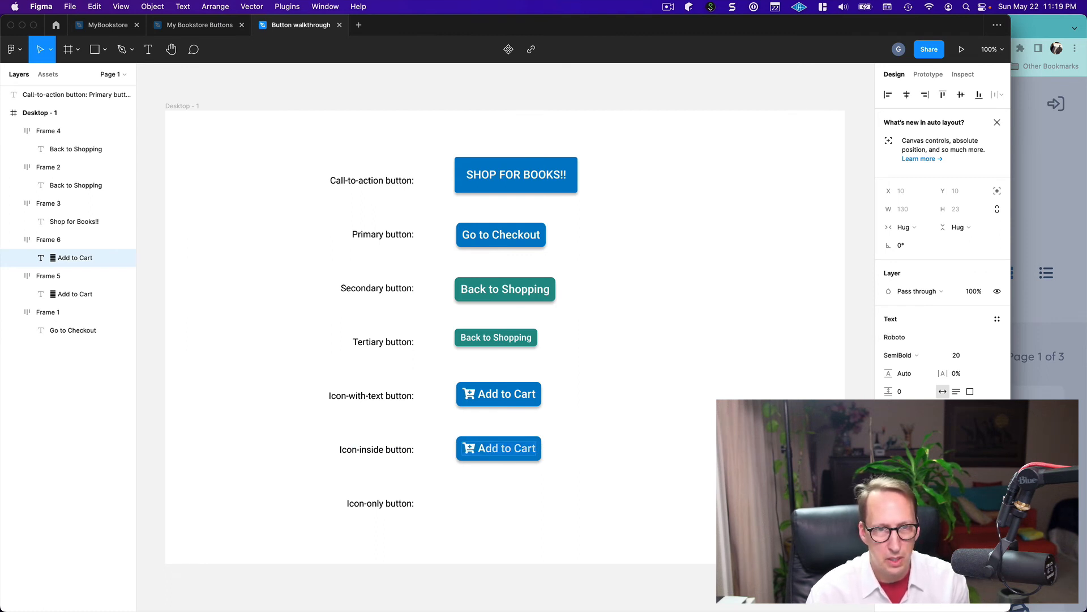
pyautogui.press('BackSpace')
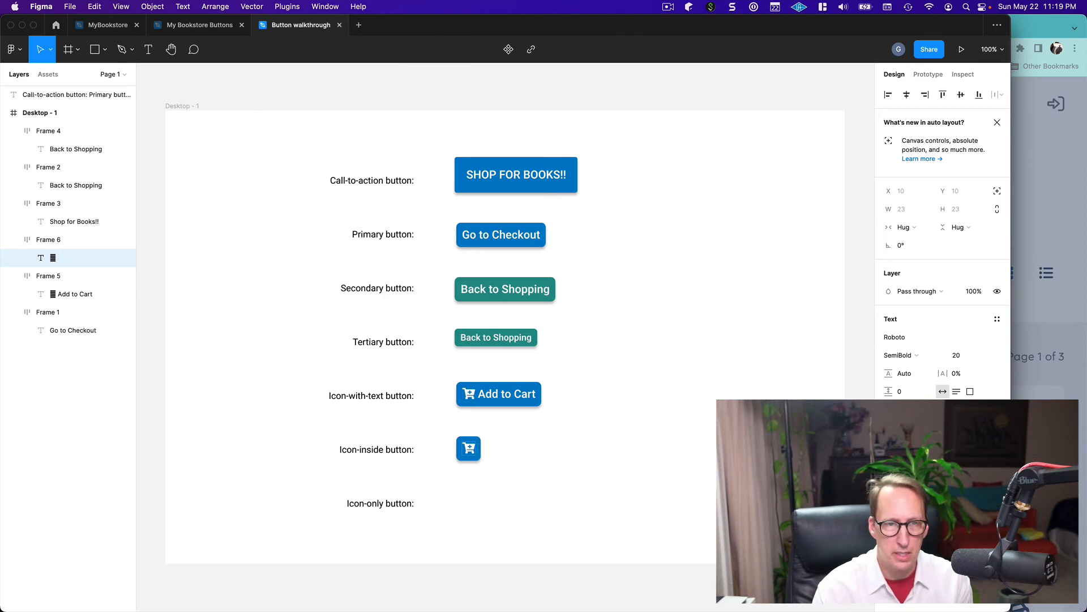
pyautogui.press('BackSpace')
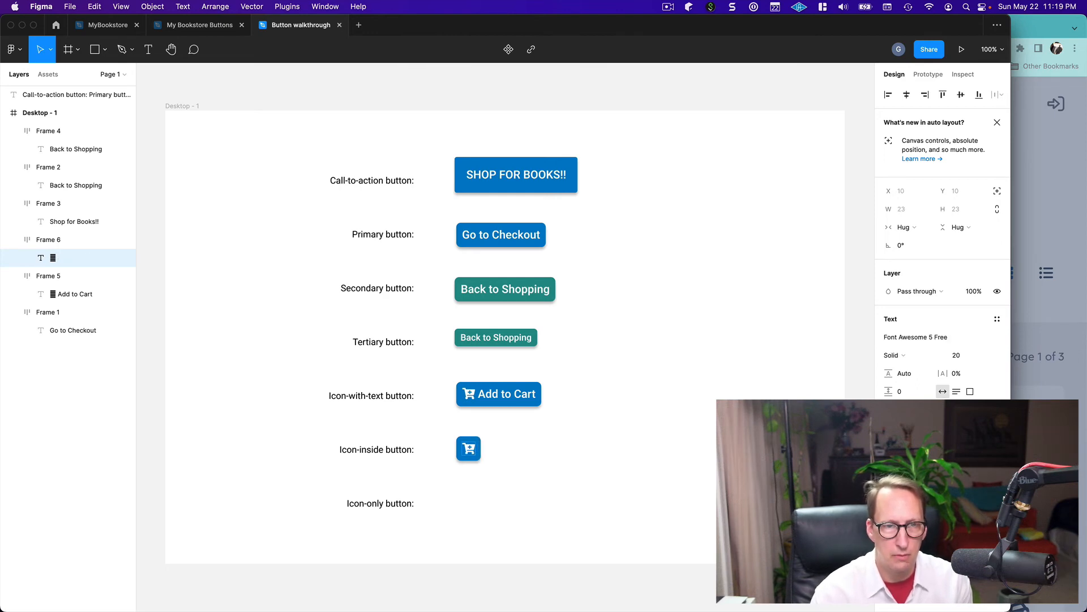
pyautogui.press('Escape')
pyautogui.click(488, 453)
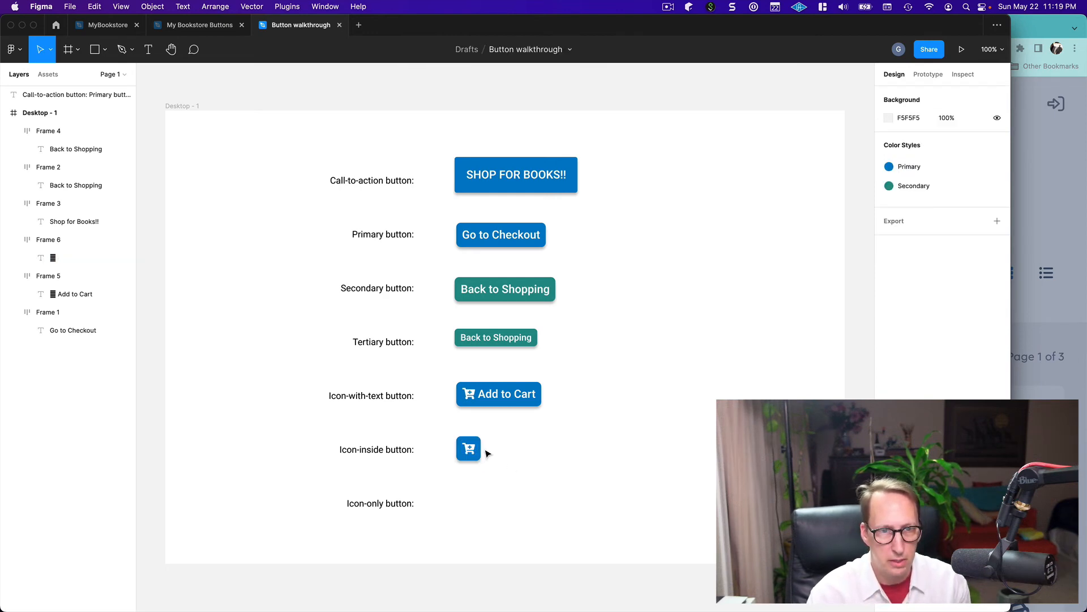
pyautogui.moveTo(487, 453); pyautogui.dragTo(486, 454)
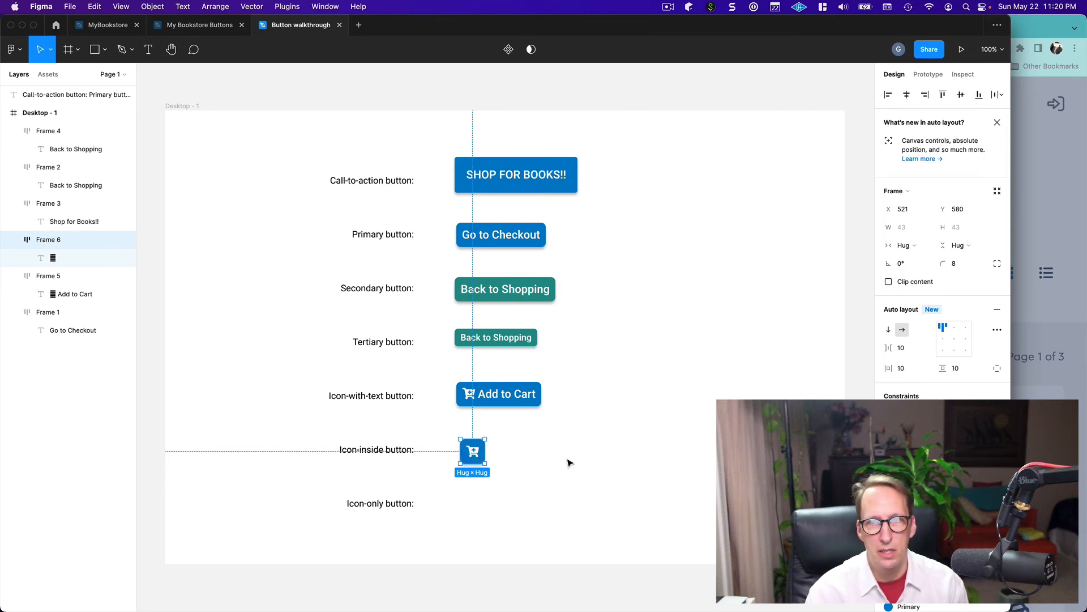
# Switch to Chrome to check the reference slide's icon-inside buttons, and copy the solid magnifying-glass glyph from a Font Awesome search for "search"
pyautogui.press('super+Tab')
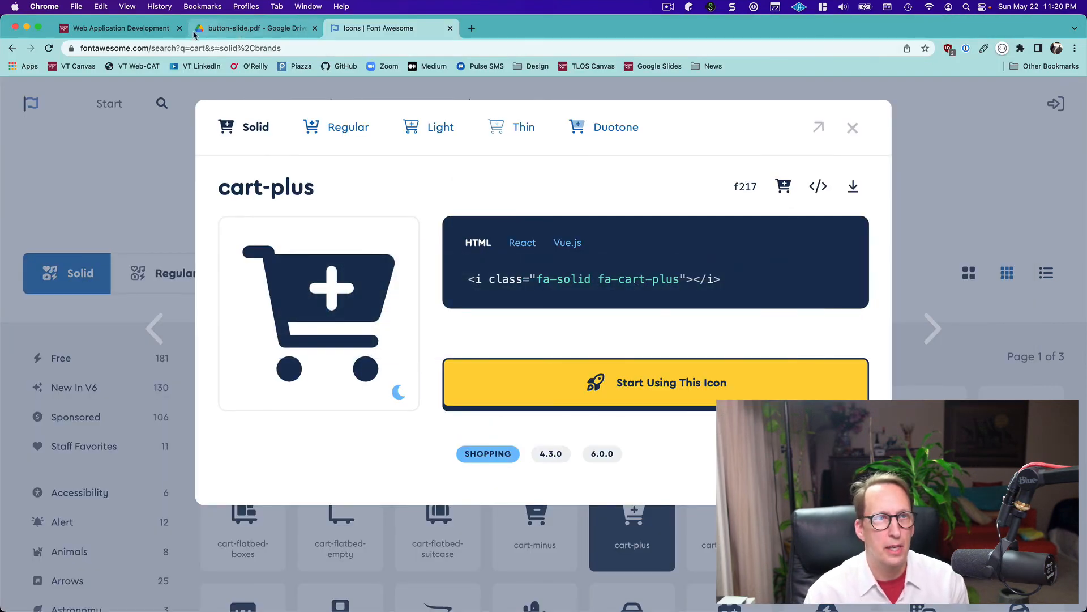
pyautogui.click(247, 29)
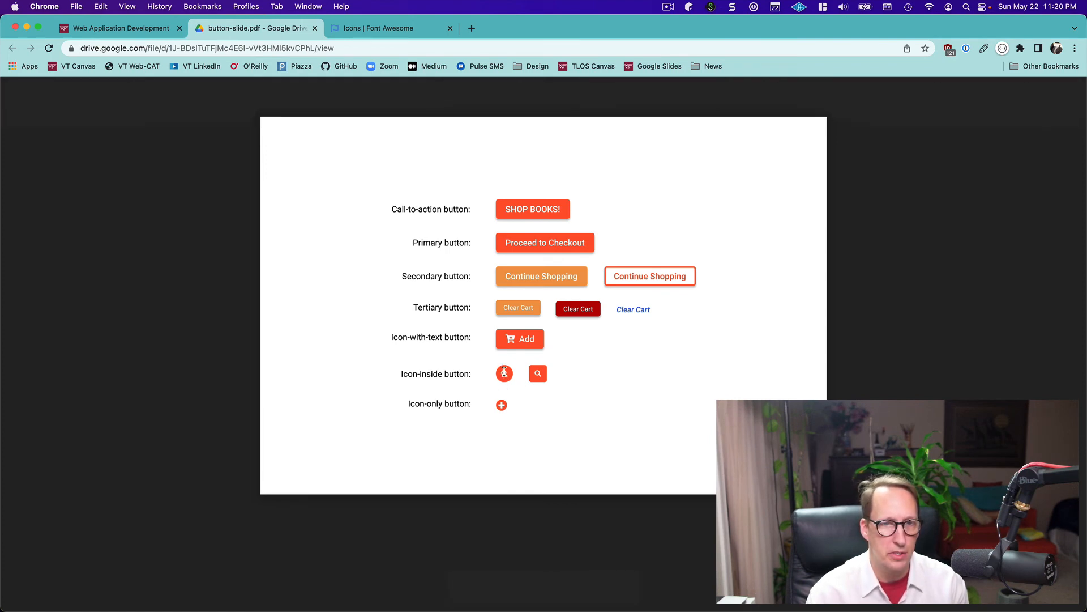
pyautogui.press('super+Tab')
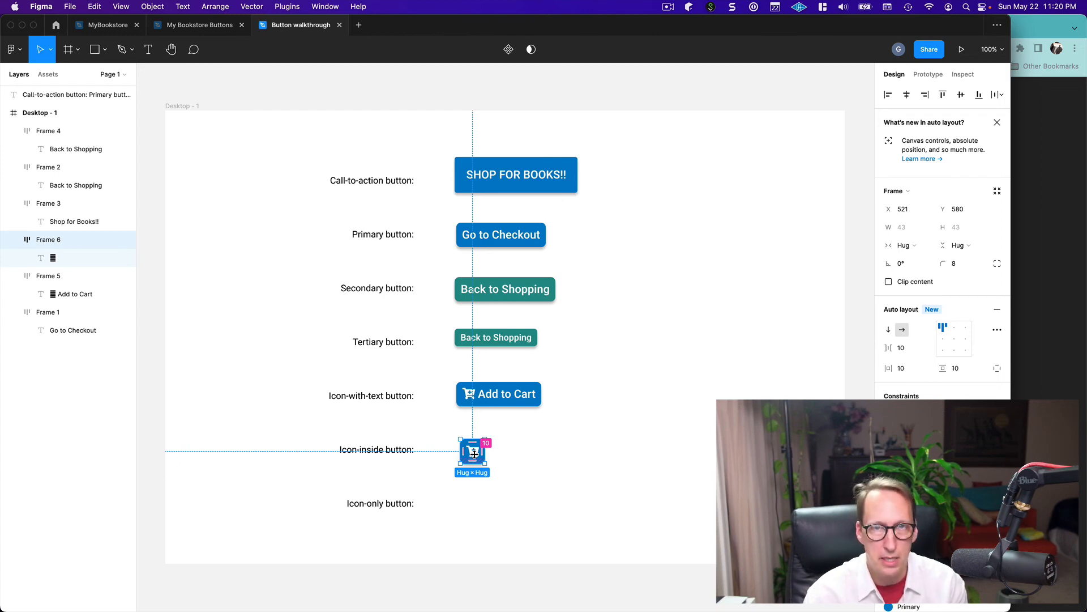
pyautogui.press('super+Tab')
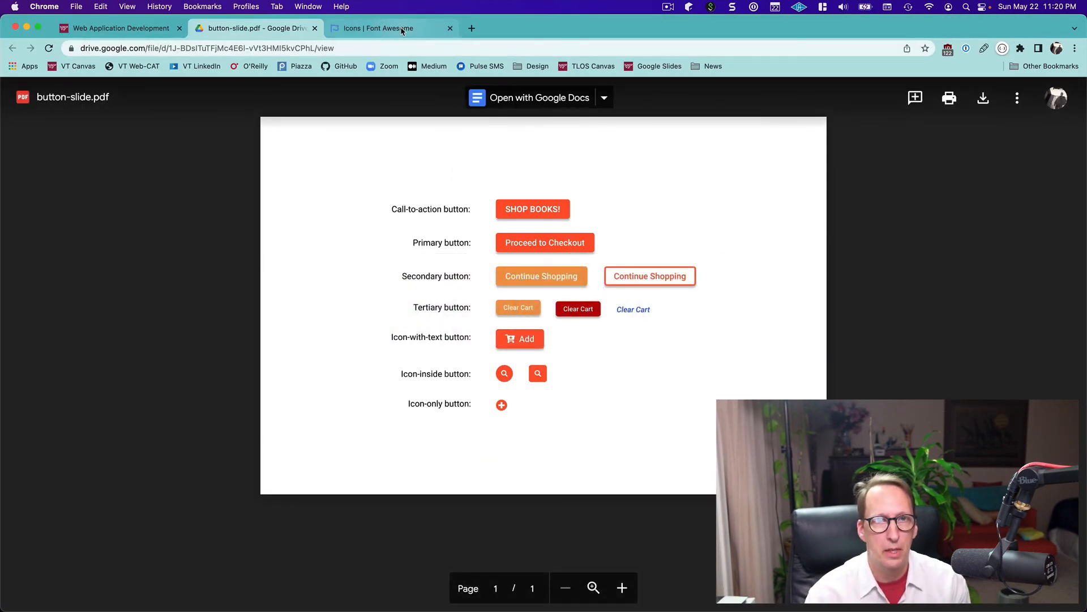
pyautogui.click(378, 28)
pyautogui.click(853, 128)
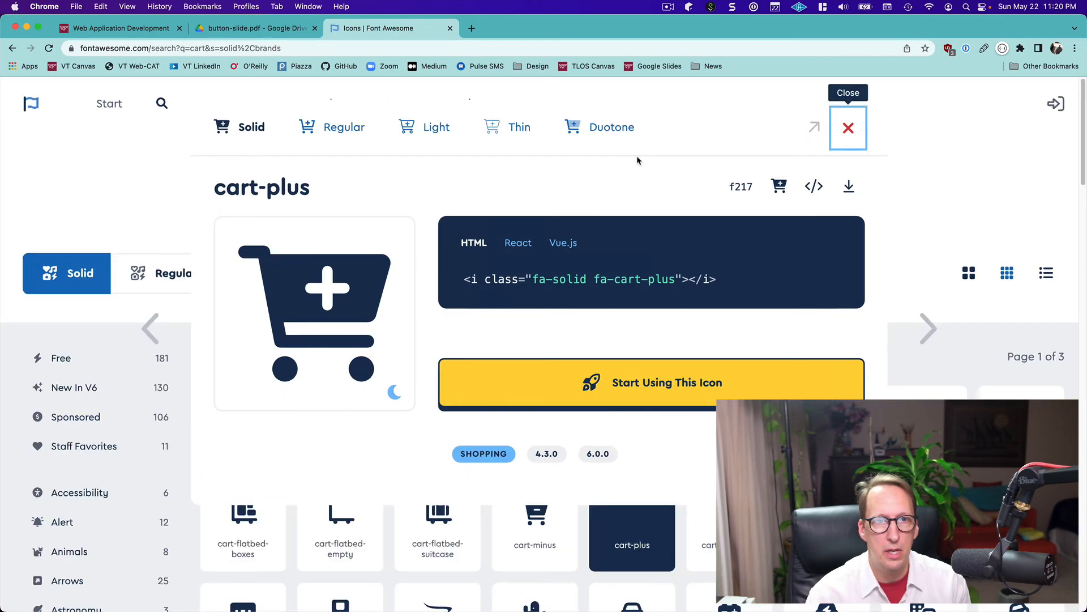
pyautogui.click(370, 178)
pyautogui.press('BackSpace')
pyautogui.press('BackSpace')
pyautogui.press('BackSpace')
pyautogui.press('BackSpace')
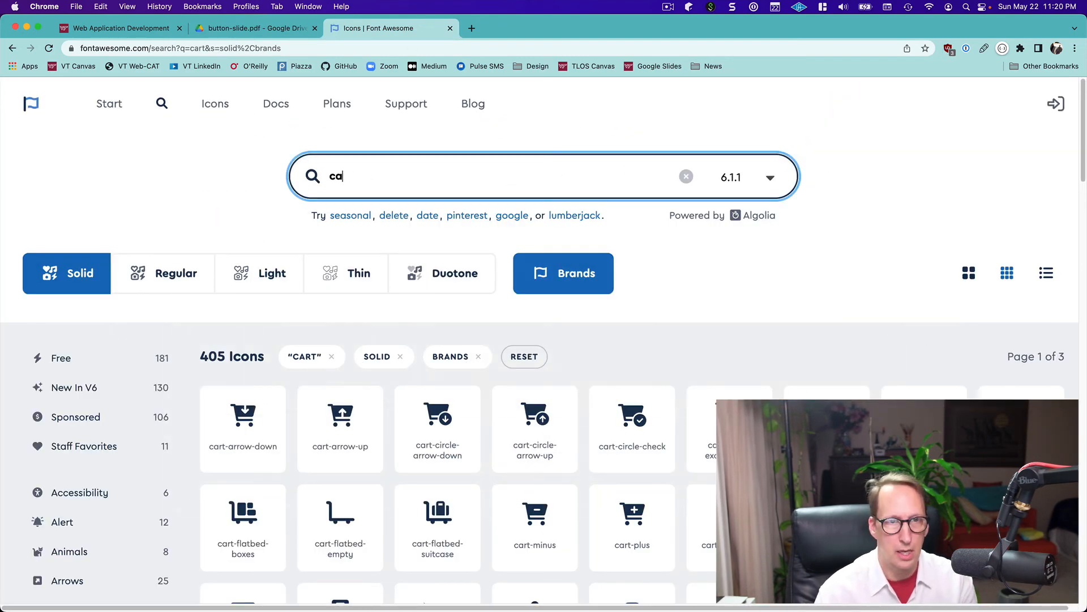
pyautogui.write('search')
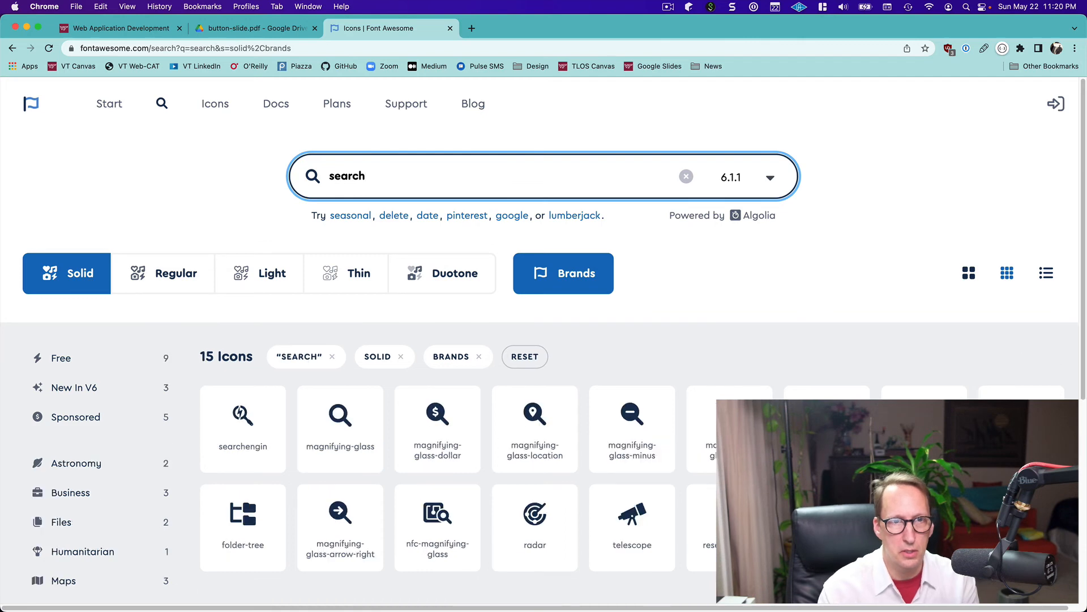
pyautogui.click(347, 429)
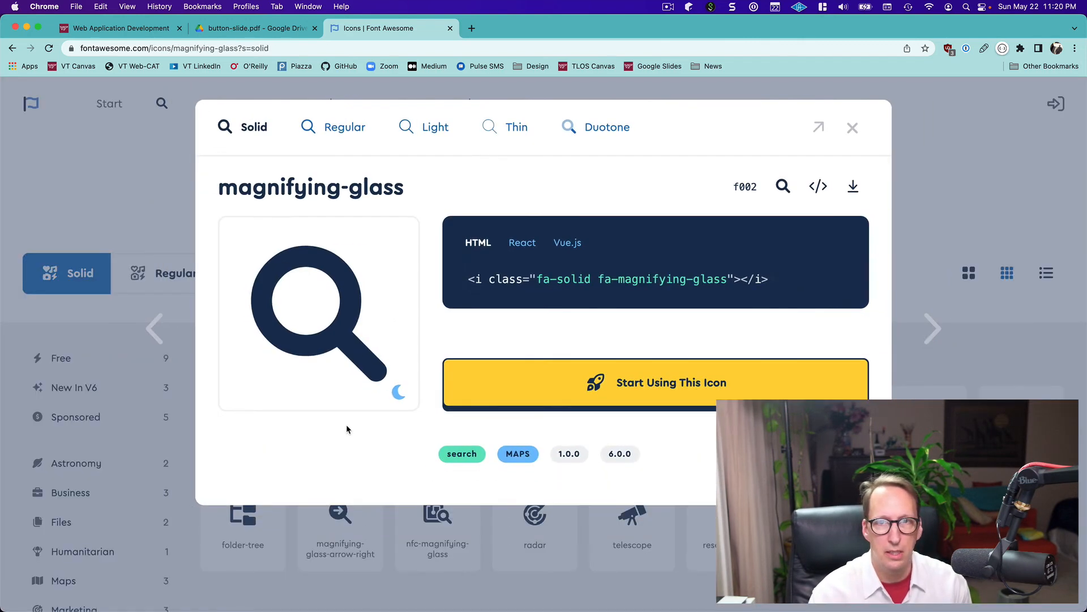
pyautogui.click(782, 187)
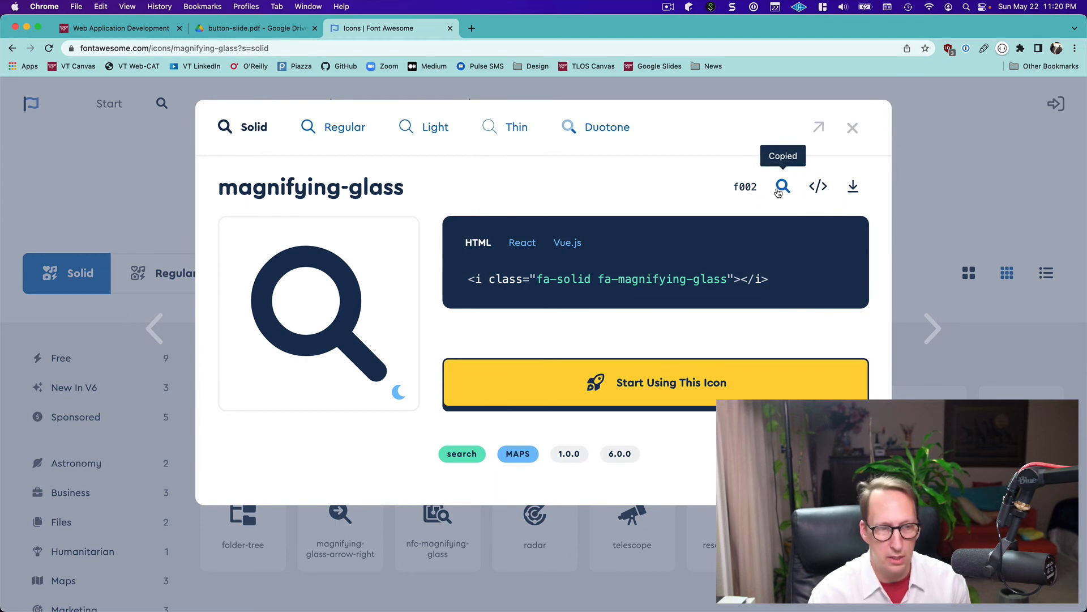
# Switch back to Figma and replace the cart-plus glyph in the icon-inside button with the copied magnifying-glass glyph
pyautogui.press('super+Tab')
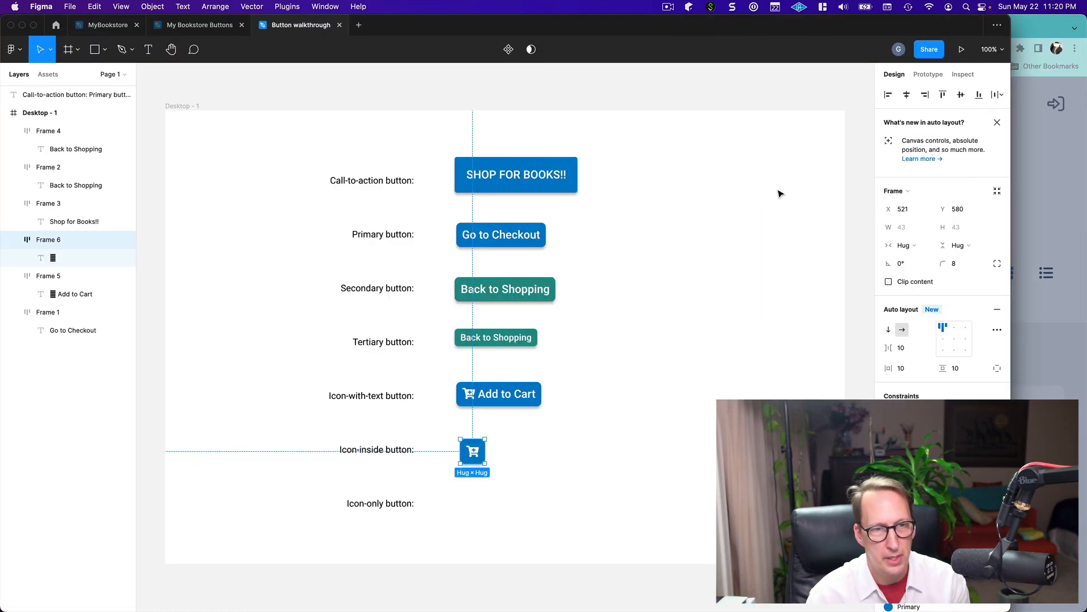
pyautogui.click(472, 454)
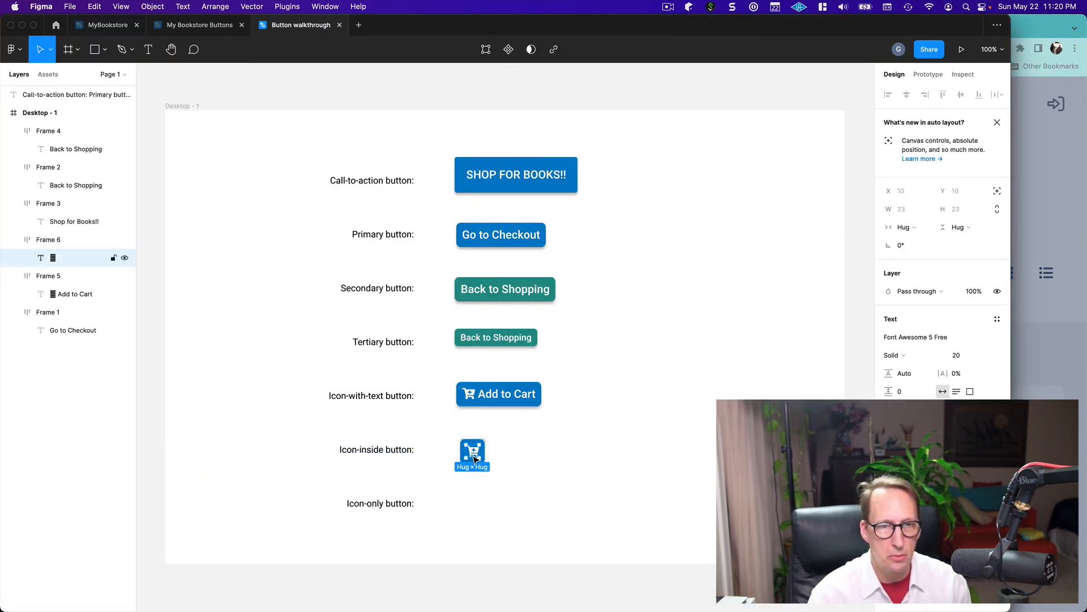
pyautogui.doubleClick(474, 456)
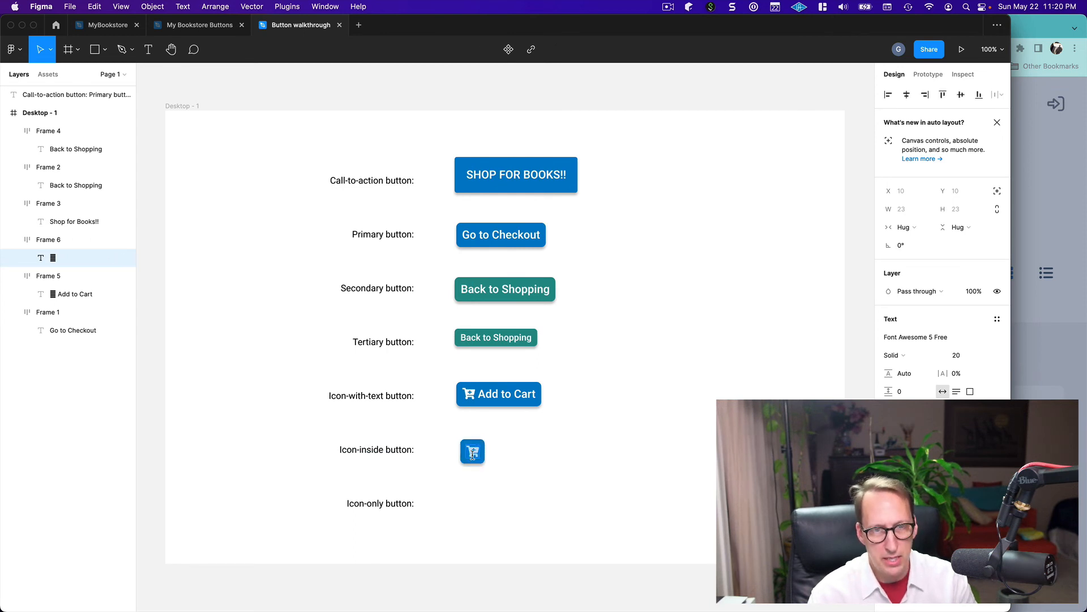
pyautogui.press('super+v')
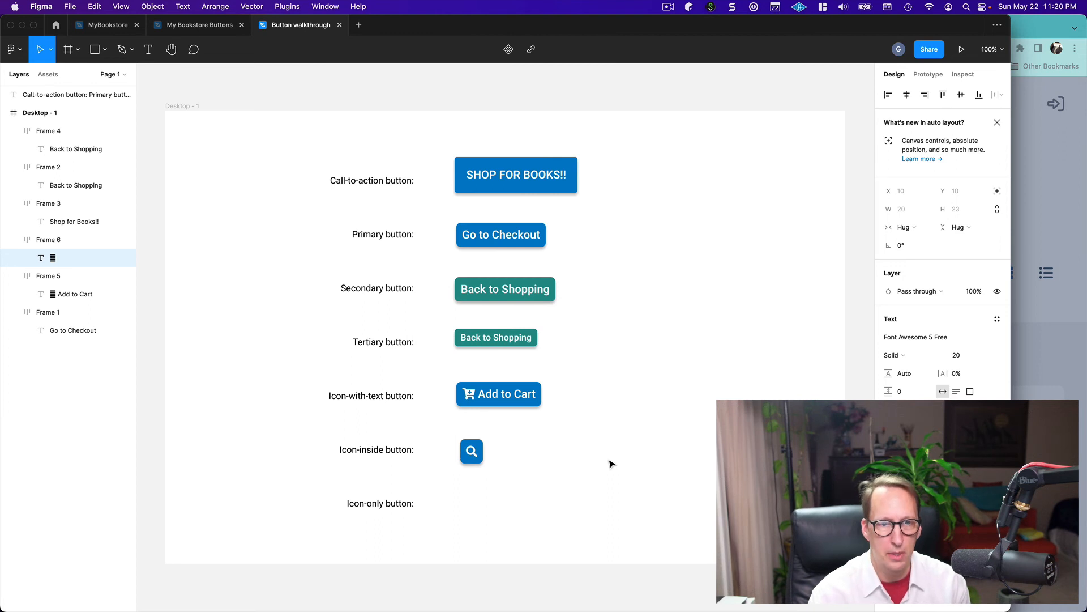
pyautogui.press('Escape')
pyautogui.click(611, 465)
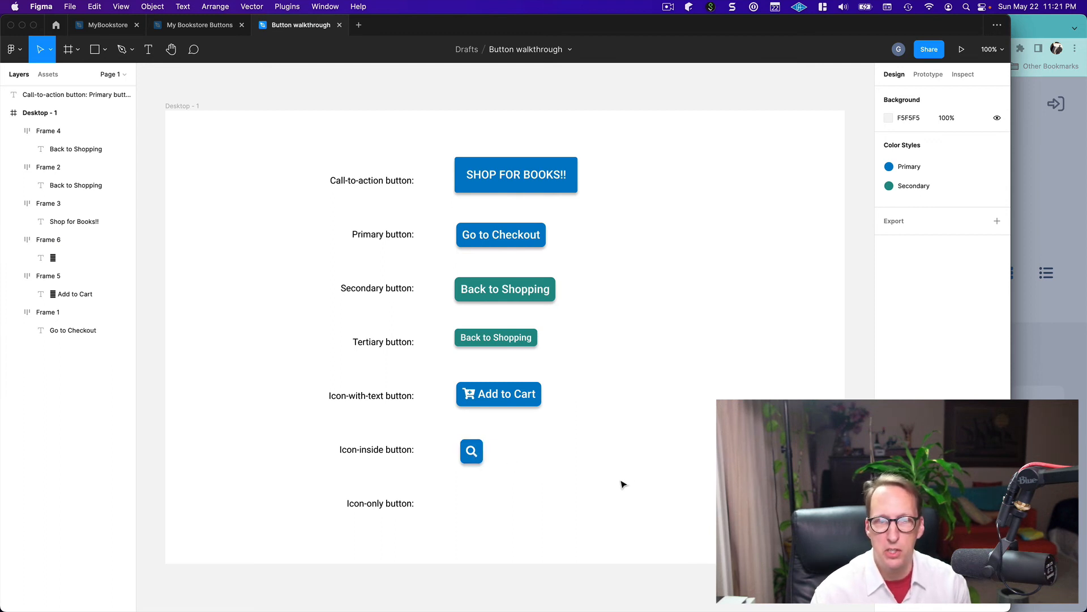
# Round the magnifying-glass button into a circle by setting its corner radius to 50
pyautogui.click(478, 458)
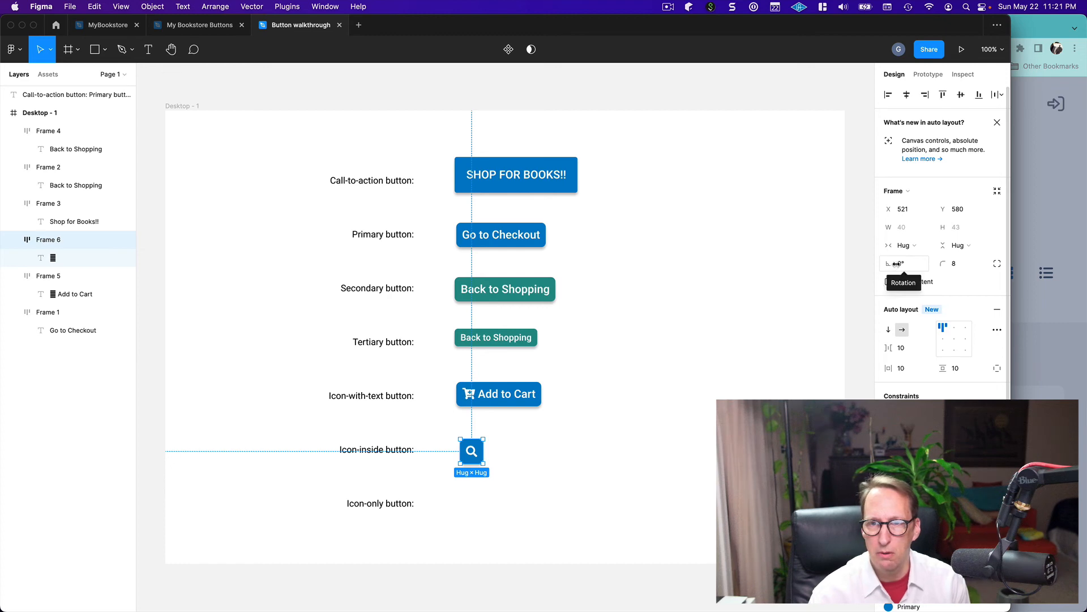
pyautogui.click(961, 268)
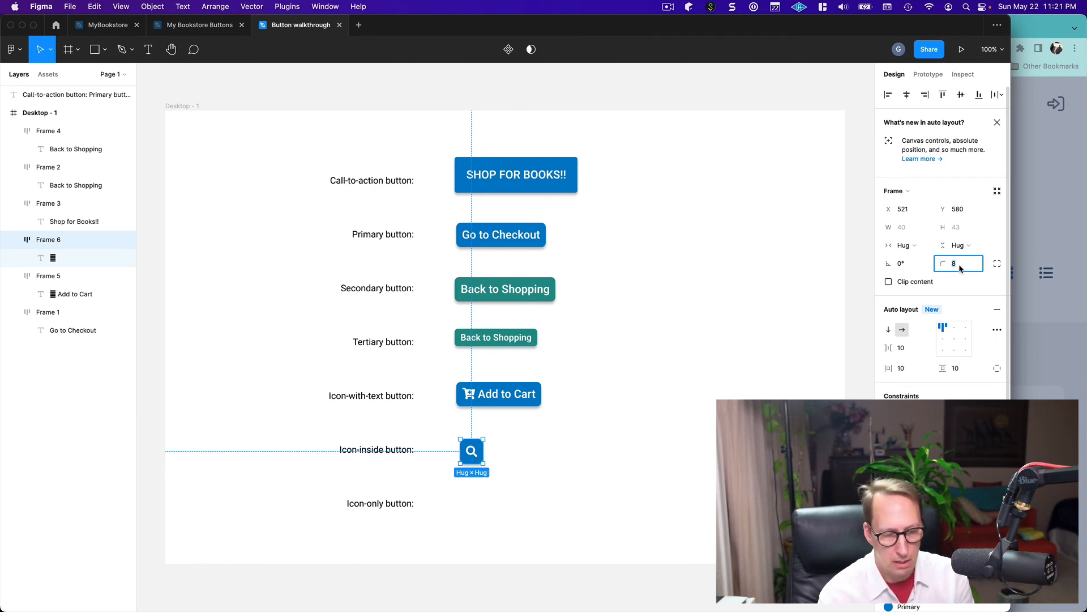
pyautogui.write('50')
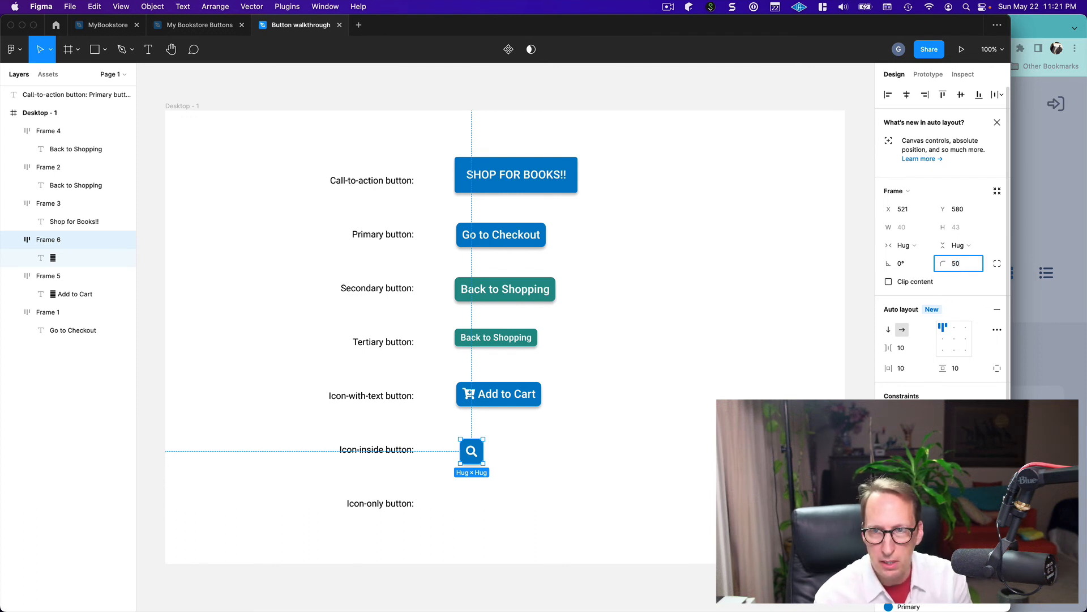
pyautogui.press('Tab')
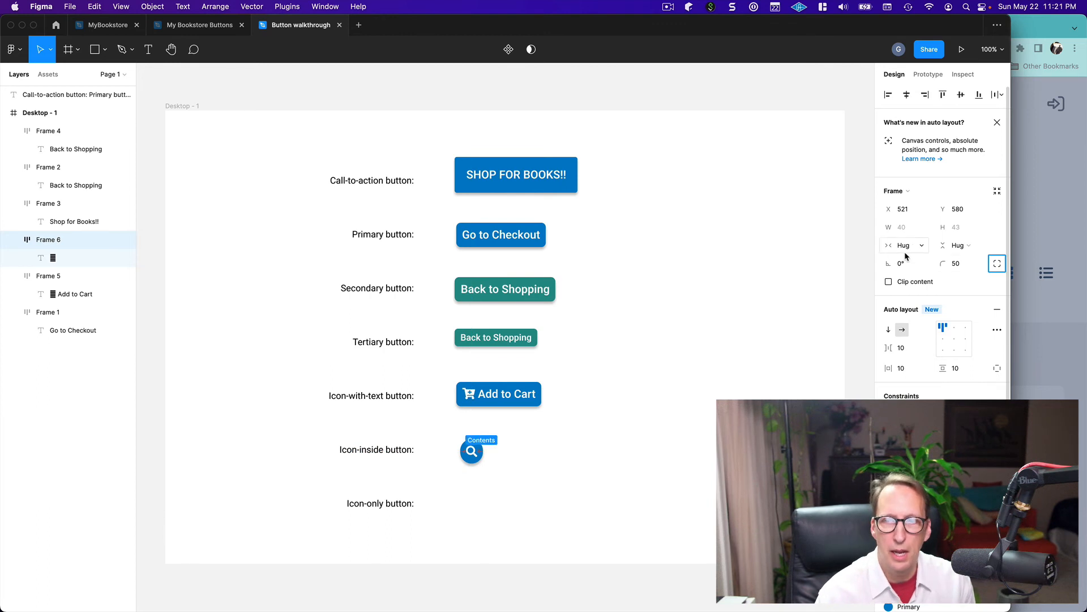
pyautogui.click(660, 465)
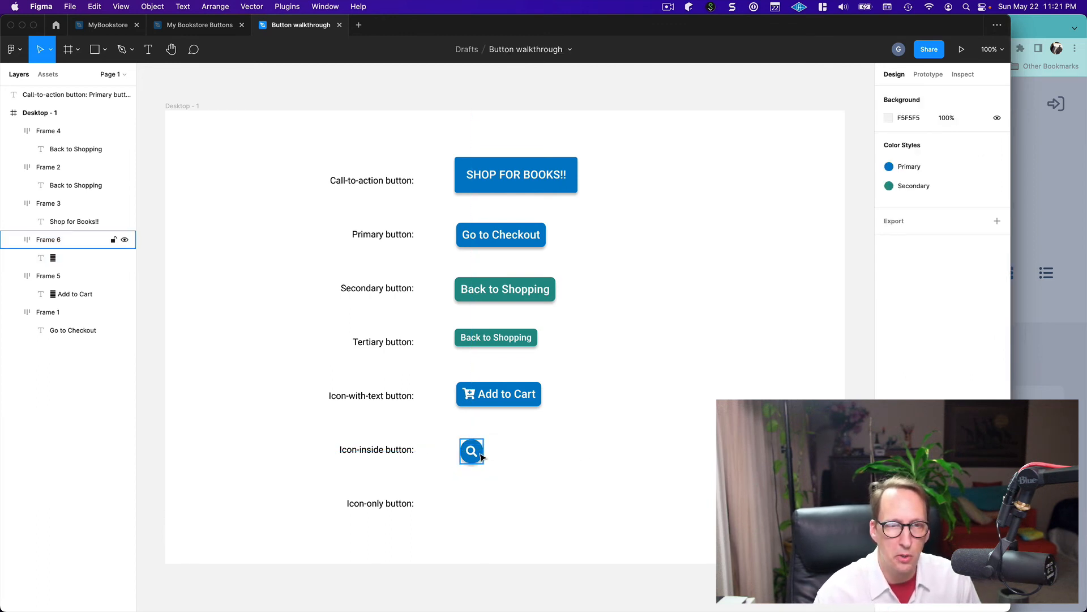
pyautogui.click(480, 454)
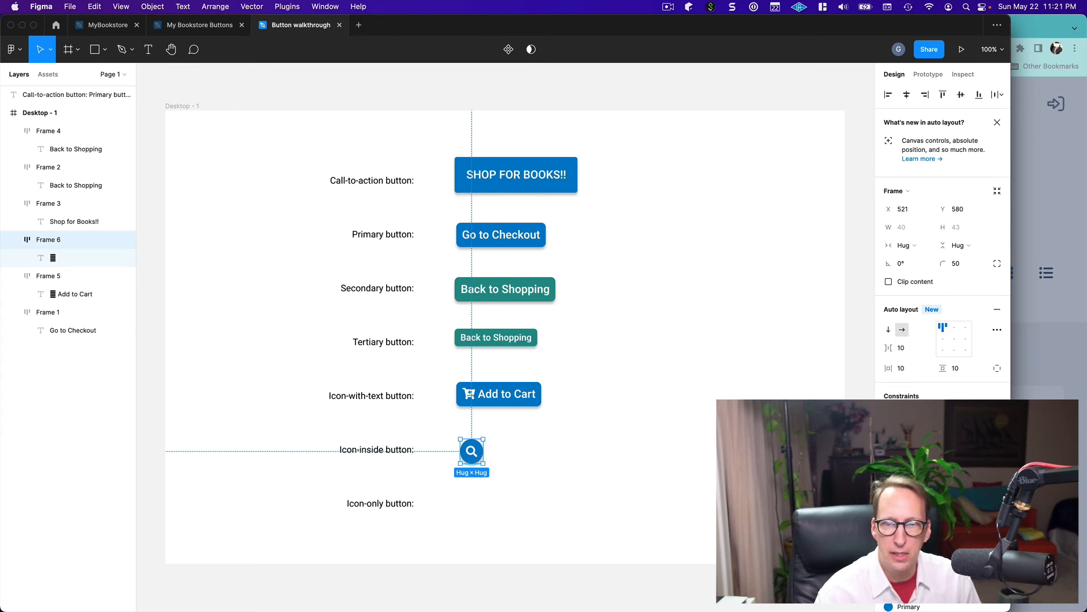
pyautogui.scroll(-5, 940, 238)
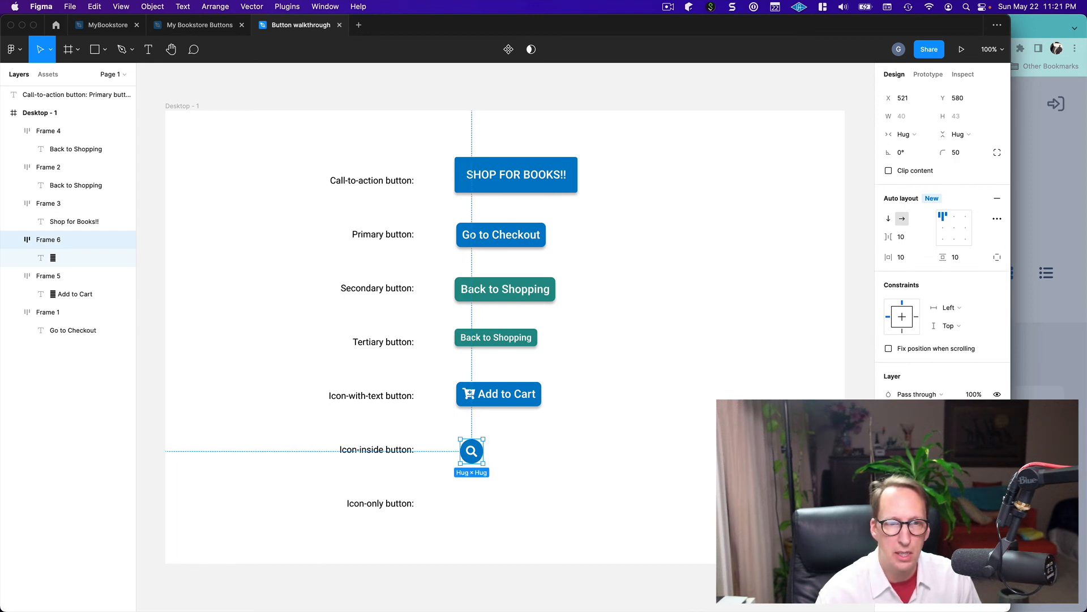
pyautogui.click(701, 494)
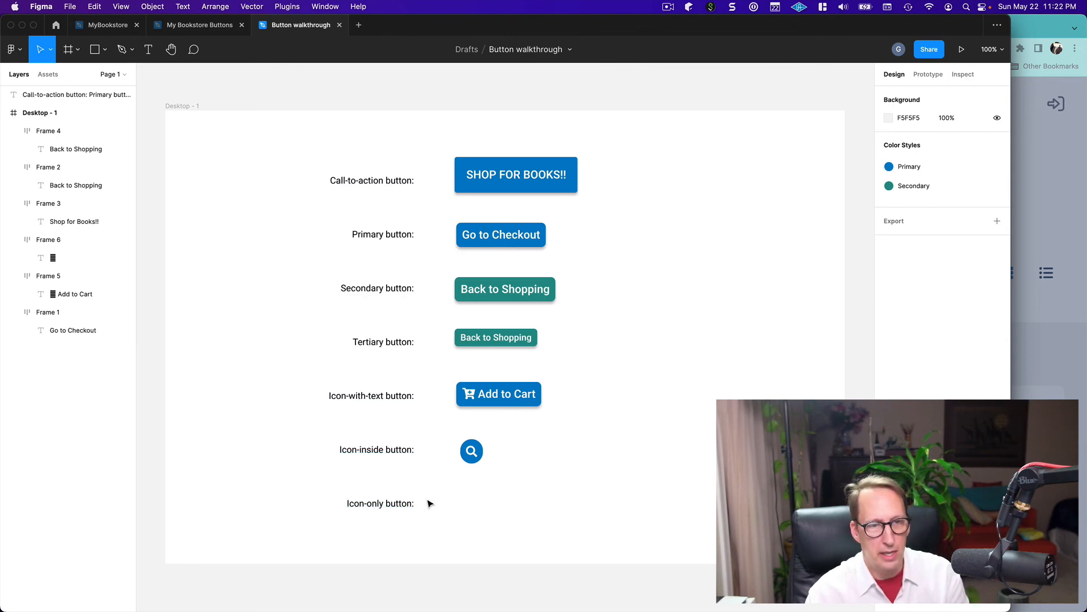
# Check the reference slide's icon-only button, and place a duplicate of Figma's round magnifying-glass button directly below it, beside the "Icon-only button:" label
pyautogui.press('super+Tab')
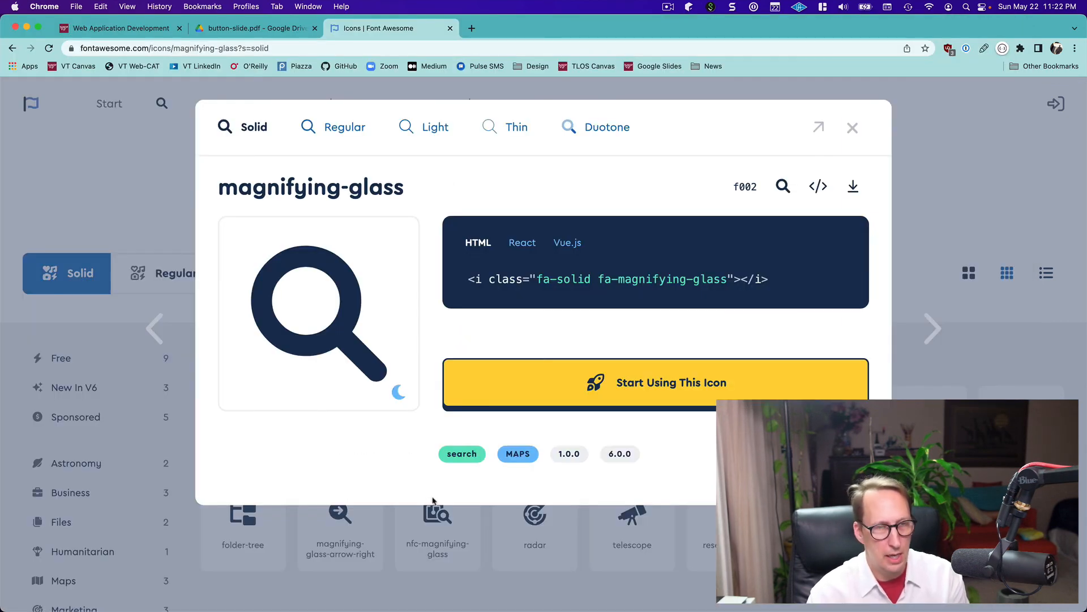
pyautogui.click(230, 27)
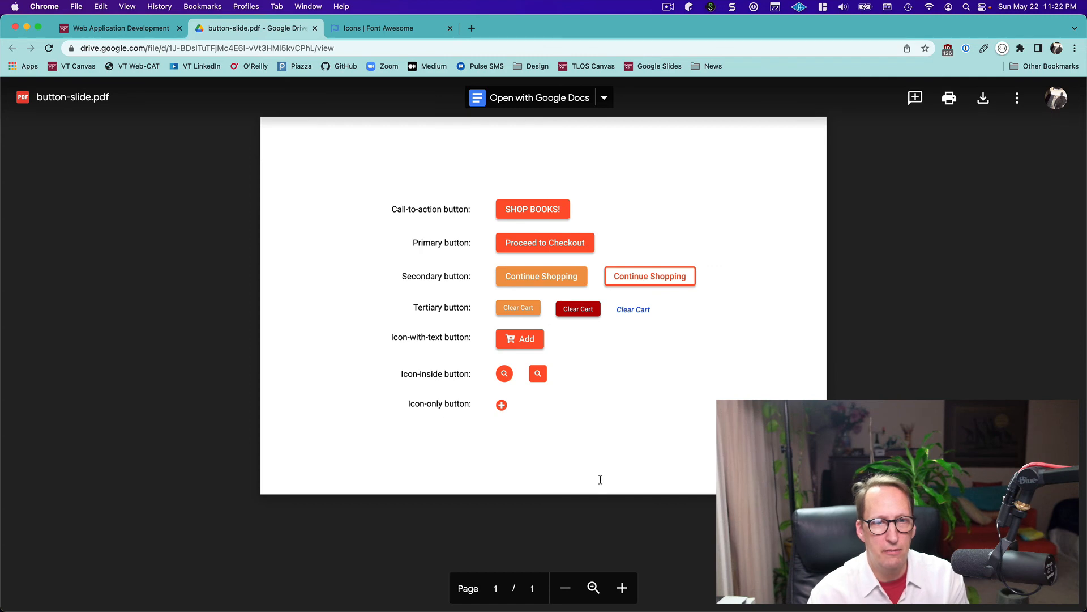
pyautogui.press('super+Tab')
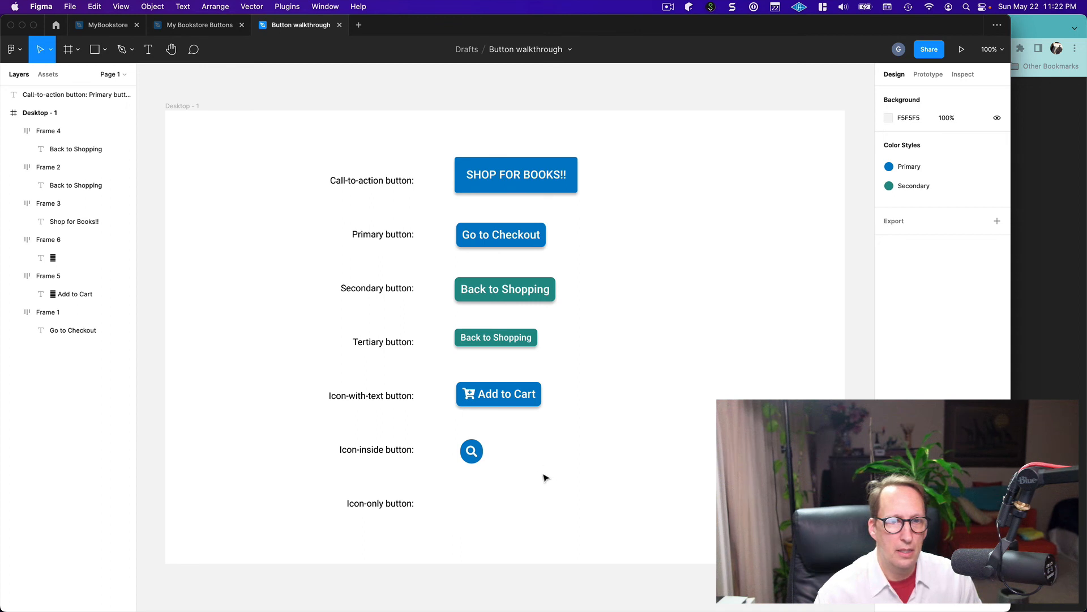
pyautogui.click(473, 456)
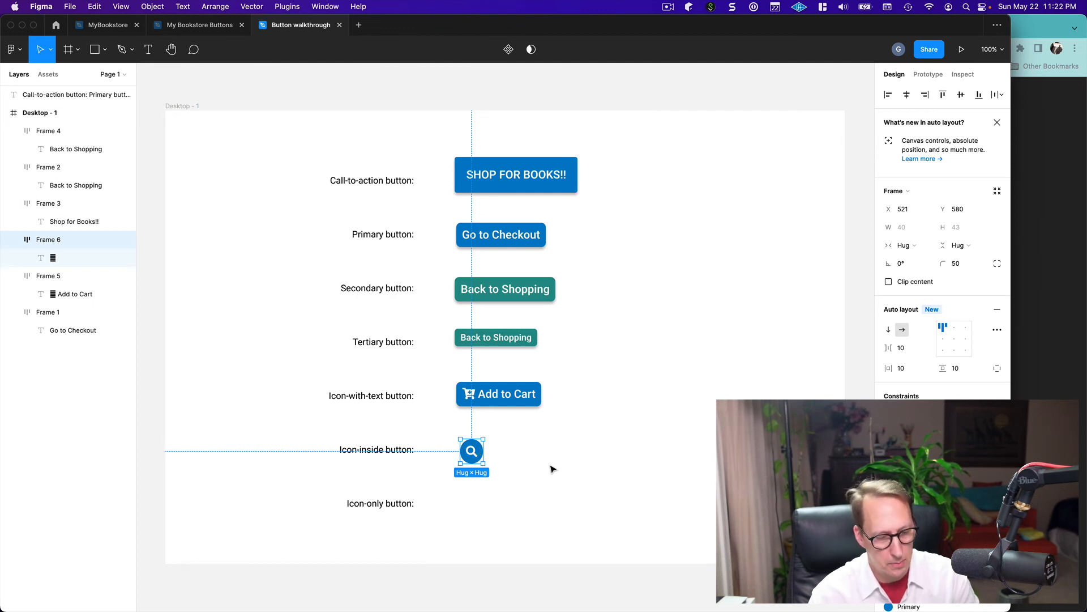
pyautogui.press('super+v')
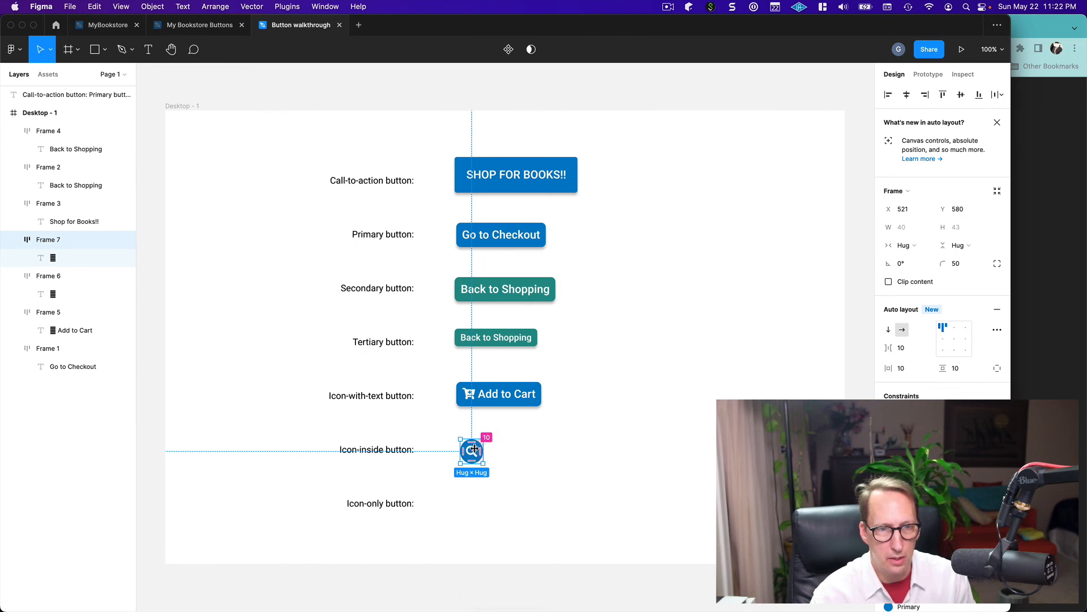
pyautogui.click(591, 477)
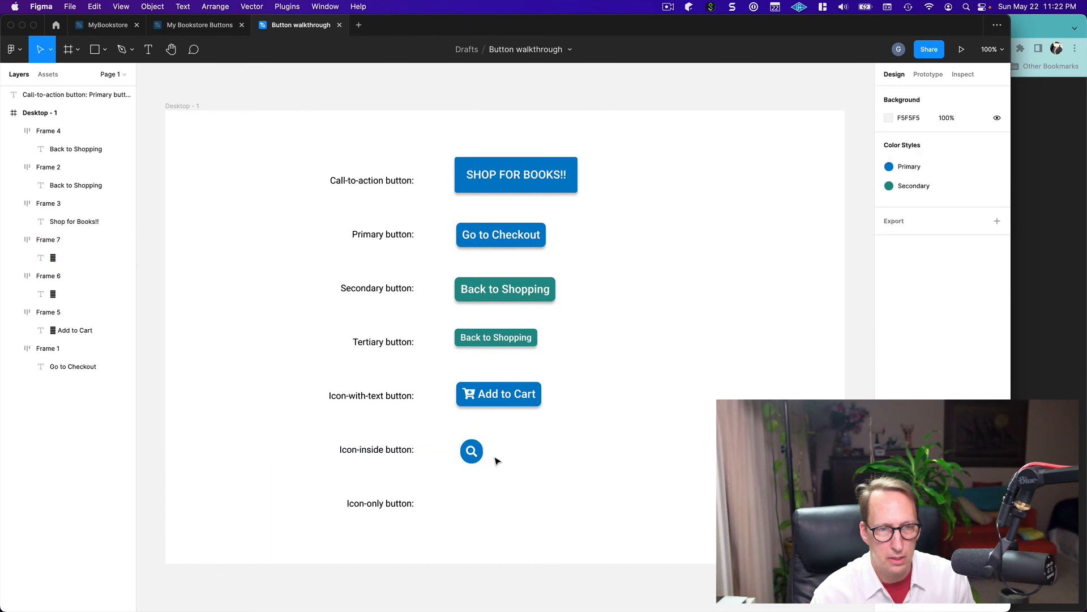
pyautogui.moveTo(480, 458); pyautogui.dragTo(482, 506)
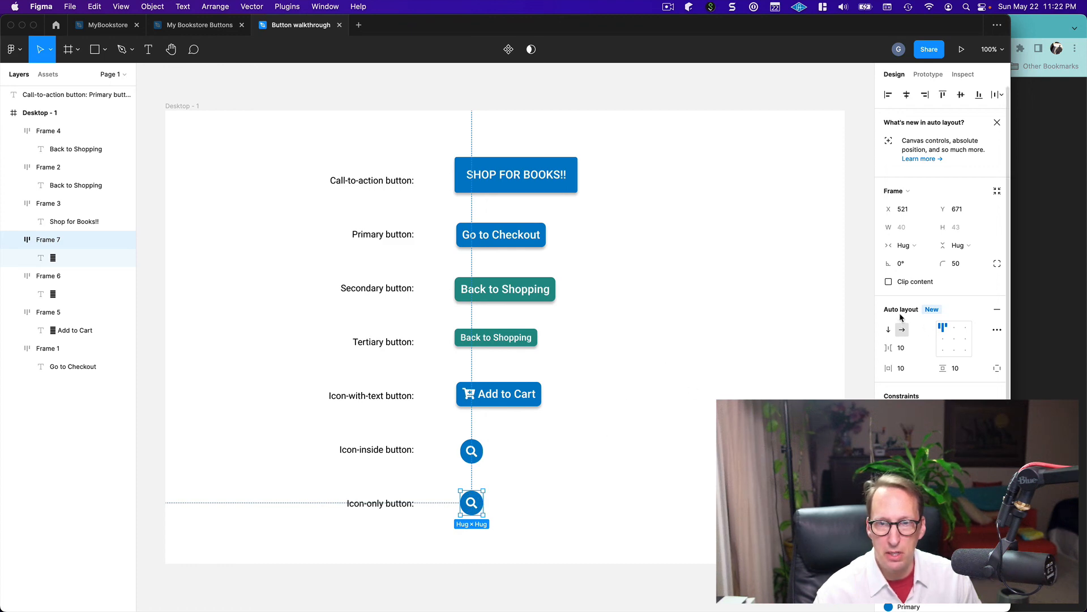
# Remove auto layout from the duplicated round button beside the "Icon-only button:" label and keep it selected
pyautogui.rightClick(470, 506)
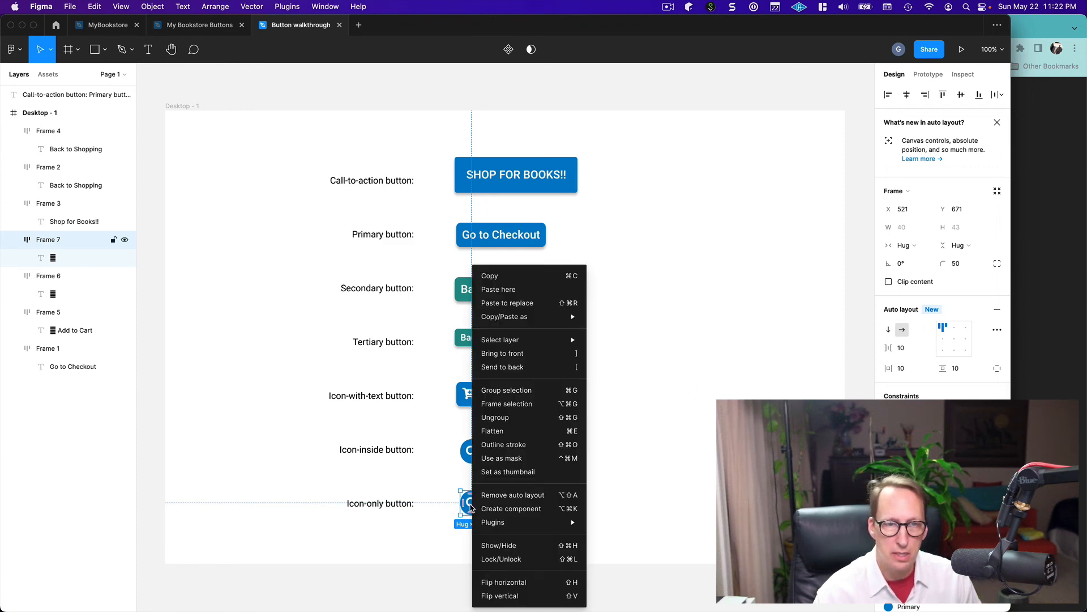
pyautogui.click(501, 495)
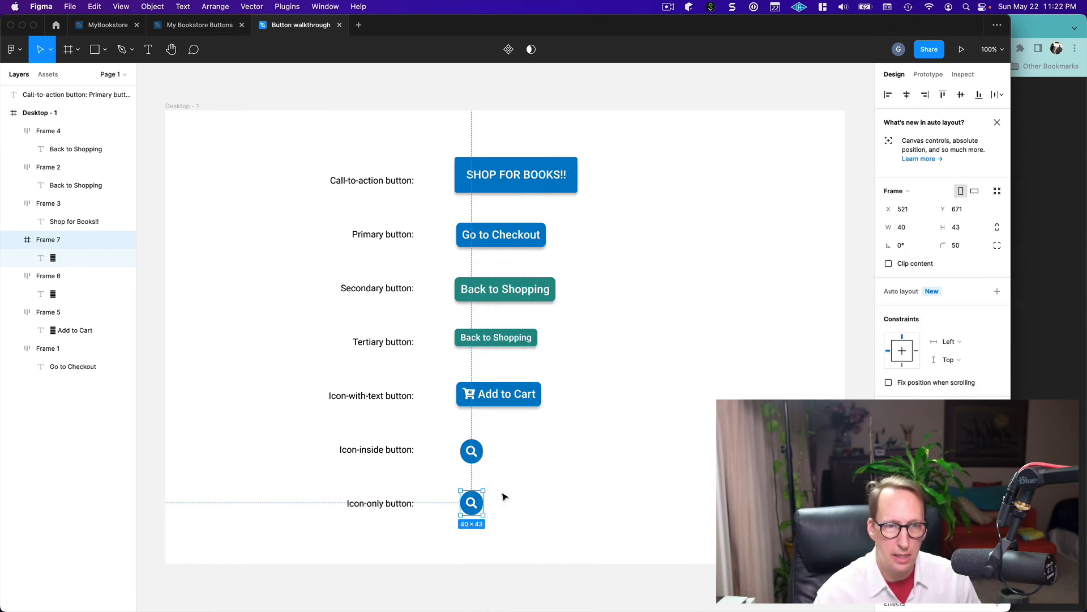
pyautogui.click(604, 498)
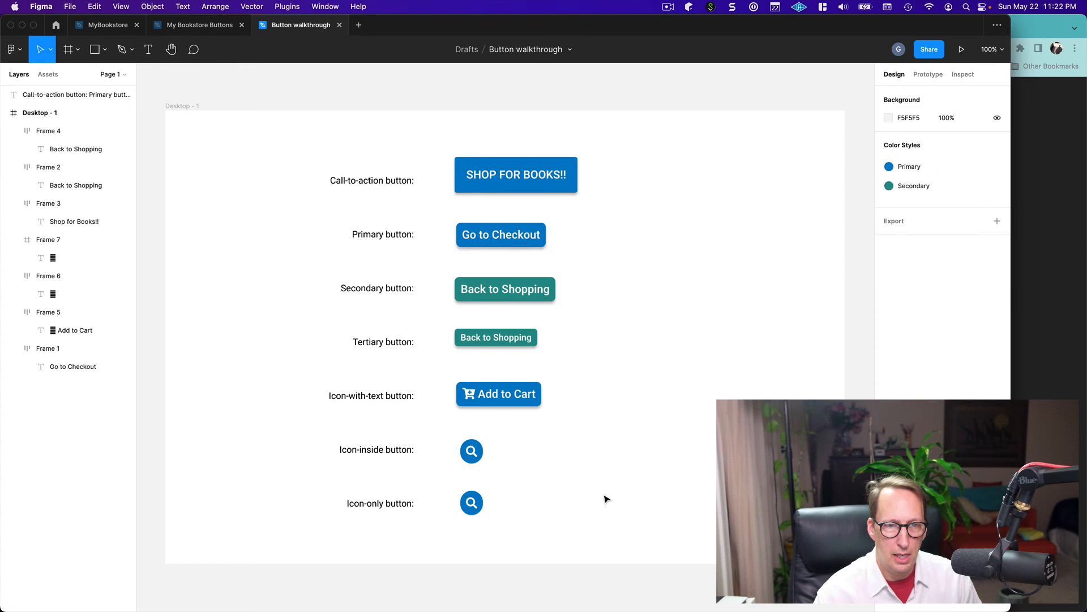
pyautogui.click(474, 507)
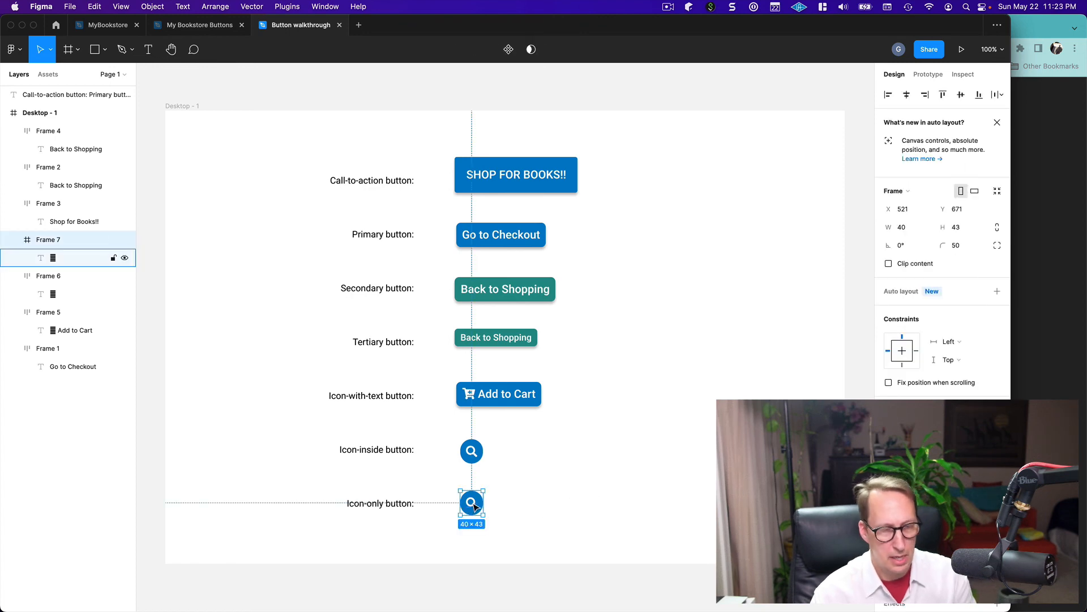
# Switch to Chrome, search Font Awesome for "plus", and copy the solid circle-plus glyph
pyautogui.press('super+Tab')
pyautogui.click(405, 29)
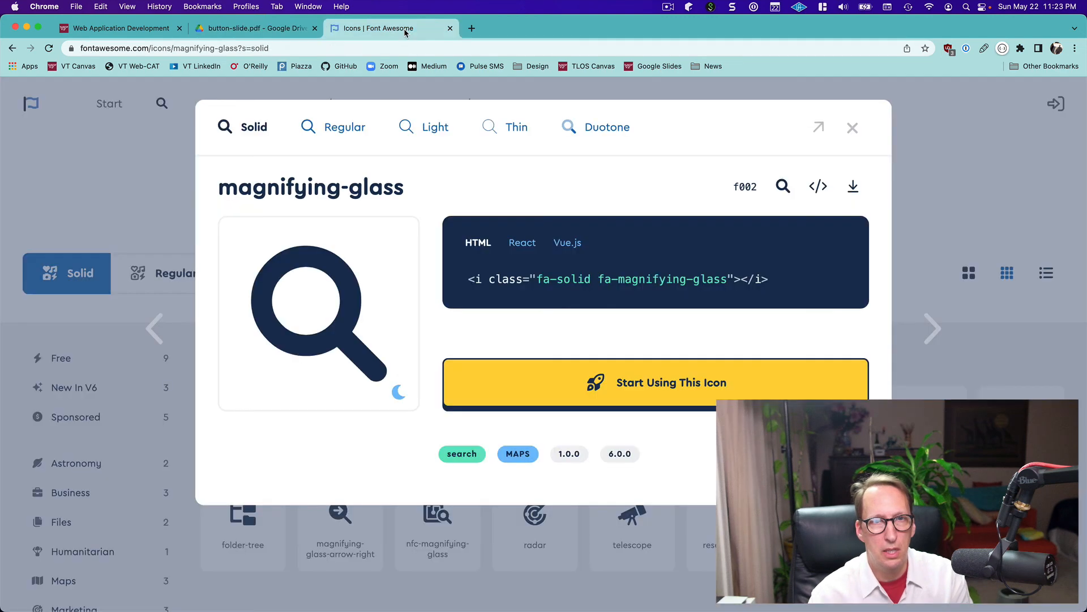
pyautogui.click(853, 128)
pyautogui.doubleClick(366, 181)
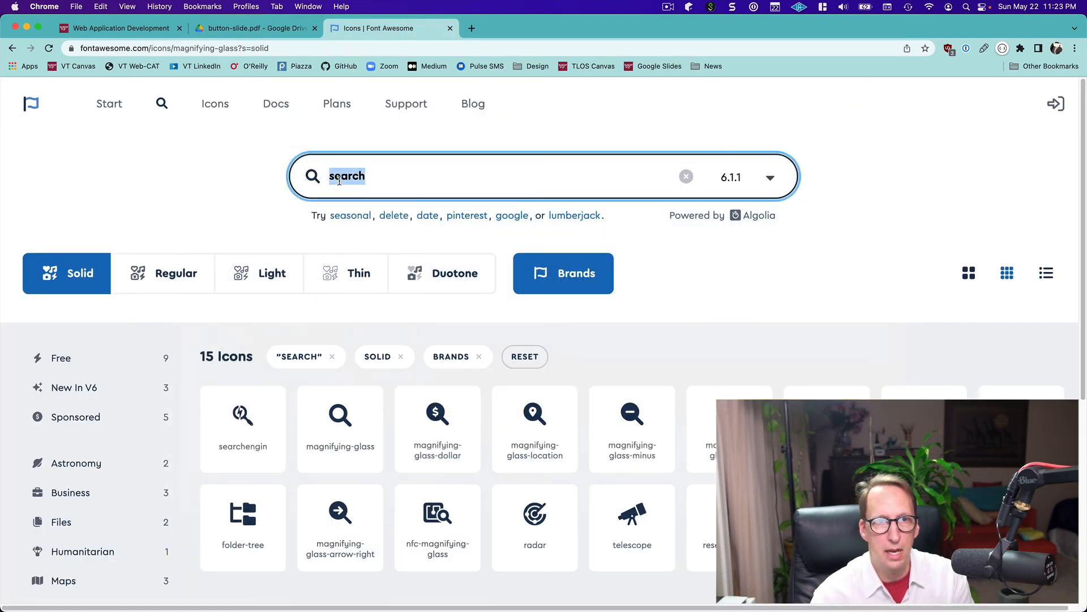
pyautogui.write('plus')
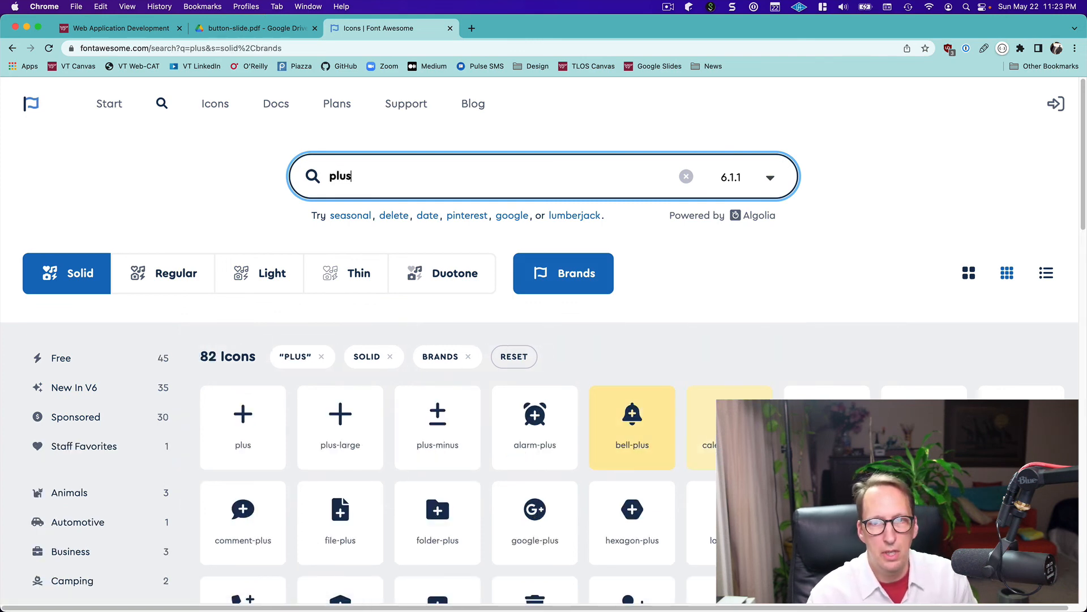
pyautogui.scroll(-3, 886, 354)
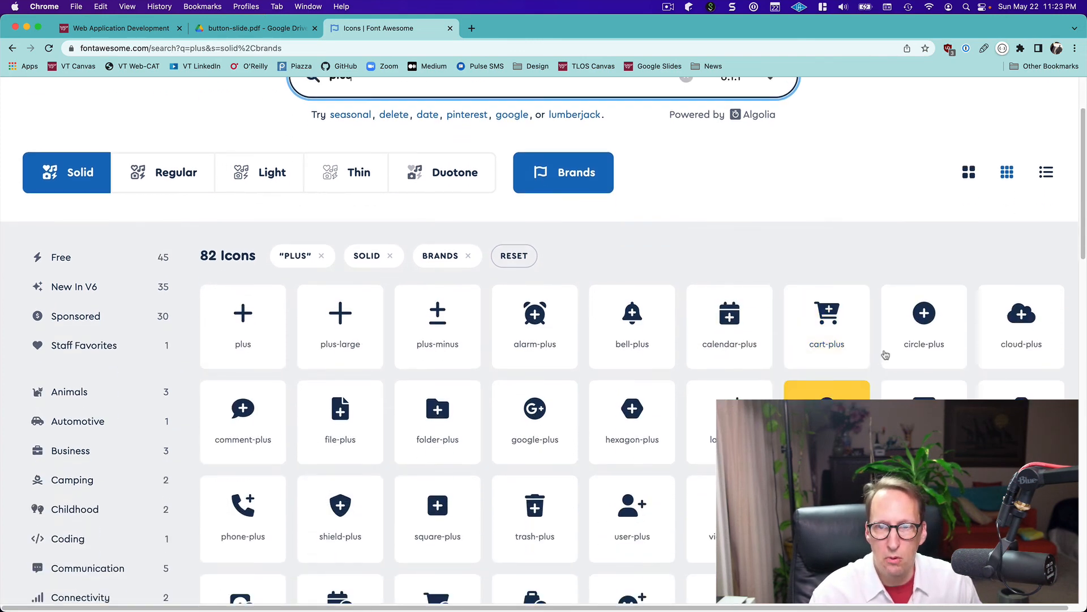
pyautogui.click(923, 323)
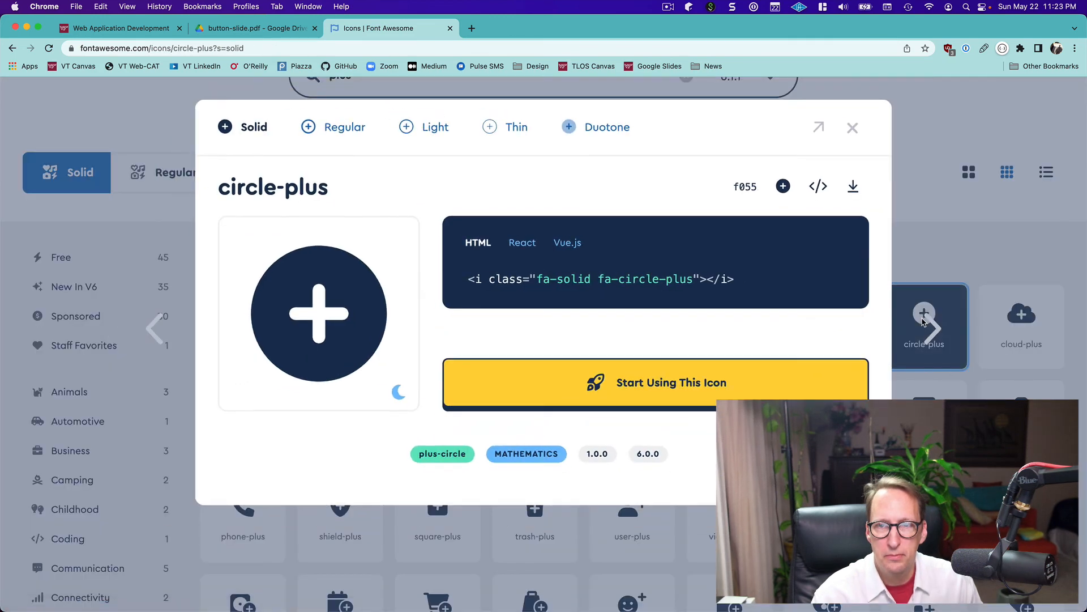
pyautogui.click(782, 191)
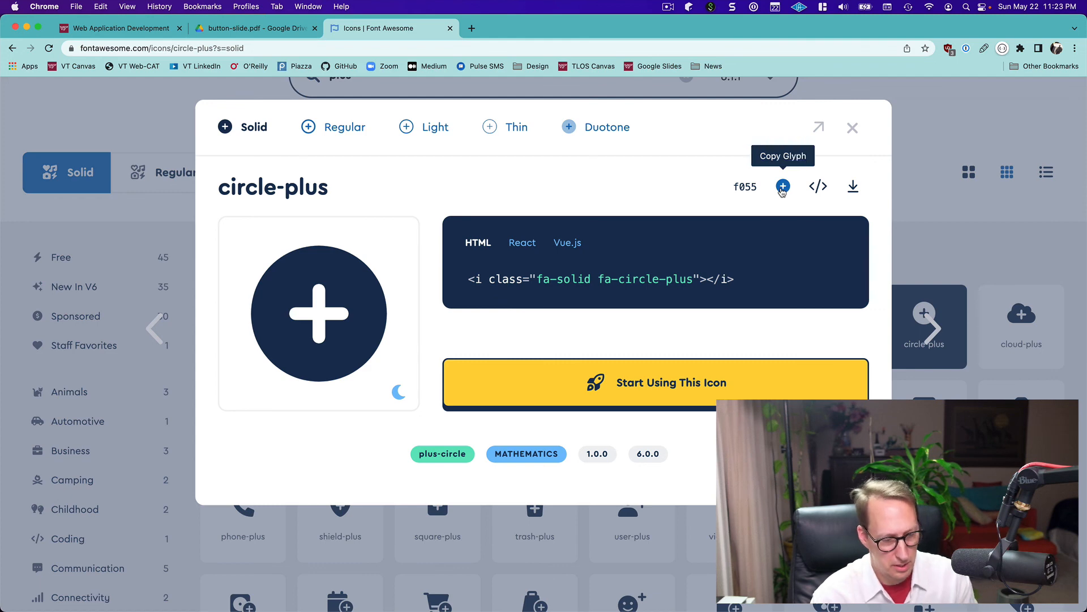
# Switch back to Figma and replace the magnifying-glass glyph in the icon-only button with the copied circle-plus glyph
pyautogui.press('super+Tab')
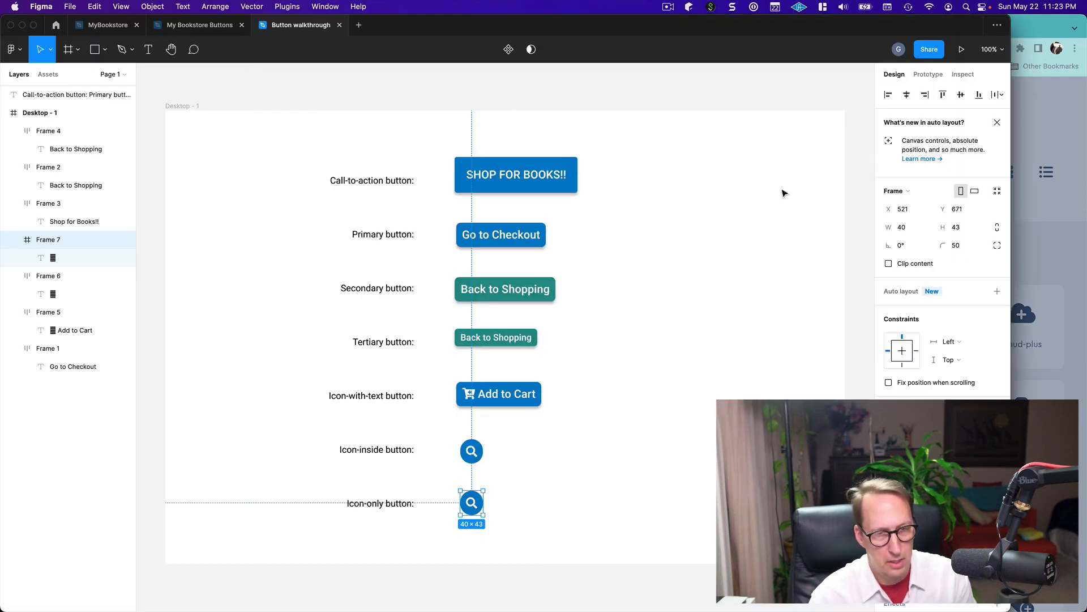
pyautogui.click(475, 507)
pyautogui.doubleClick(472, 504)
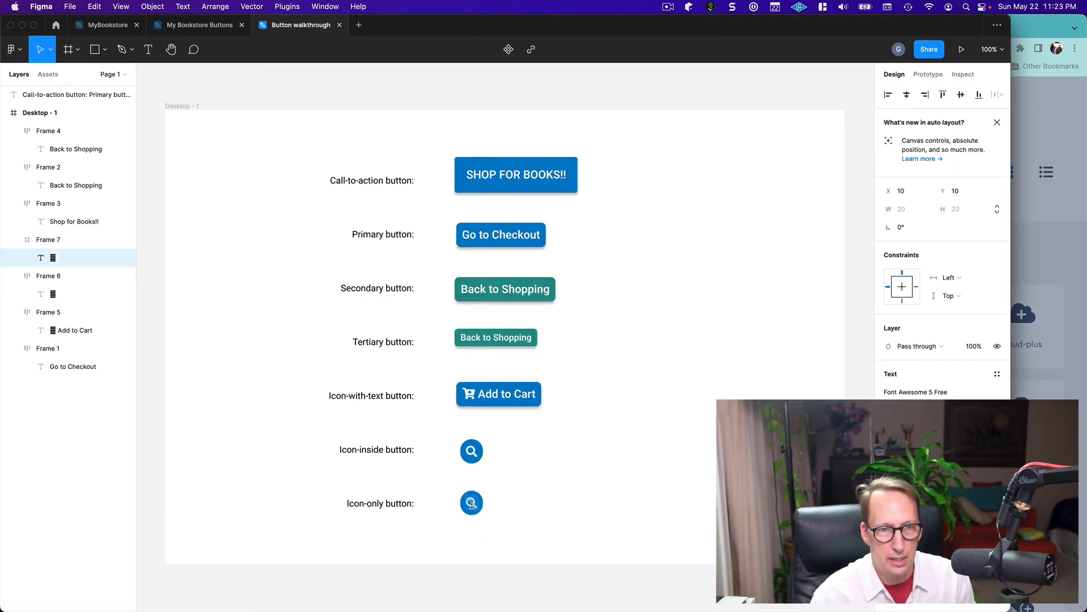
pyautogui.press('super+v')
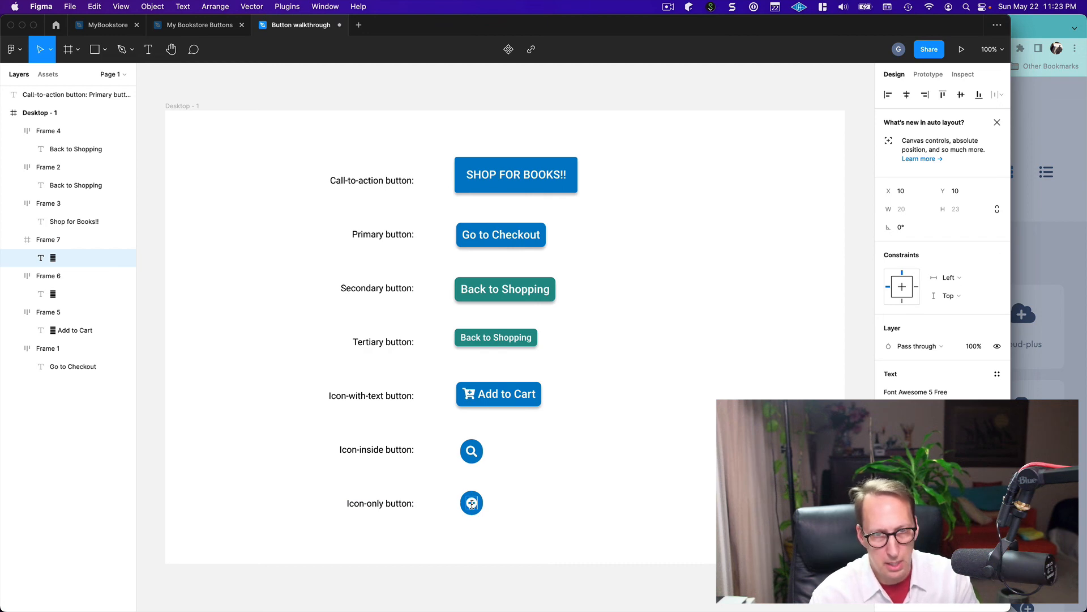
pyautogui.press('Escape')
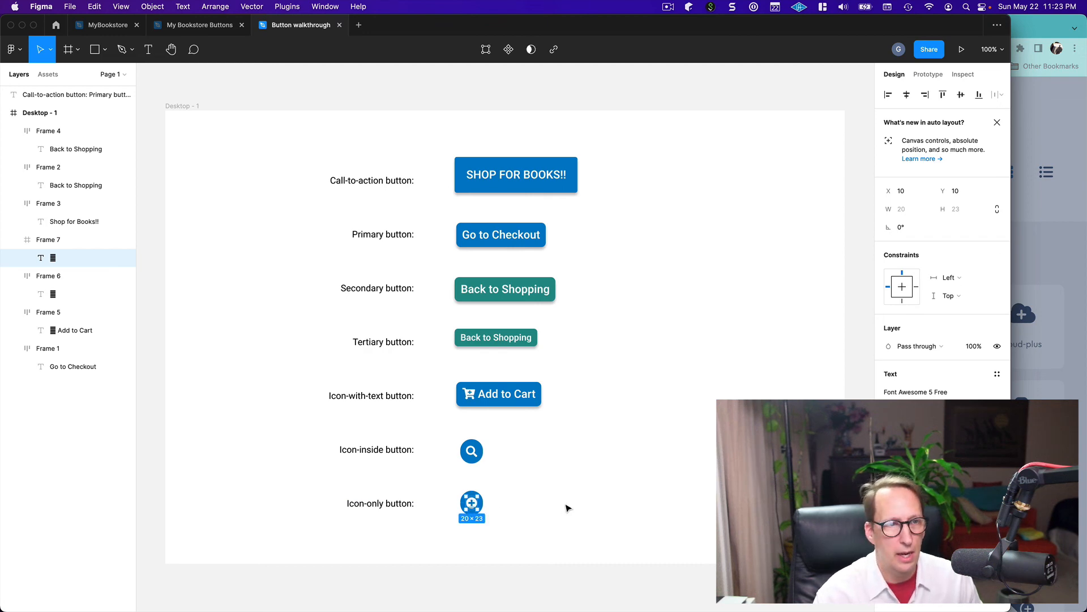
pyautogui.click(527, 512)
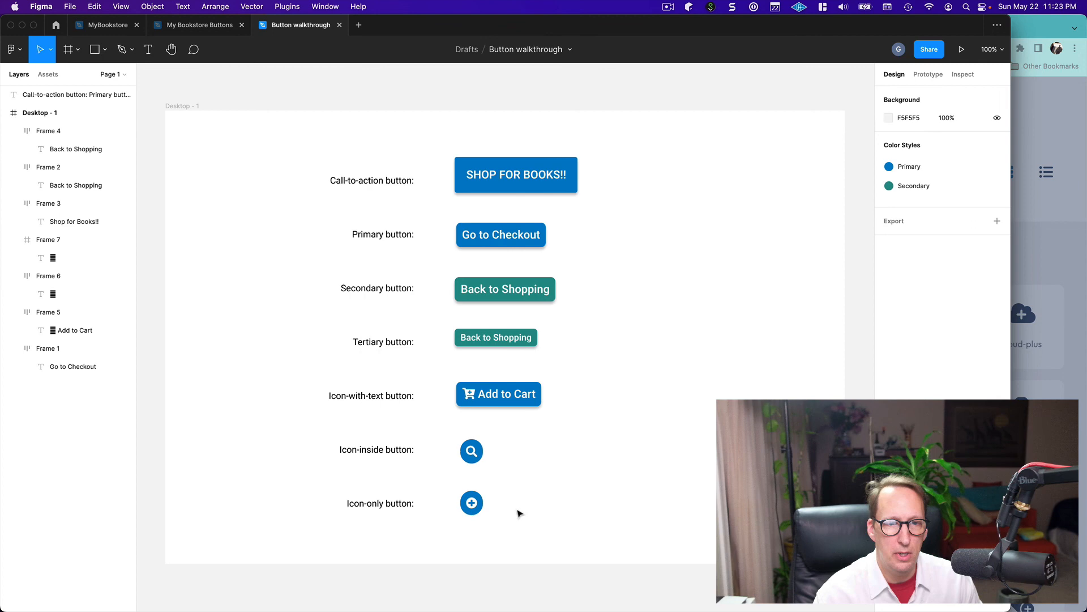
# Move the icon-only button aside and pull its circle-plus glyph out of the round frame onto an empty part of Desktop - 1
pyautogui.click(481, 511)
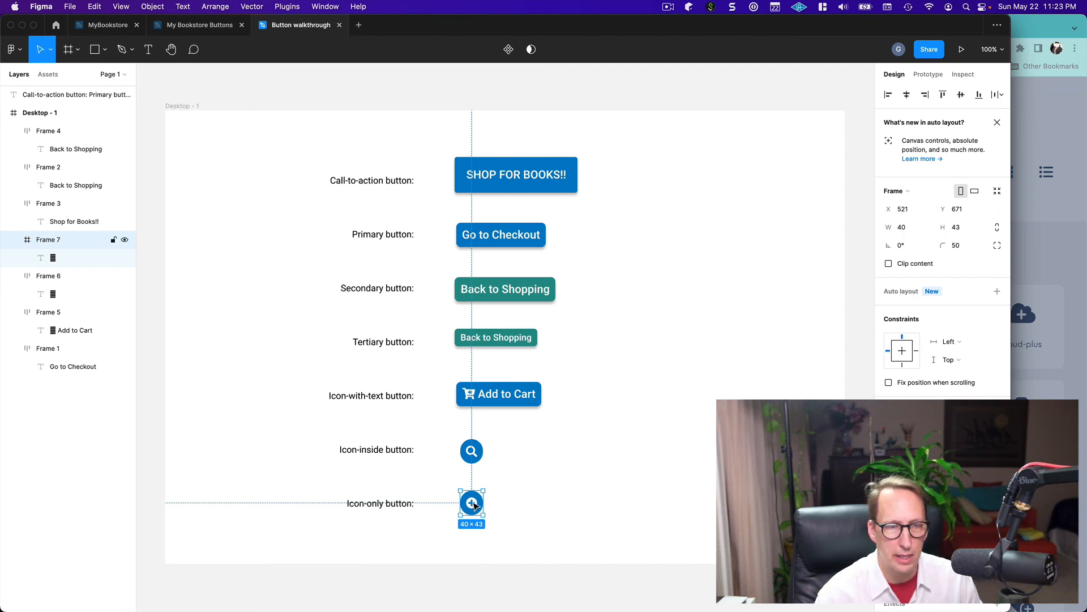
pyautogui.moveTo(475, 507); pyautogui.dragTo(550, 513)
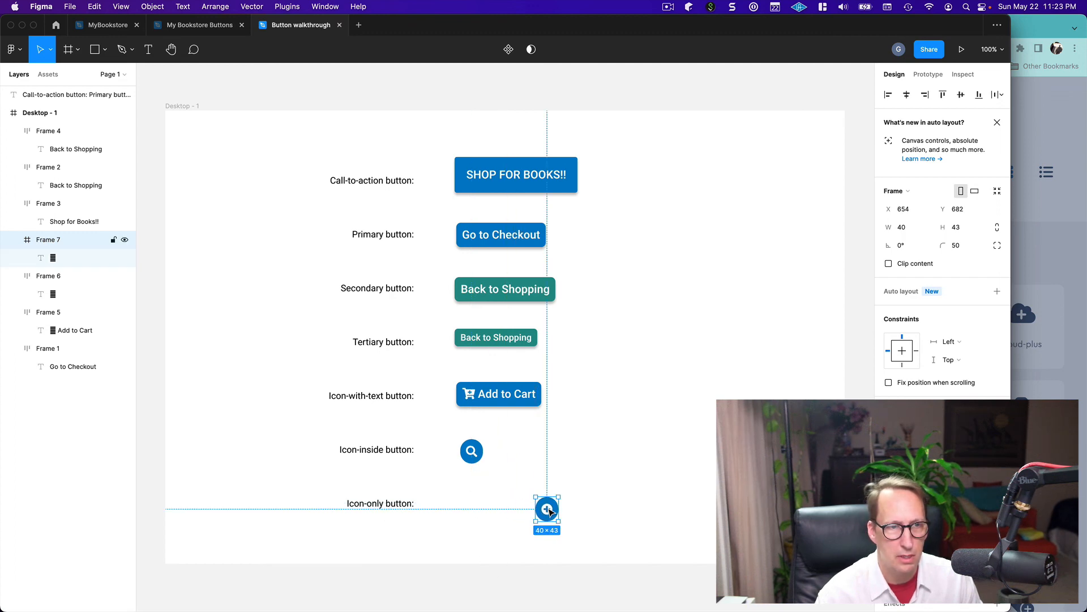
pyautogui.click(57, 258)
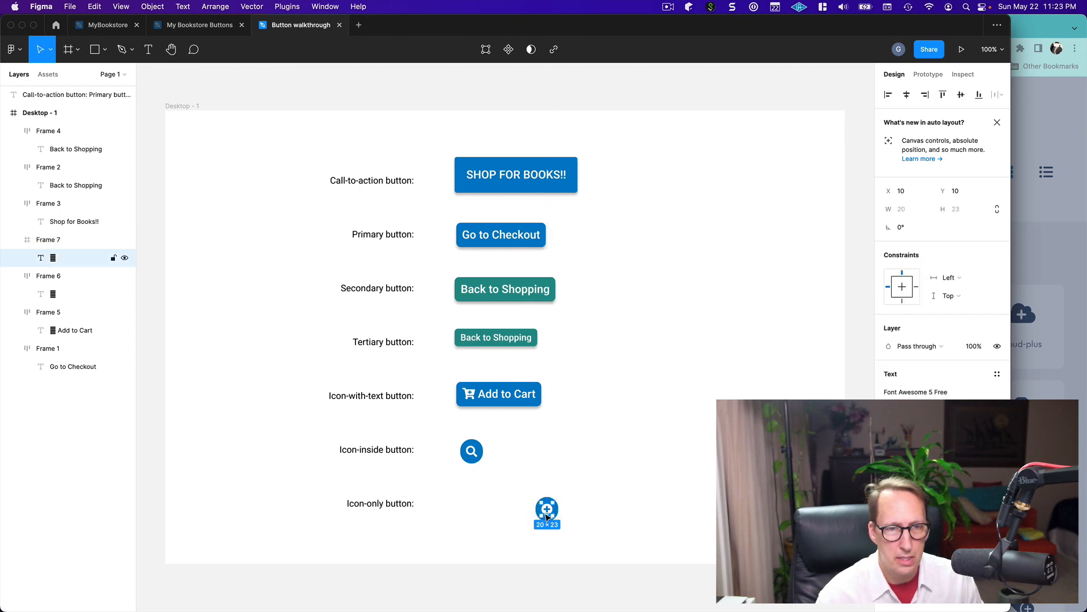
pyautogui.moveTo(544, 513); pyautogui.dragTo(667, 434)
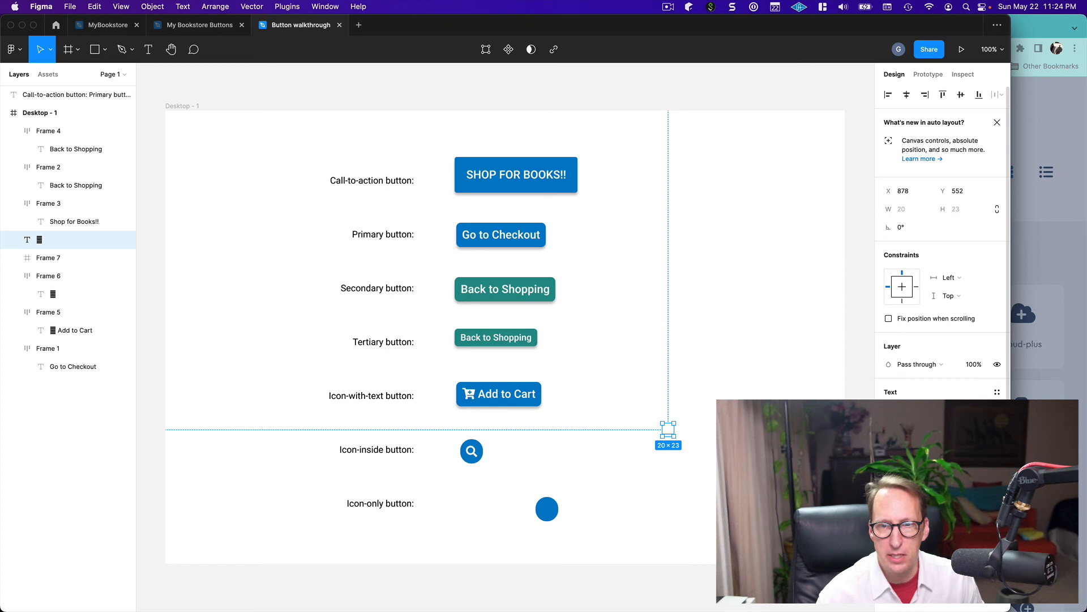
# Recolor the detached circle-plus glyph in the buttons' blue and delete the empty round blue frame
pyautogui.scroll(-2, 894, 395)
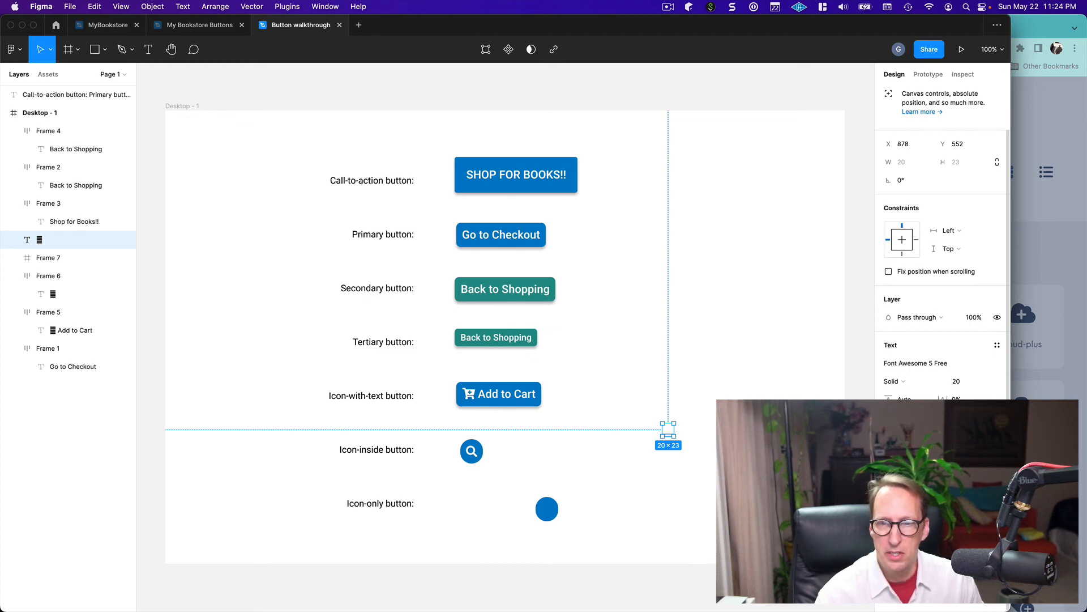
pyautogui.press('Return')
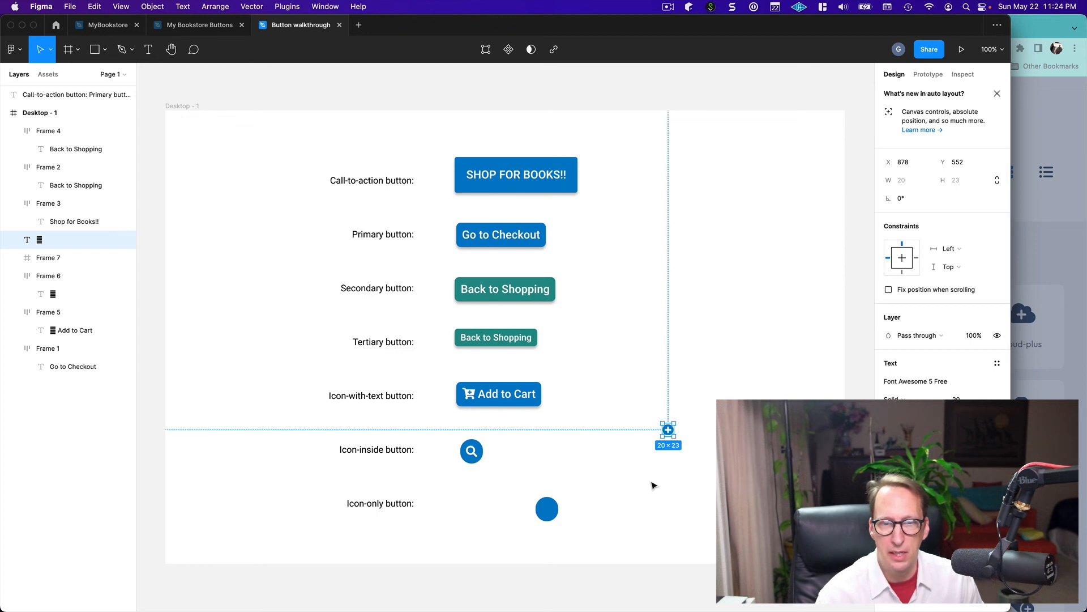
pyautogui.click(624, 515)
pyautogui.click(549, 513)
pyautogui.press('Delete')
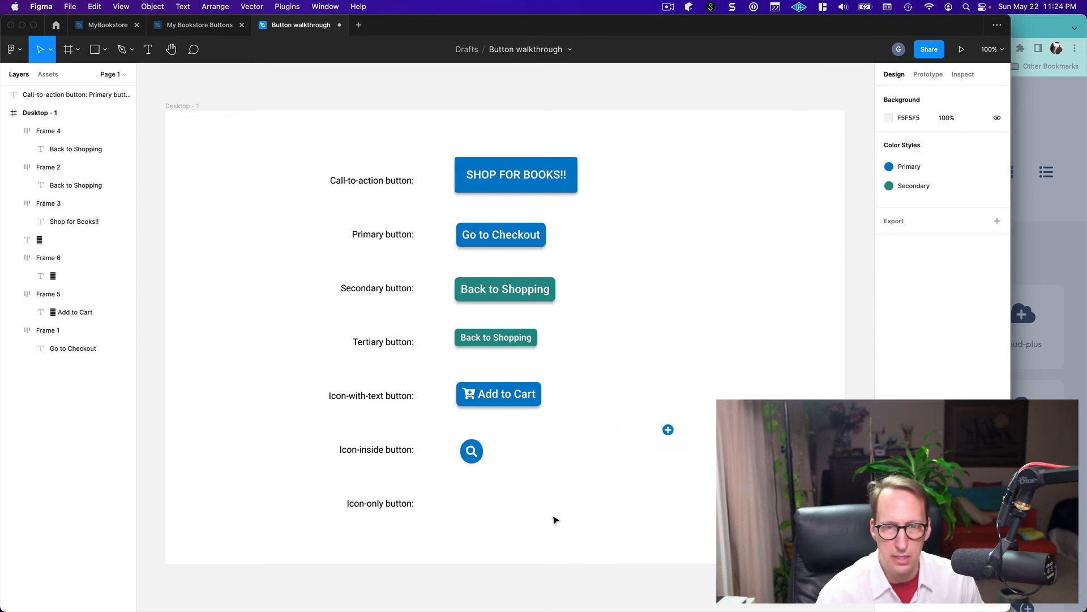
# Place the circle-plus glyph beside the "Icon-only button:" label, under the magnifying-glass button, and enlarge its text size to make it 32 × 37
pyautogui.moveTo(668, 430); pyautogui.dragTo(472, 500)
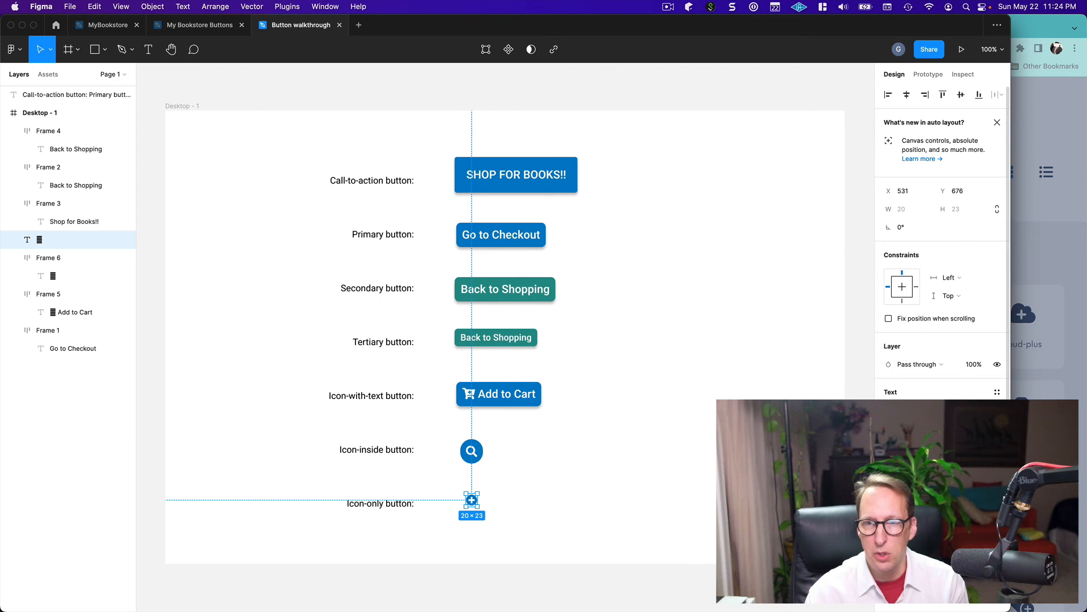
pyautogui.click(984, 428)
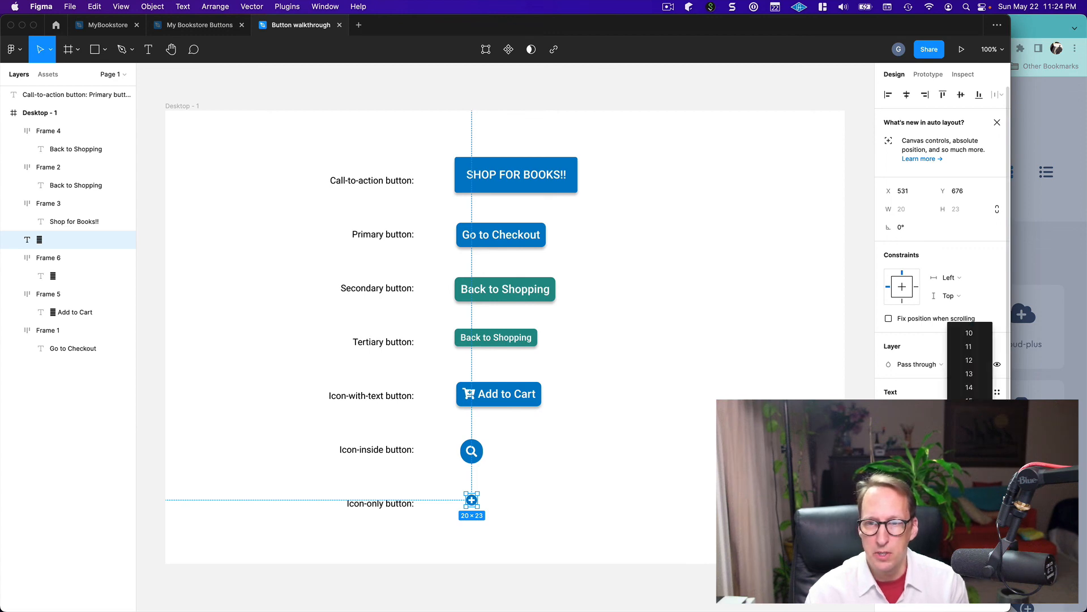
pyautogui.click(977, 442)
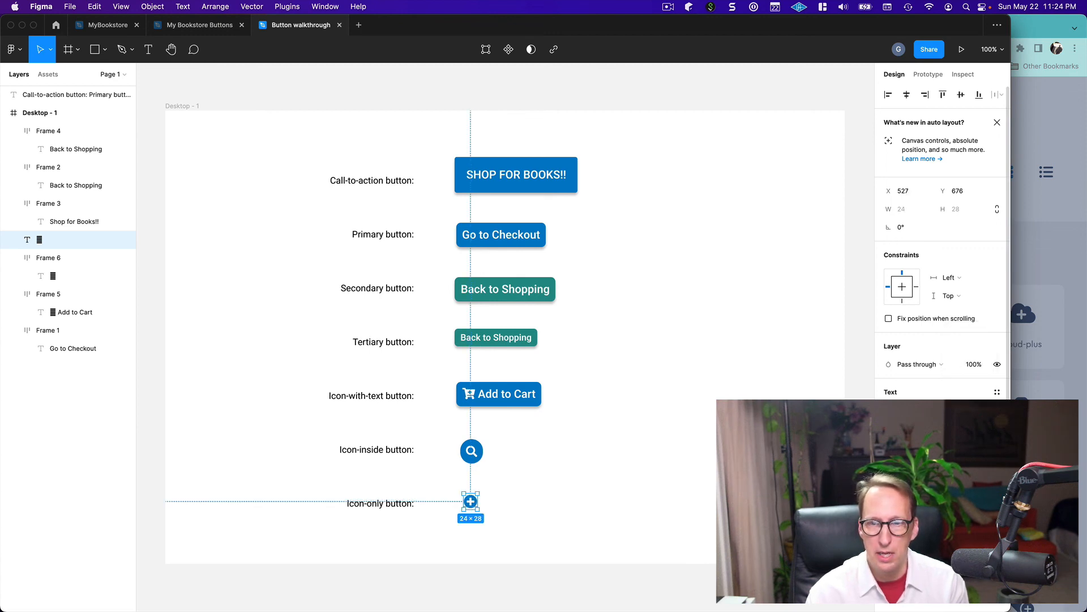
pyautogui.click(985, 428)
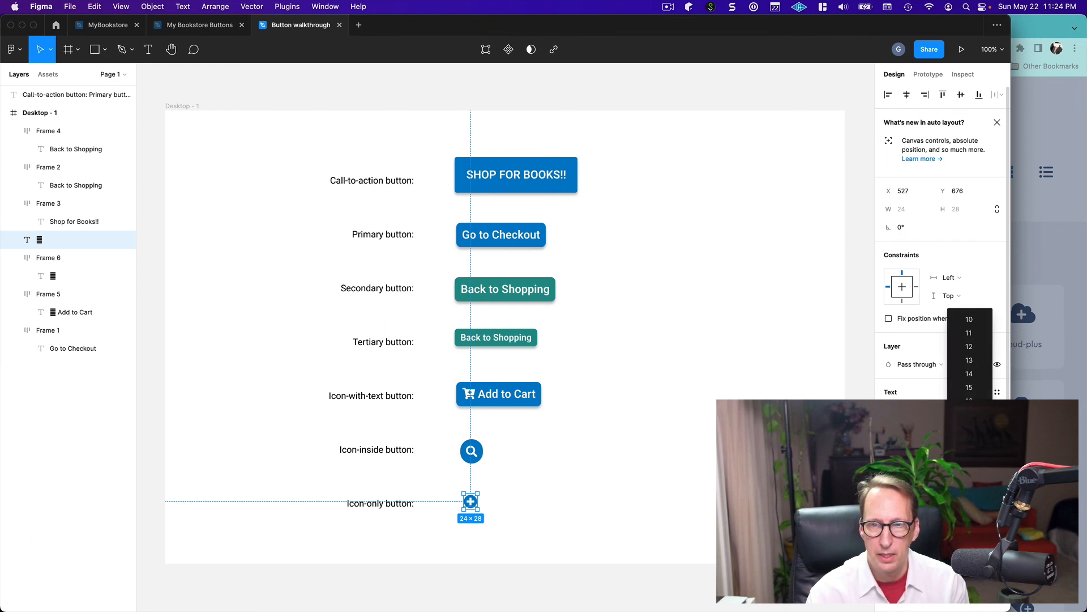
pyautogui.press('Escape')
pyautogui.click(584, 504)
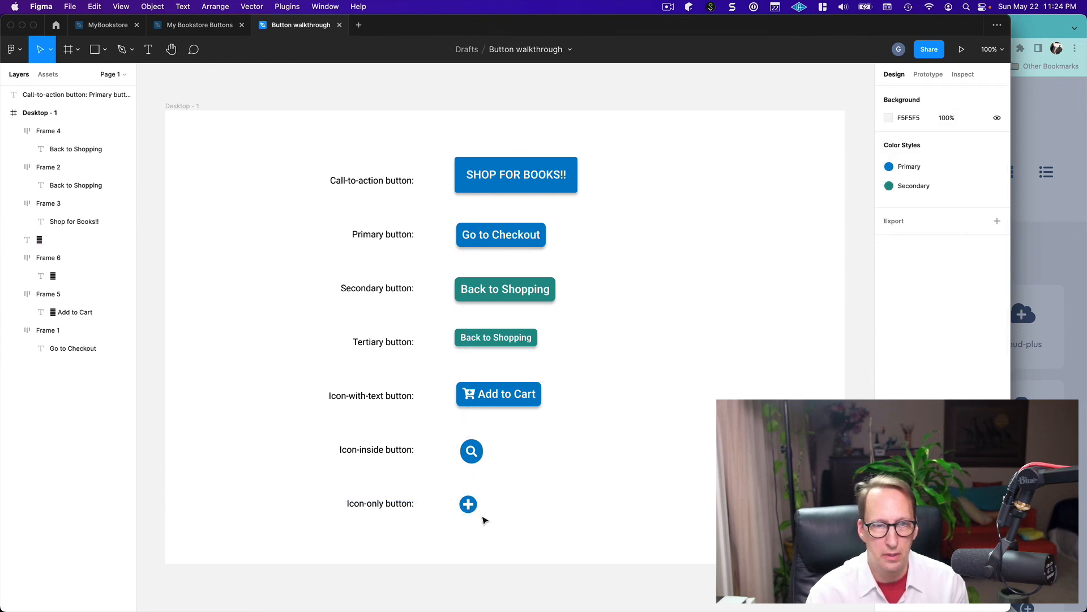
pyautogui.moveTo(474, 512); pyautogui.dragTo(482, 510)
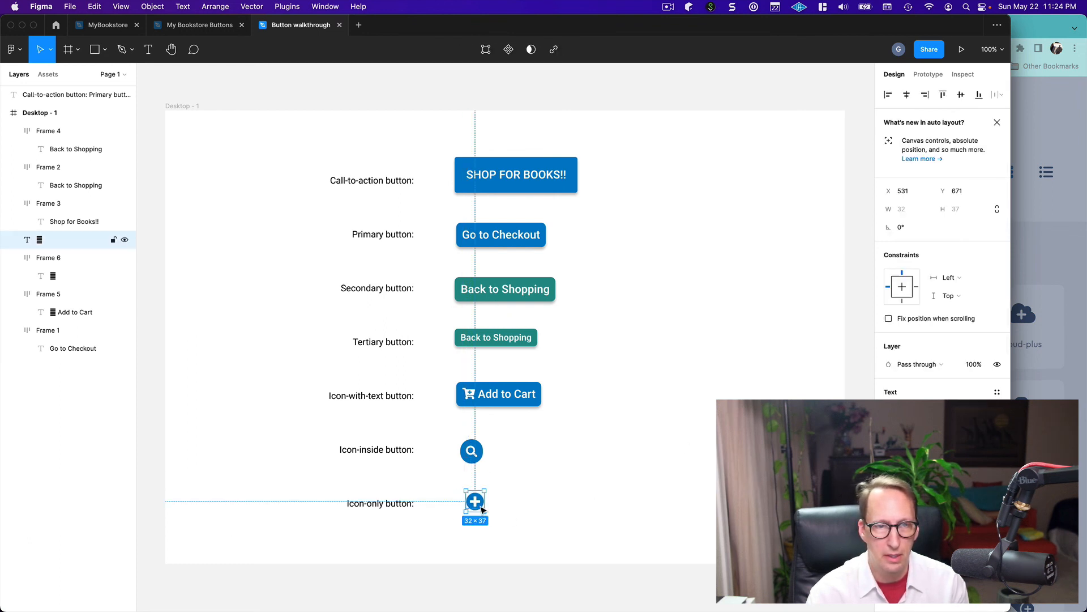
pyautogui.click(571, 498)
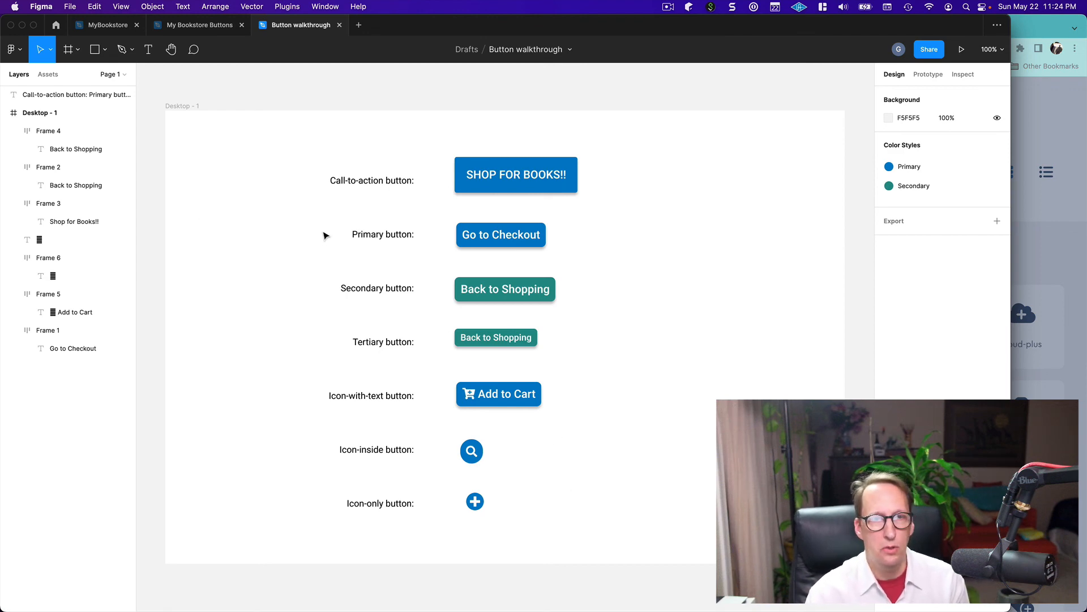
# Export the whole Desktop - 1 frame as a JPG, saving it as "Desktop - 1.jpg" in the Desktop folder
pyautogui.click(14, 117)
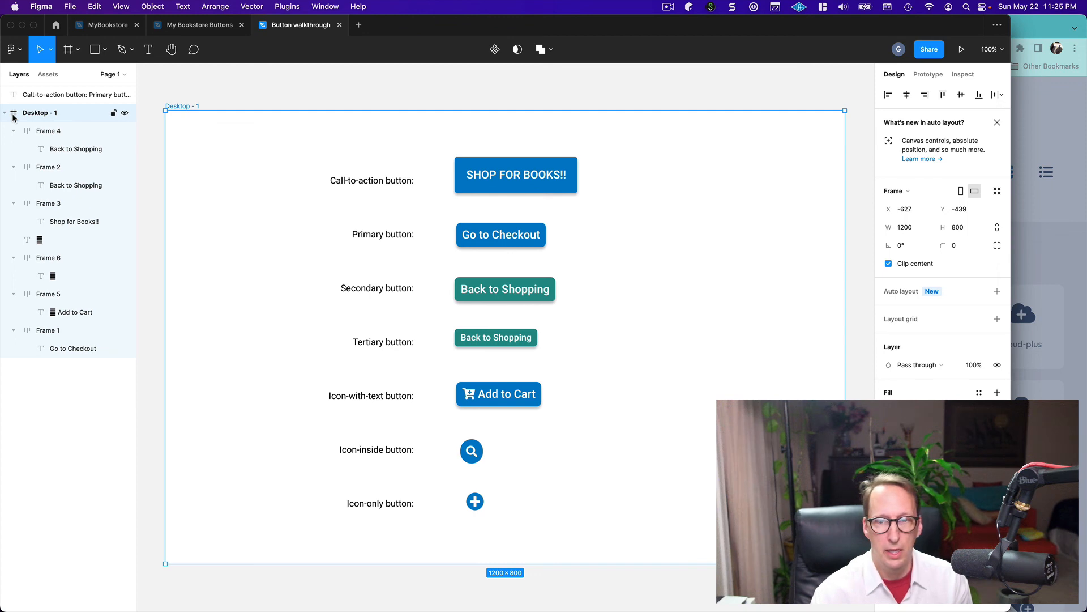
pyautogui.scroll(-1, 943, 365)
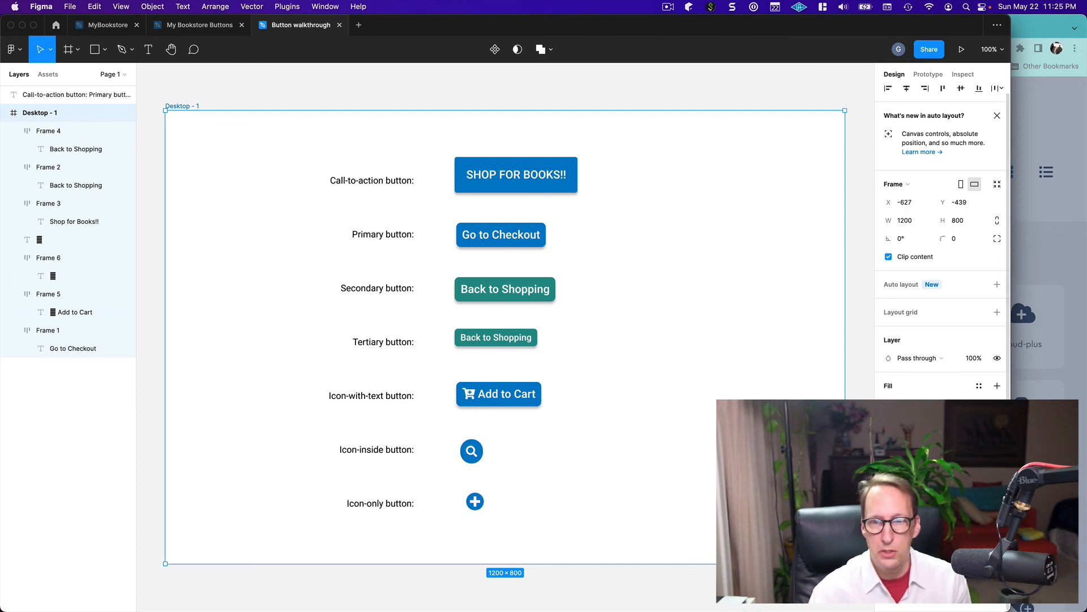
pyautogui.scroll(-5, 943, 238)
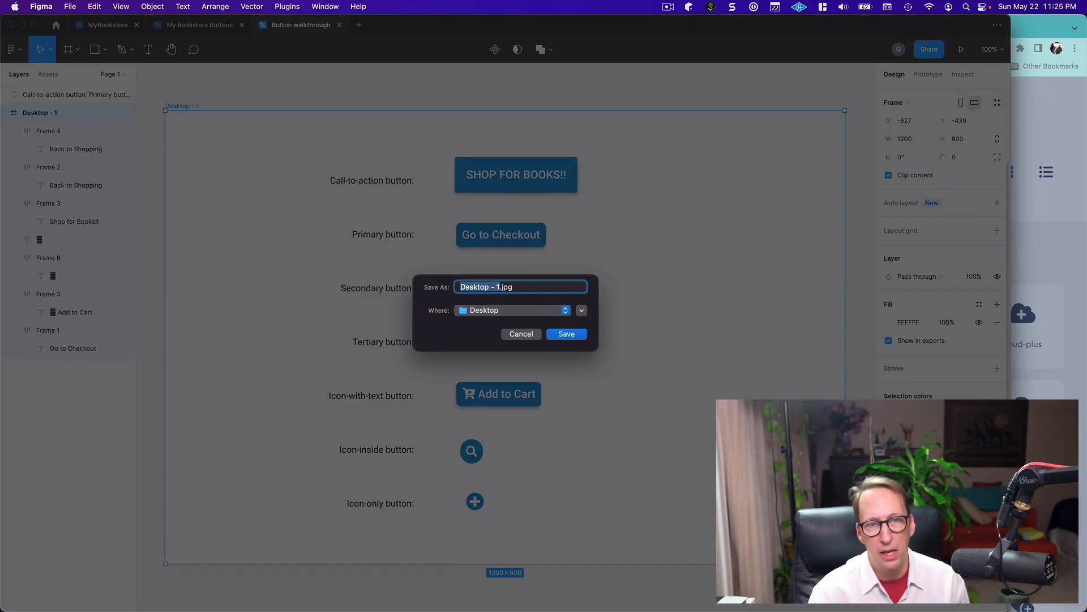
pyautogui.click(566, 334)
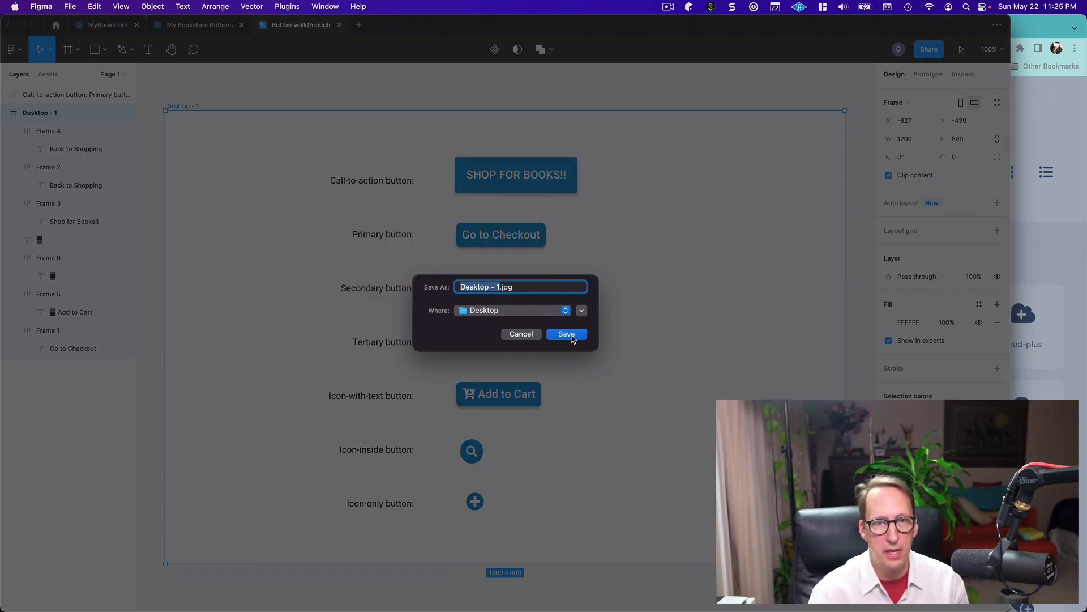
pyautogui.click(506, 345)
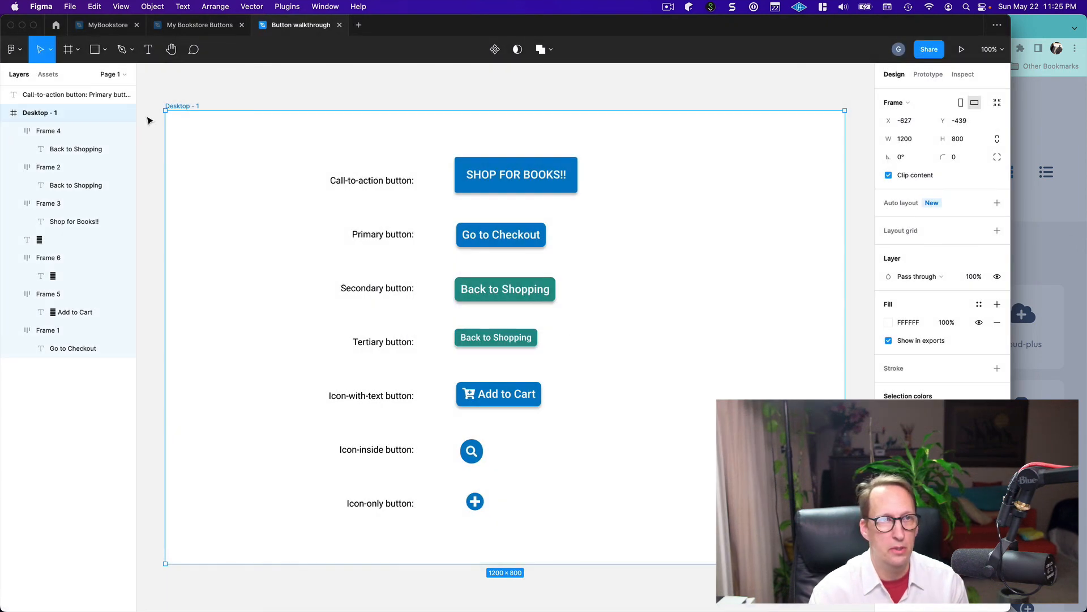
# Minimize the Figma and Chrome windows and open the exported JPG from the desktop in Preview
pyautogui.click(22, 27)
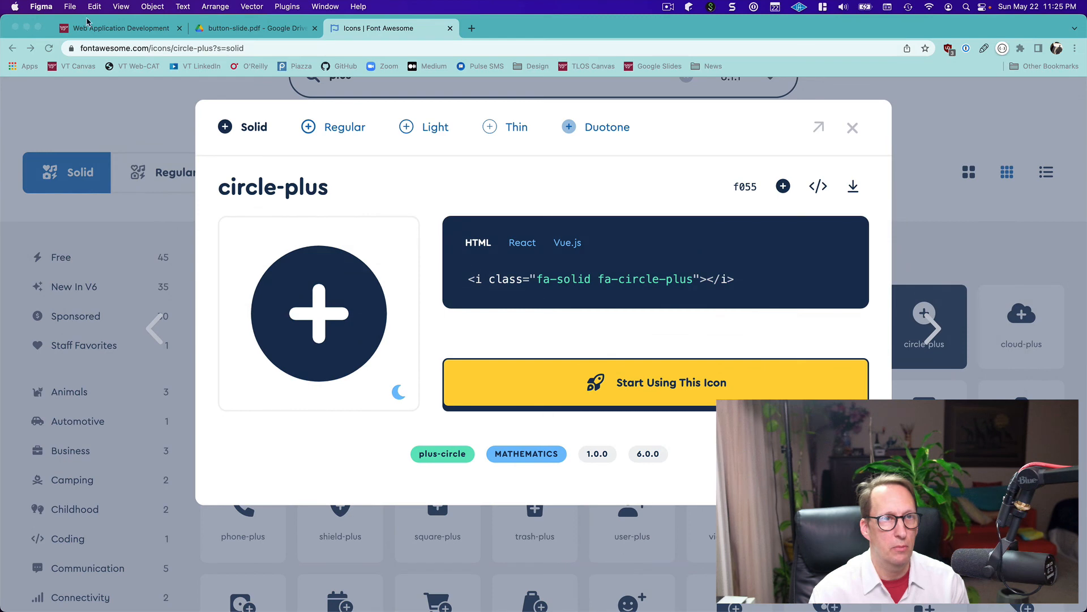
pyautogui.click(27, 28)
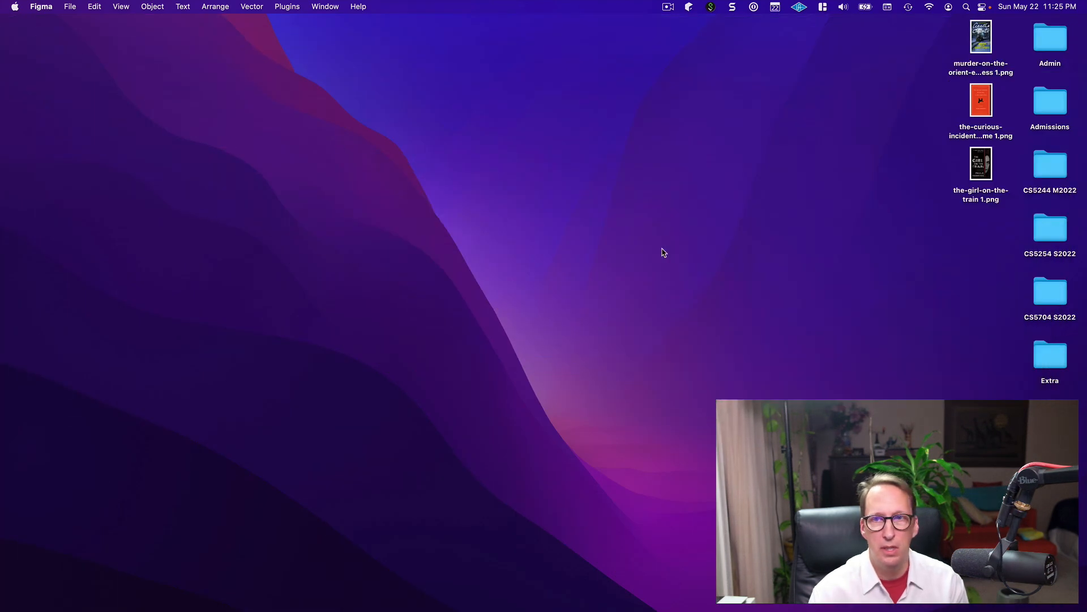
pyautogui.click(739, 296)
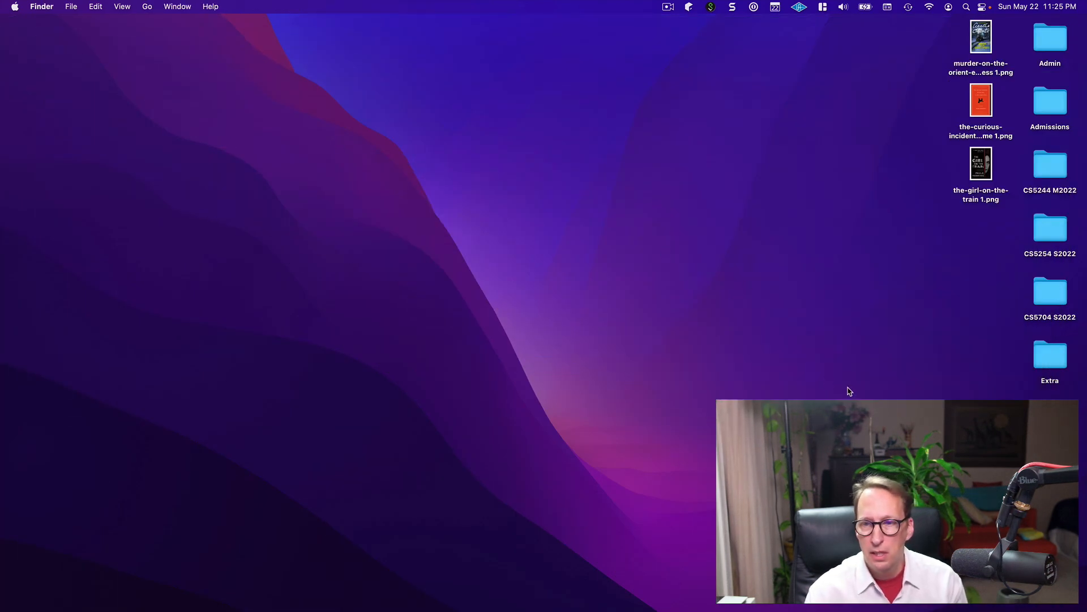
pyautogui.doubleClick(1051, 545)
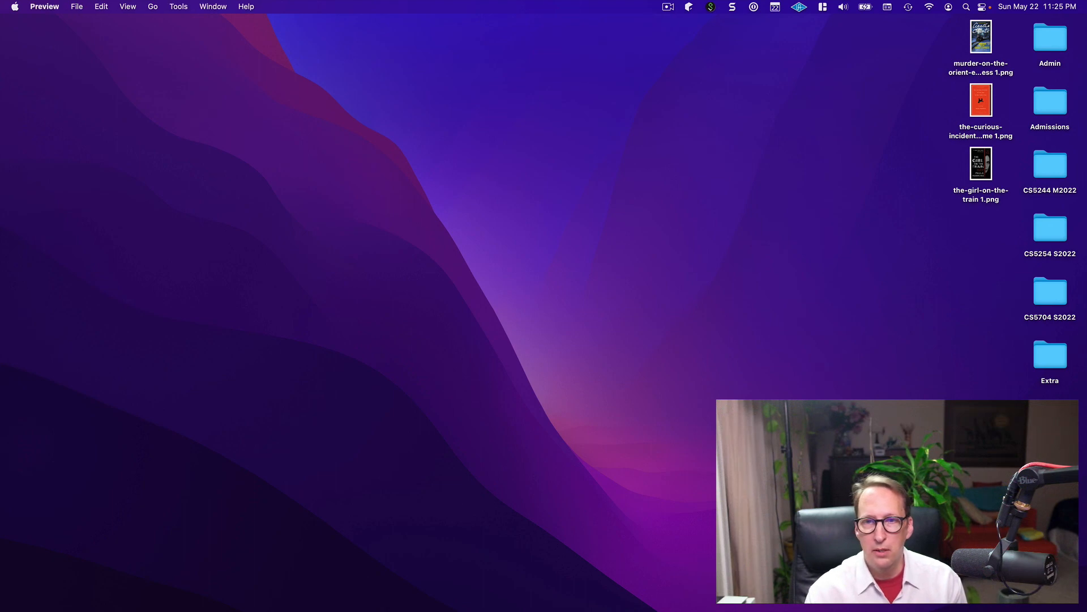